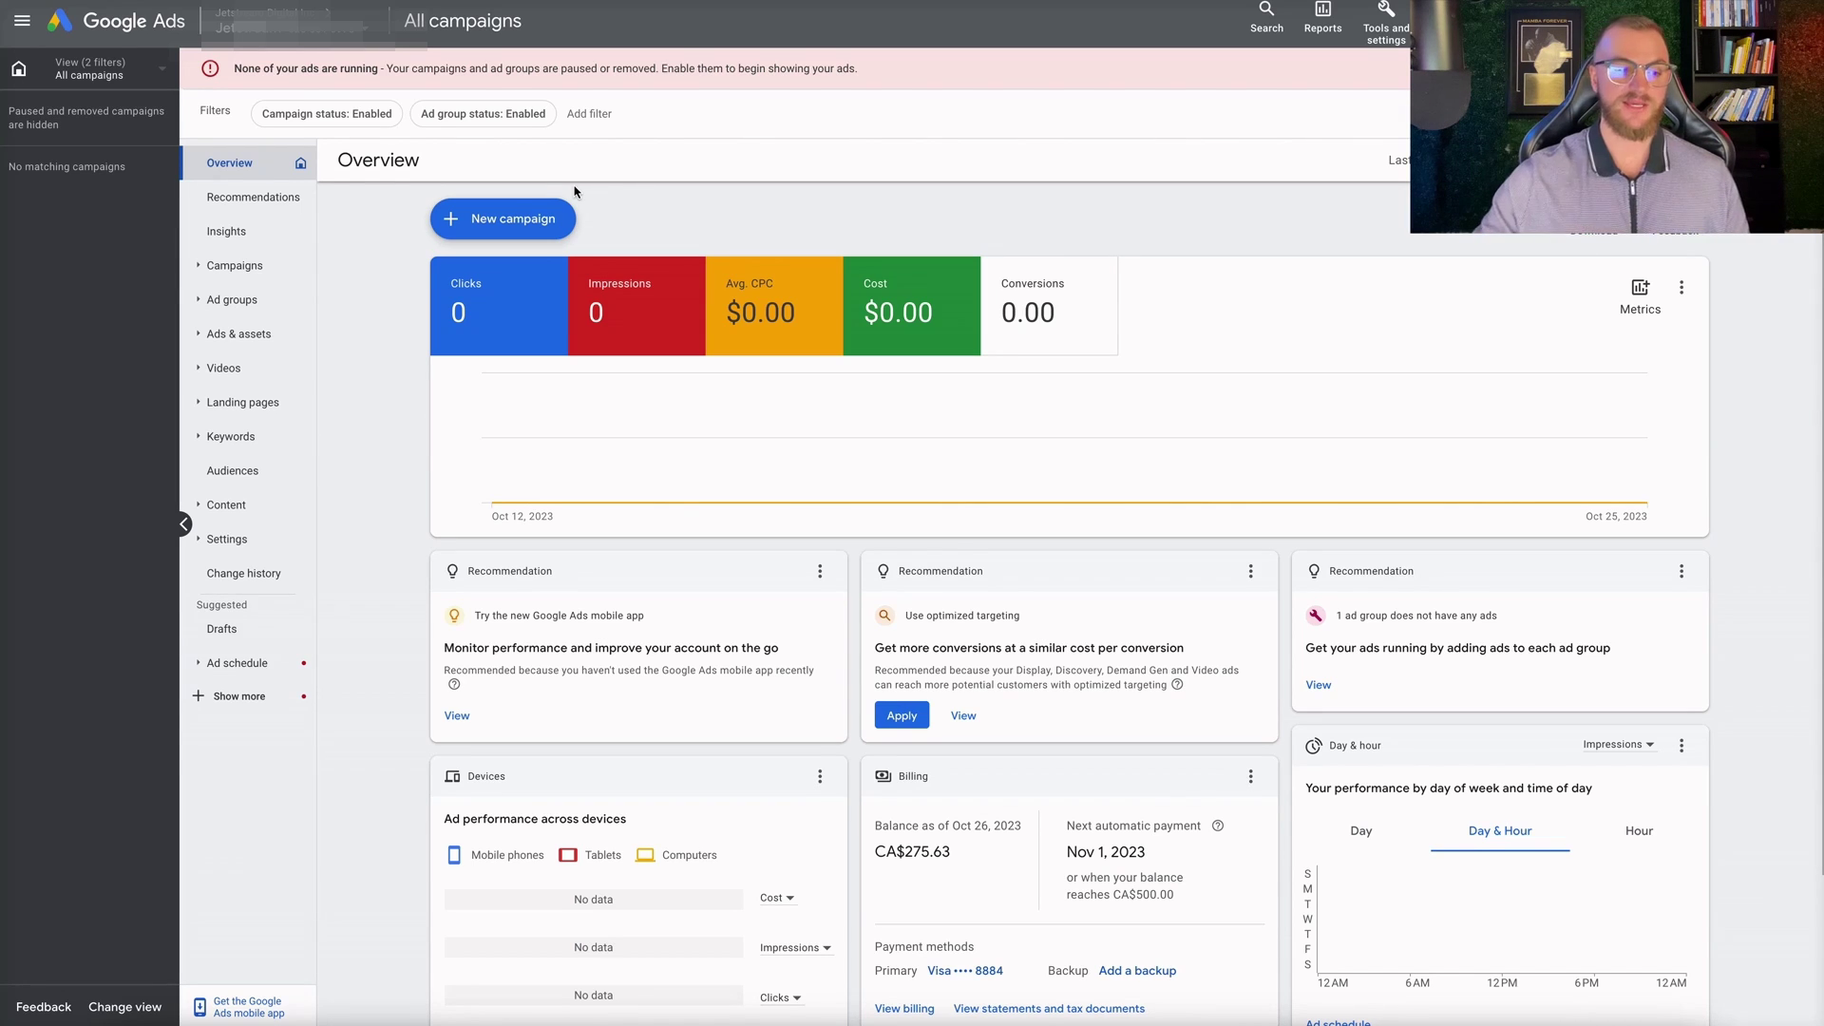
click(124, 1006)
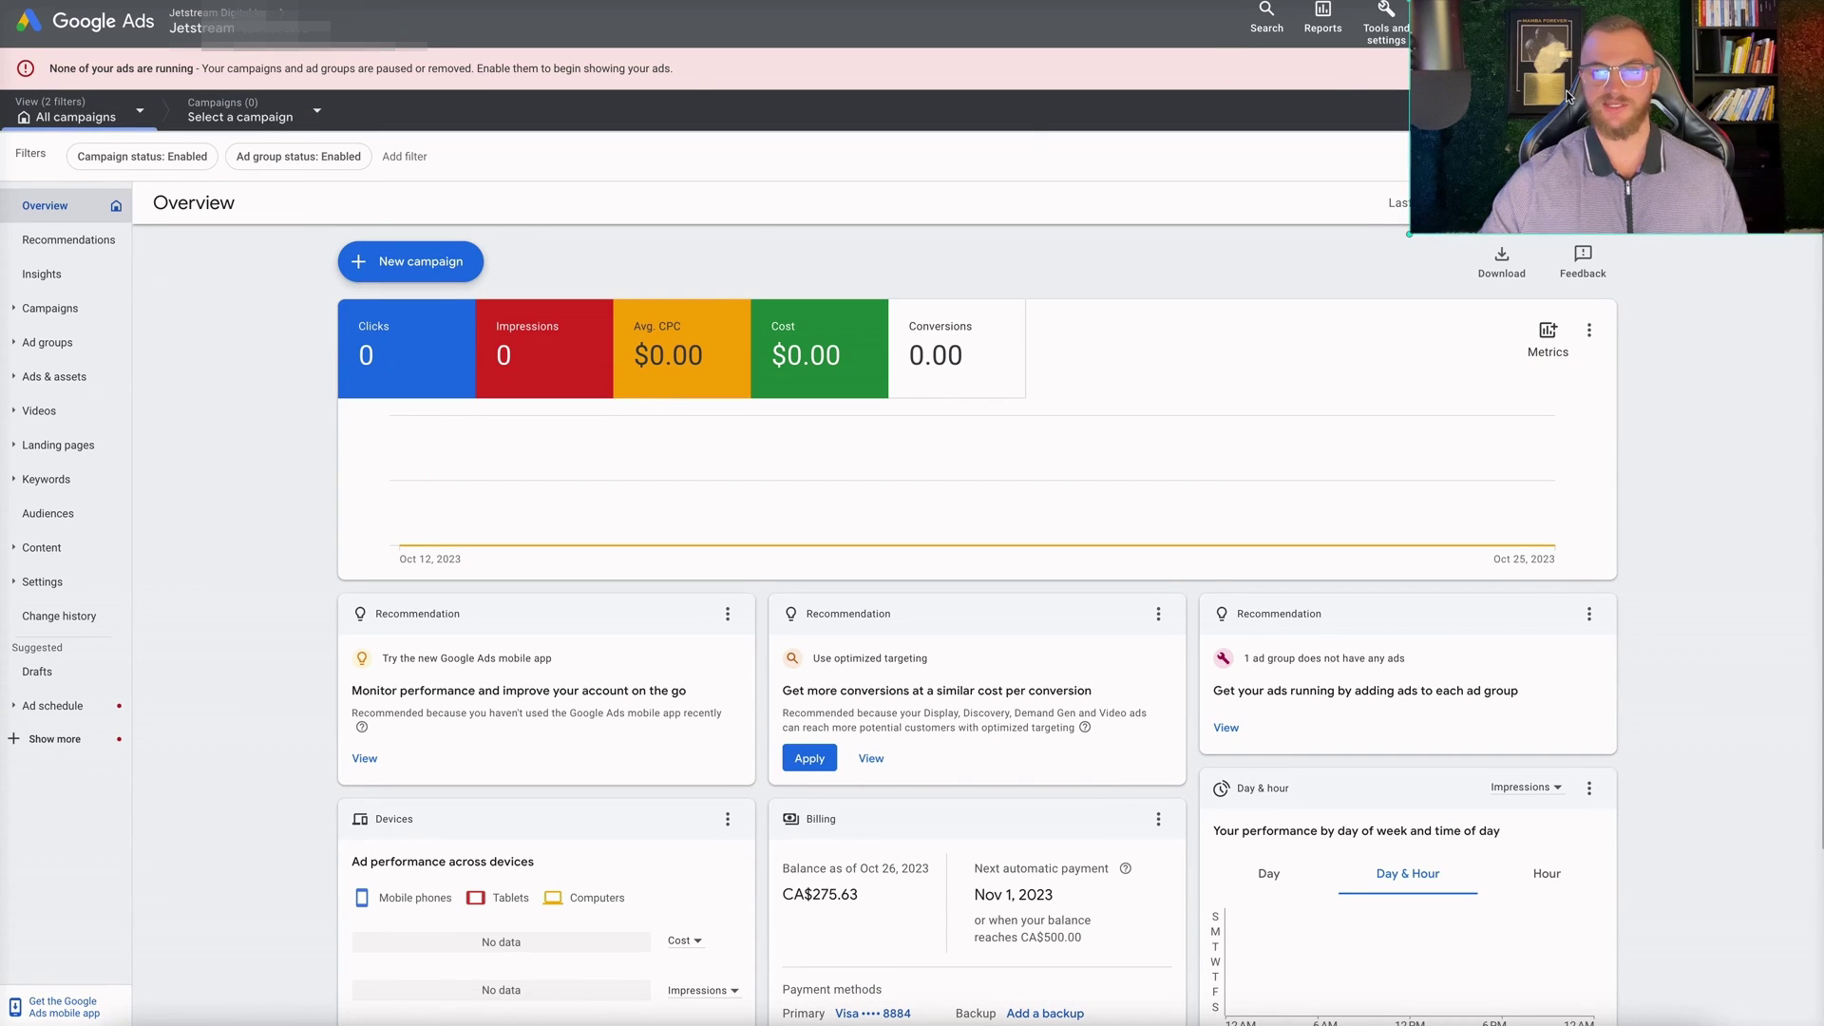
drag(1567, 95, 1573, 388)
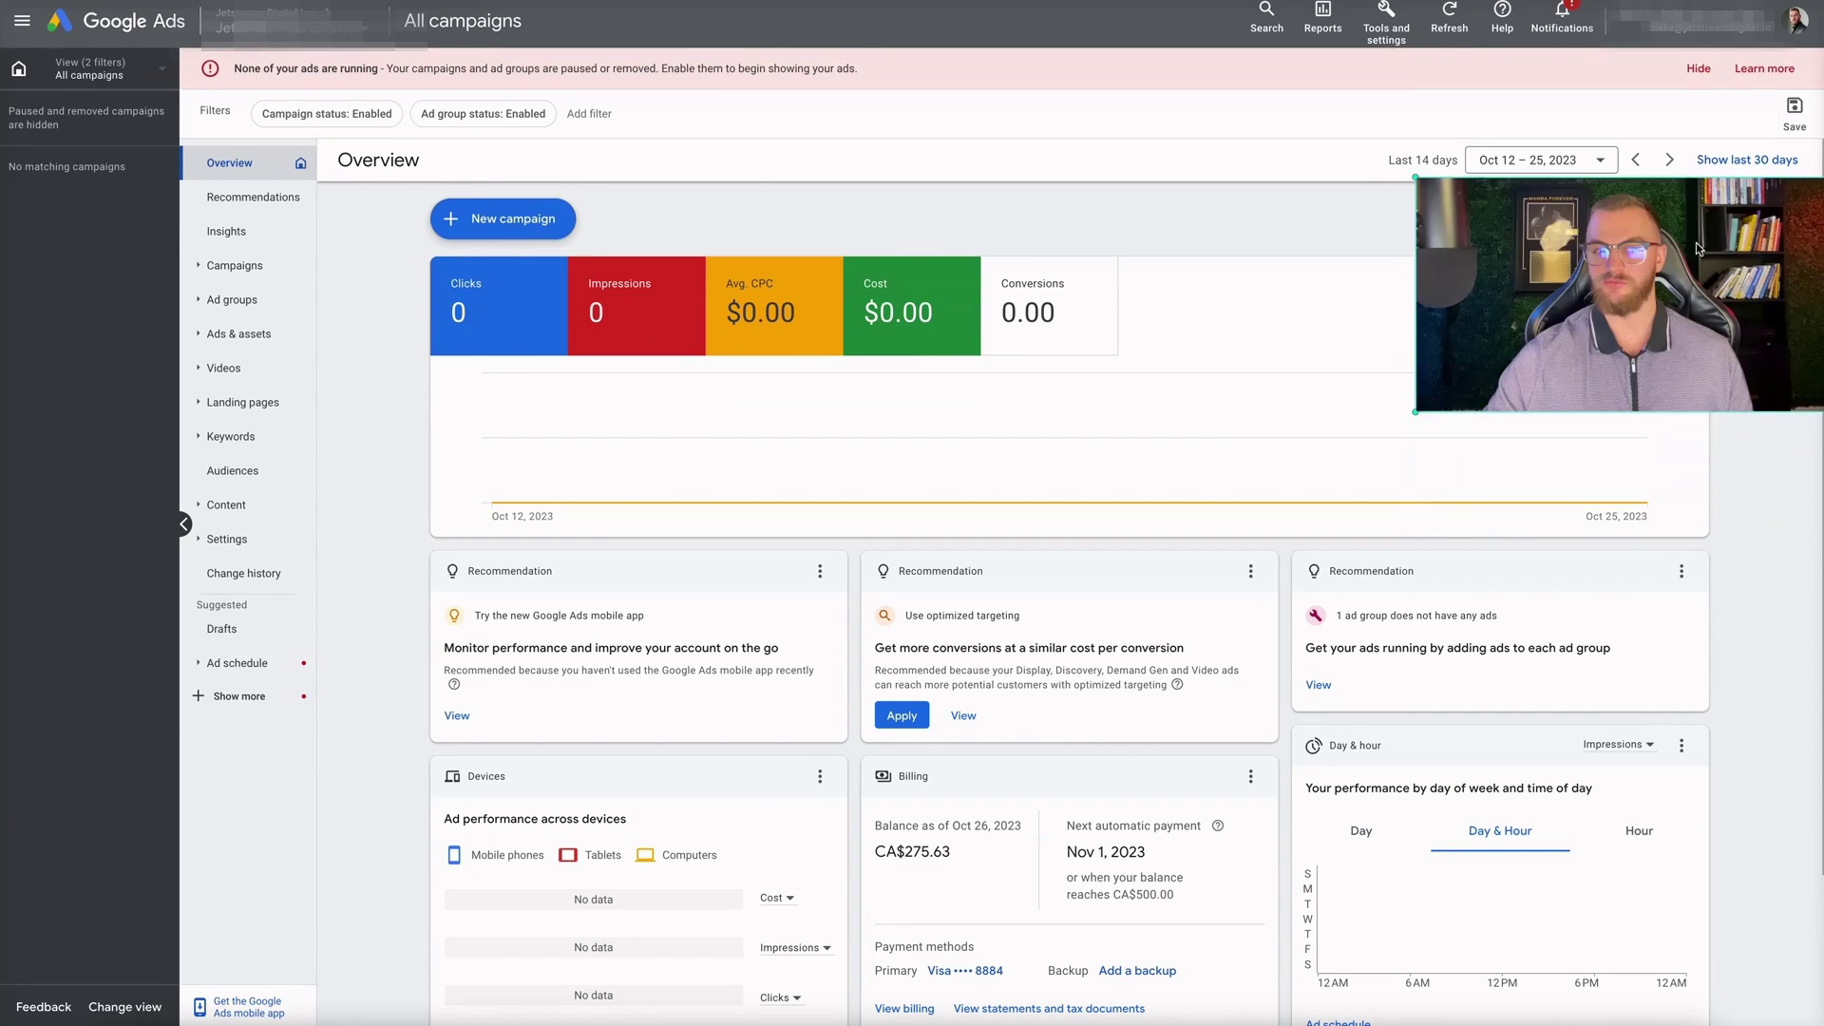
drag(1702, 332, 1689, 91)
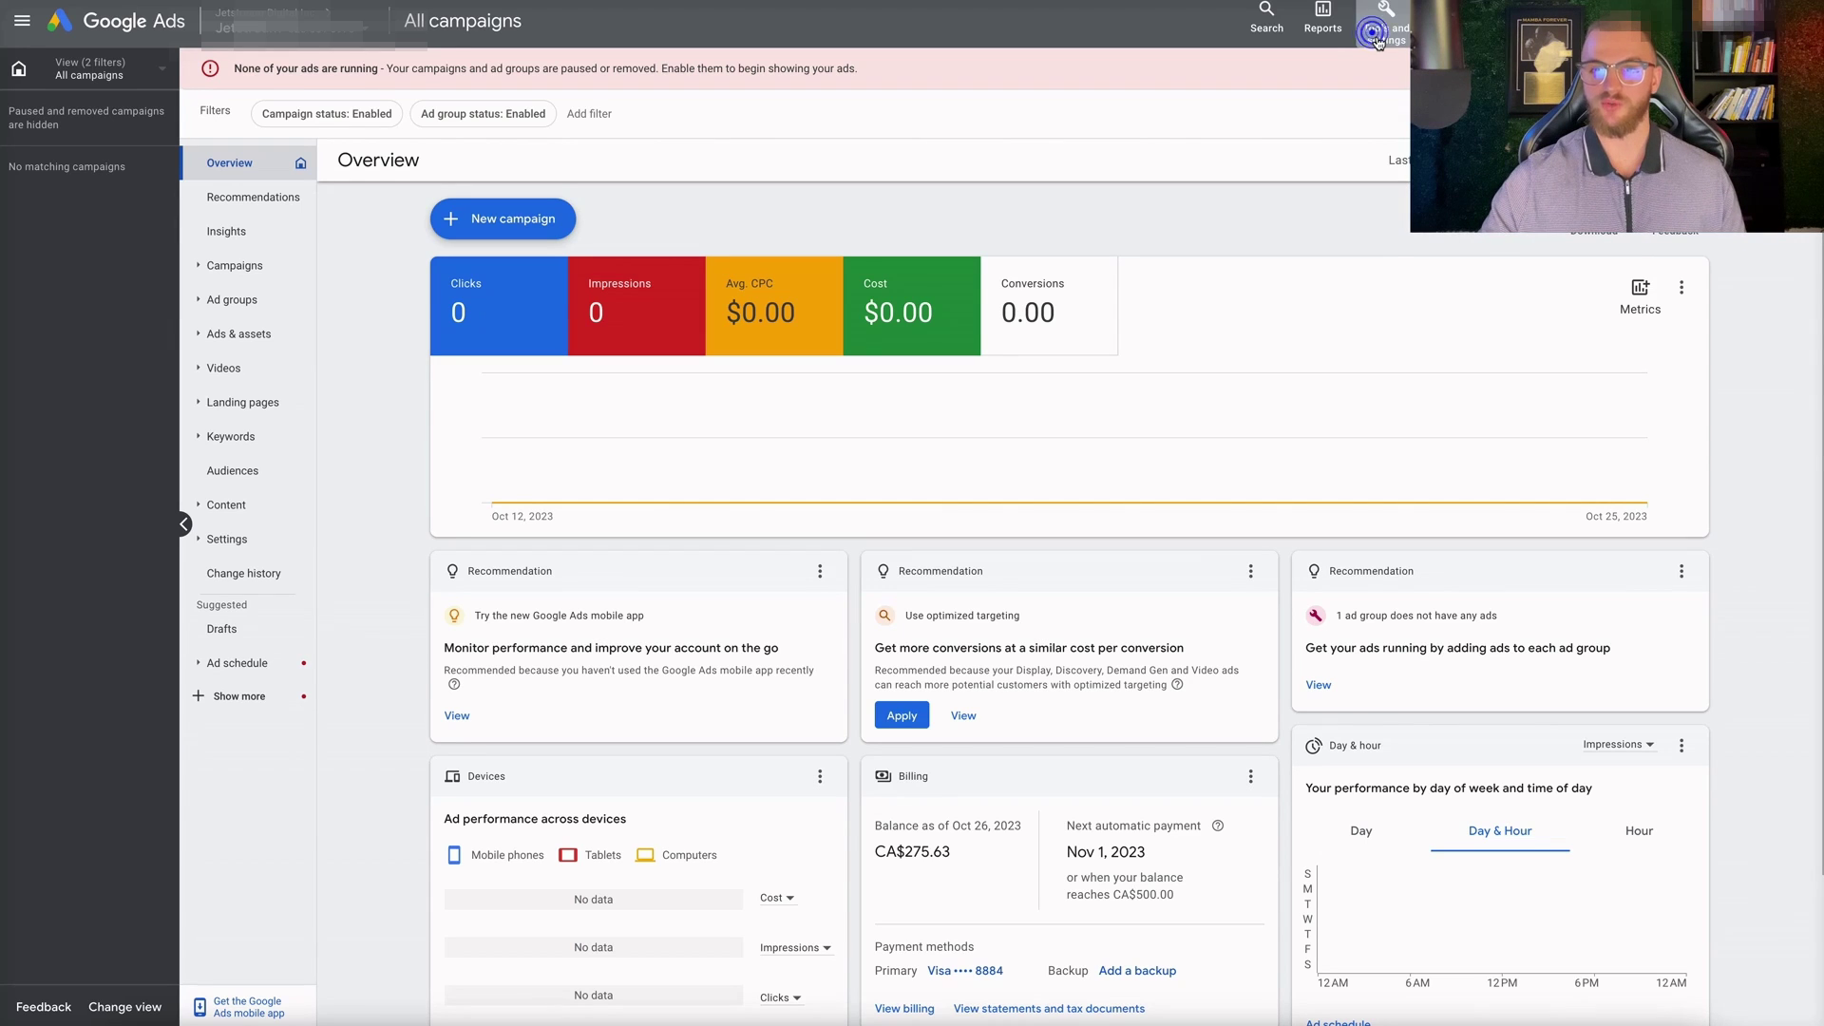
drag(1527, 119, 1527, 907)
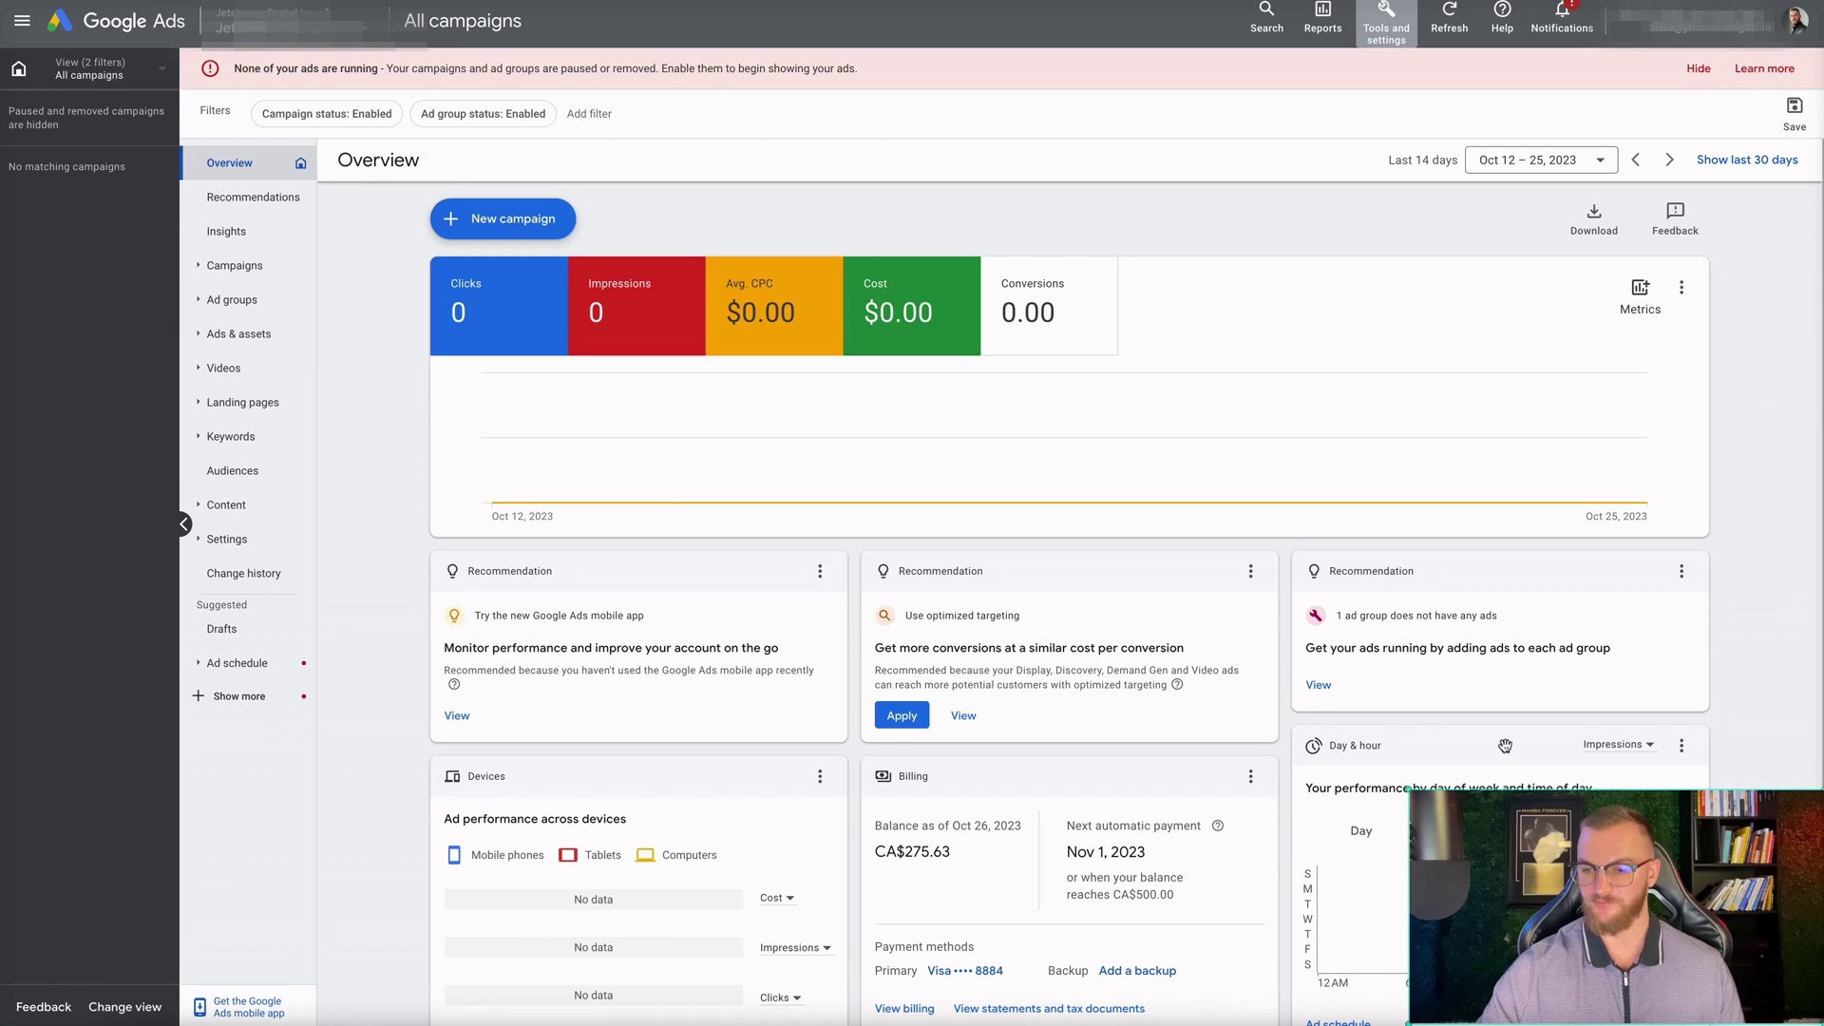
Open Keyword Planner and look over its starting options and the existing plans.
click(1386, 27)
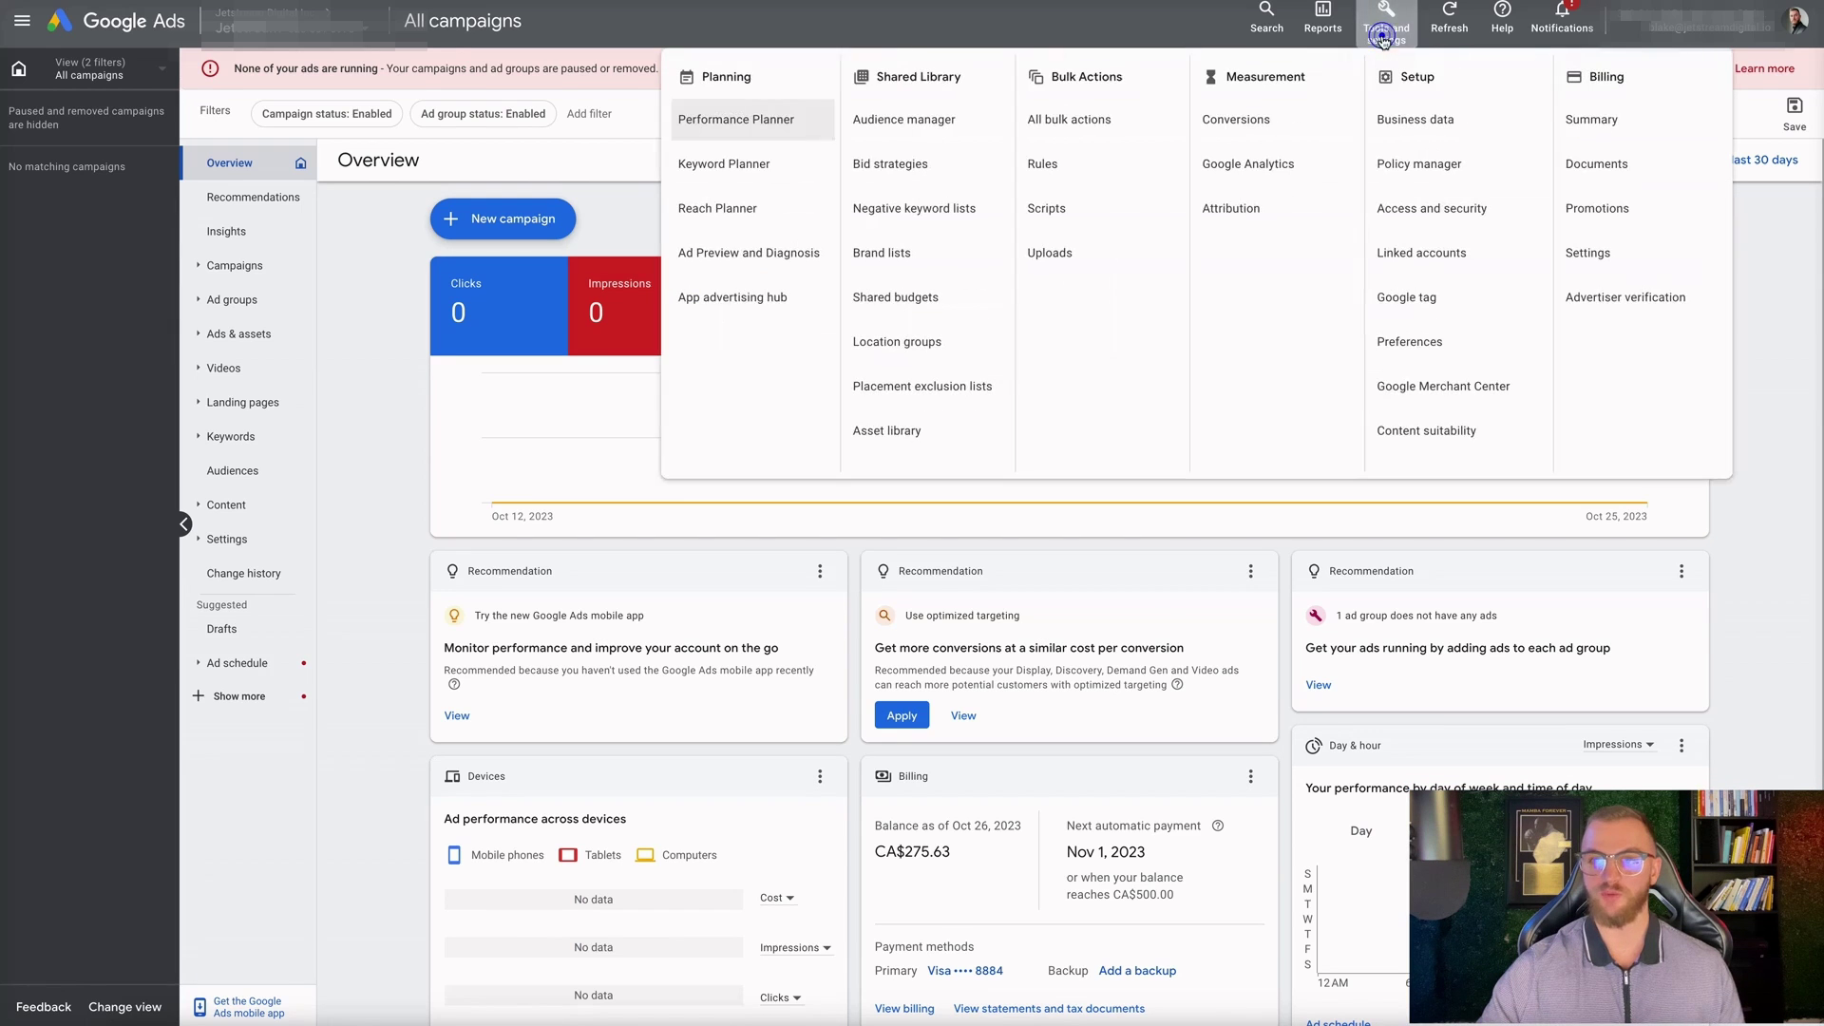
click(731, 182)
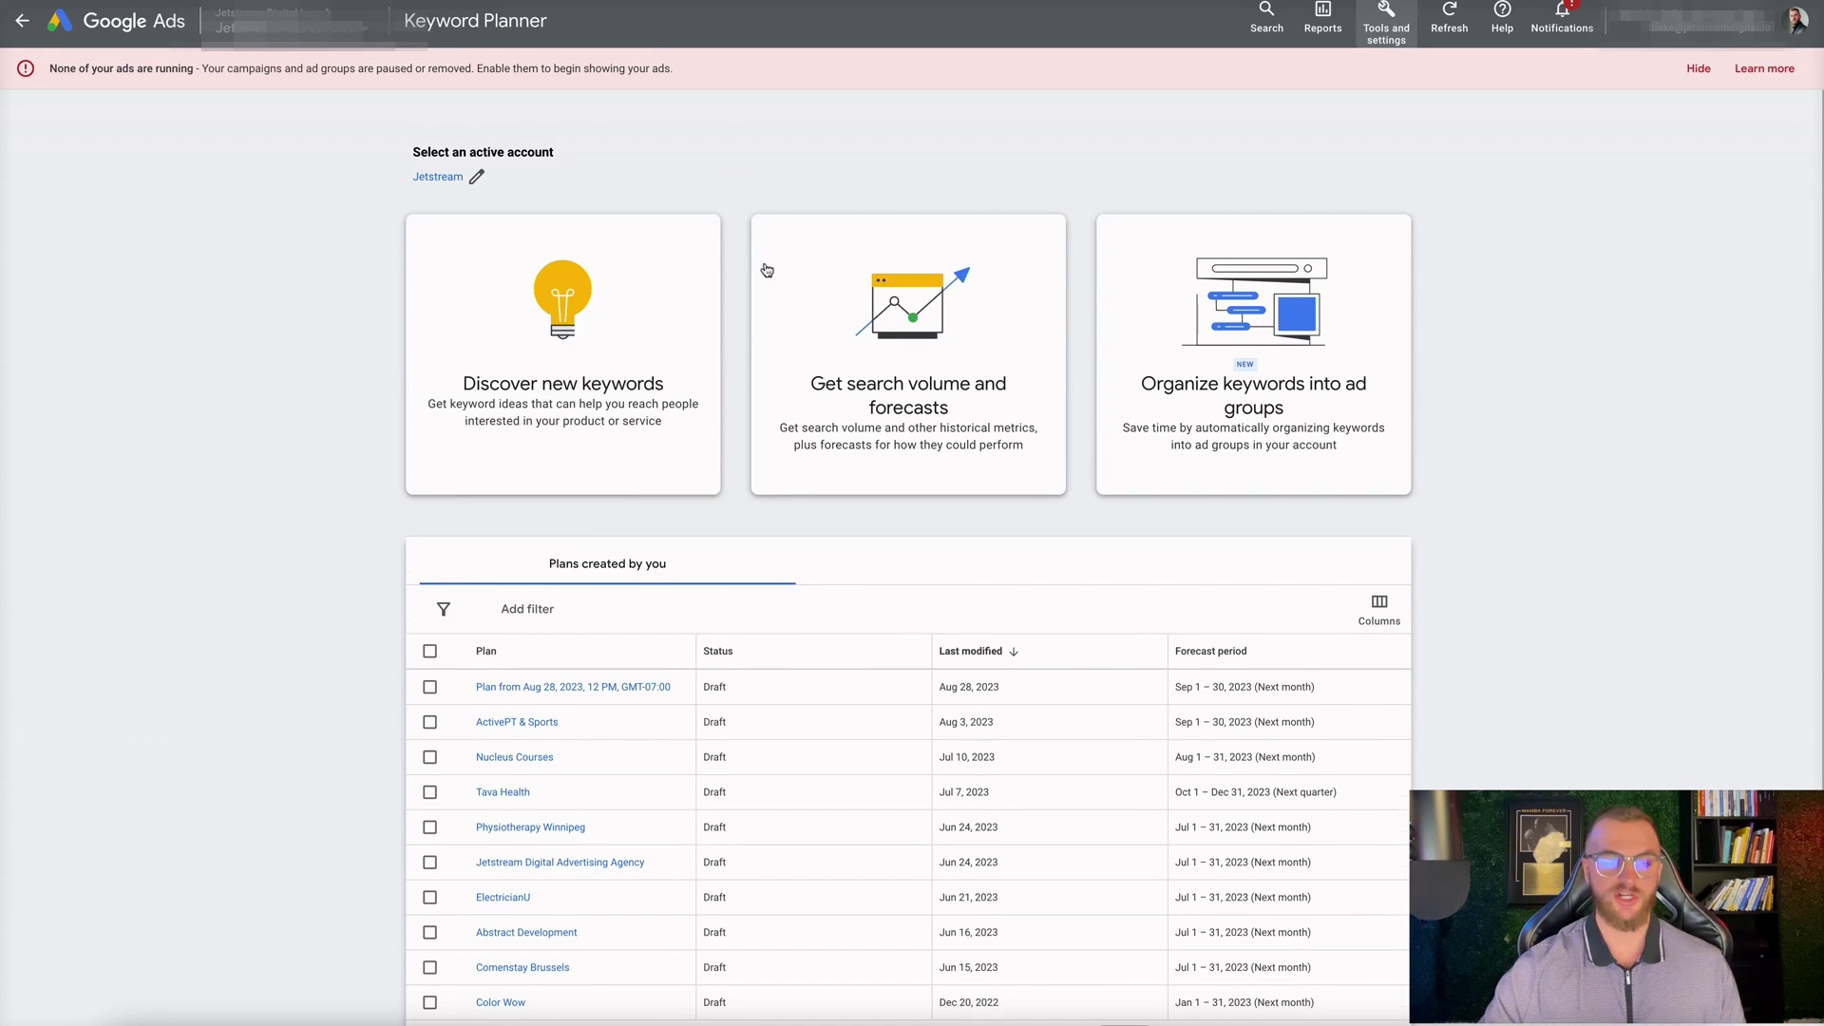
scroll(808, 380, down, 1)
scroll(810, 385, up, 1)
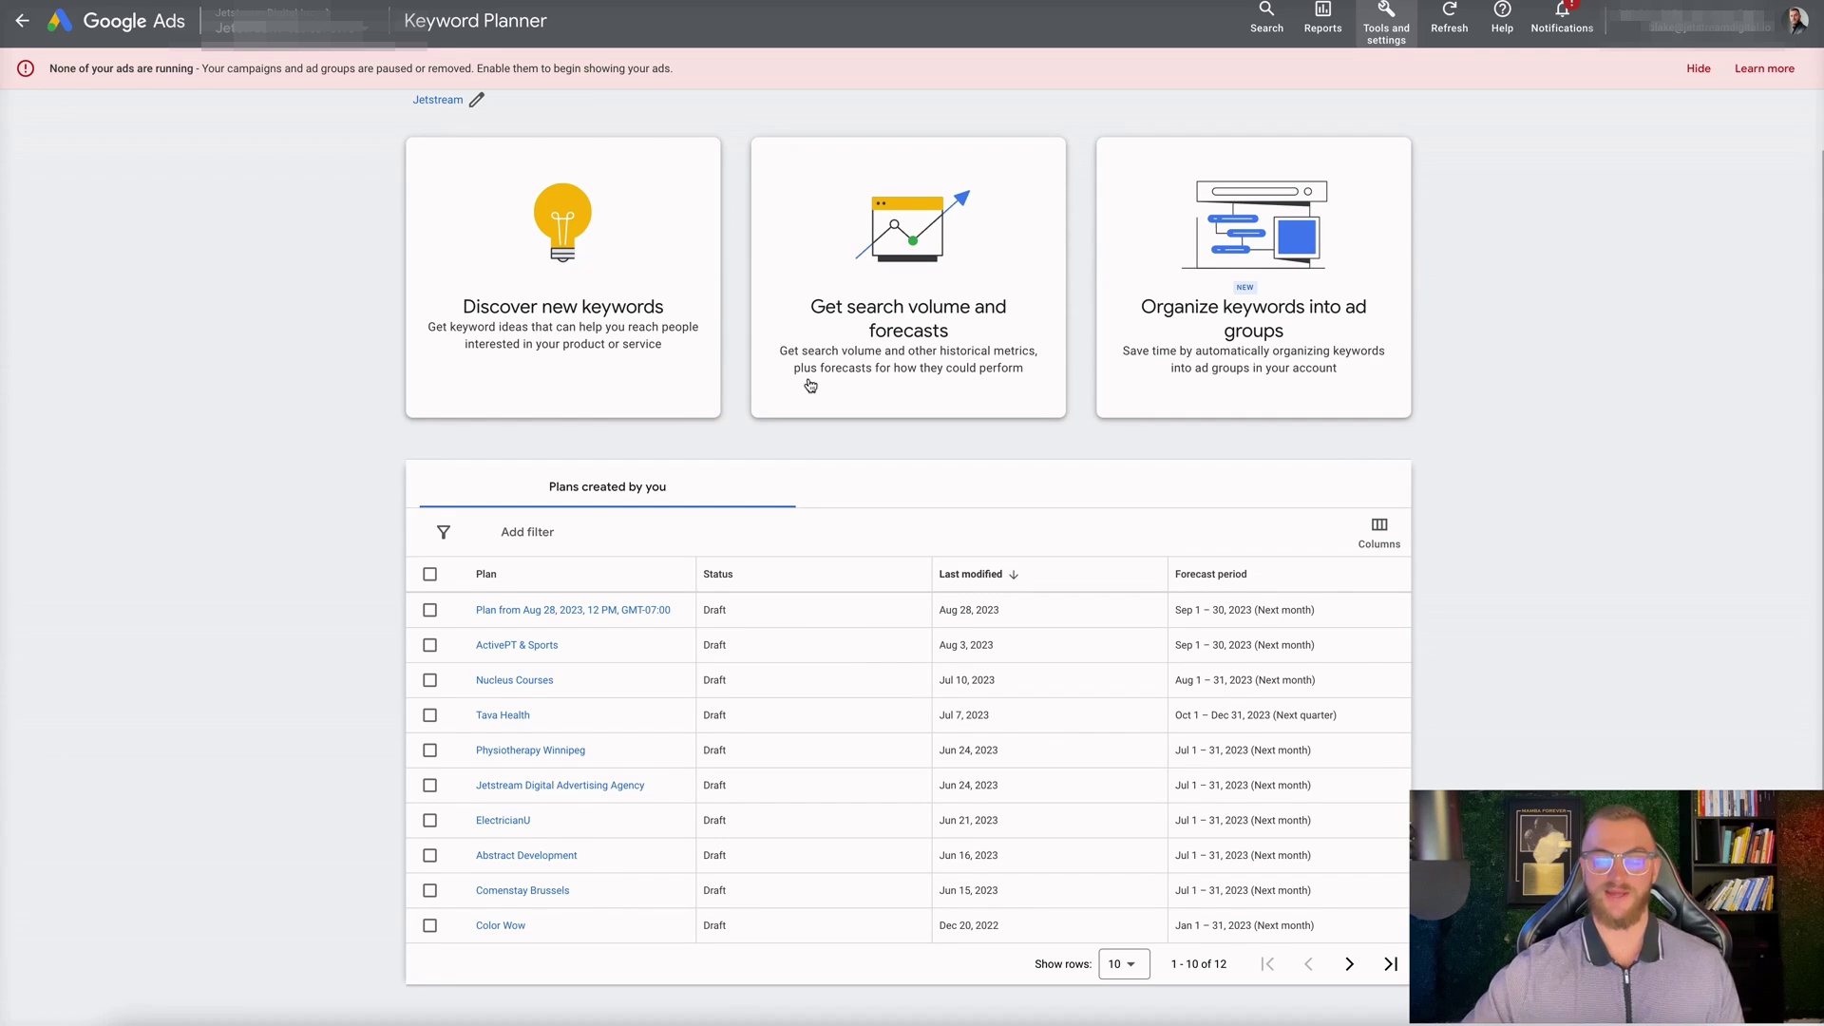
scroll(811, 385, up, 1)
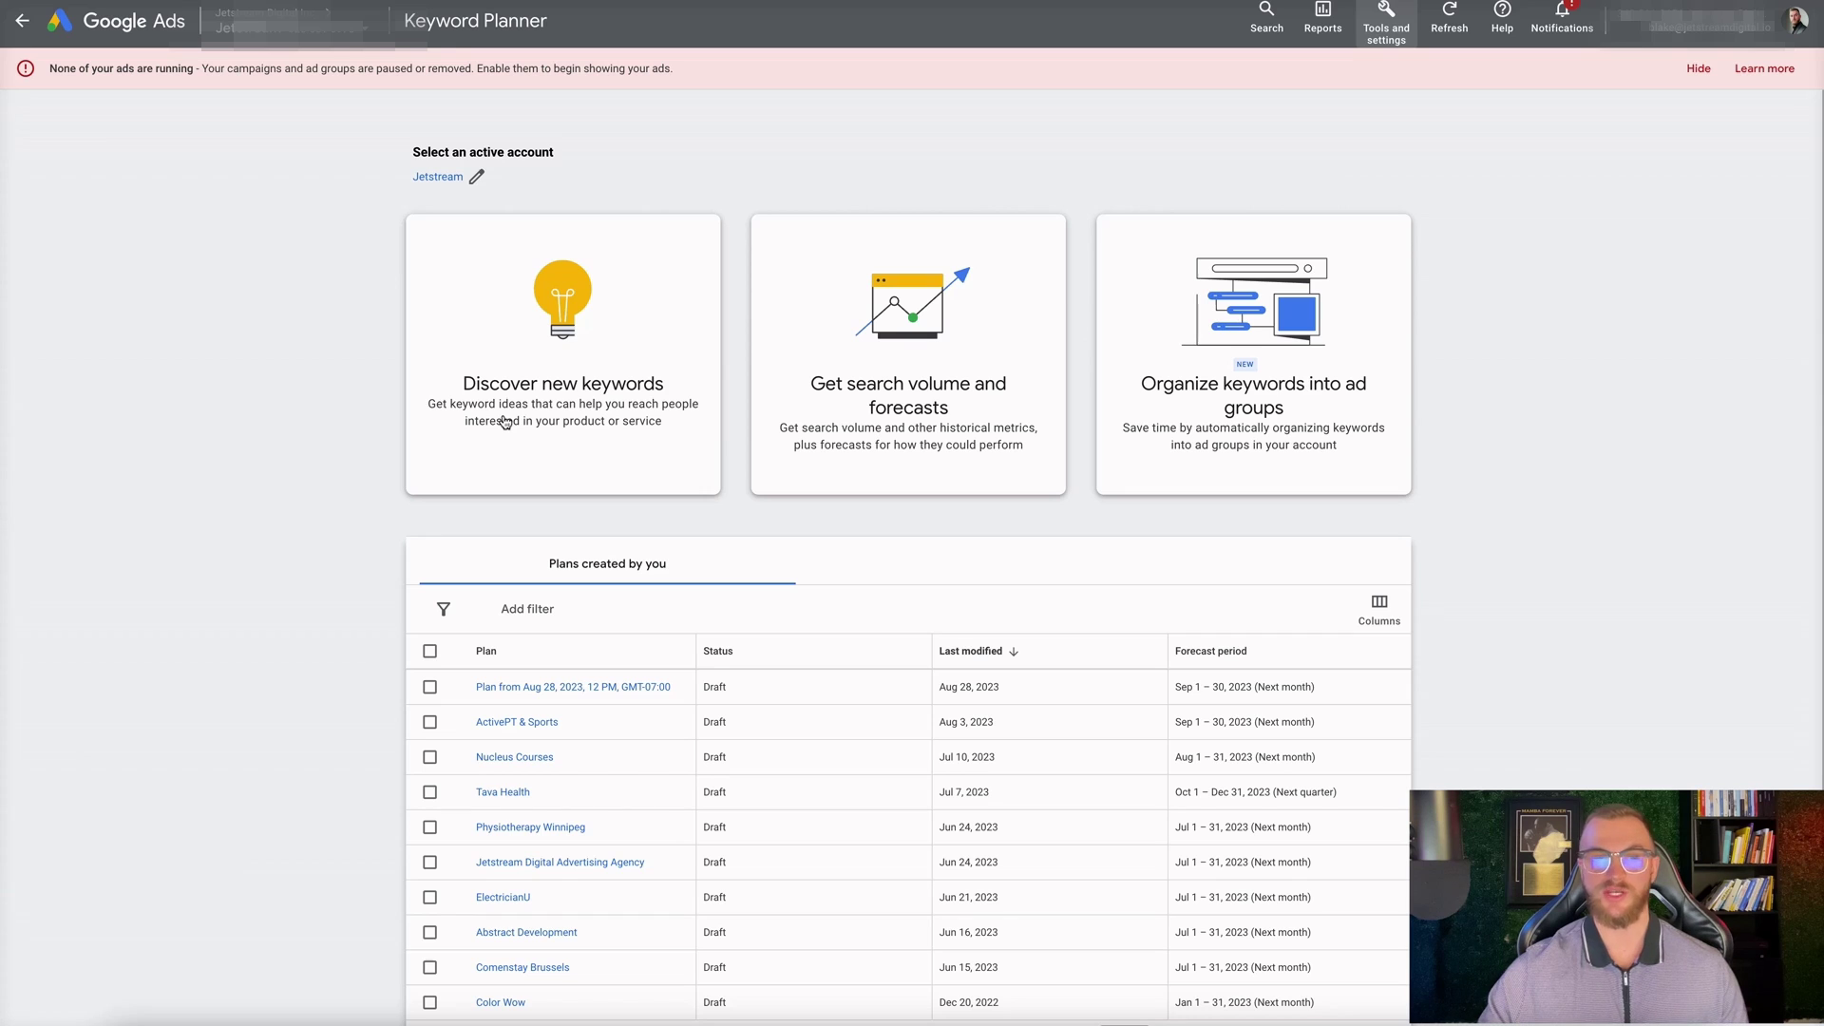
Start discovering new keywords, choosing to begin with keywords instead of a website.
click(540, 381)
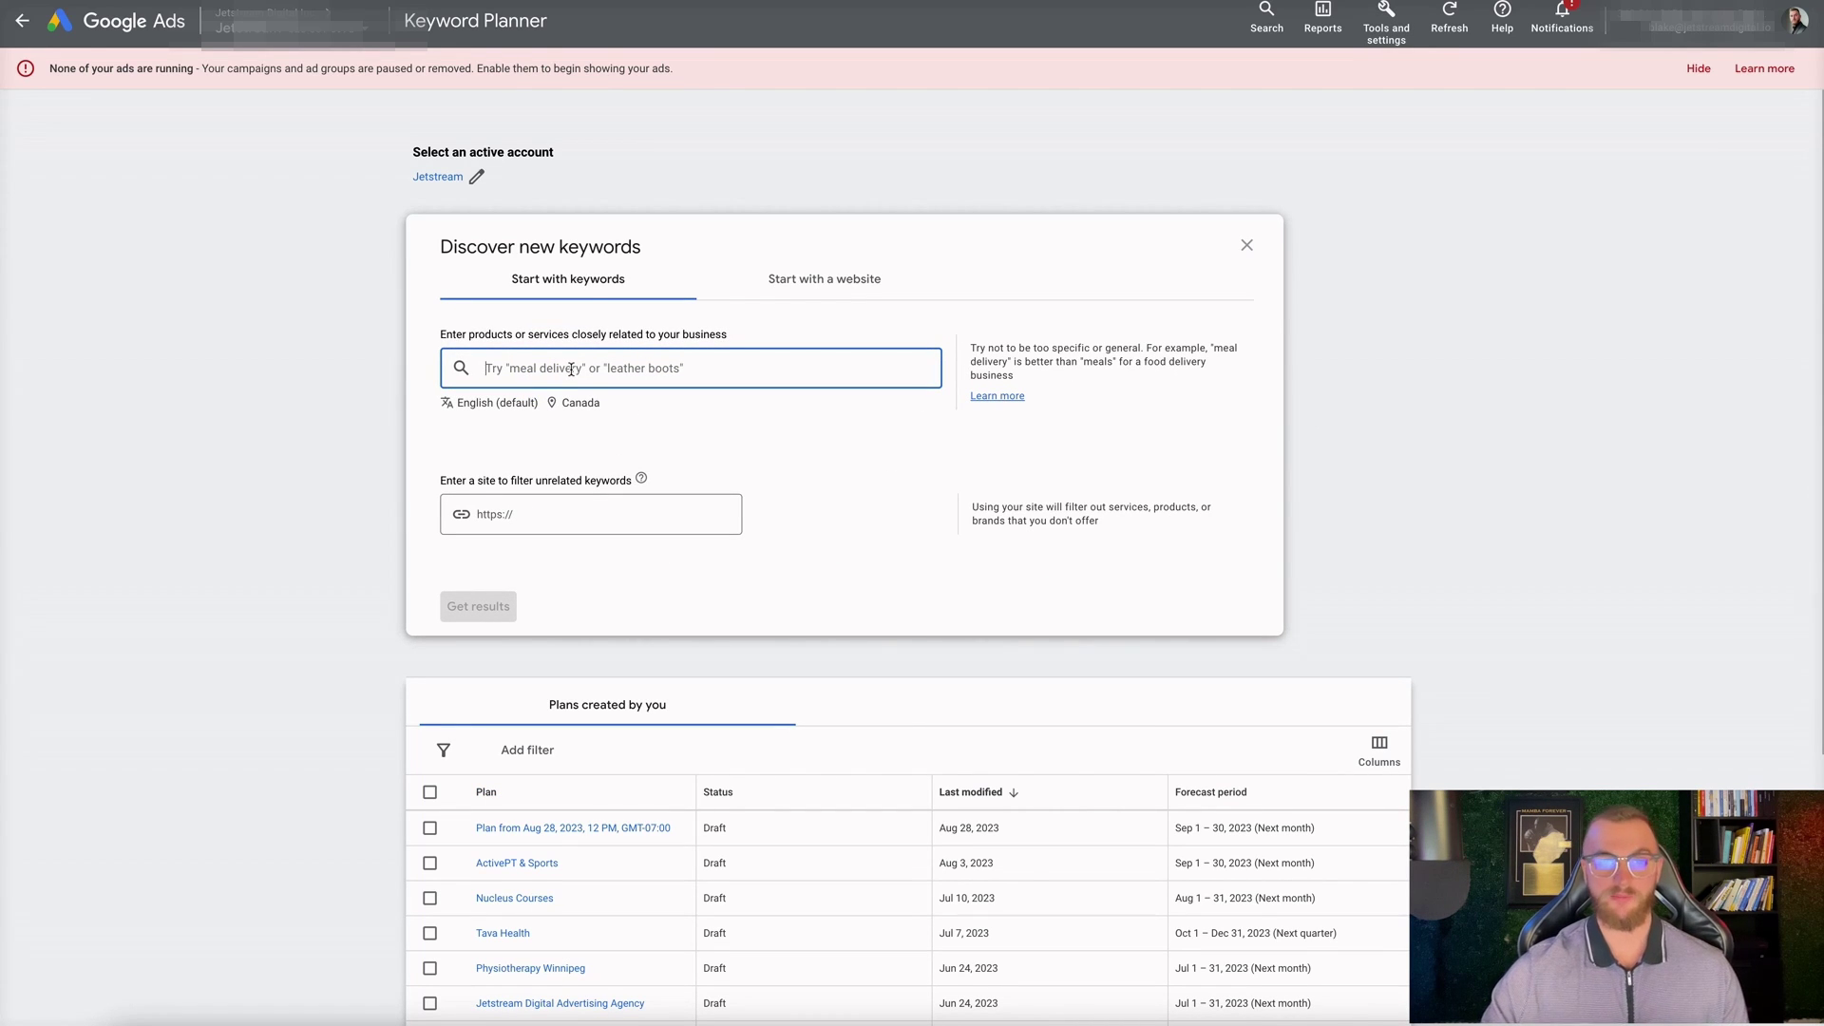
click(857, 277)
click(606, 294)
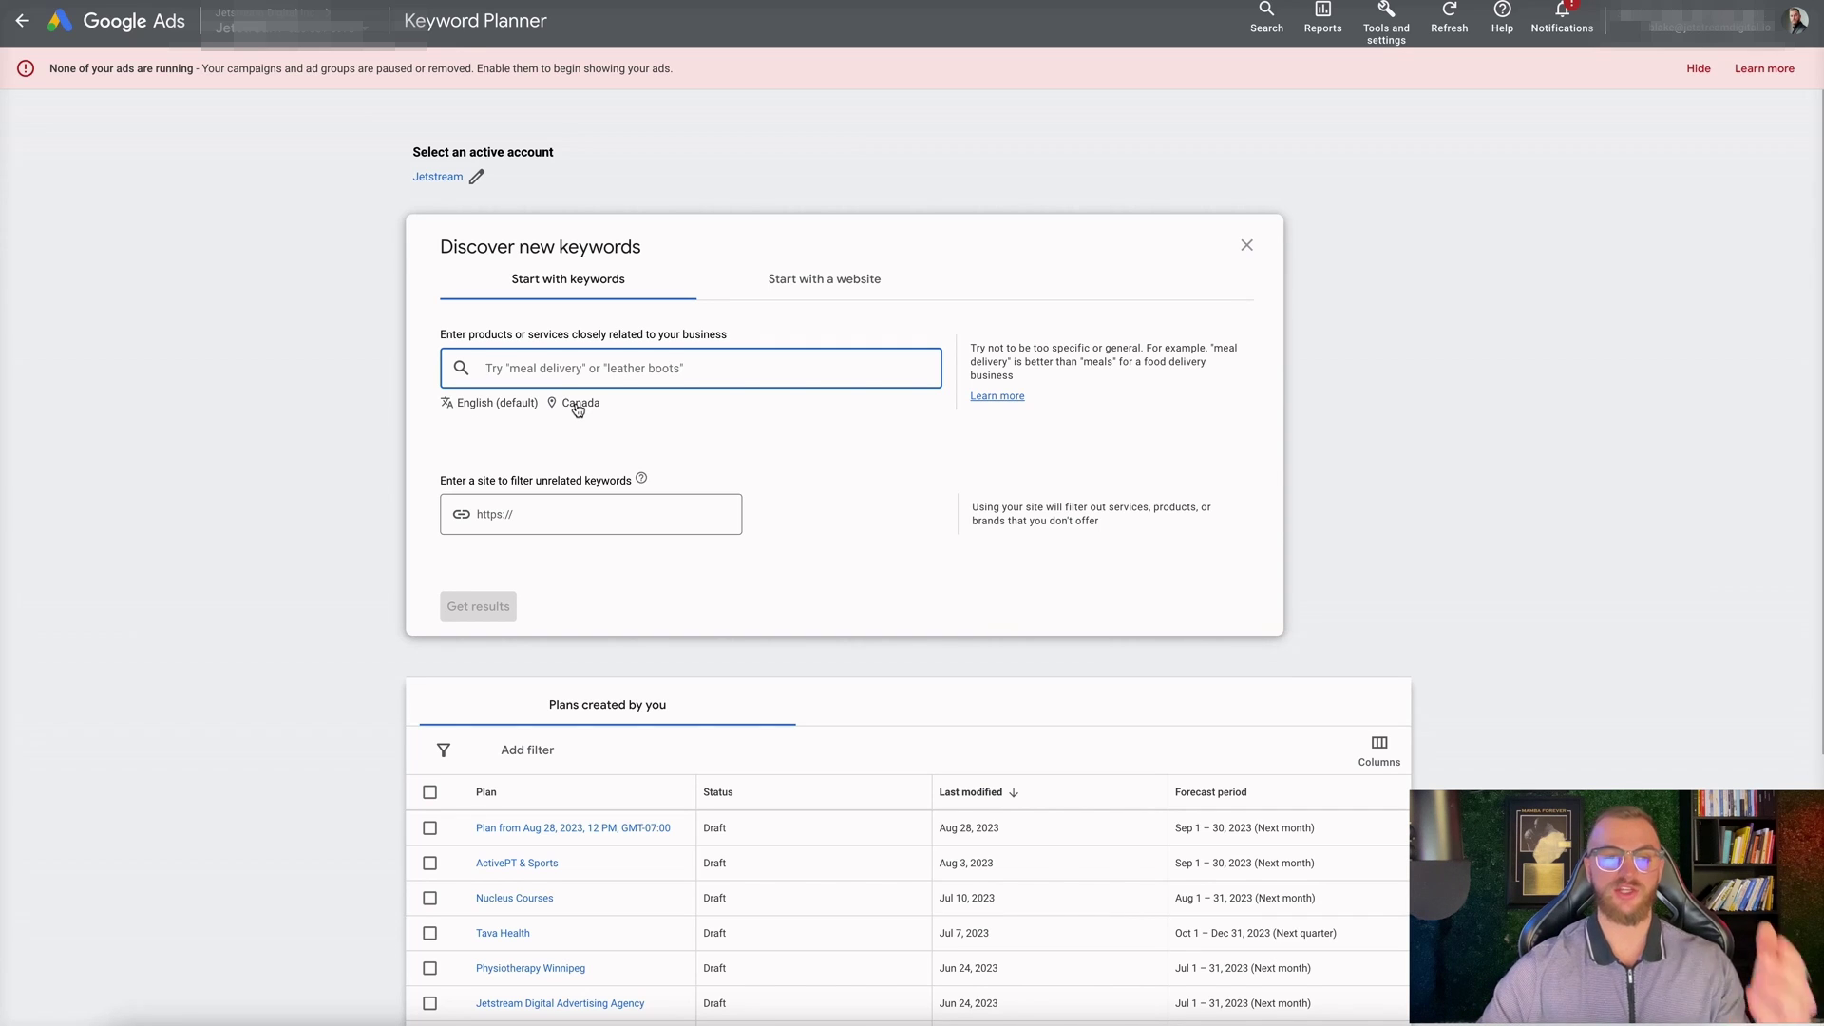
Add the United States to the targeted locations alongside Canada for the keyword search.
click(579, 404)
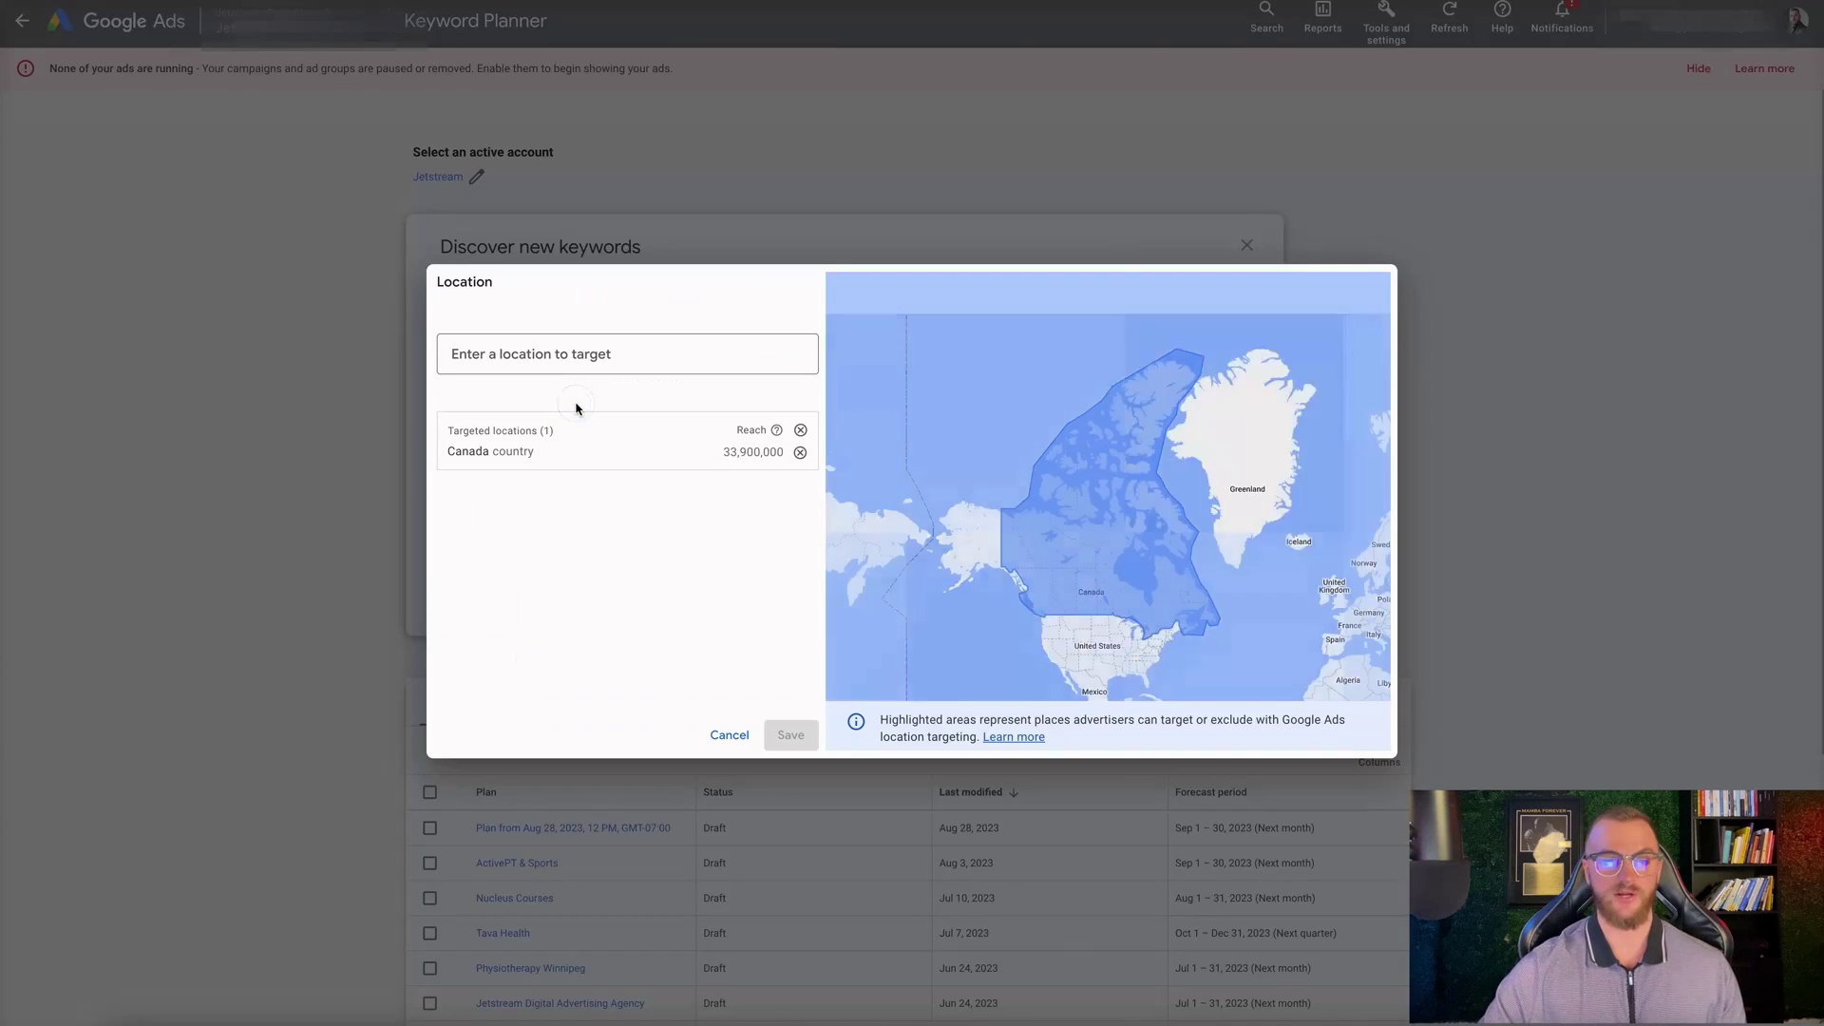
click(546, 356)
text(united)
click(914, 413)
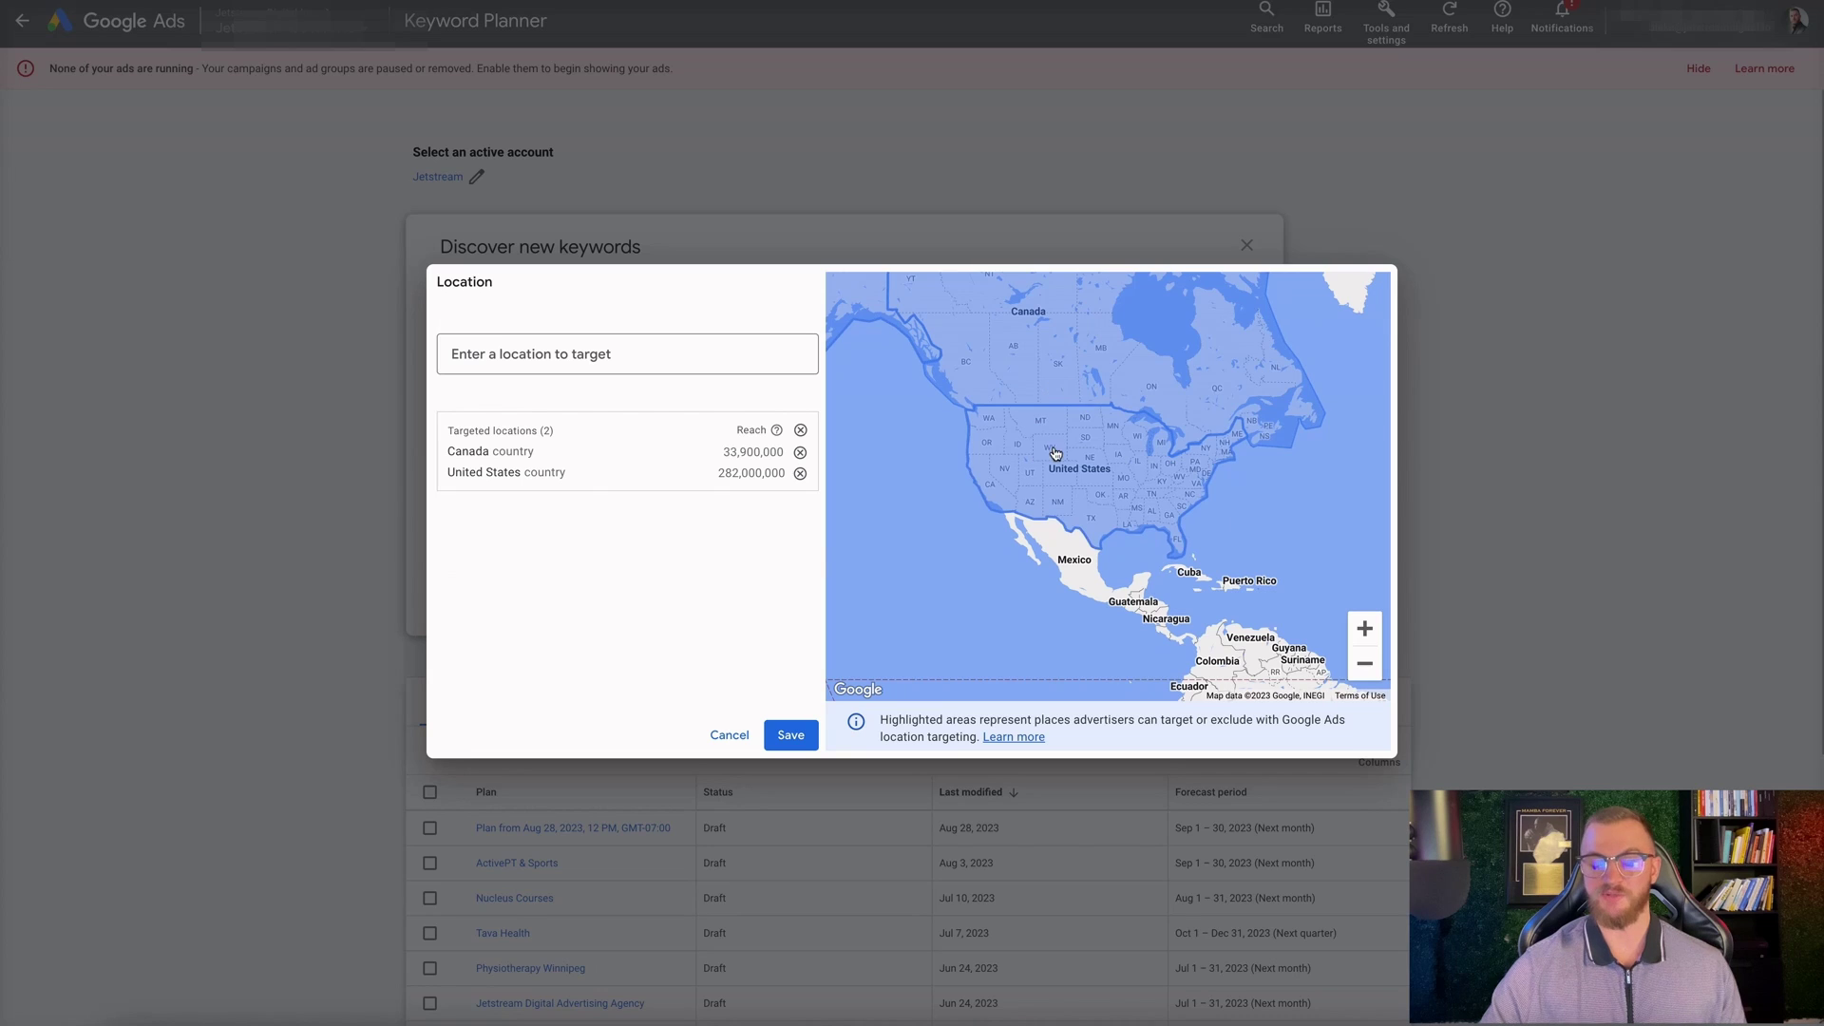
Target the city of Winnipeg, Manitoba, Canada, and remove the United States and Canada from the targeted locations.
click(503, 356)
click(503, 356)
text(win)
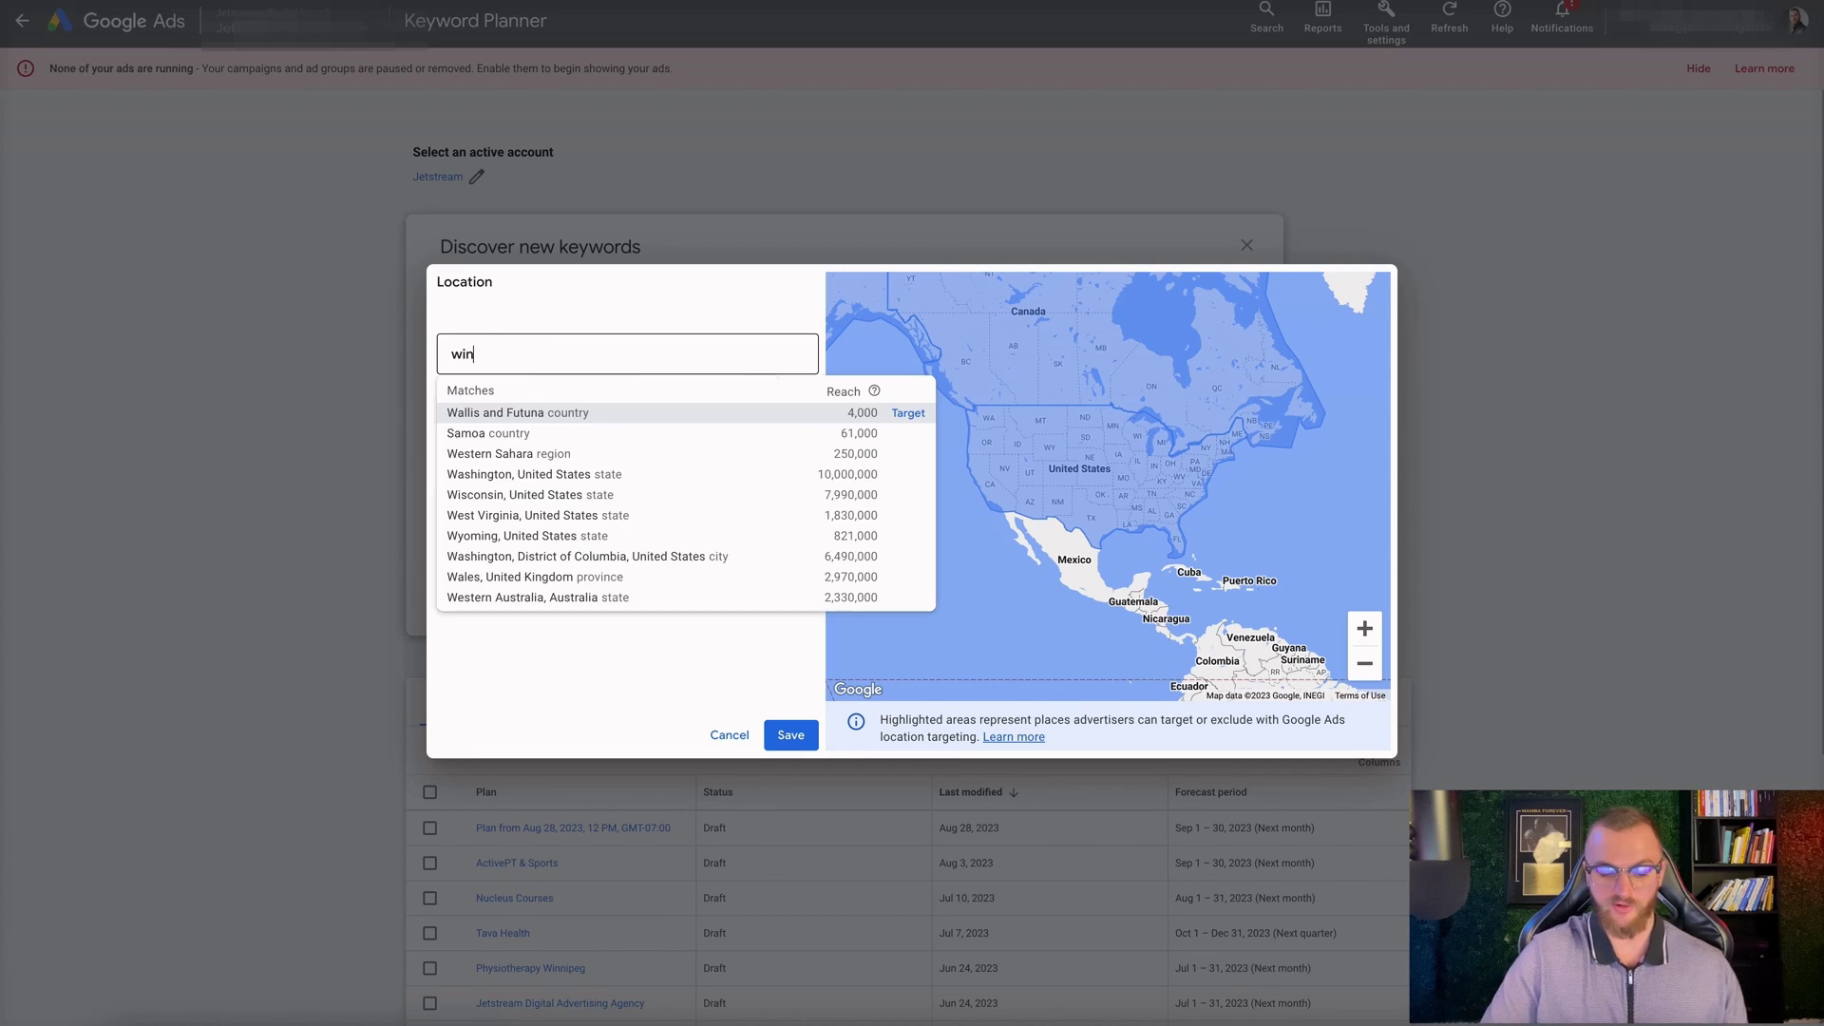
text(nipeg)
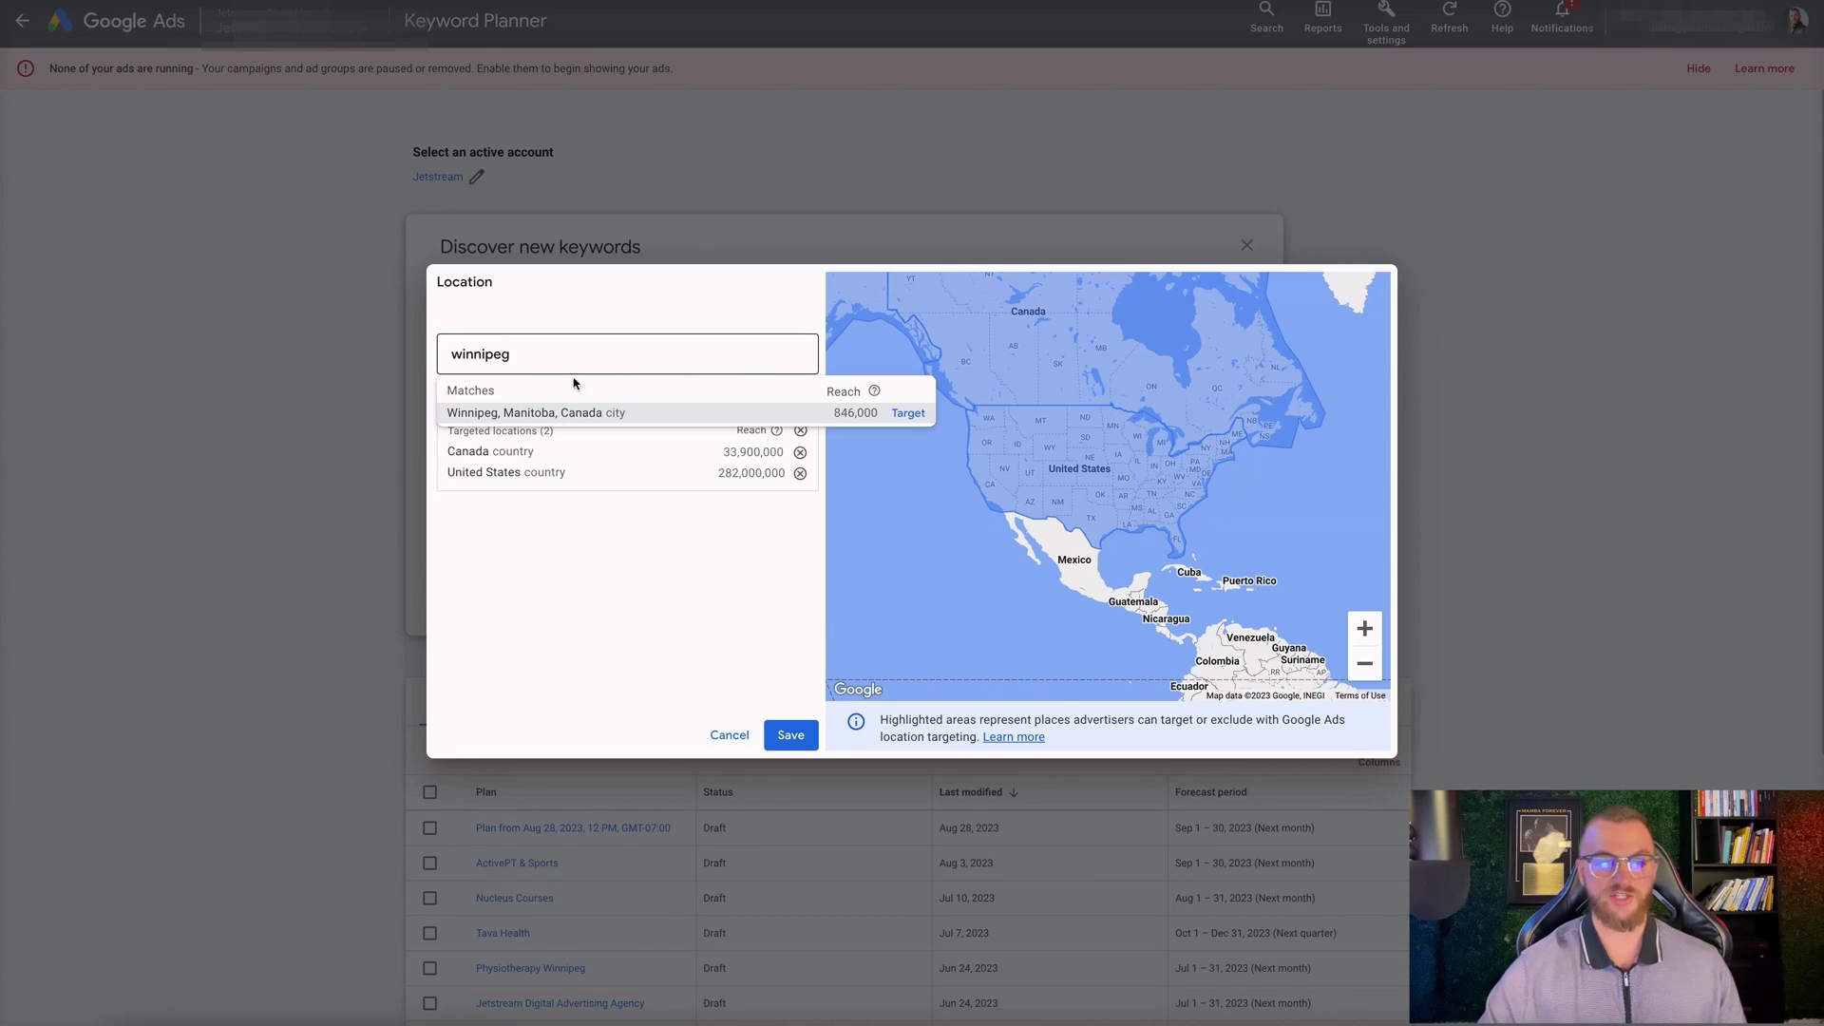
click(902, 412)
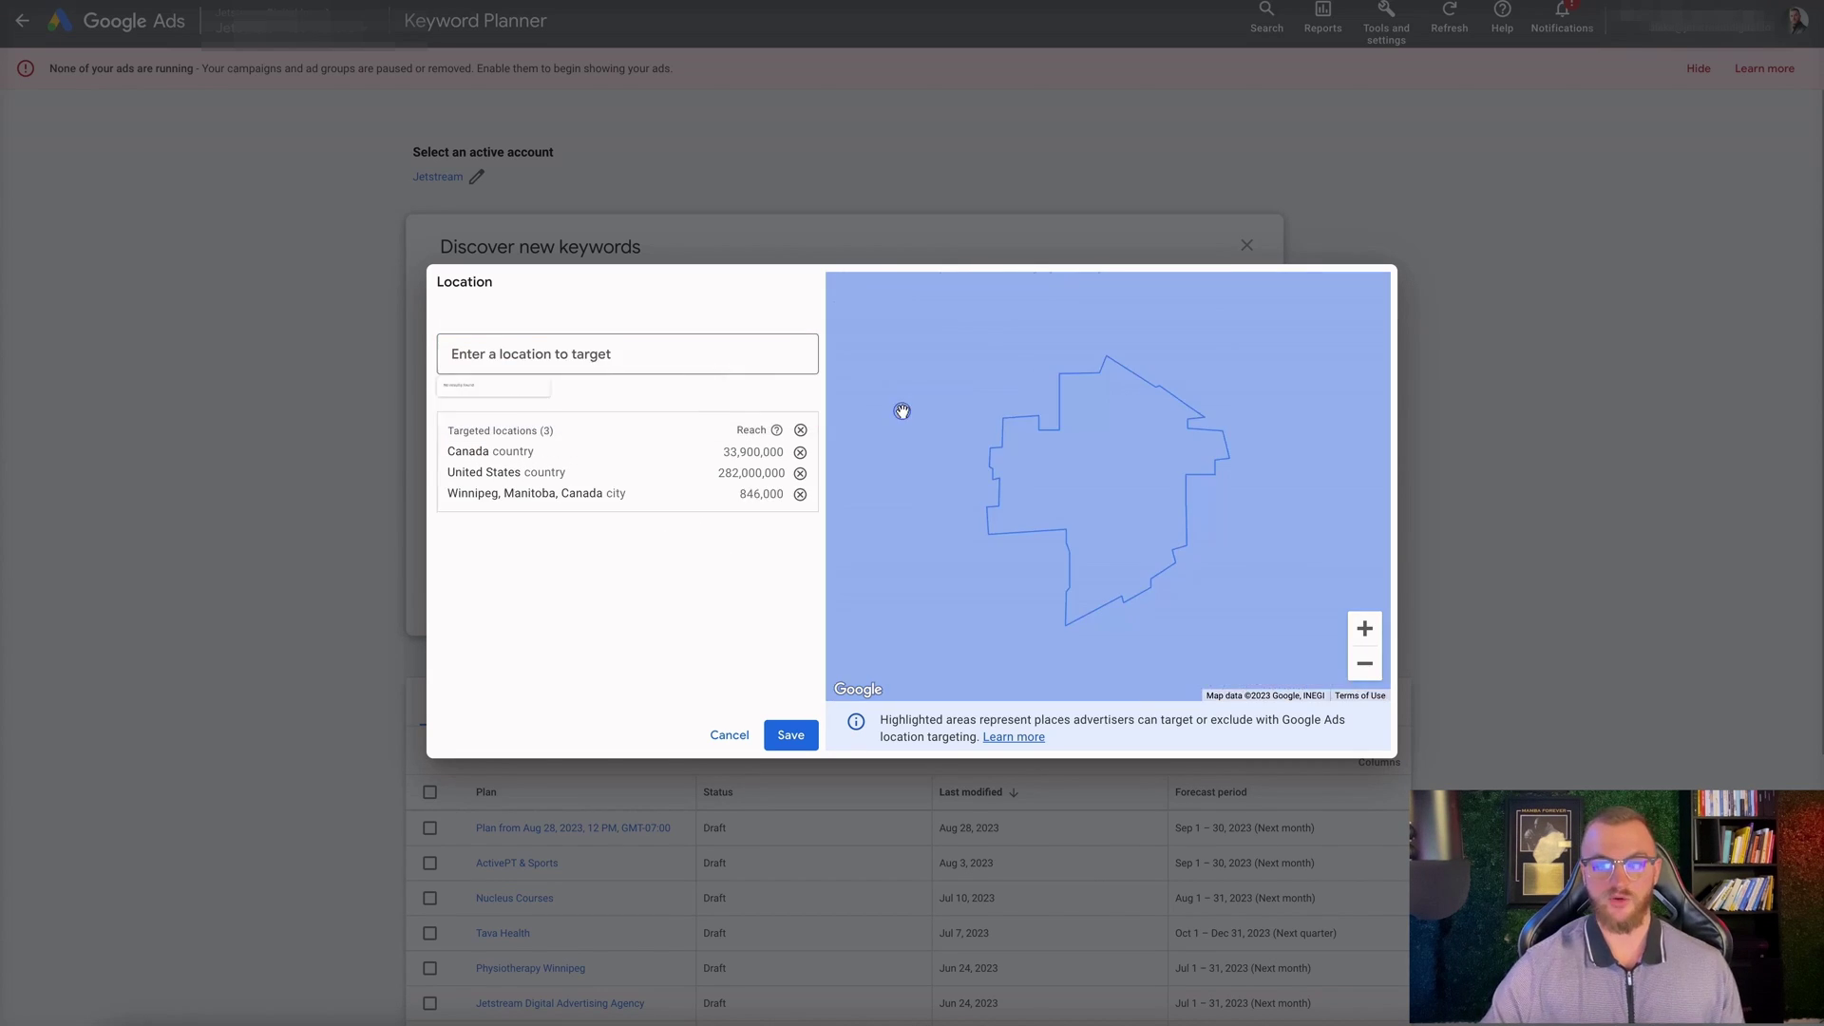
click(800, 472)
click(799, 453)
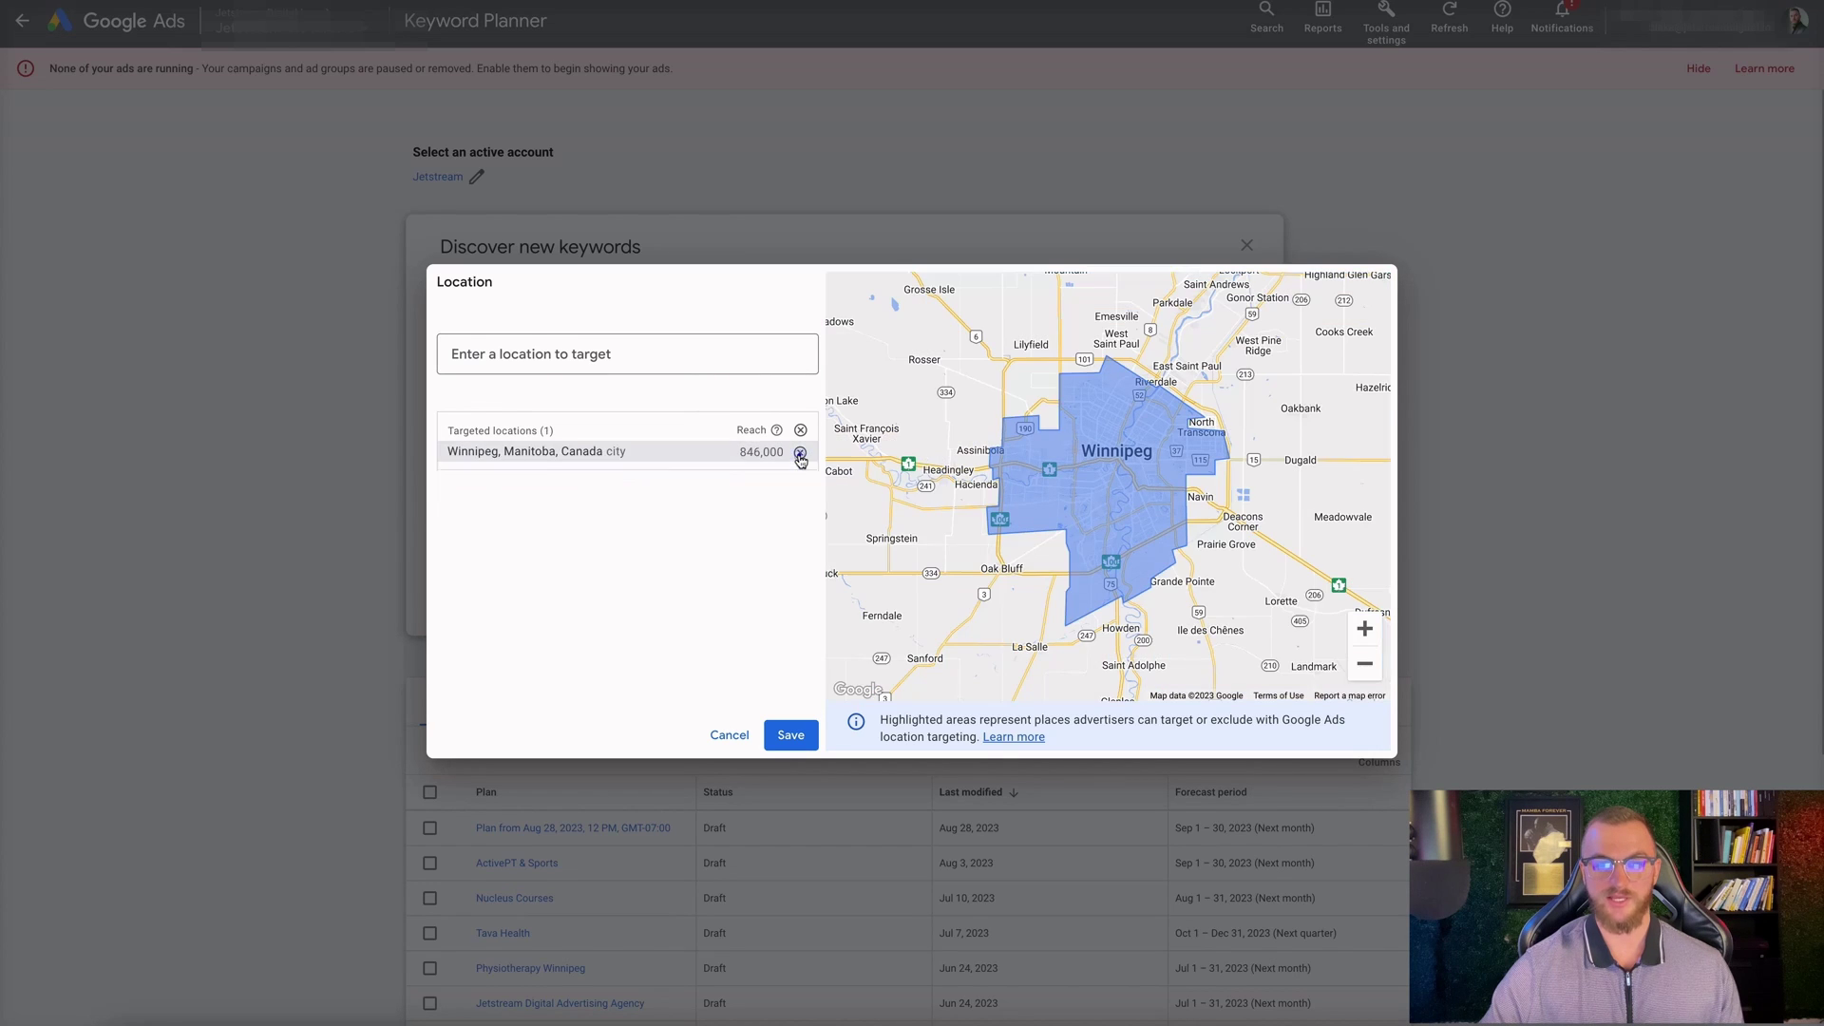
Target Canada and the United States as countries, remove Winnipeg, and save the location settings.
click(529, 354)
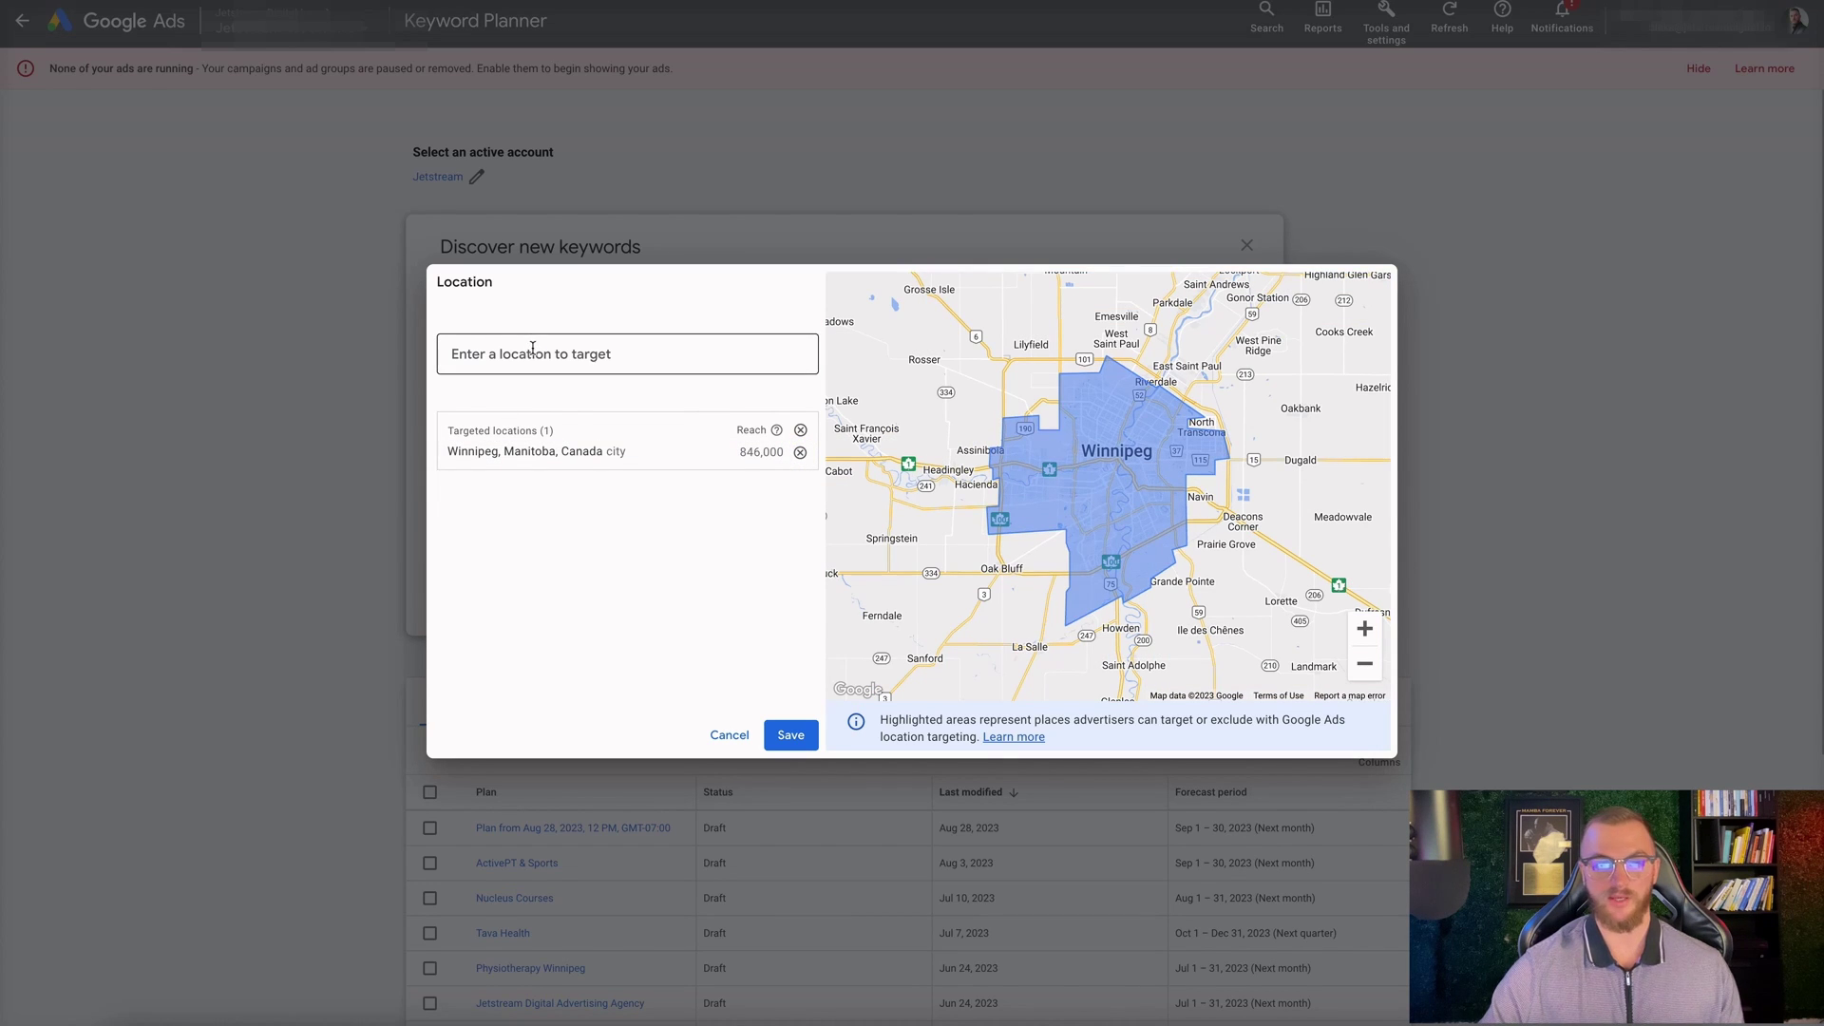
text(canadat)
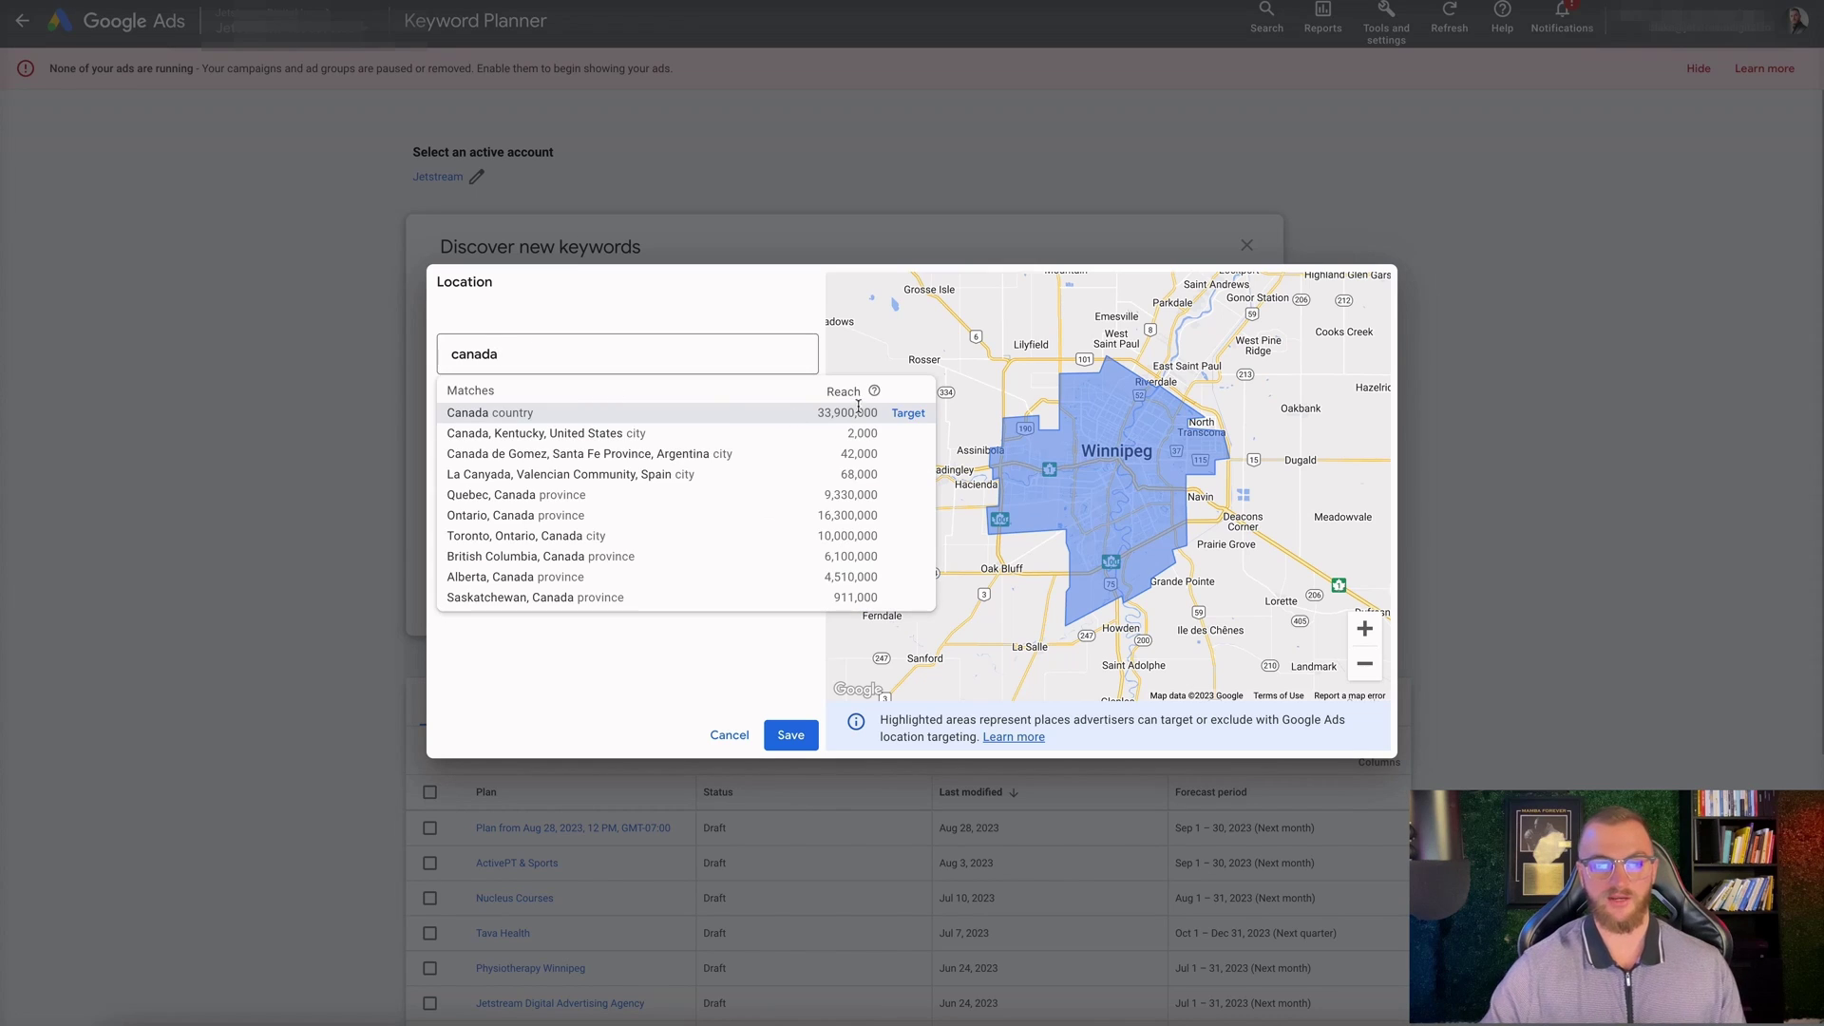
click(733, 408)
text(united stat)
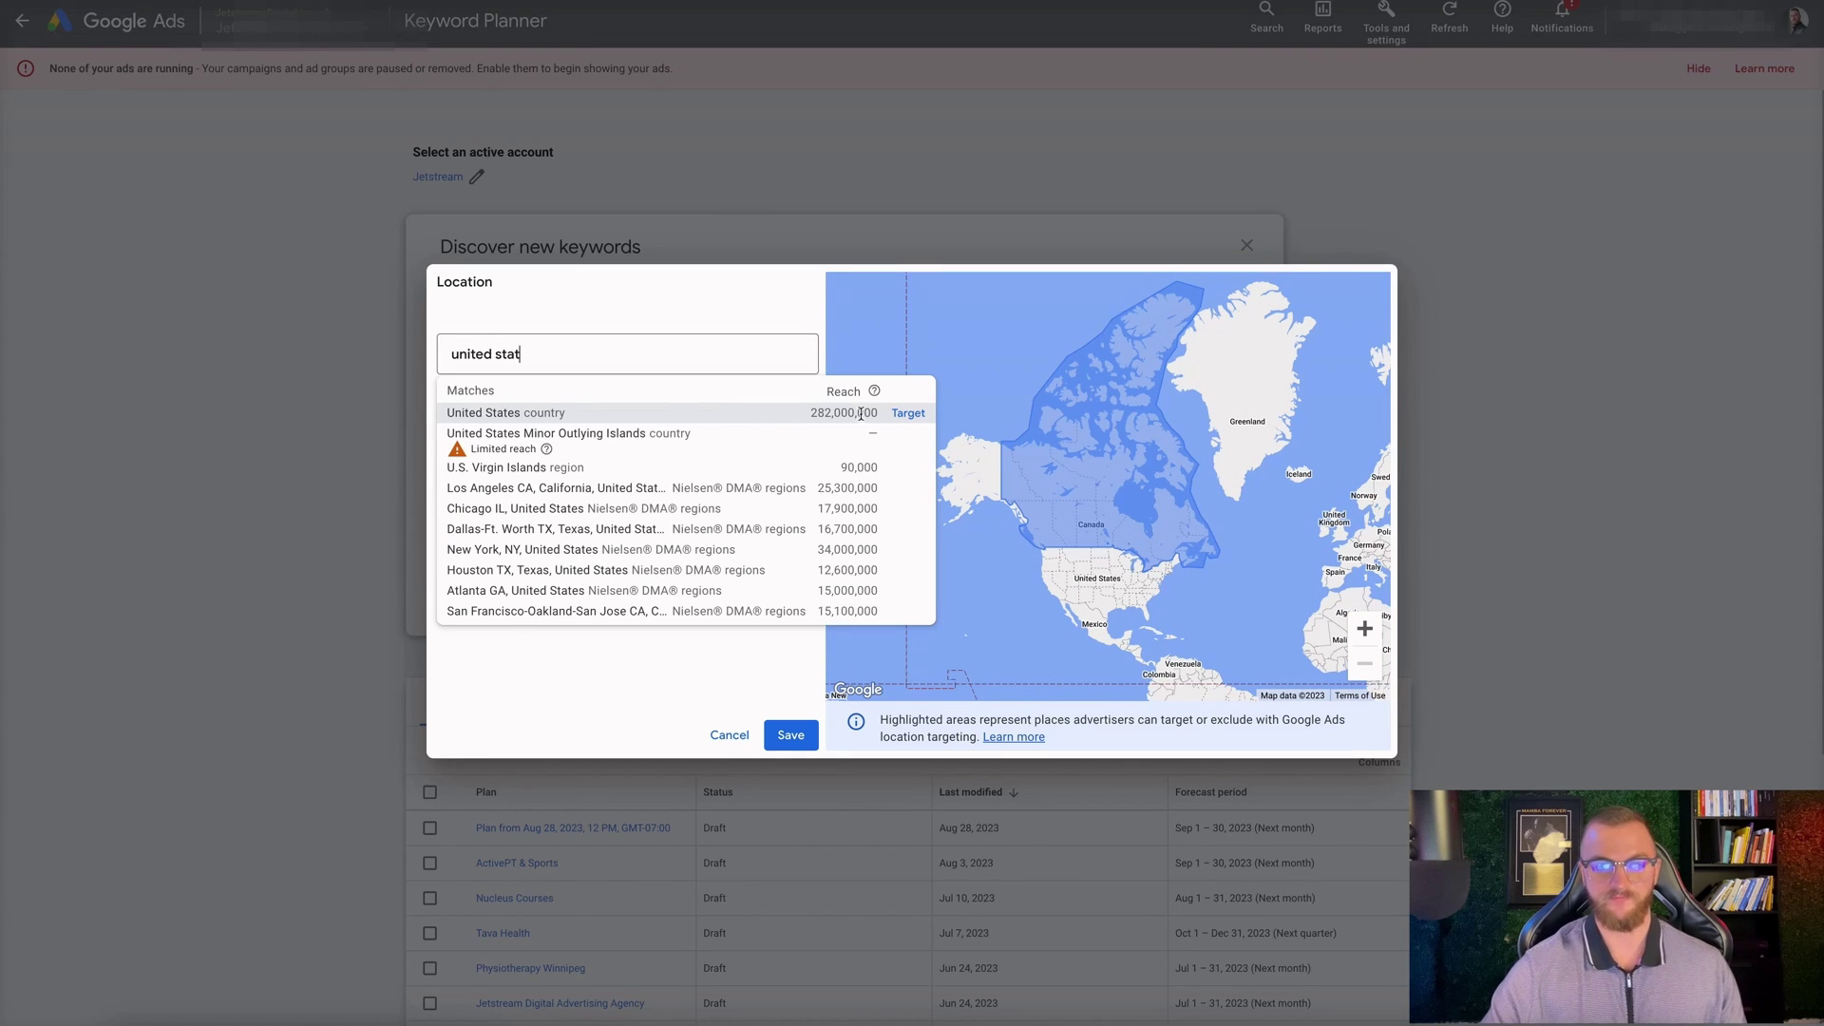
click(898, 415)
click(800, 494)
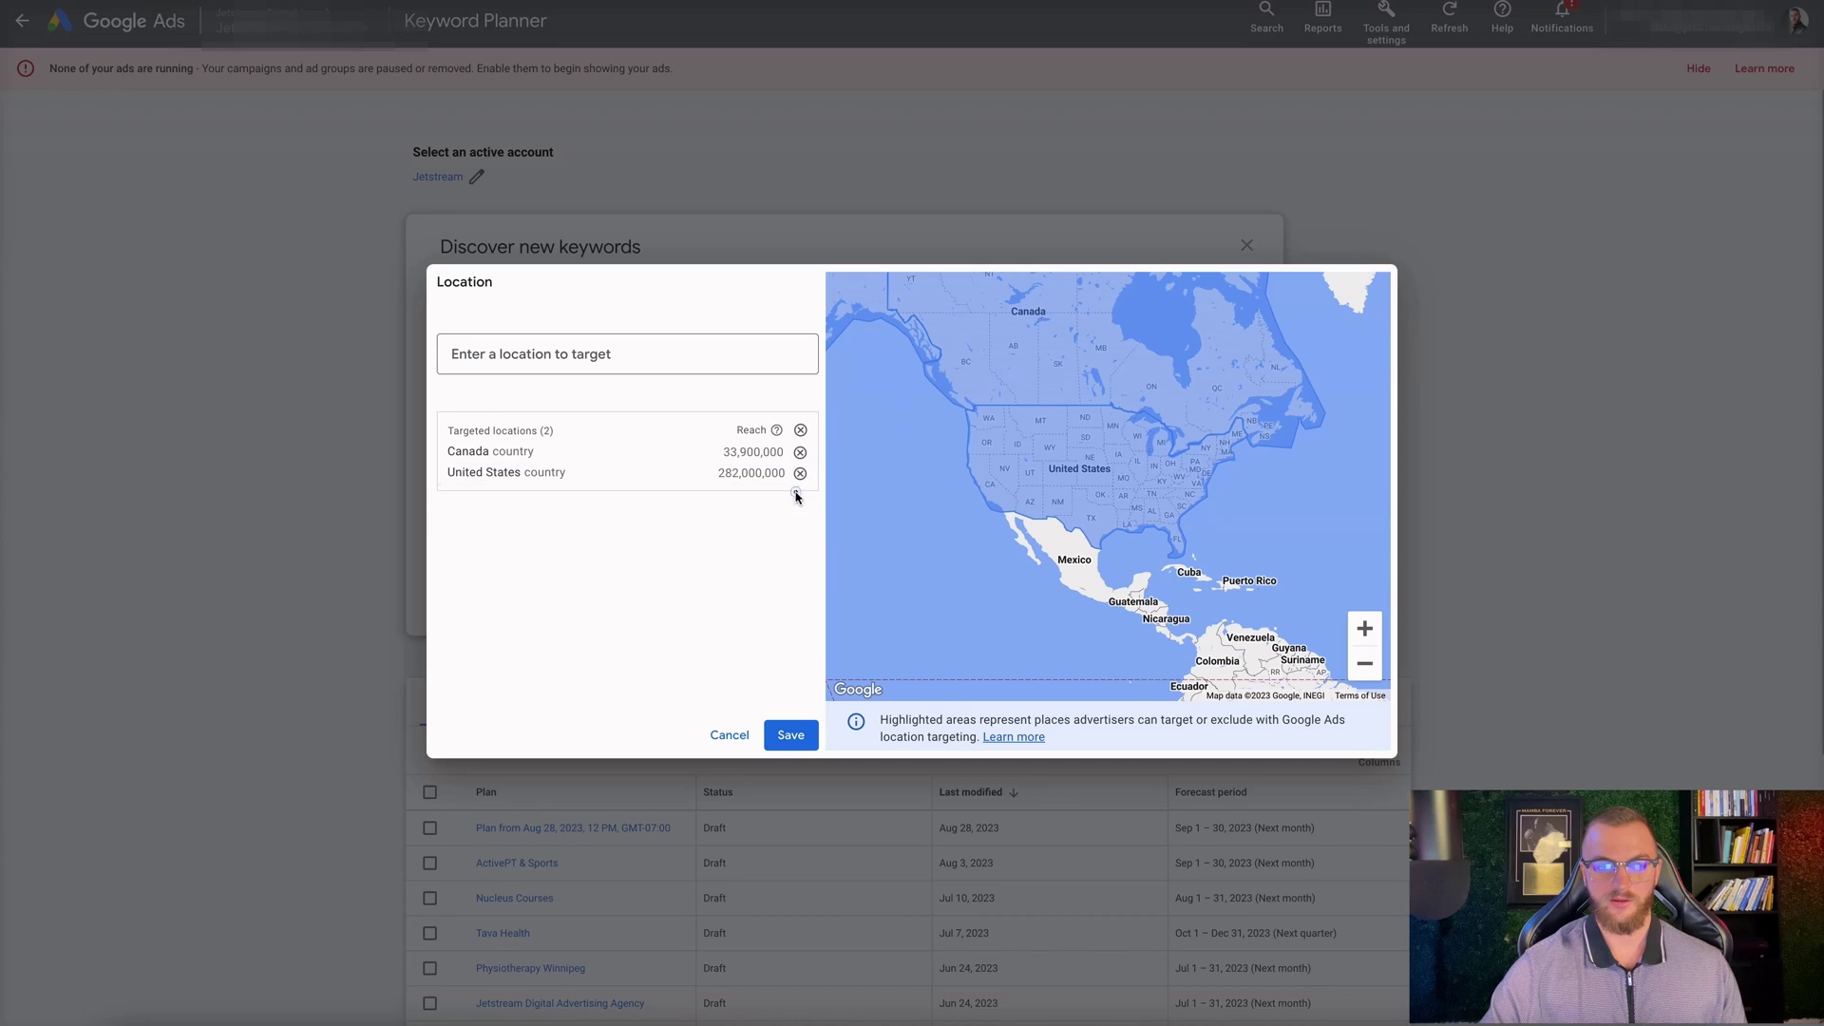
click(792, 737)
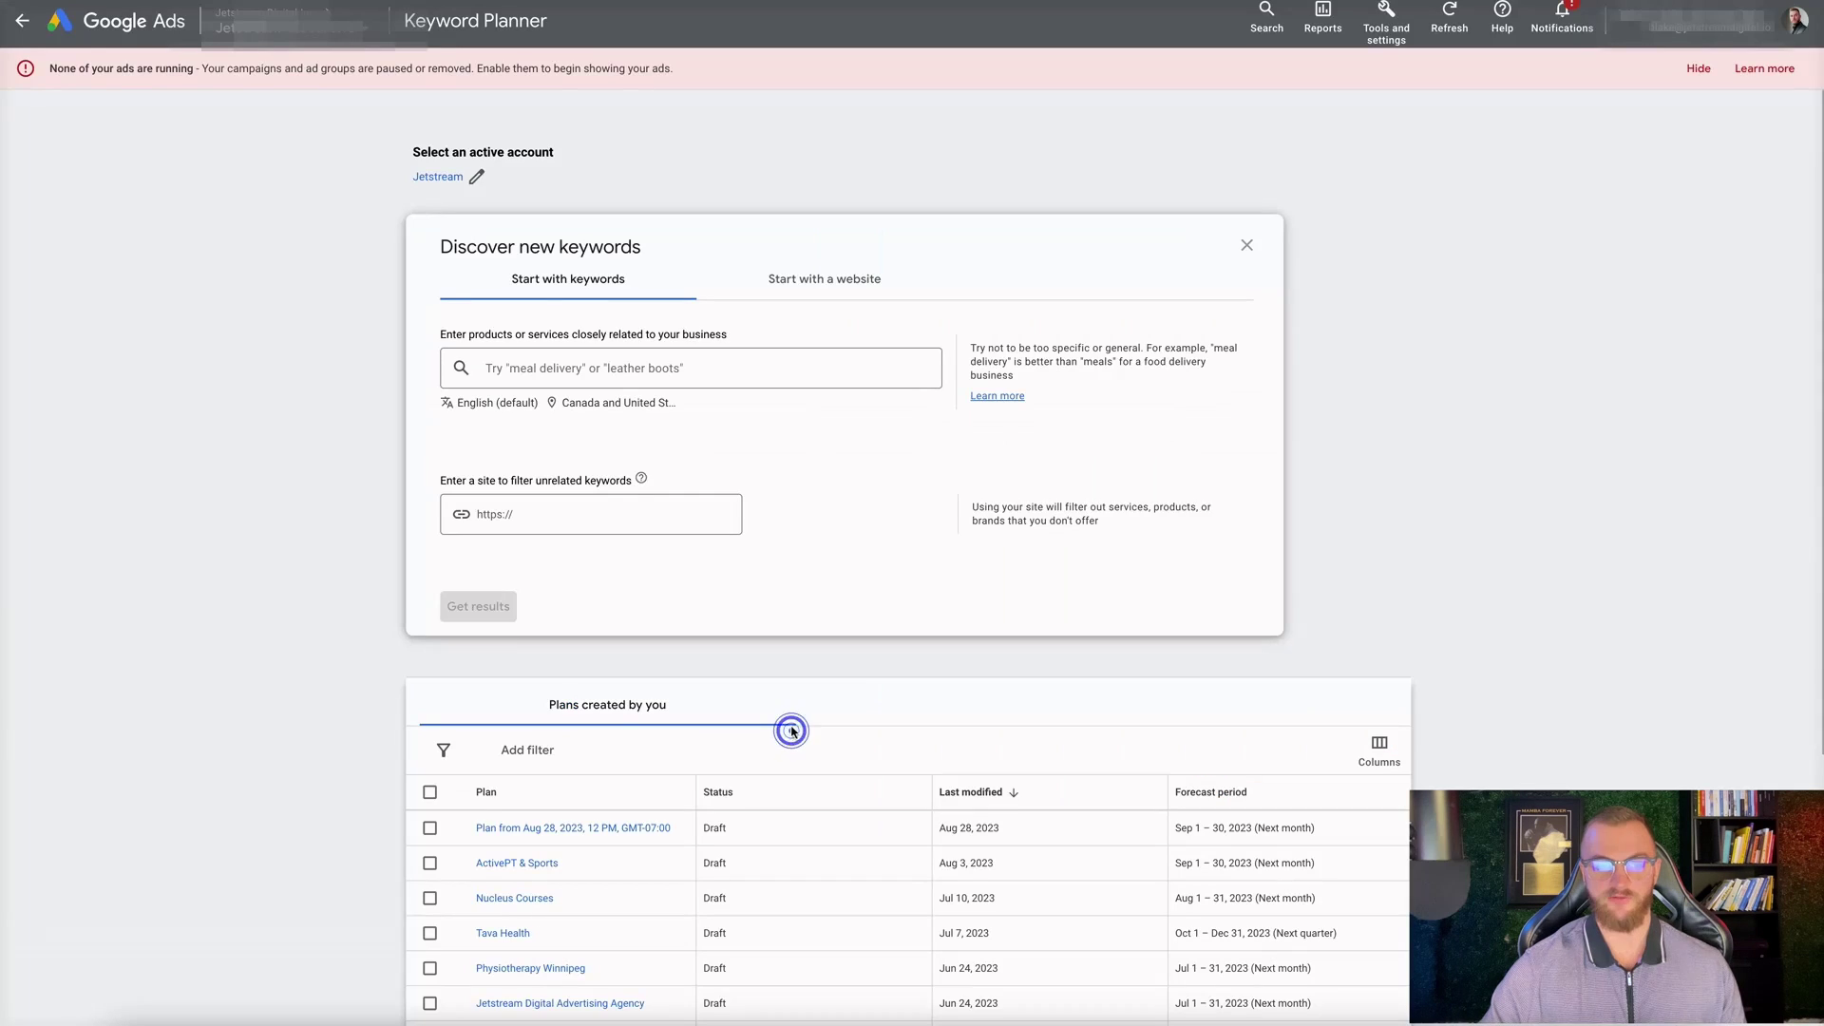
Enter "mushroom supplements" as the seed keyword and get the keyword ideas.
click(624, 369)
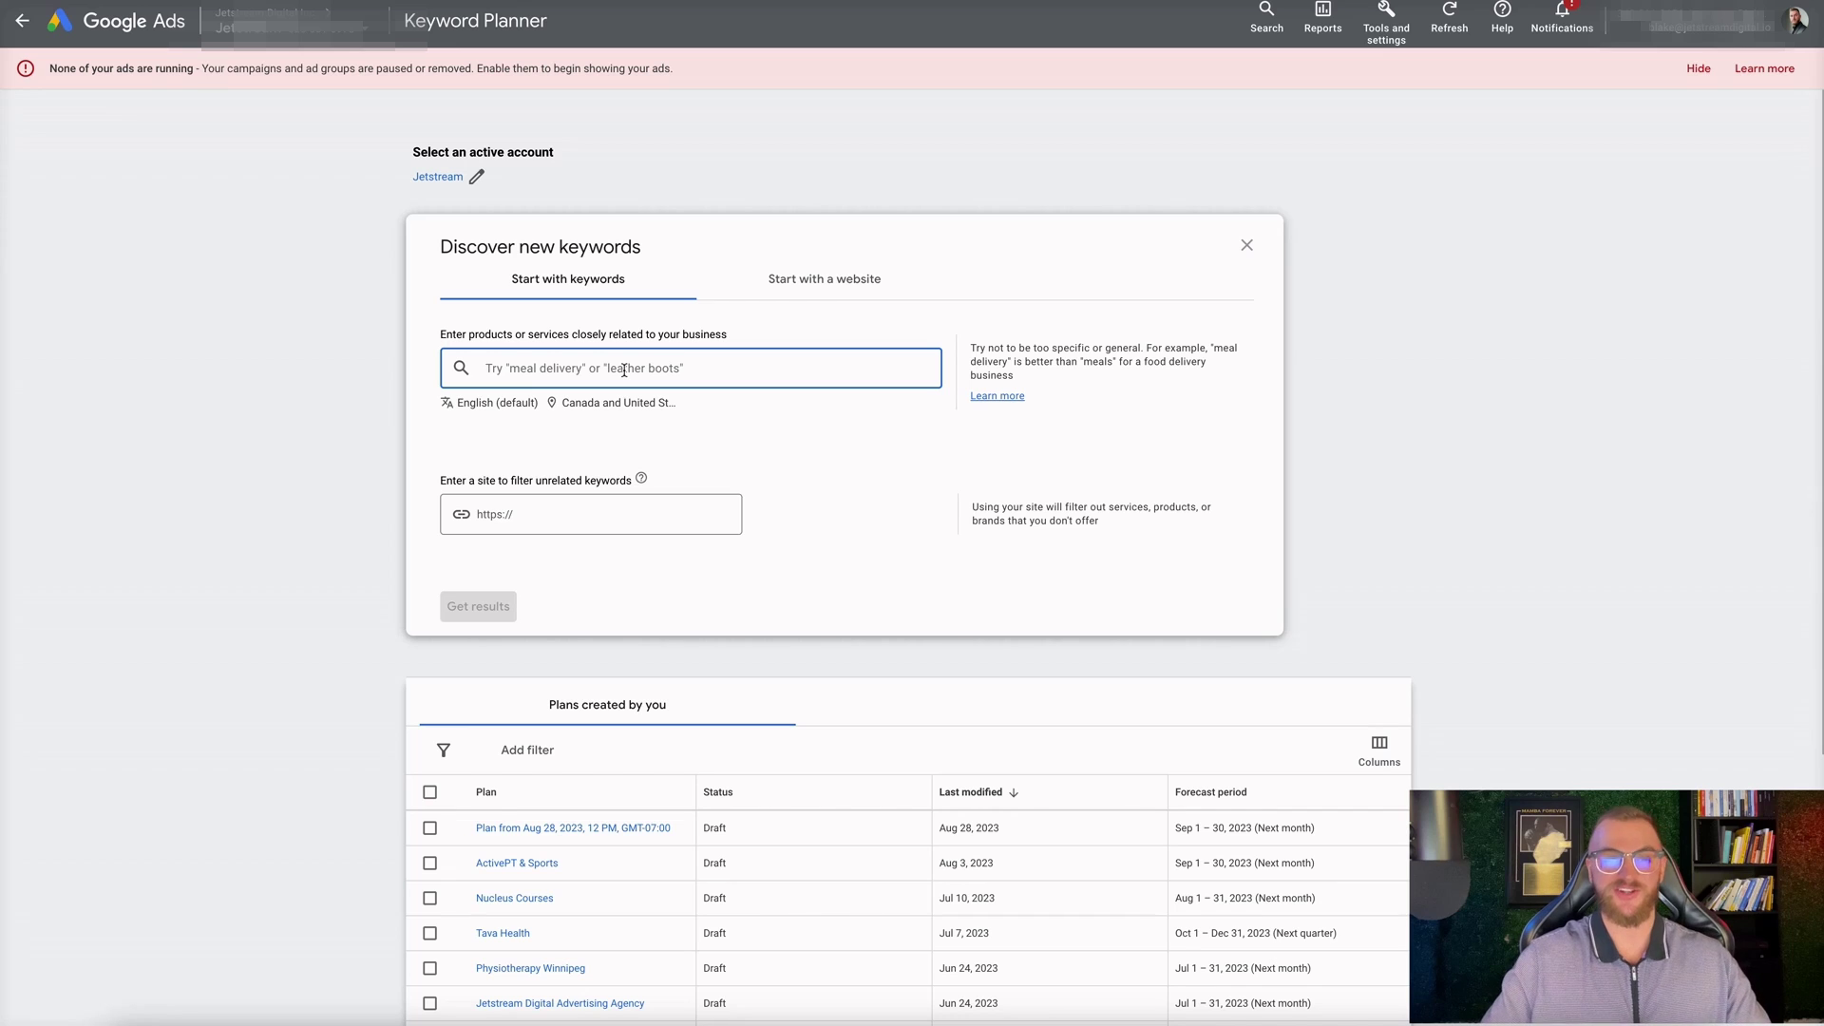
text(mushr)
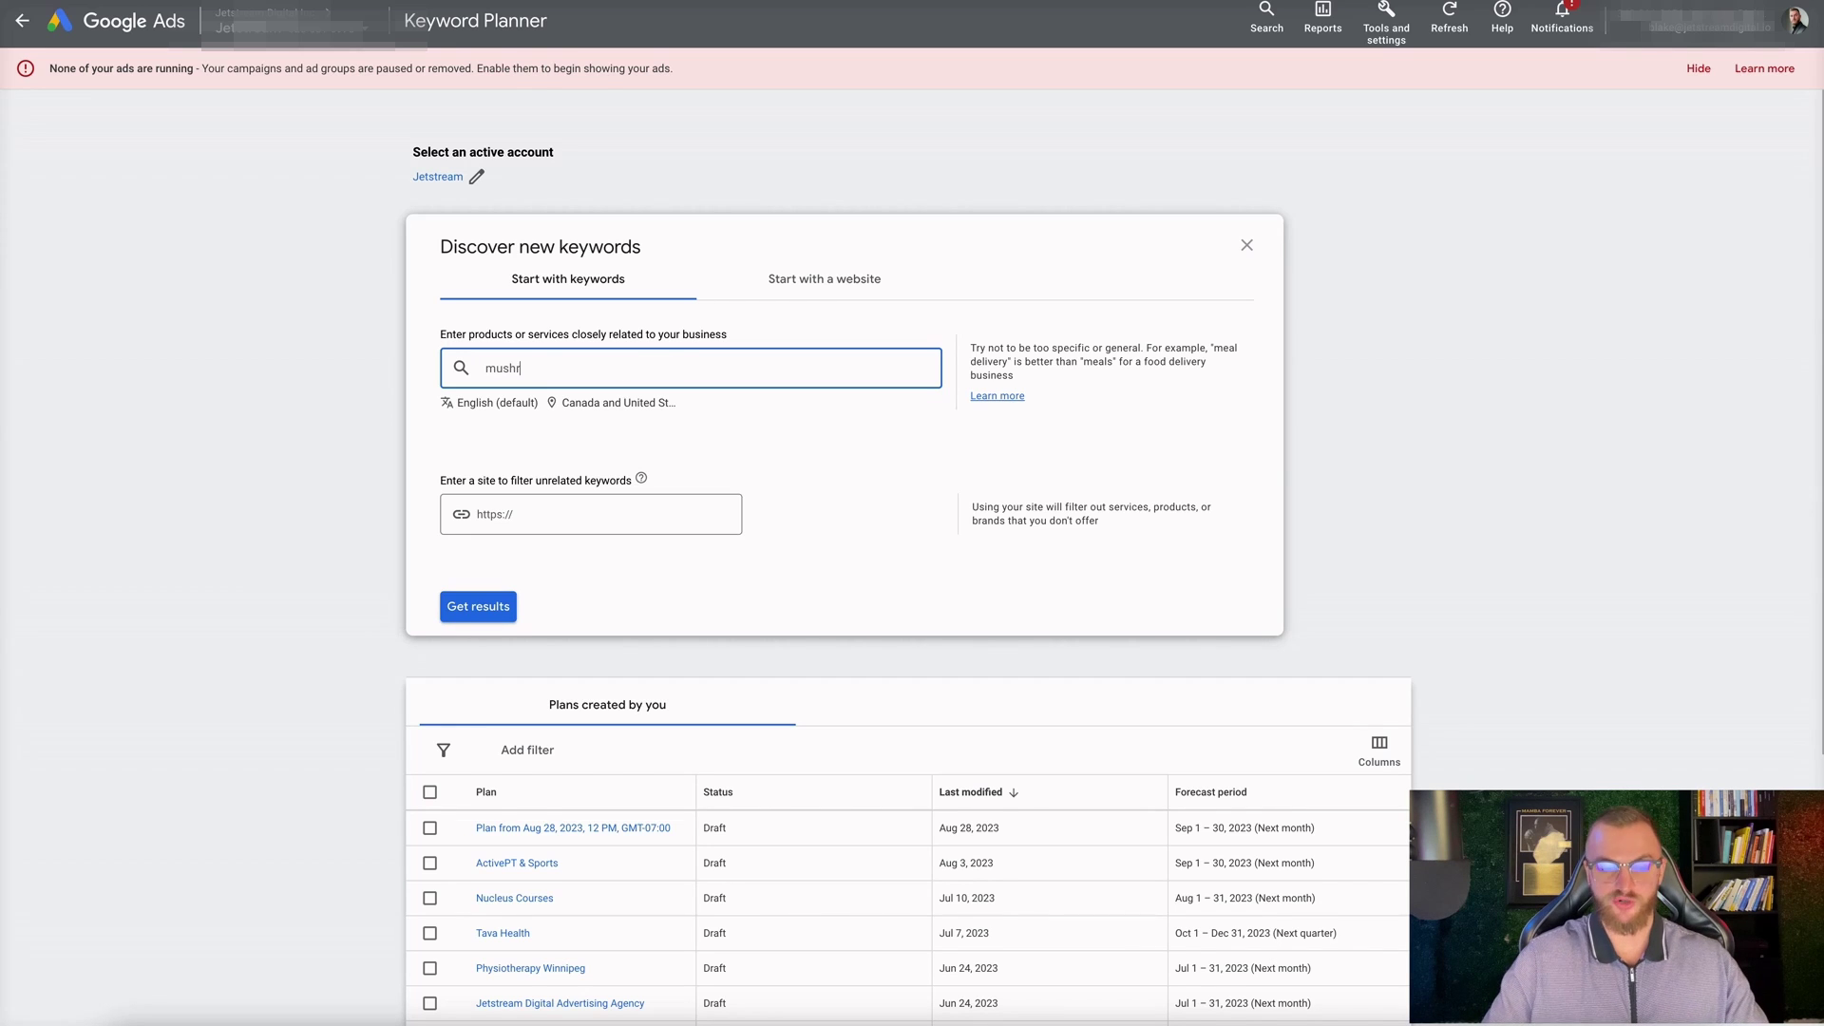
text(oom supplements)
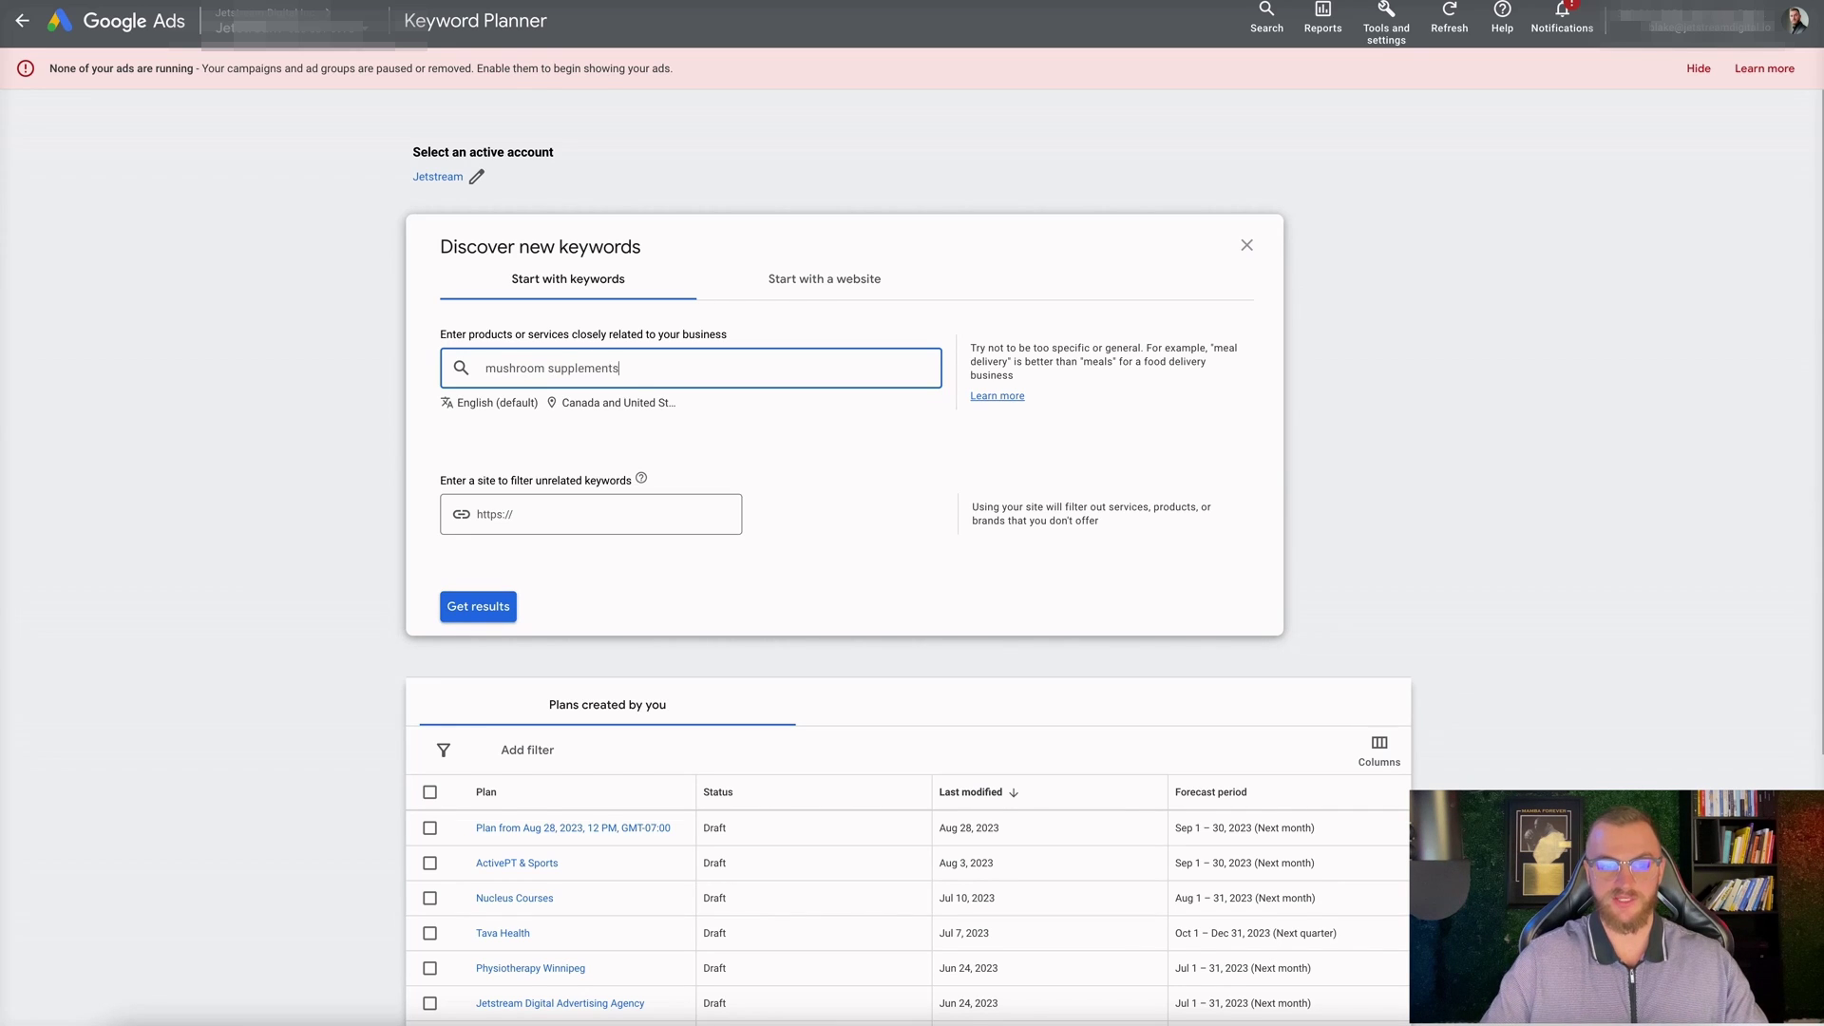
key(Return)
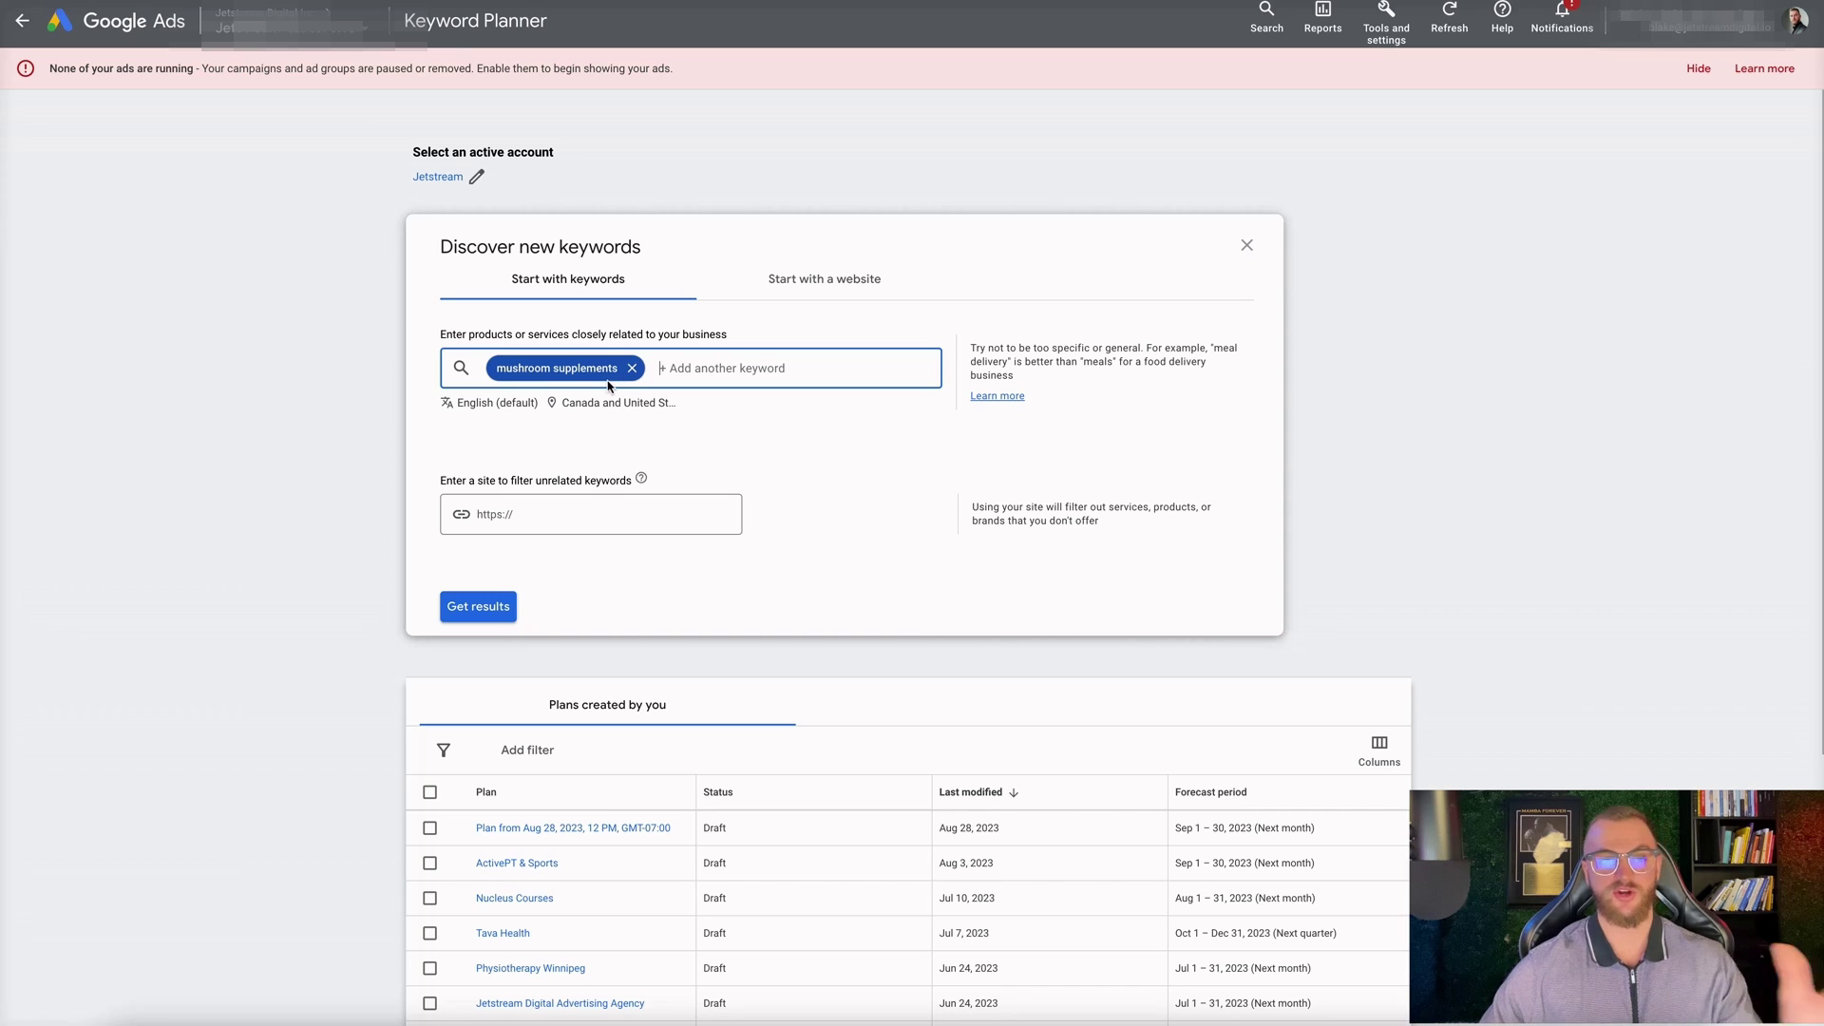
click(487, 607)
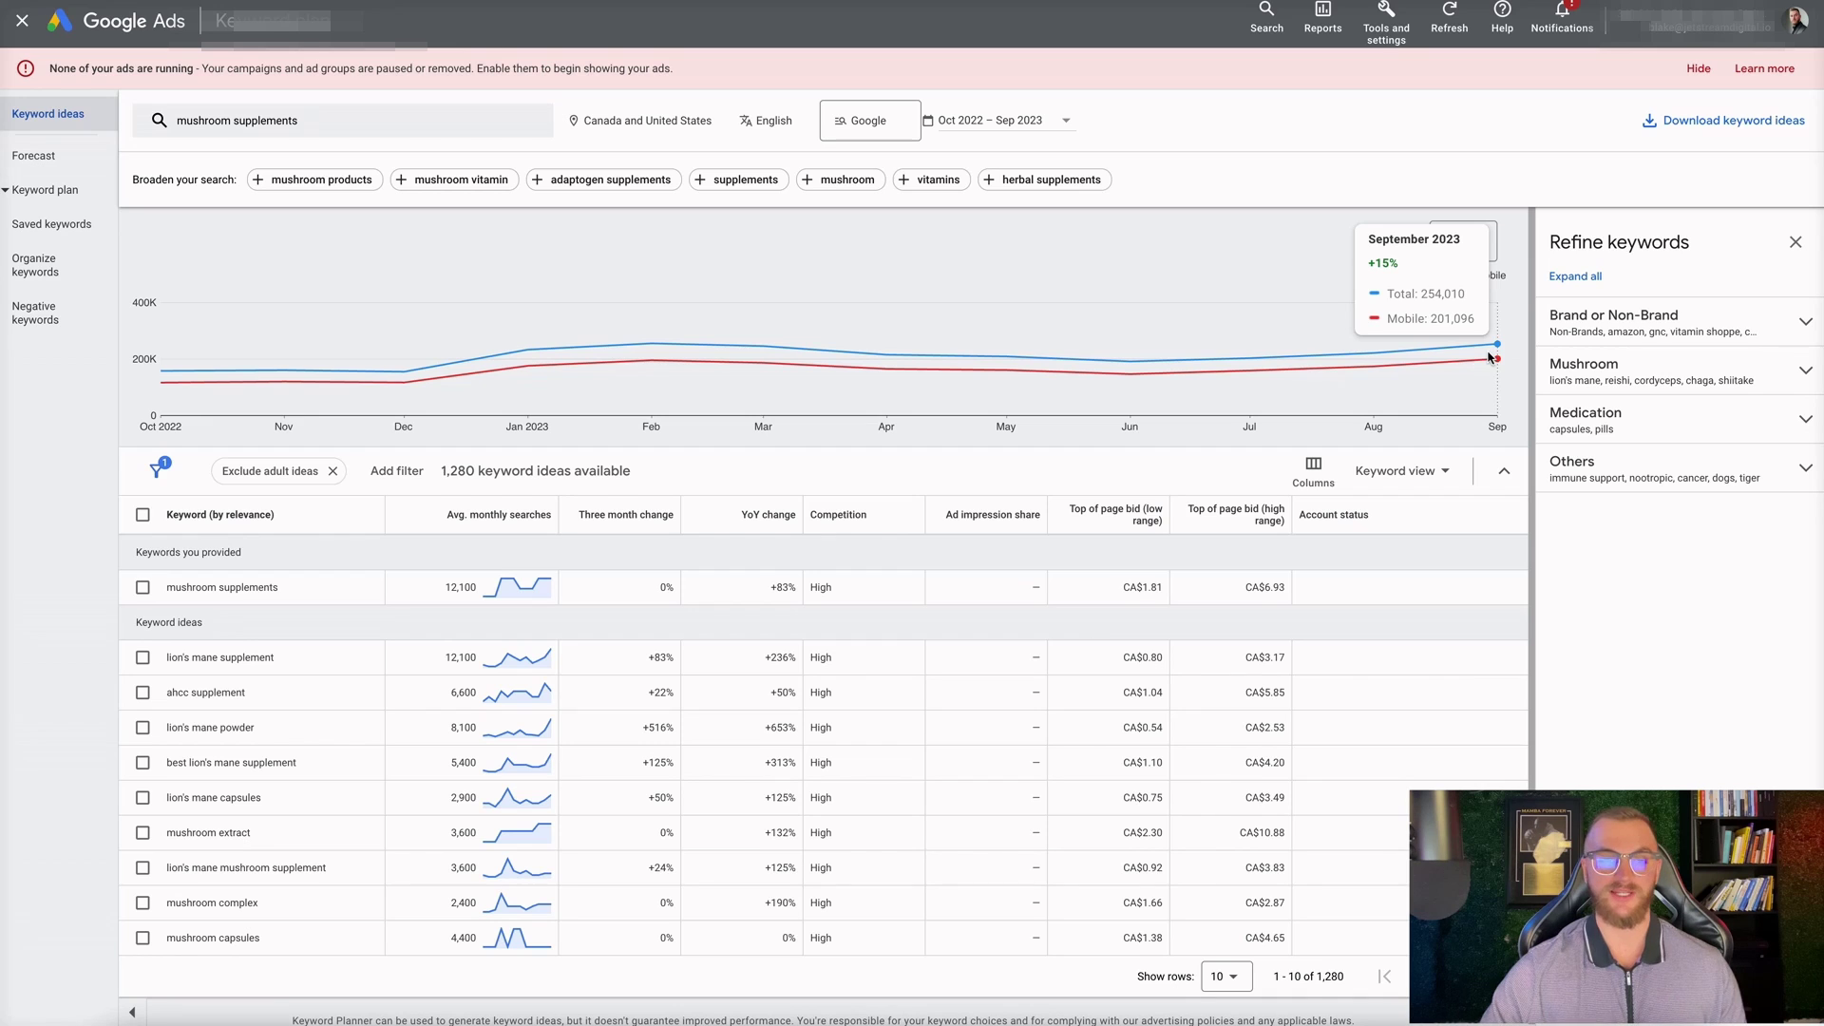
Examine the search trend and monthly searches for "mushroom supplements" and the total number of keyword ideas.
mouse_move(496, 590)
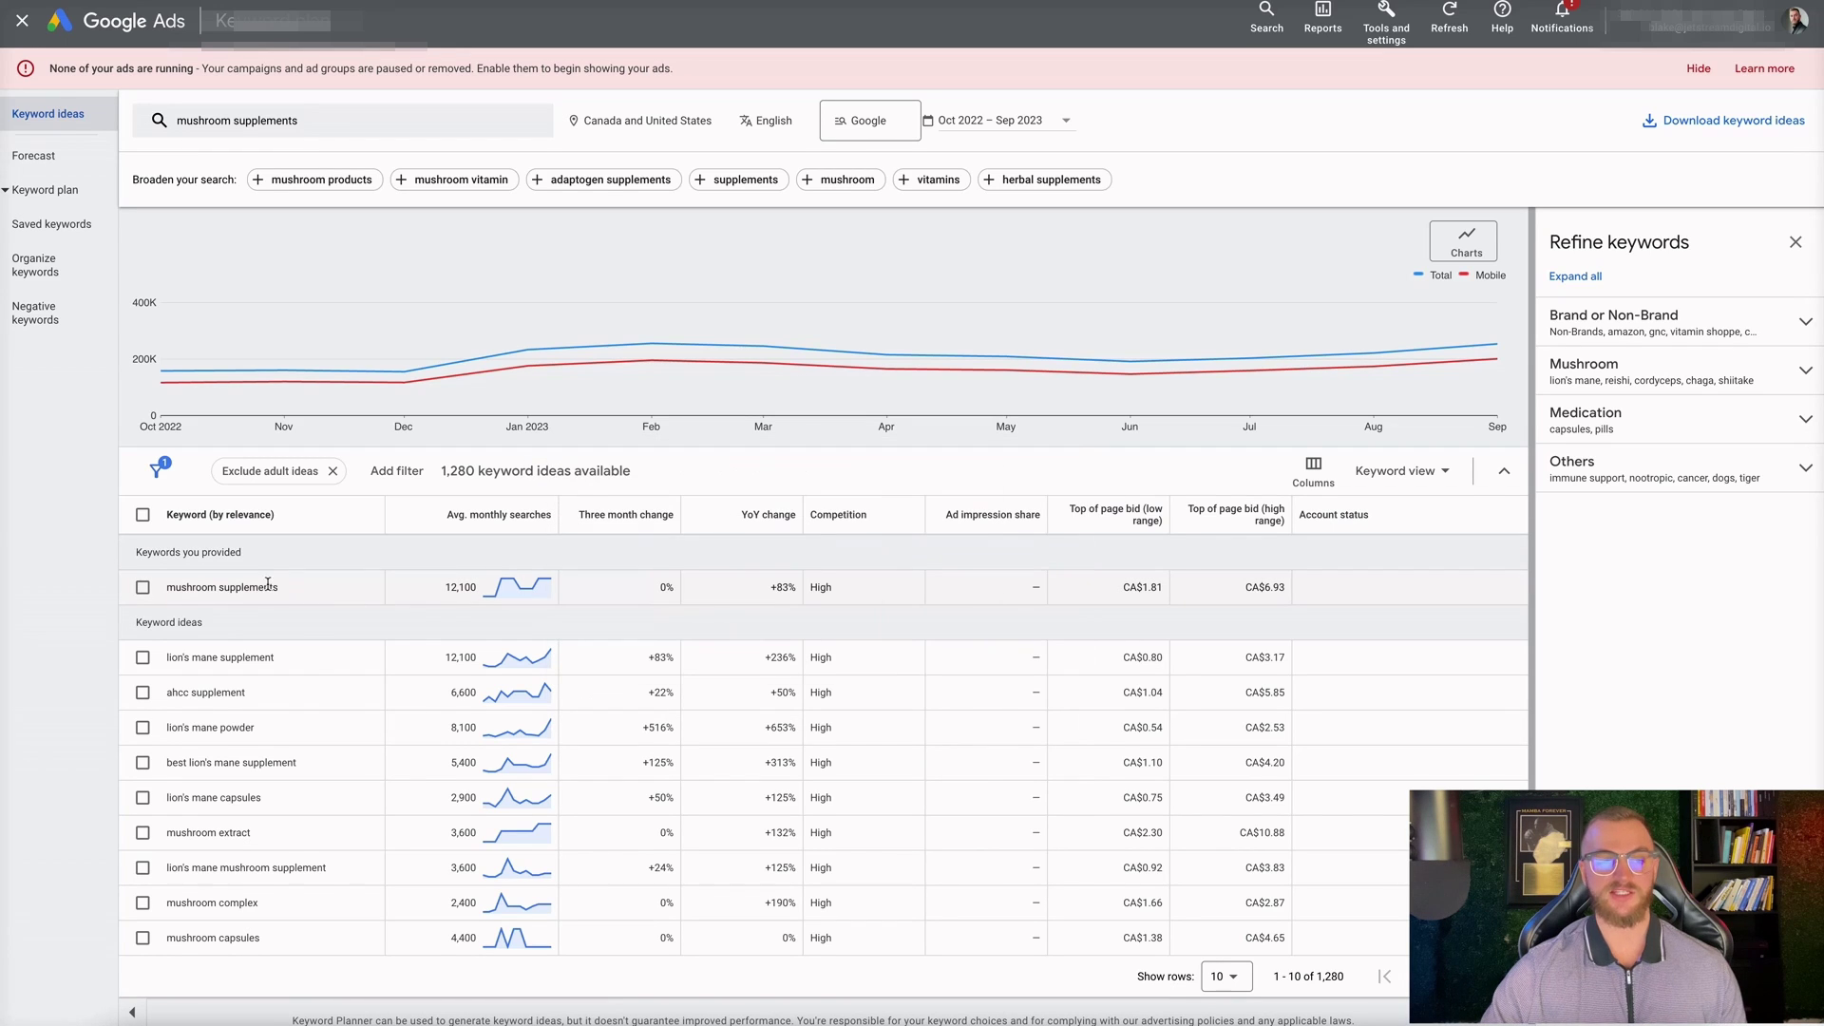
drag(296, 593, 174, 589)
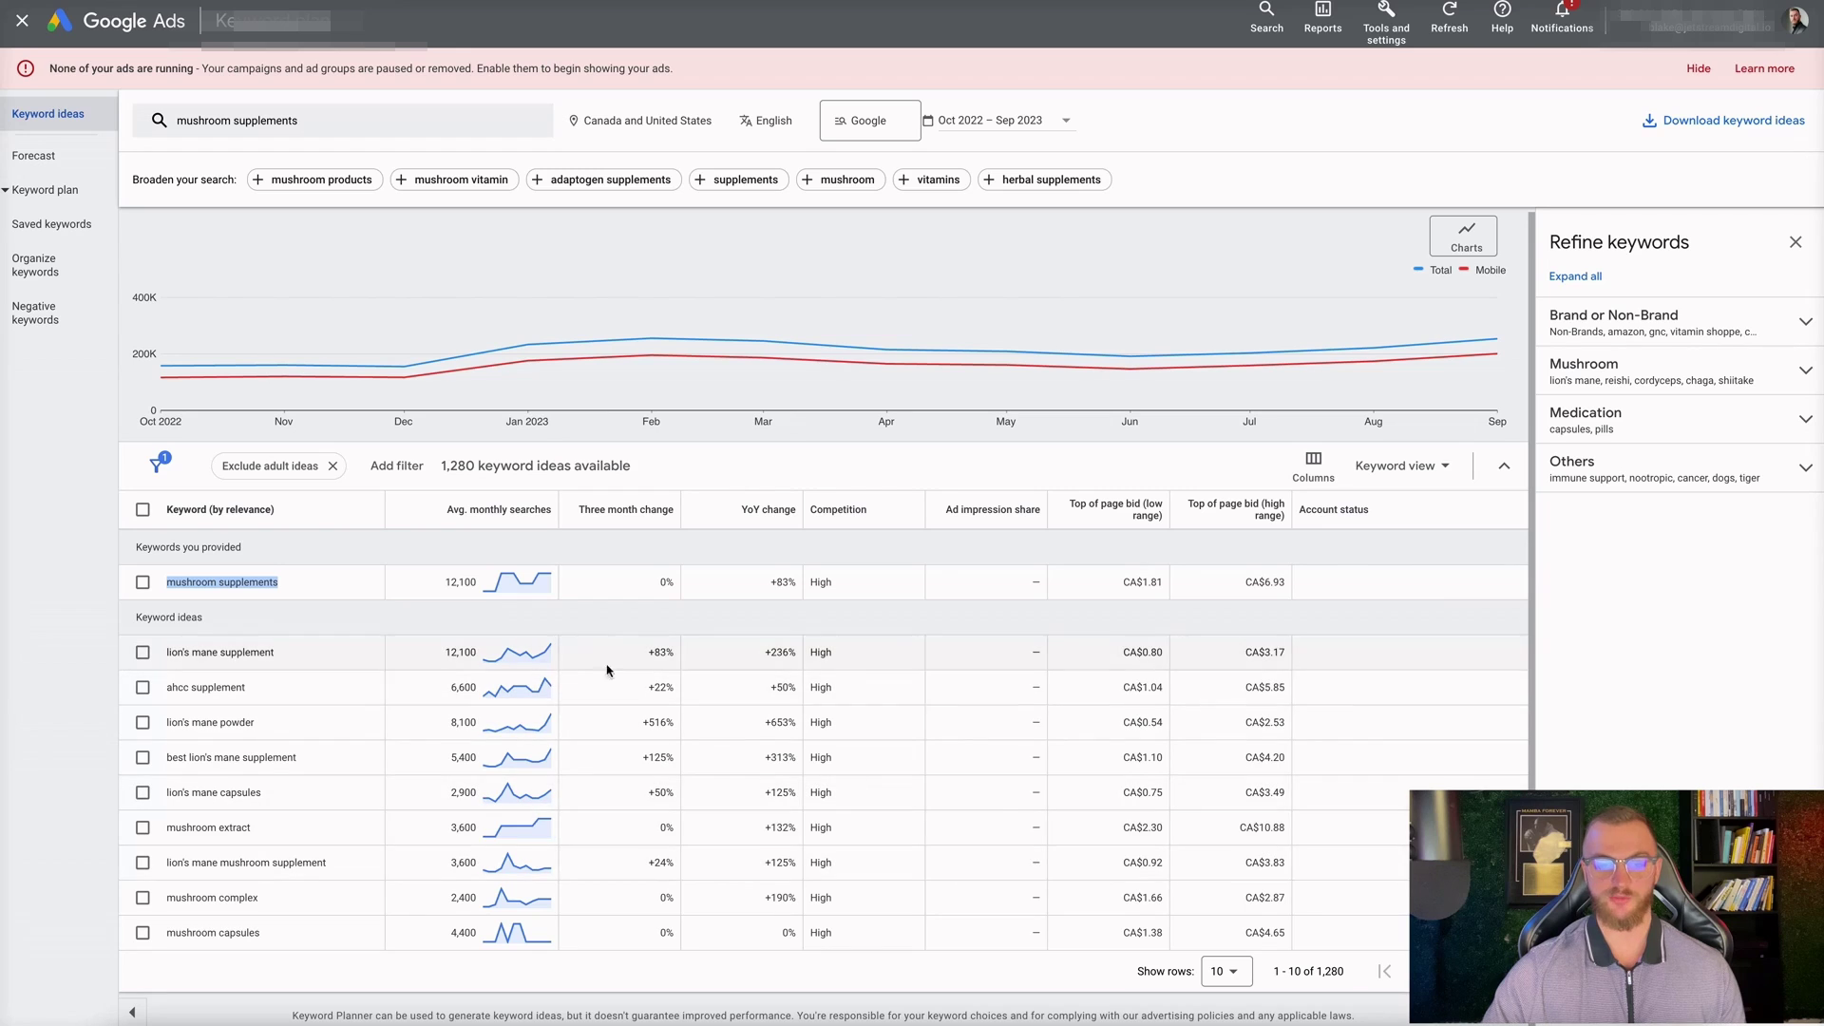
click(1226, 971)
click(1346, 971)
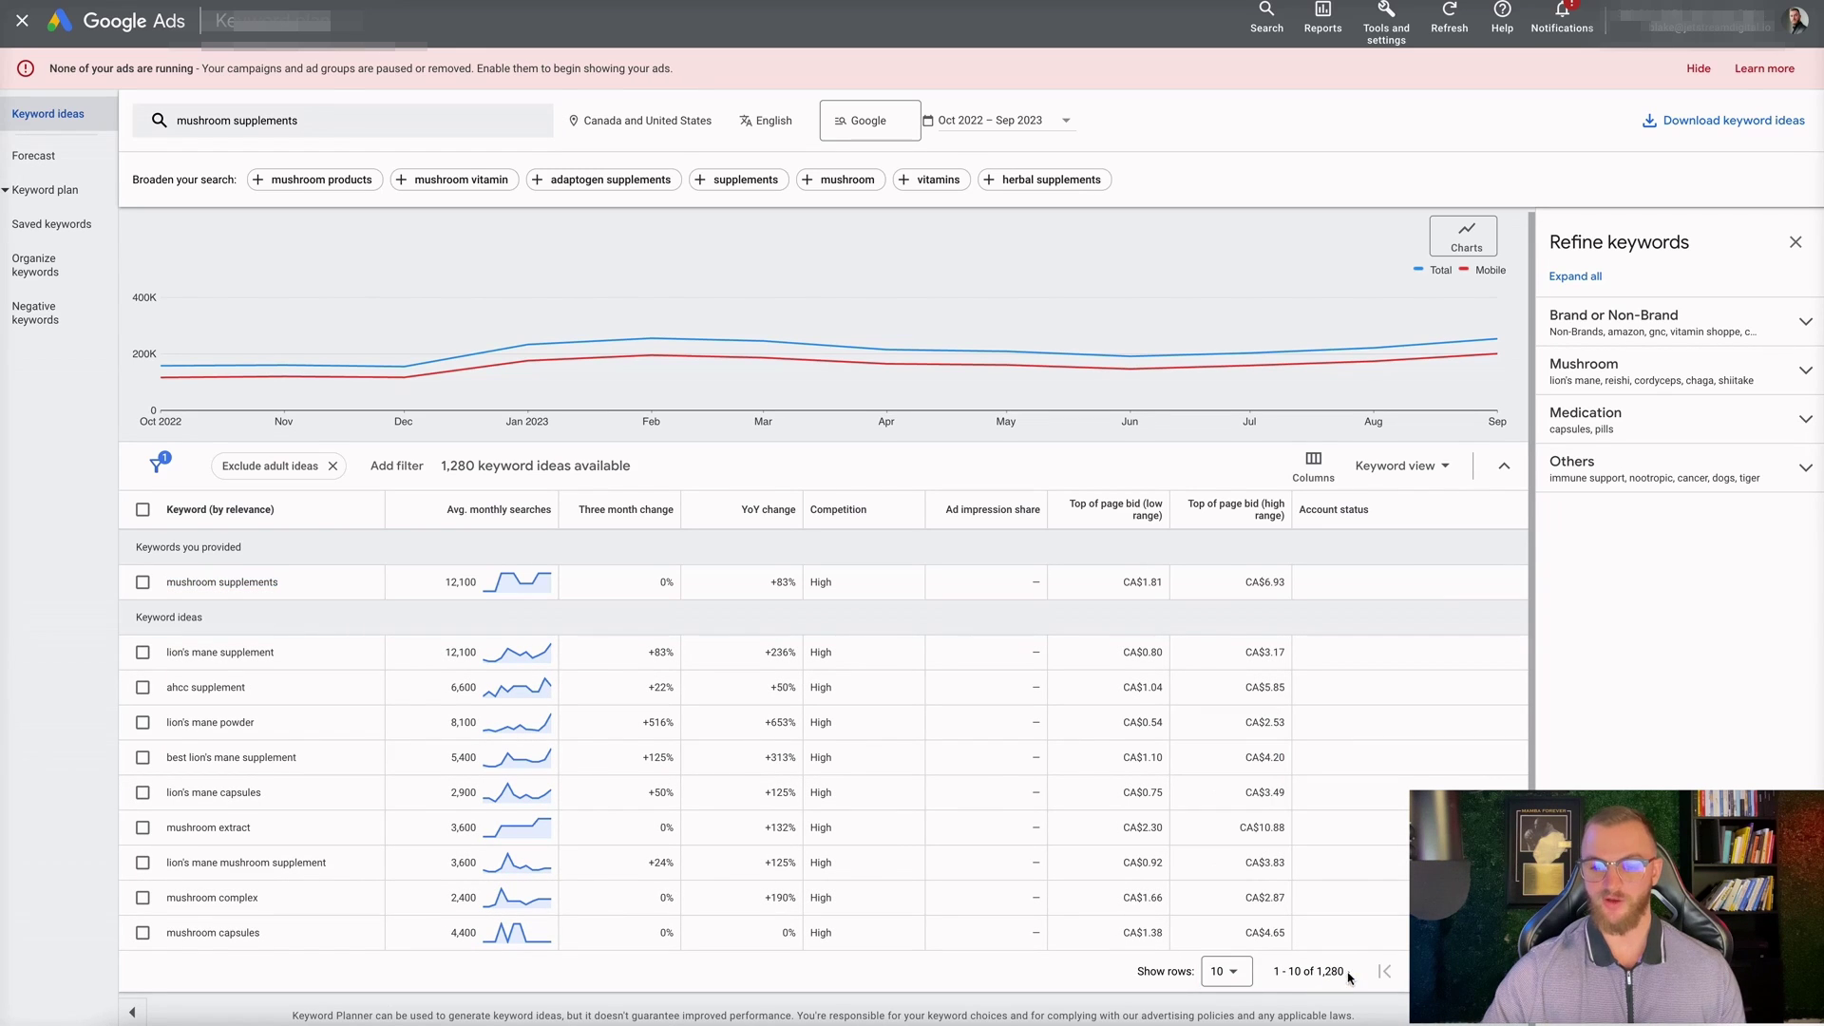
drag(1325, 972, 1315, 973)
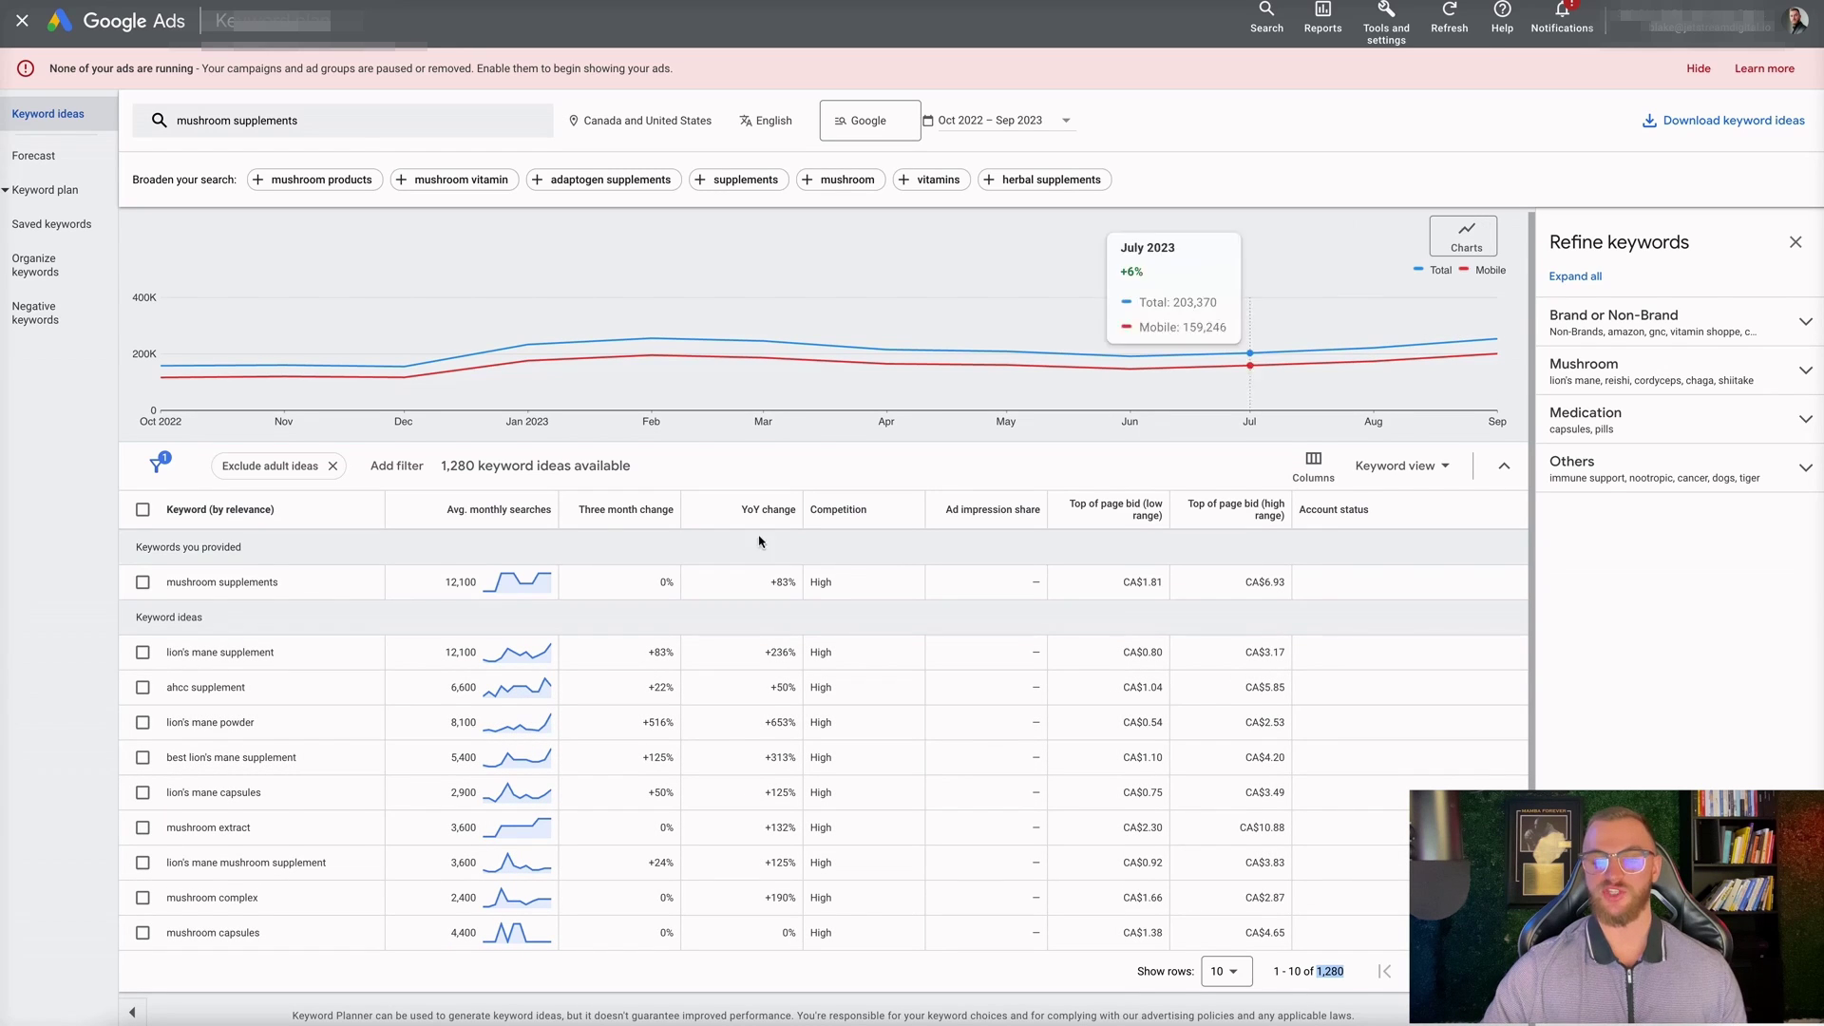
Show more rows per page in the keyword ideas table and review the suggestions, including the search trend for "lion's mane supplement".
click(1225, 971)
click(1234, 908)
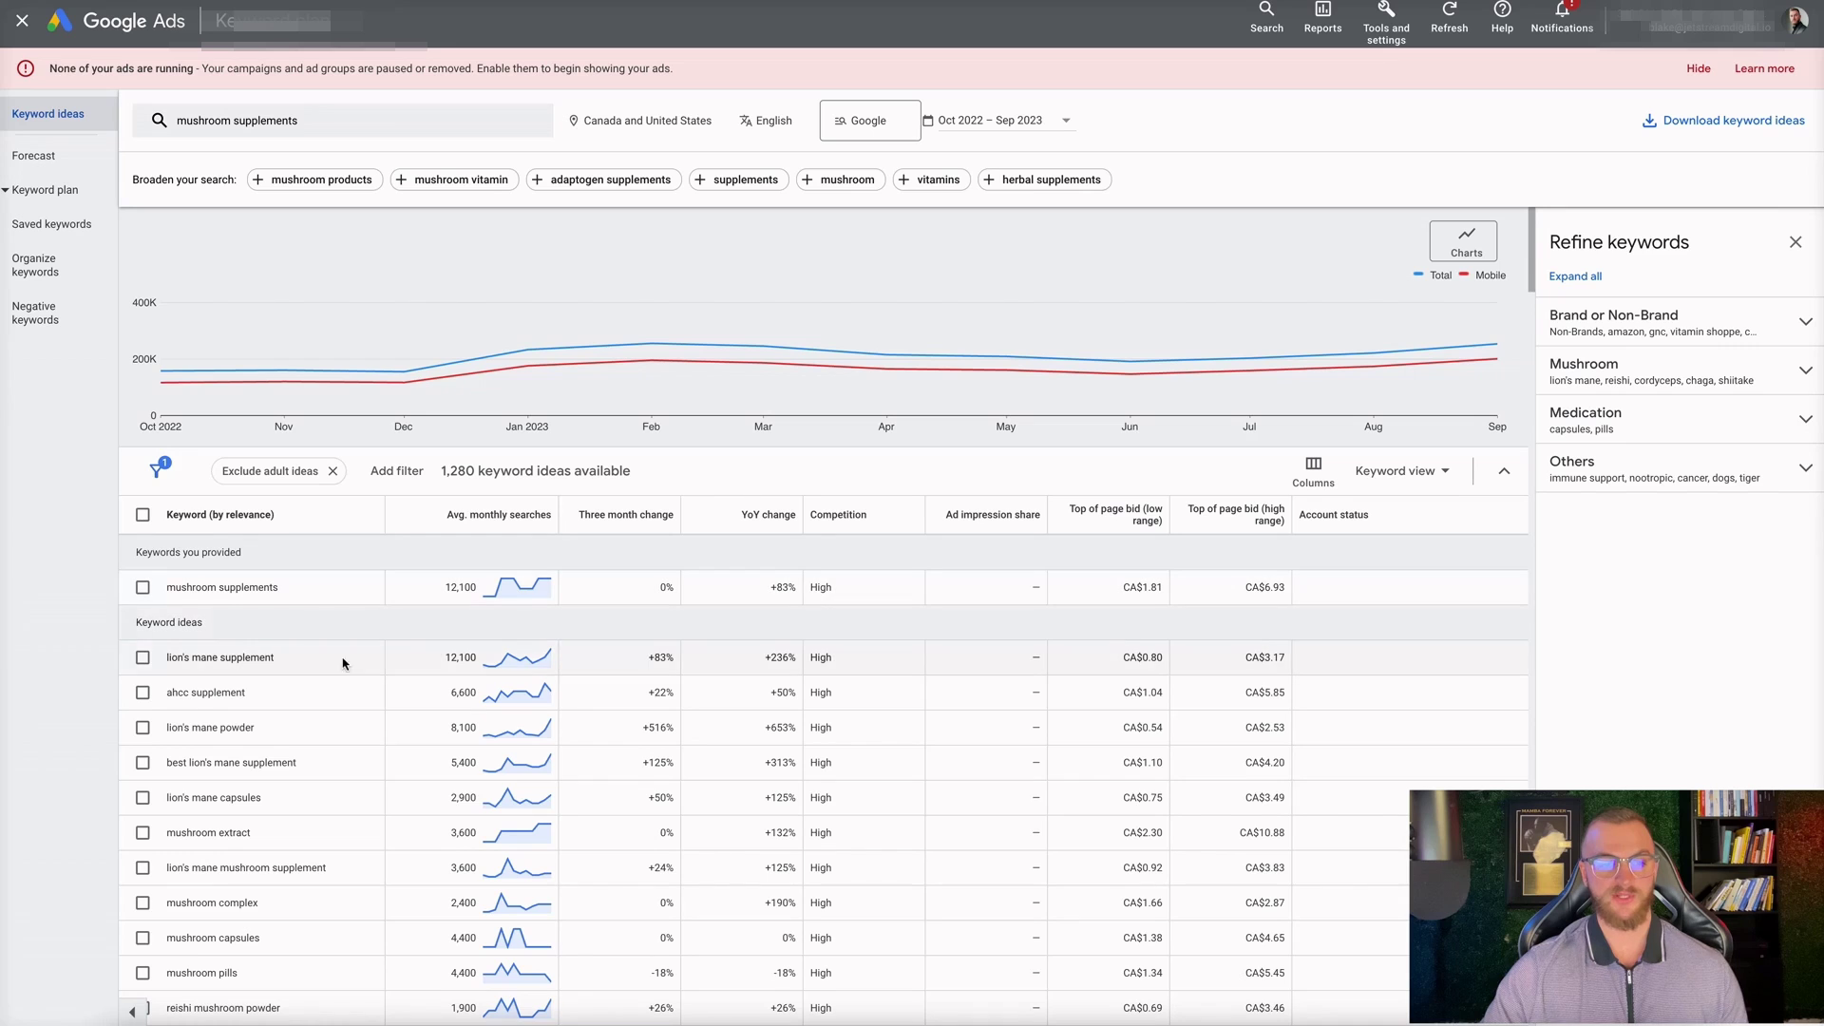
mouse_move(523, 657)
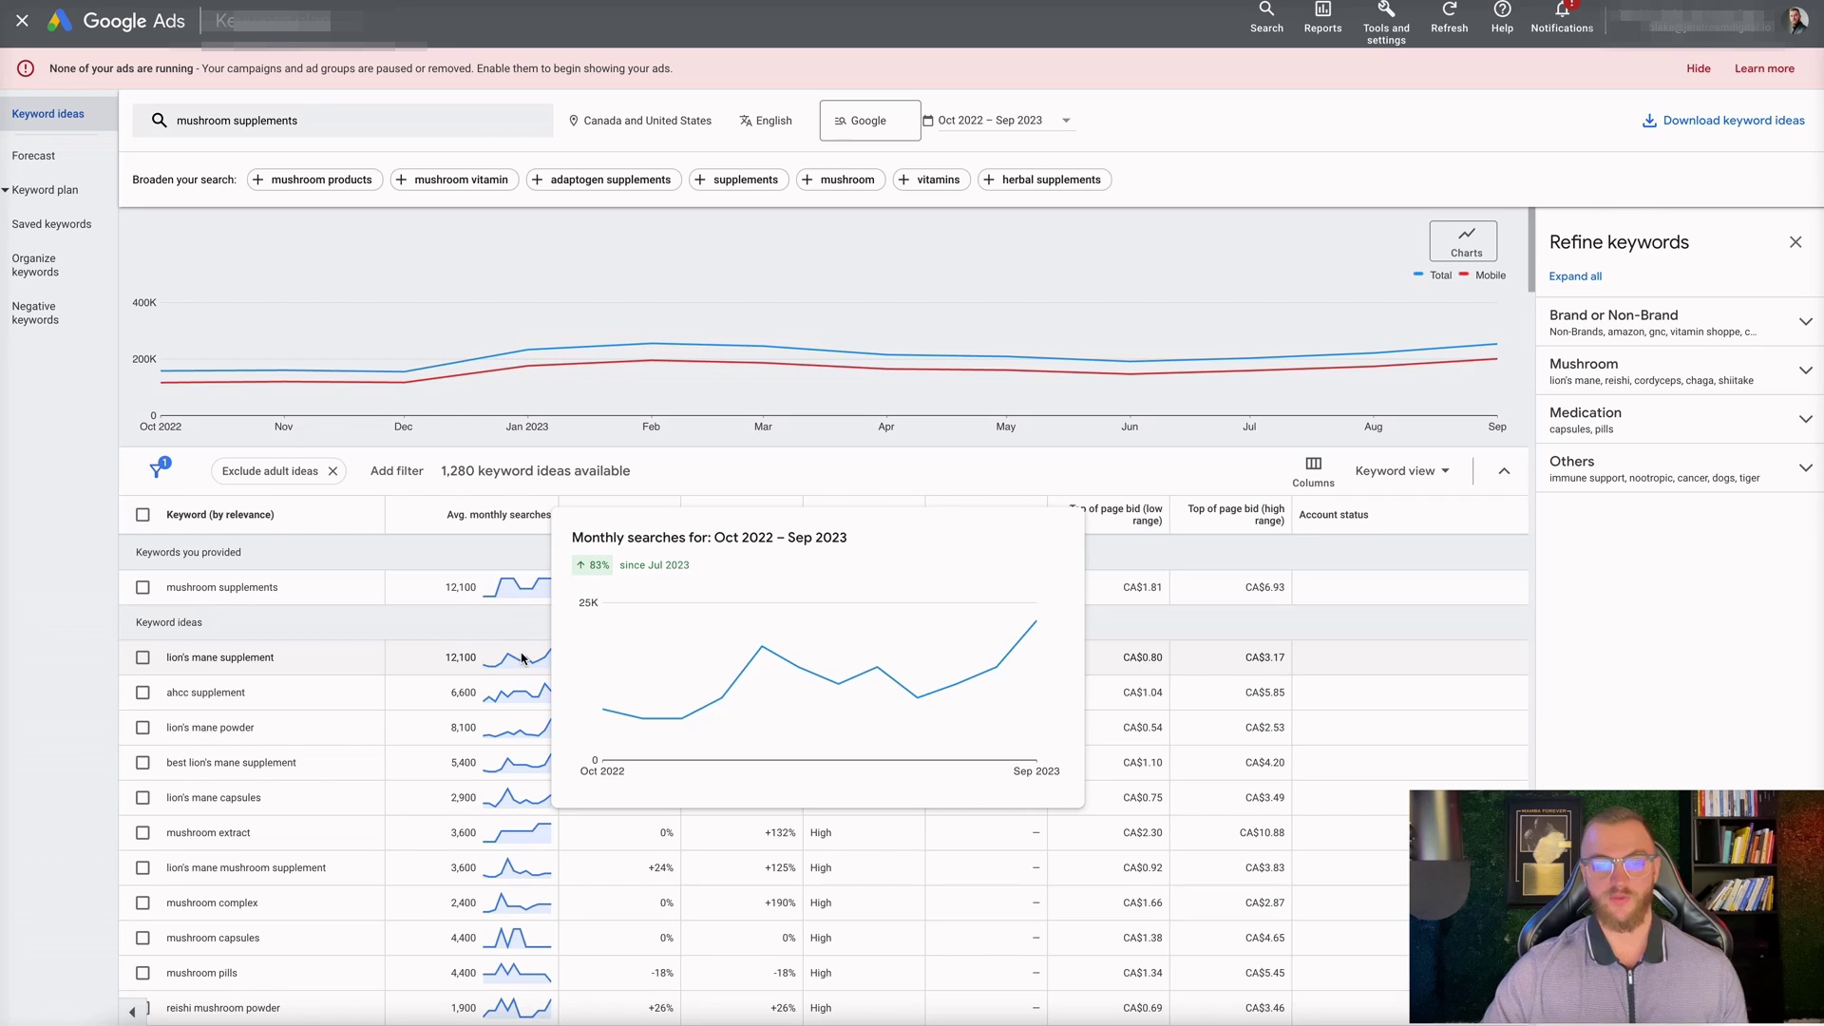
scroll(520, 651, down, 1)
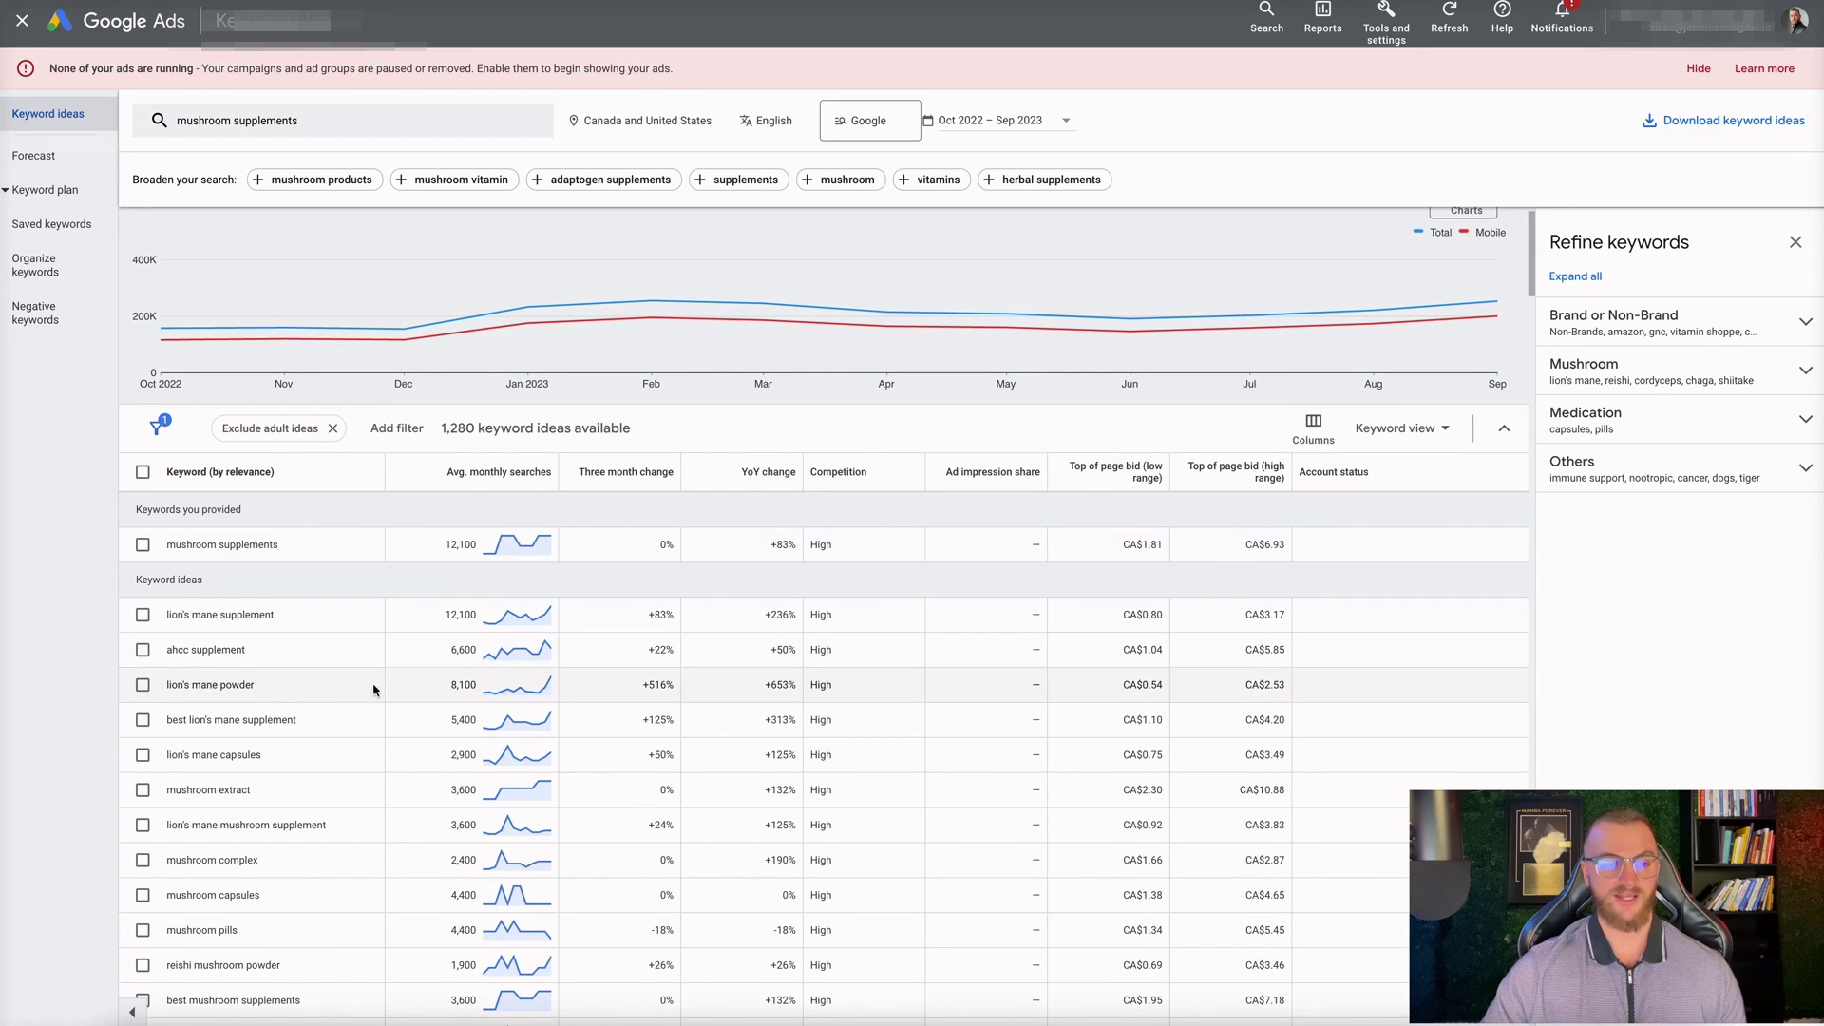
scroll(397, 686, down, 2)
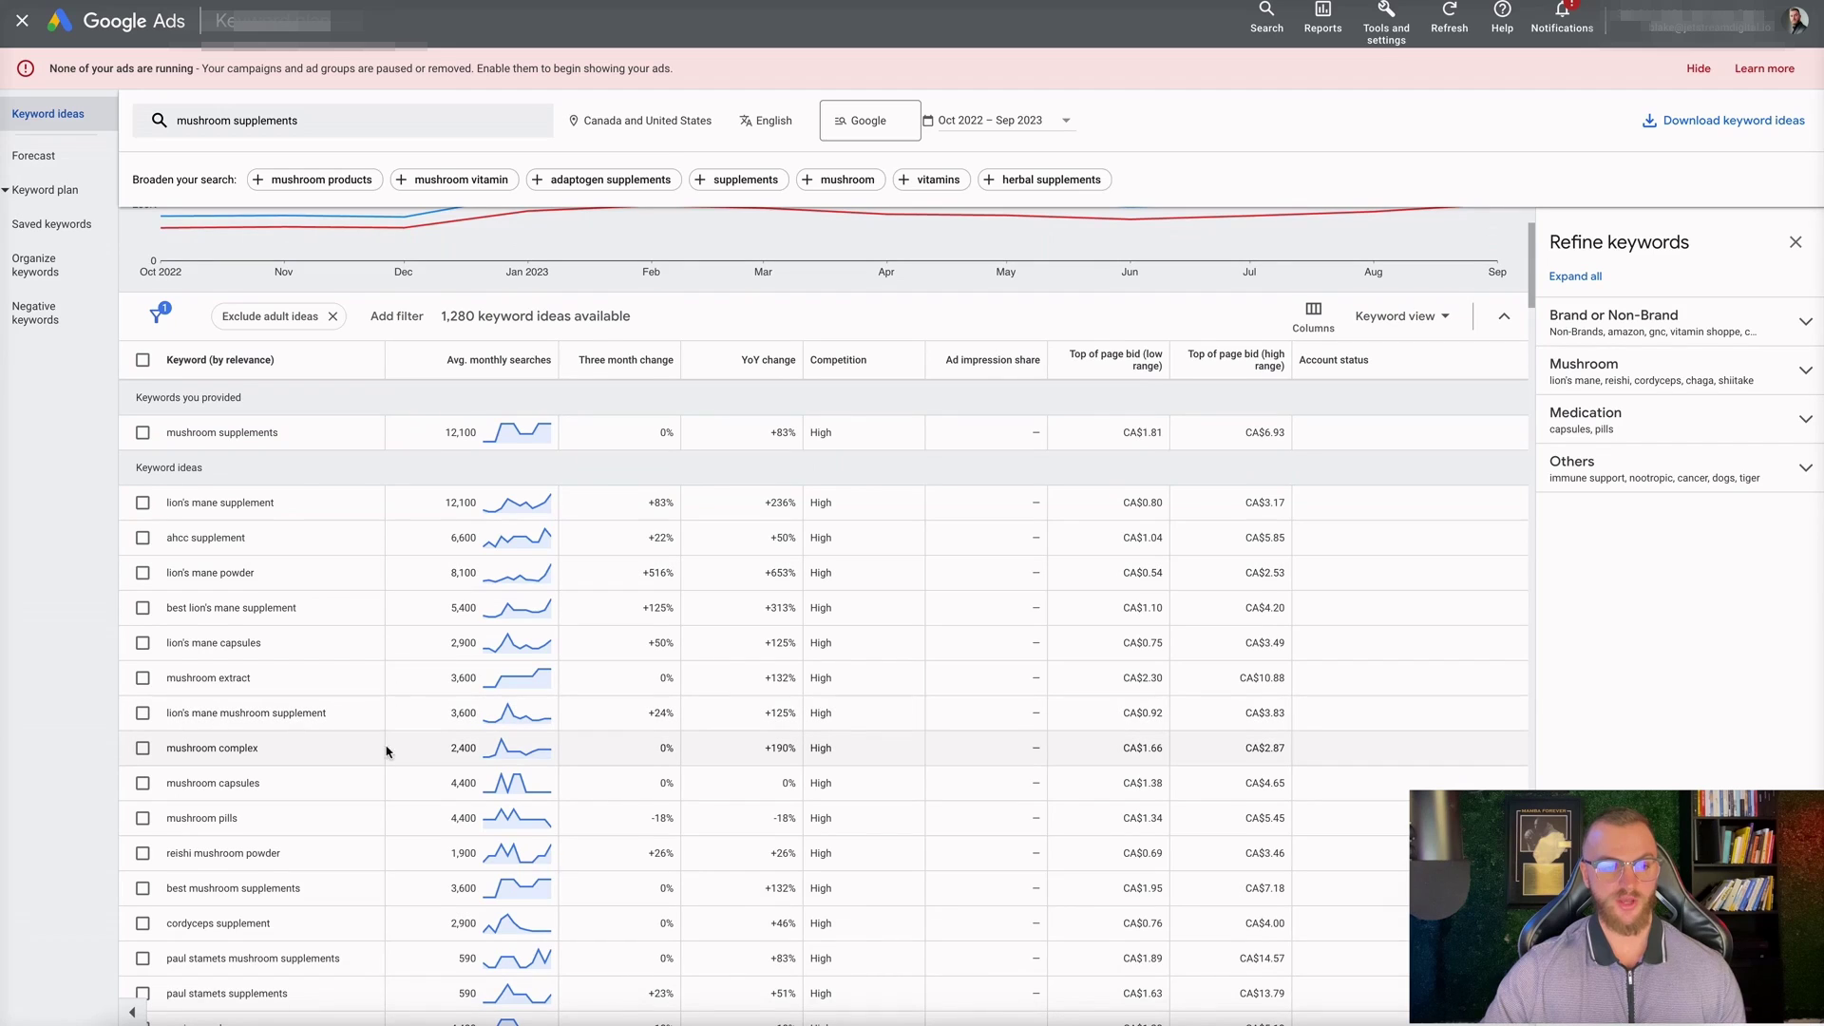
scroll(330, 753, down, 3)
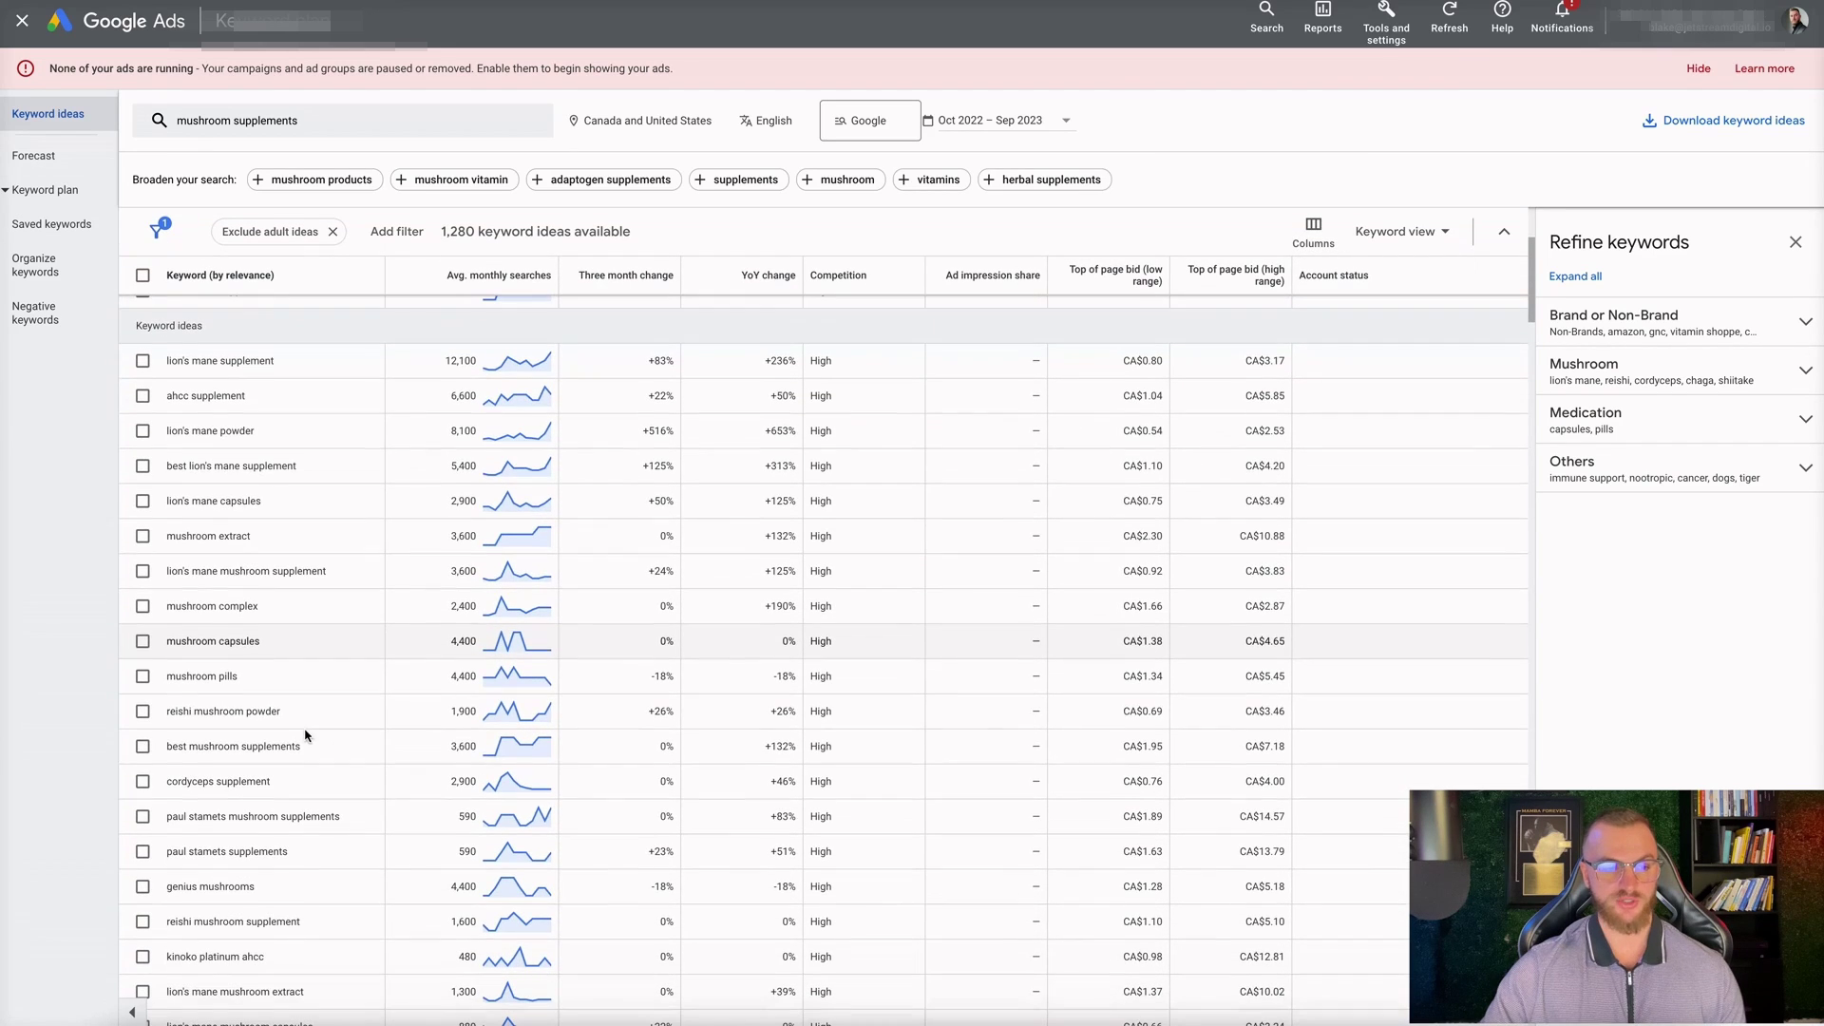
Sort the keyword ideas by average monthly searches, highest first, and review the suggestions.
scroll(350, 714, down, 4)
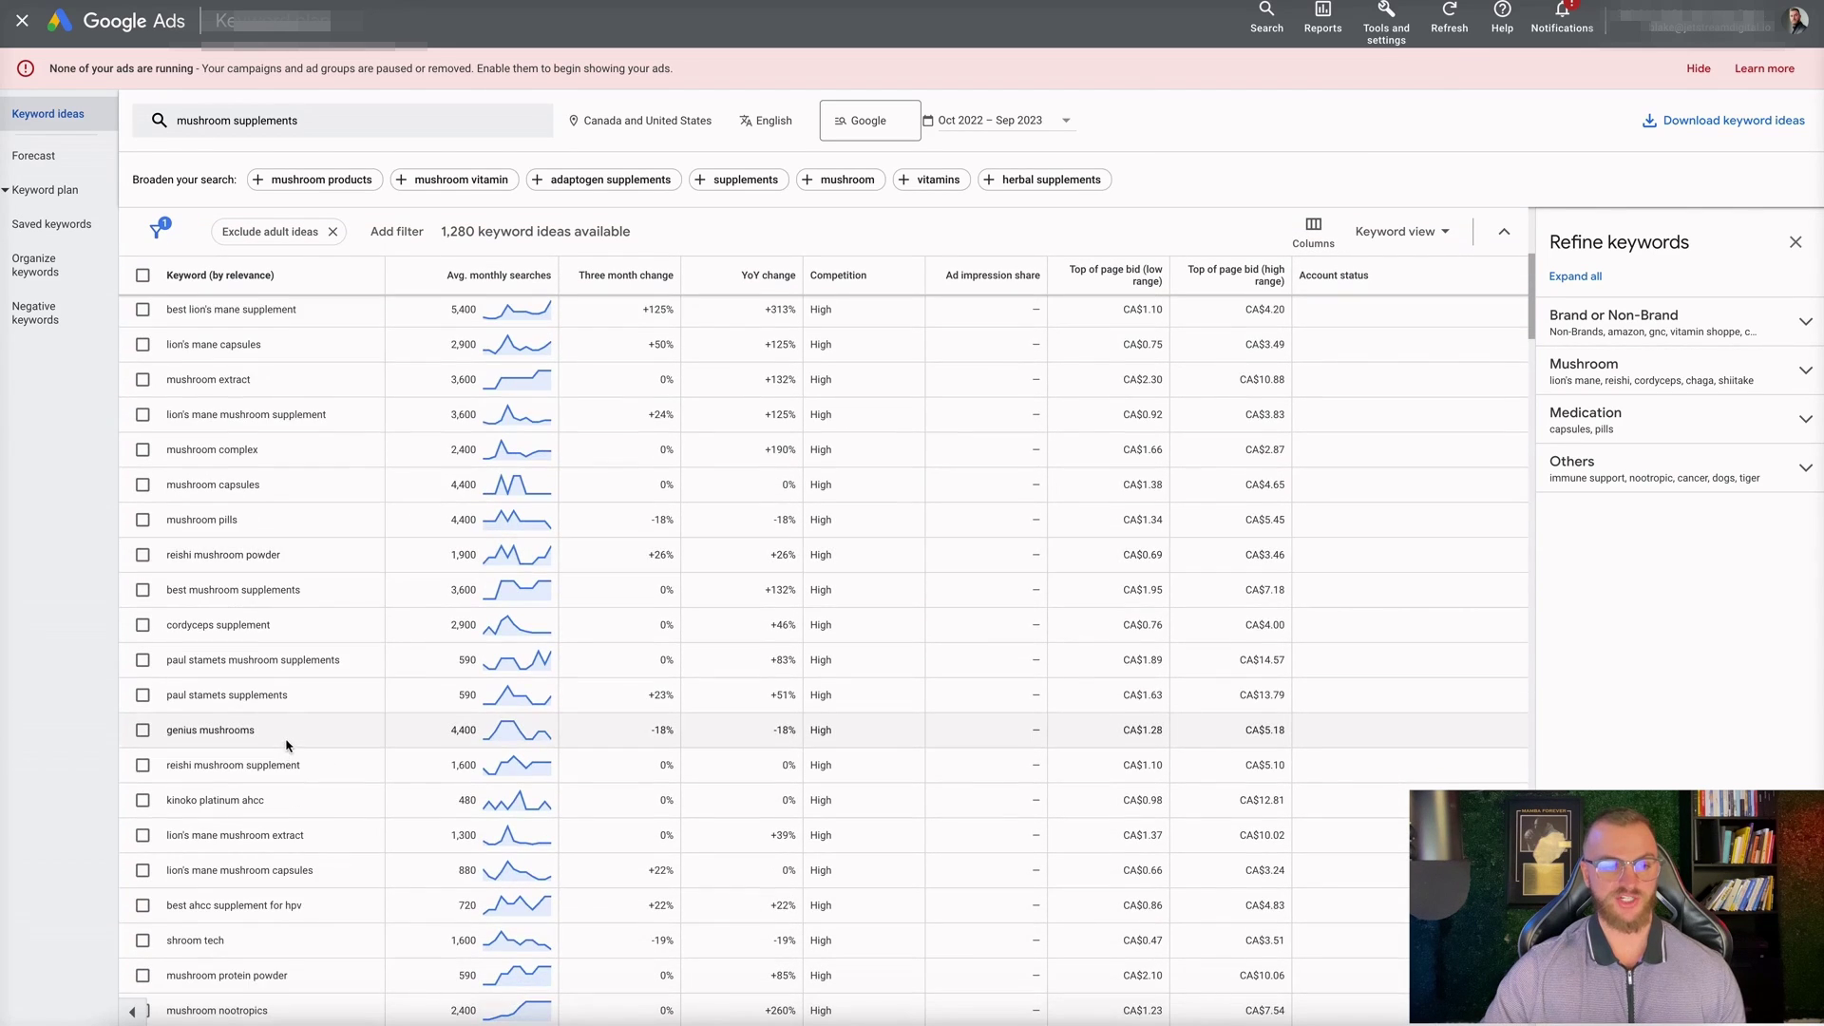
scroll(361, 763, down, 10)
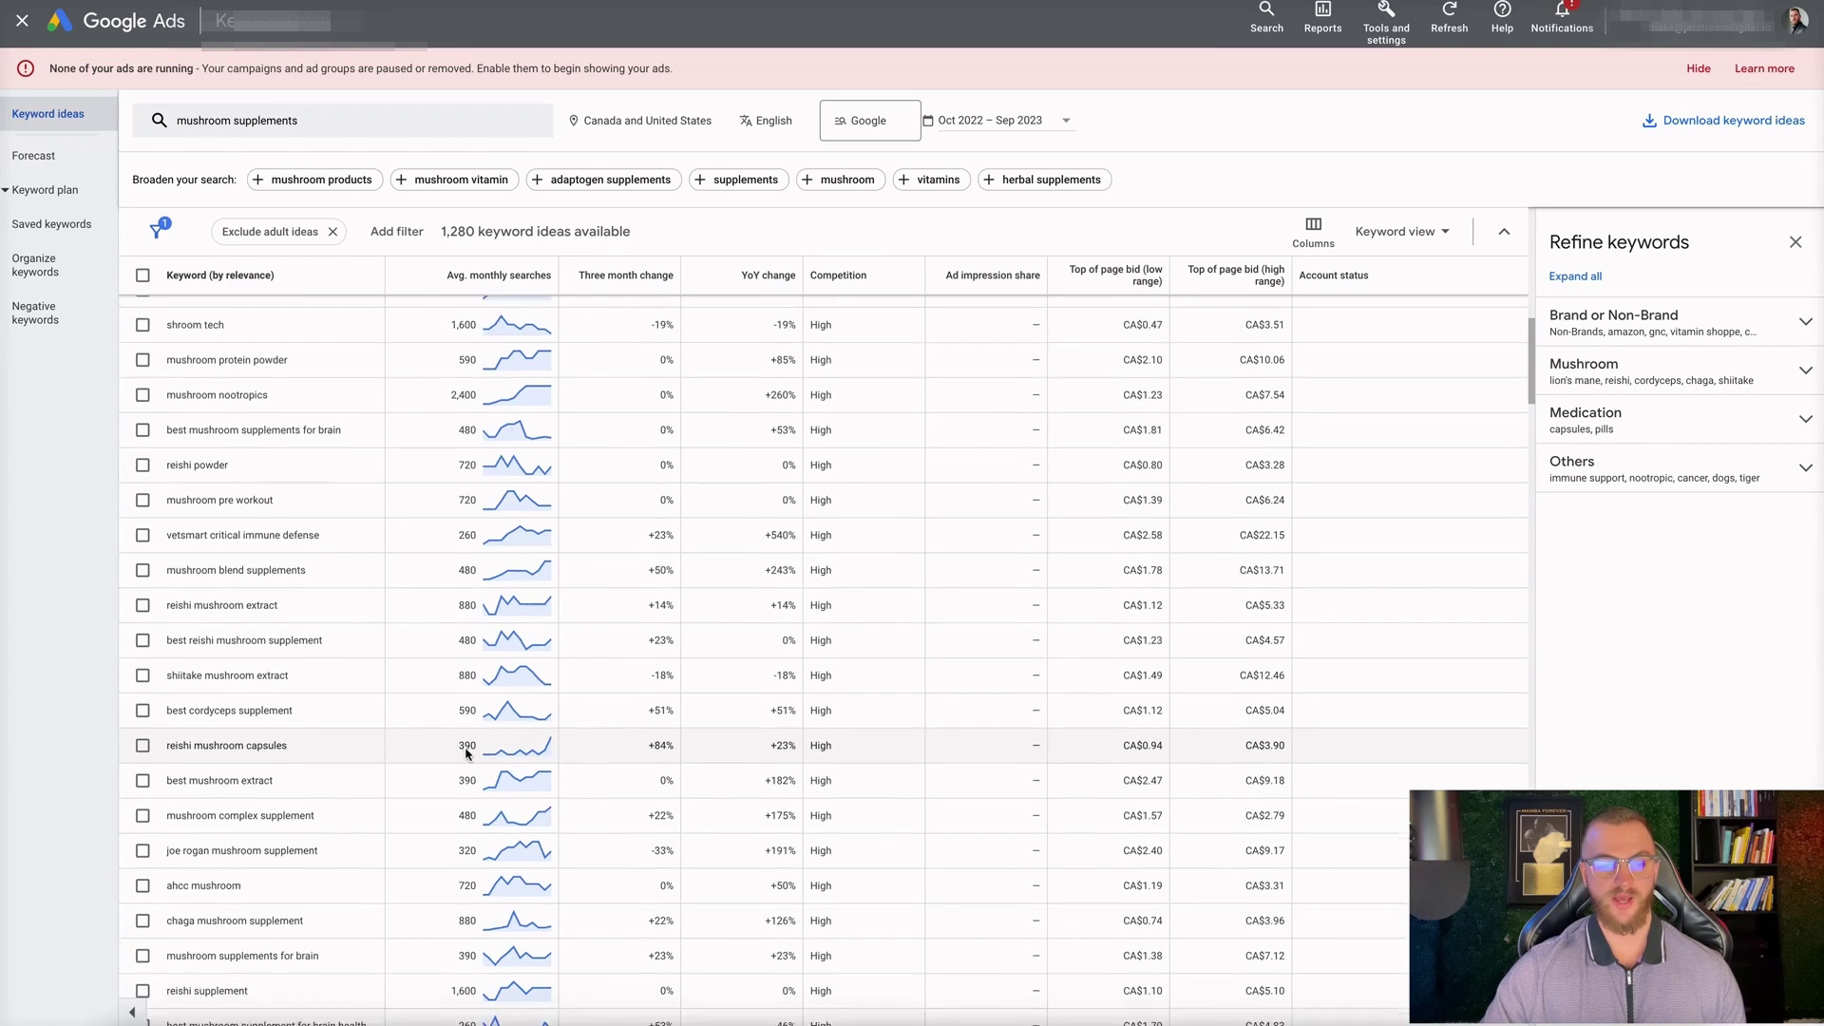
scroll(466, 750, down, 15)
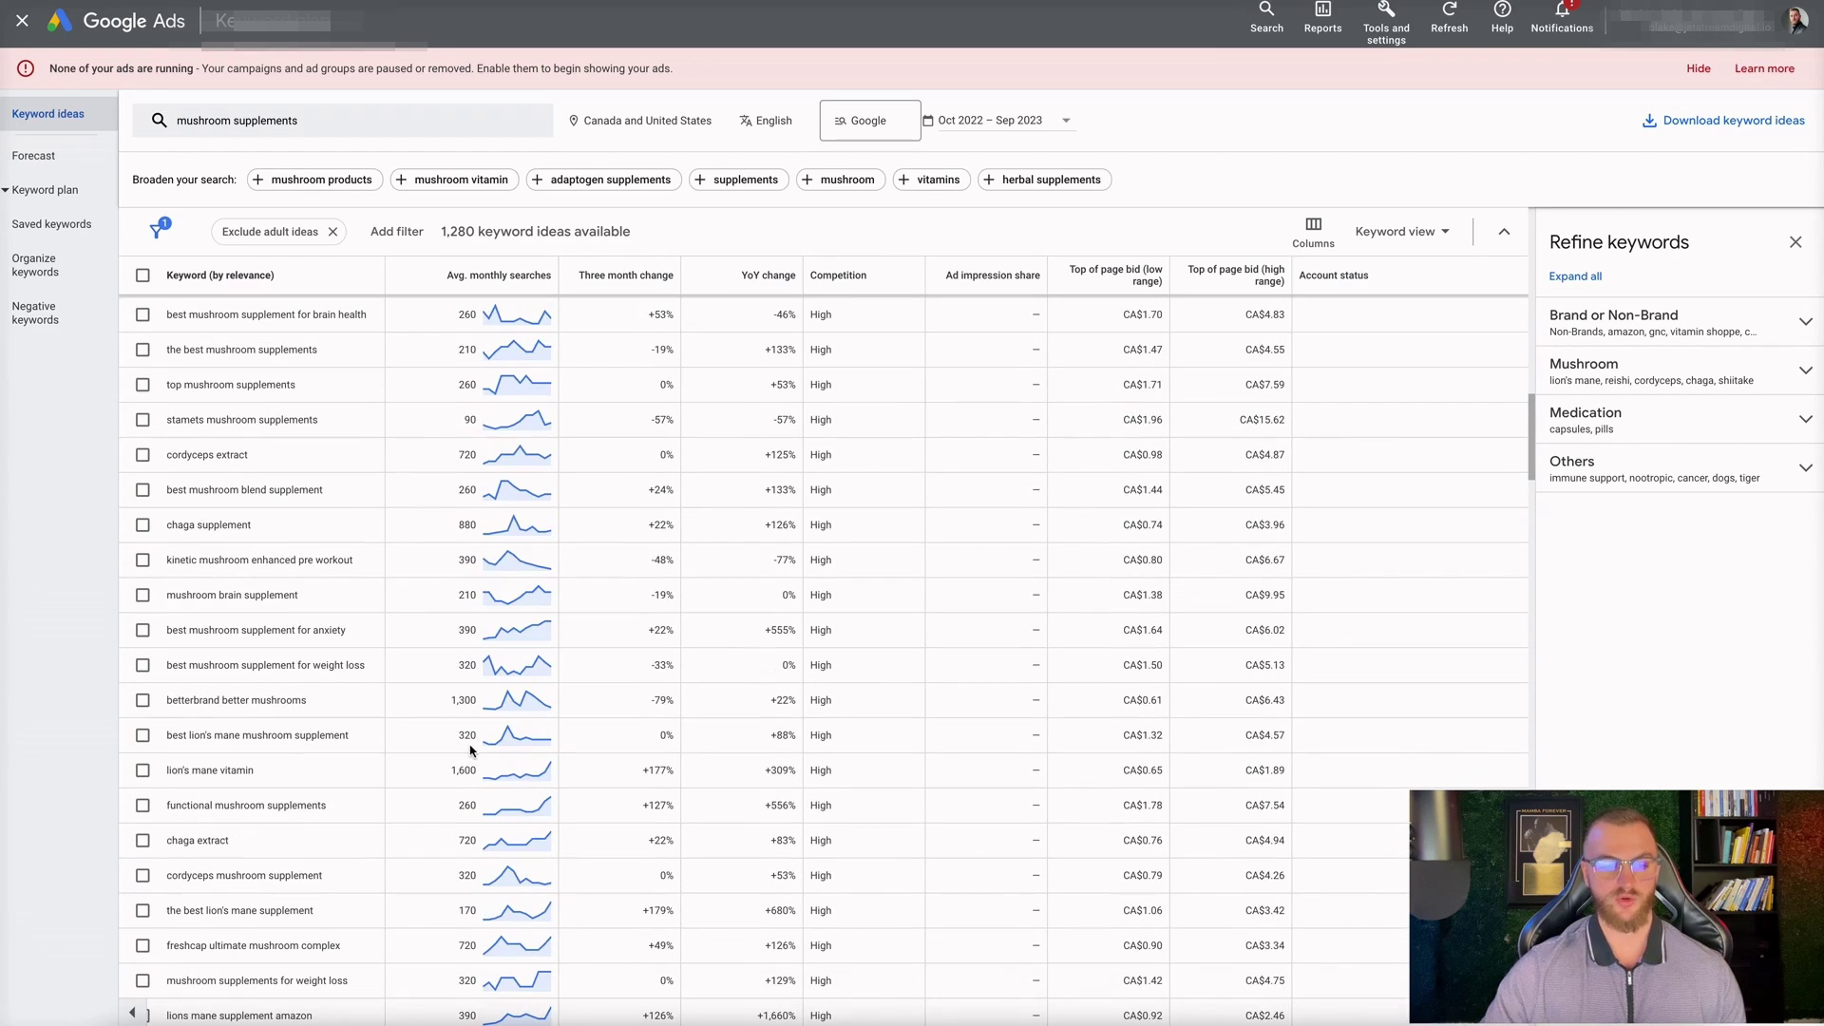
scroll(479, 676, up, 20)
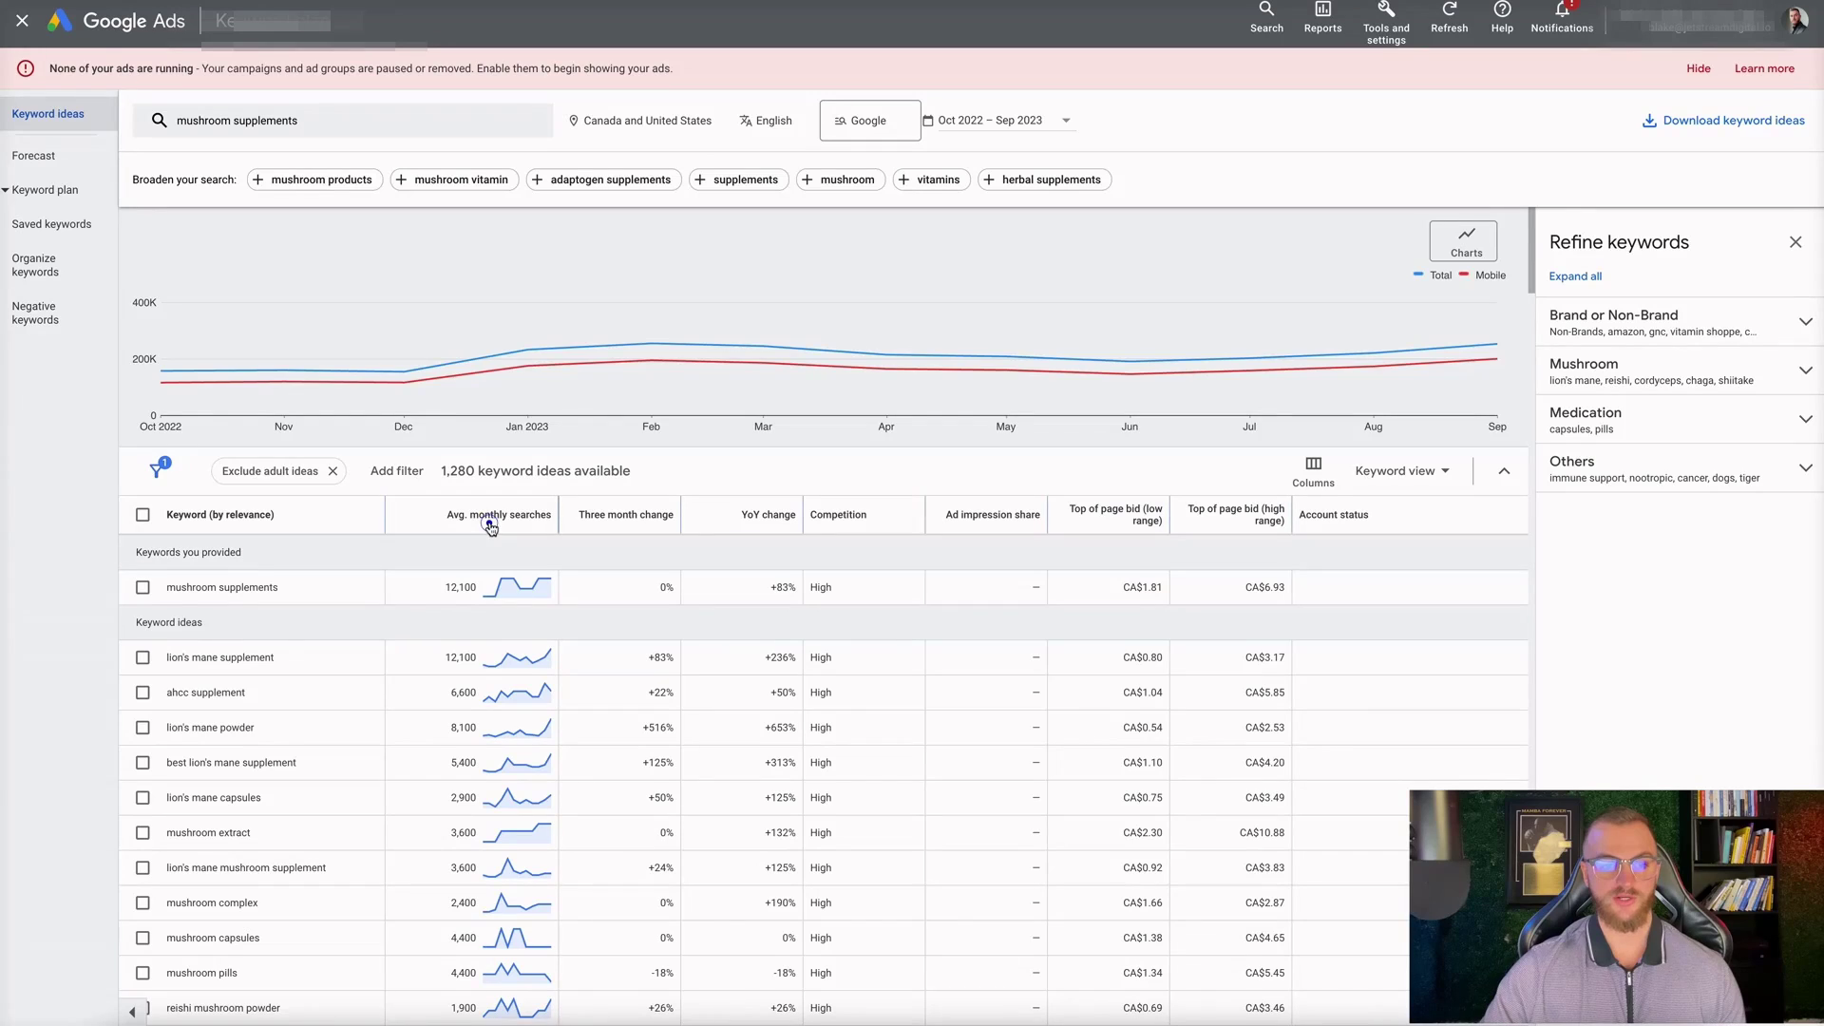
click(490, 517)
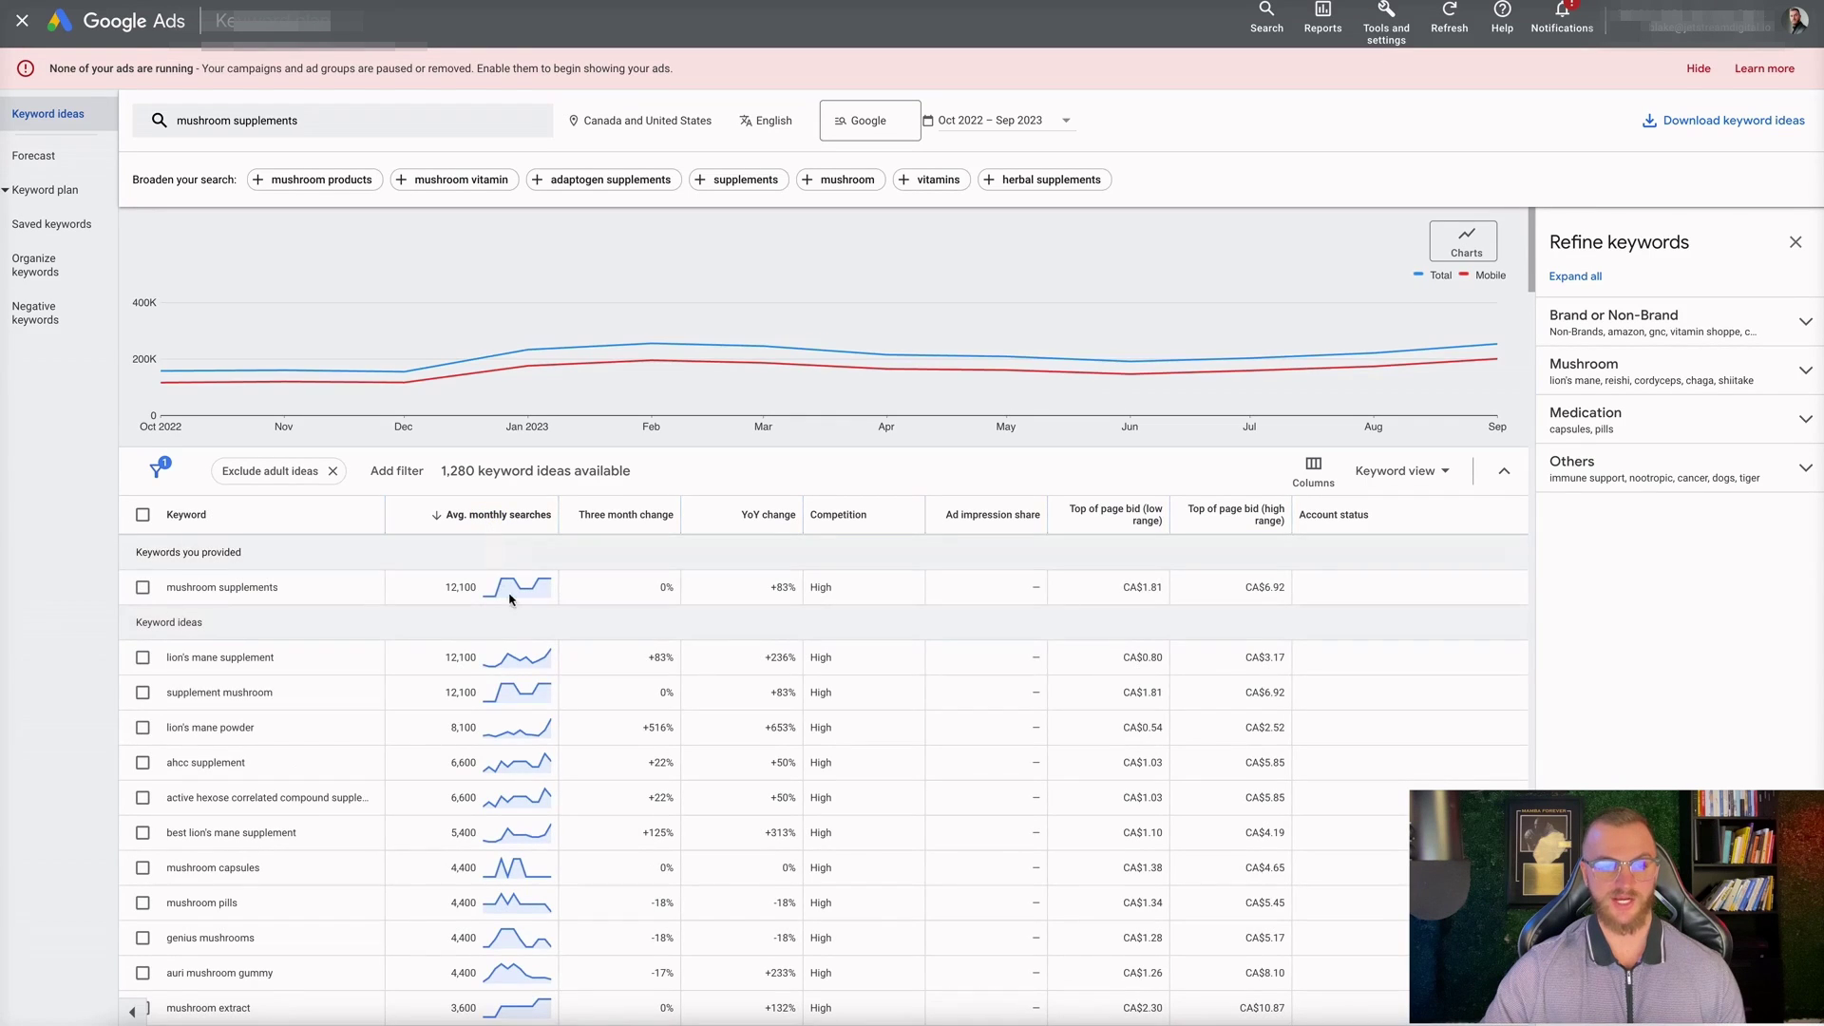
scroll(605, 682, down, 10)
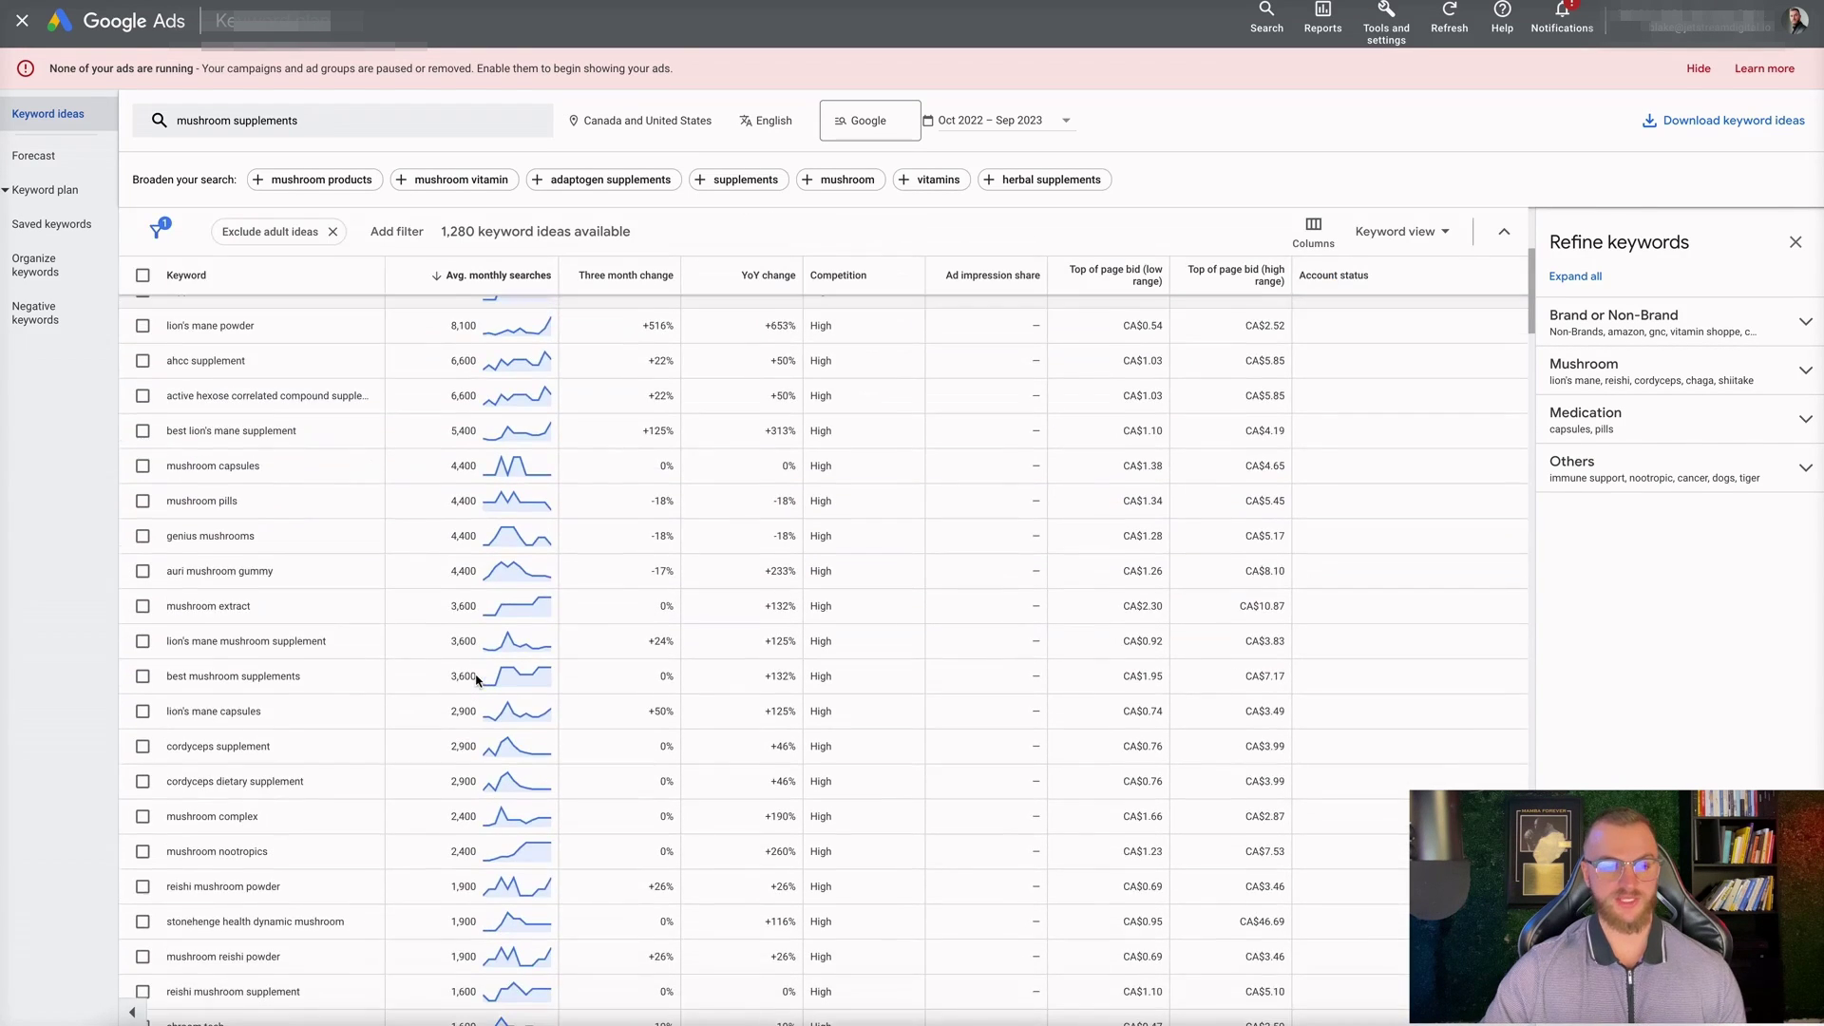
scroll(477, 680, up, 10)
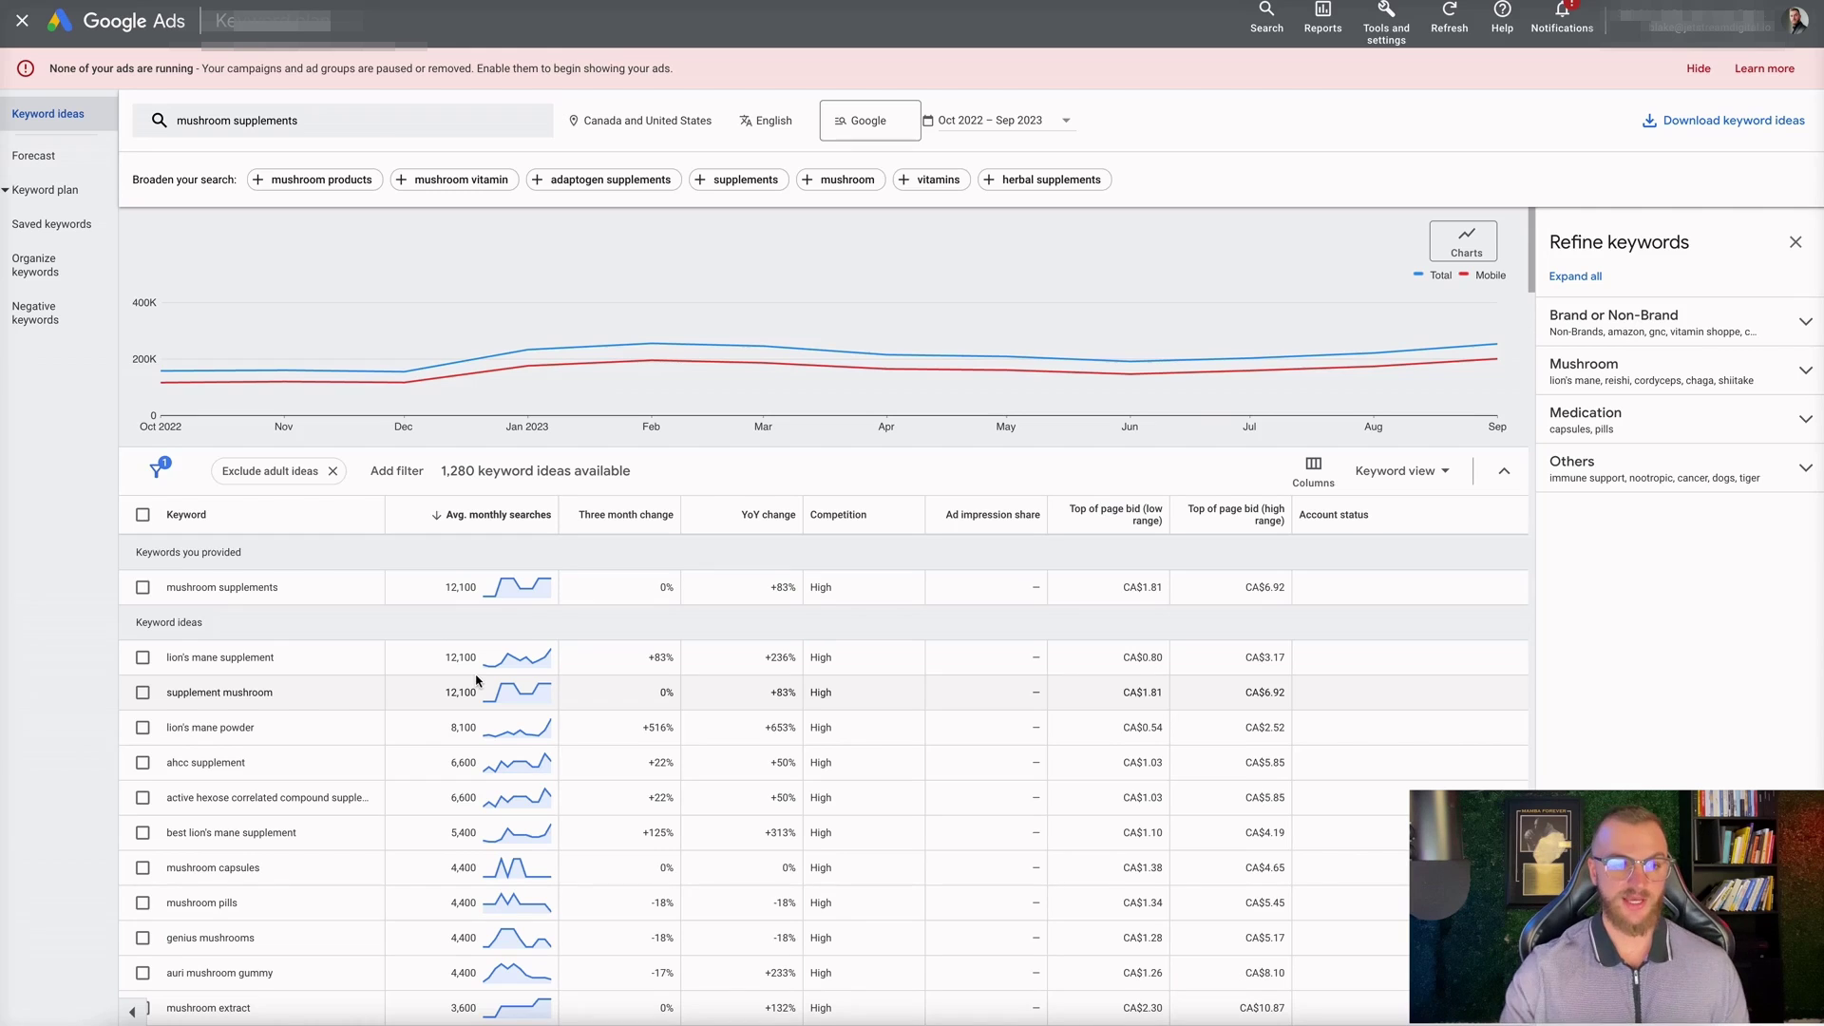
Select the keywords "mushroom supplements", "lion's mane supplement", "supplement mushroom" and "lion's mane powder".
click(142, 588)
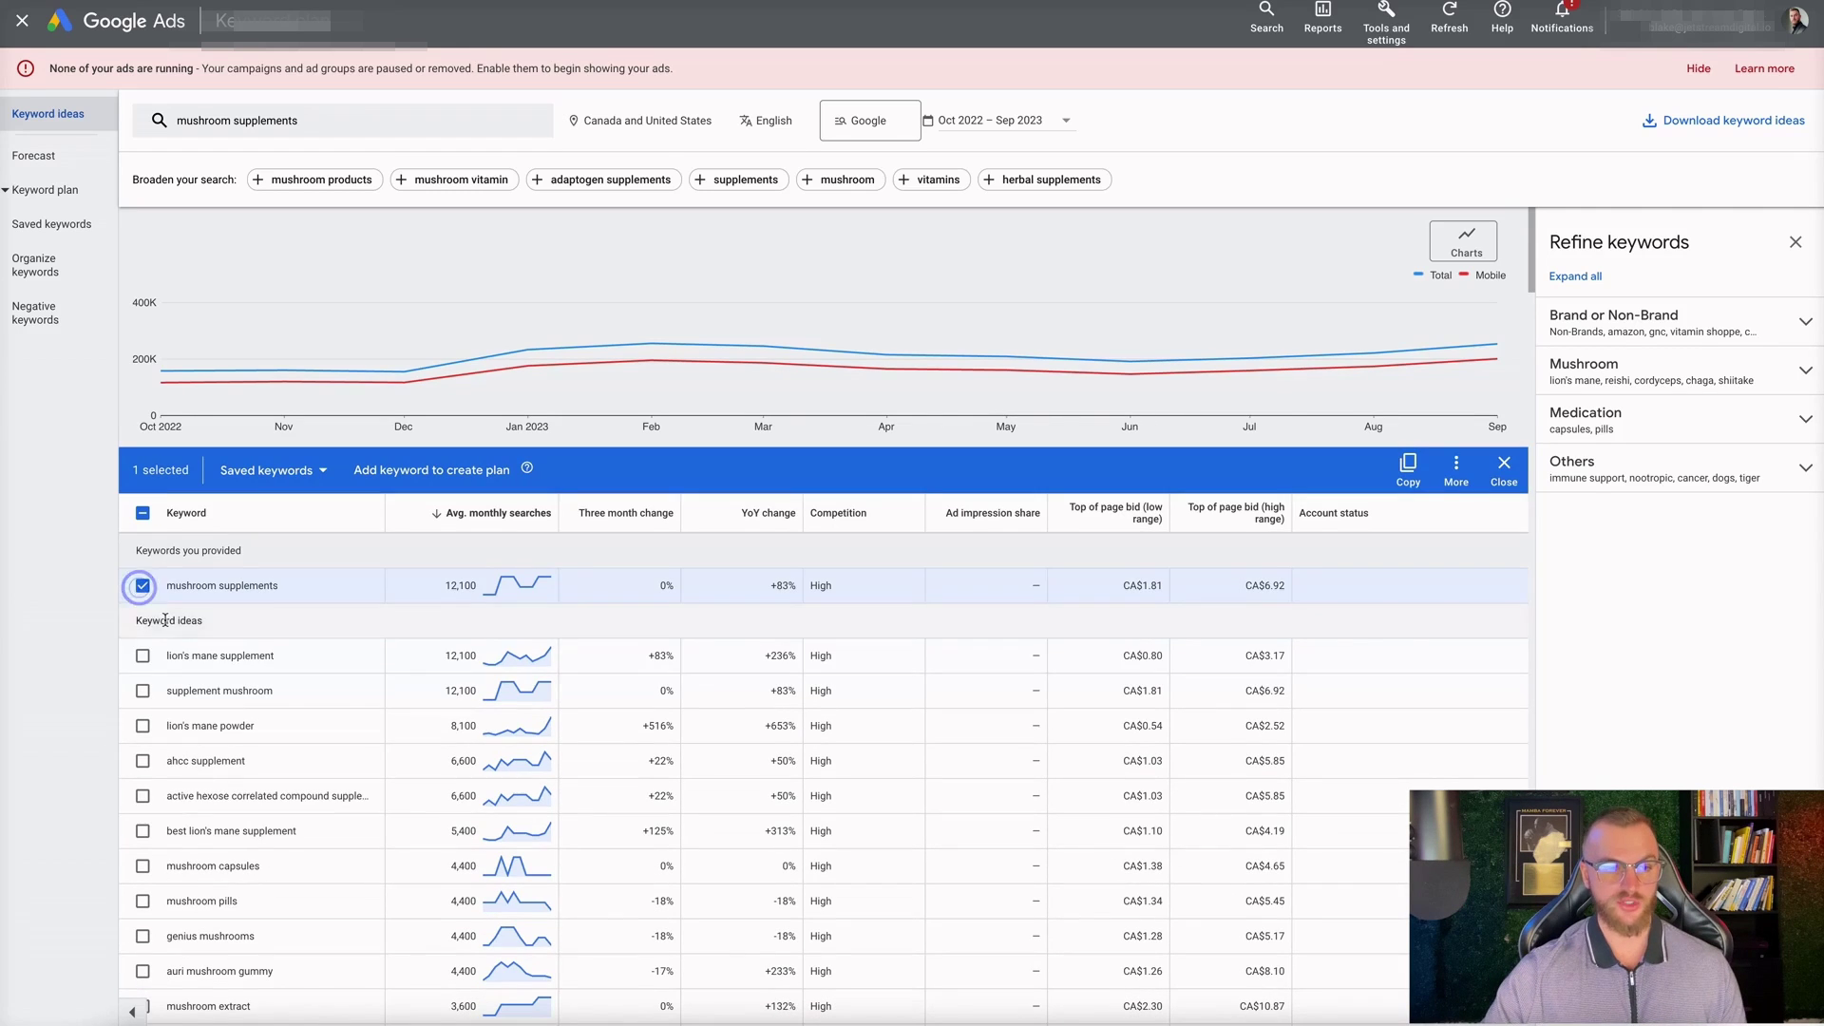
click(143, 657)
click(143, 691)
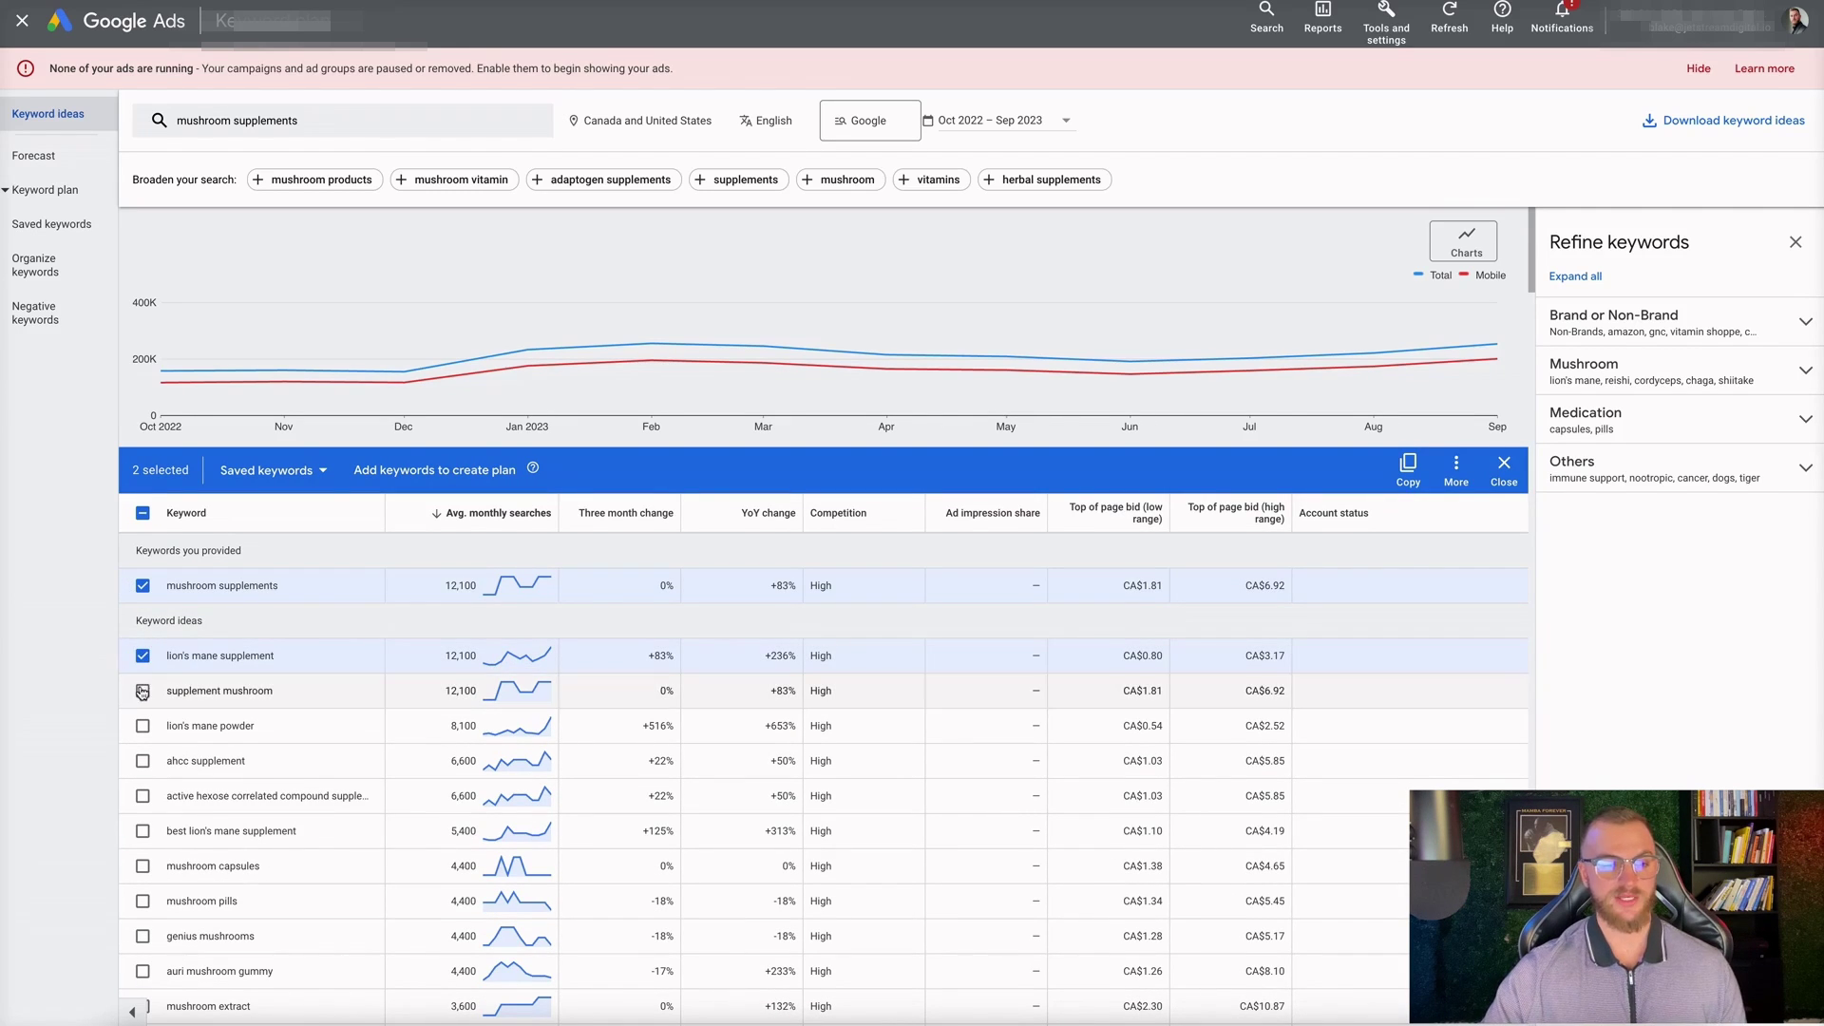
scroll(143, 691, down, 1)
click(142, 690)
scroll(282, 735, down, 2)
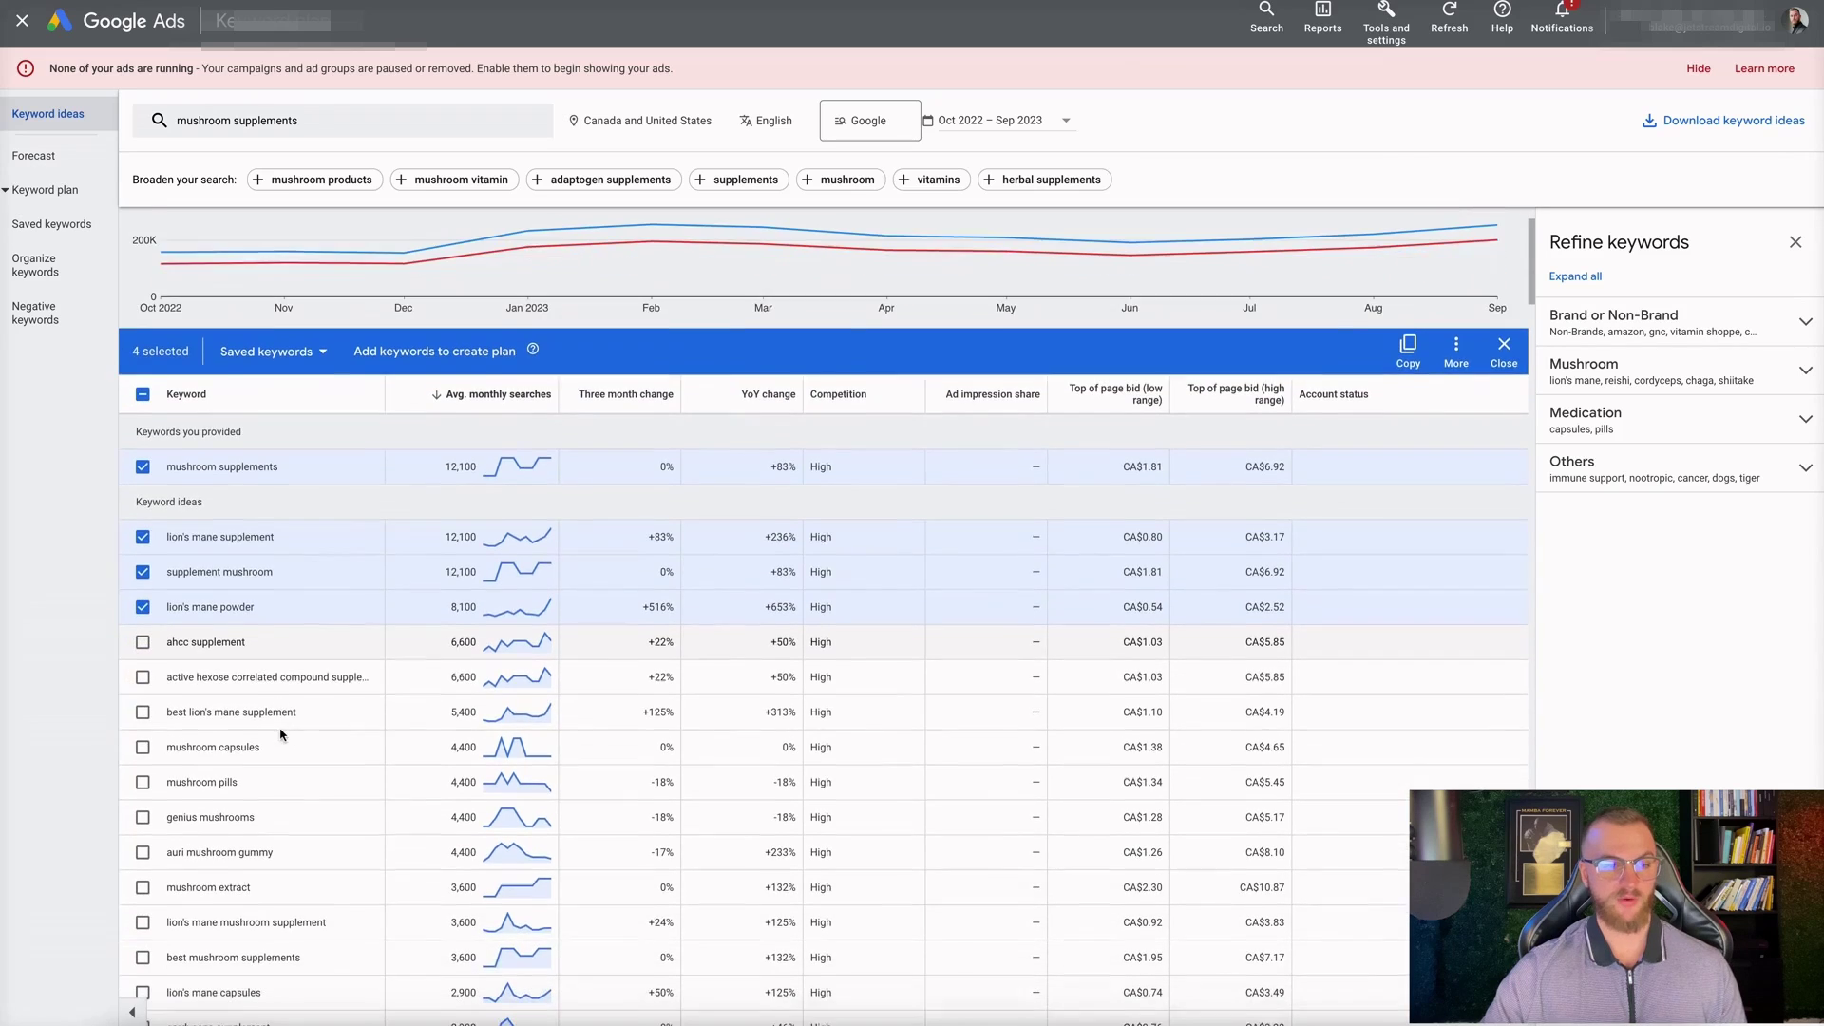
Add "mushroom capsules", "mushroom pills", "mushroom extract" and "best mushroom supplements" to the keyword selection.
click(142, 701)
scroll(143, 700, down, 2)
click(142, 613)
scroll(142, 612, down, 3)
click(143, 536)
scroll(143, 536, down, 2)
click(137, 525)
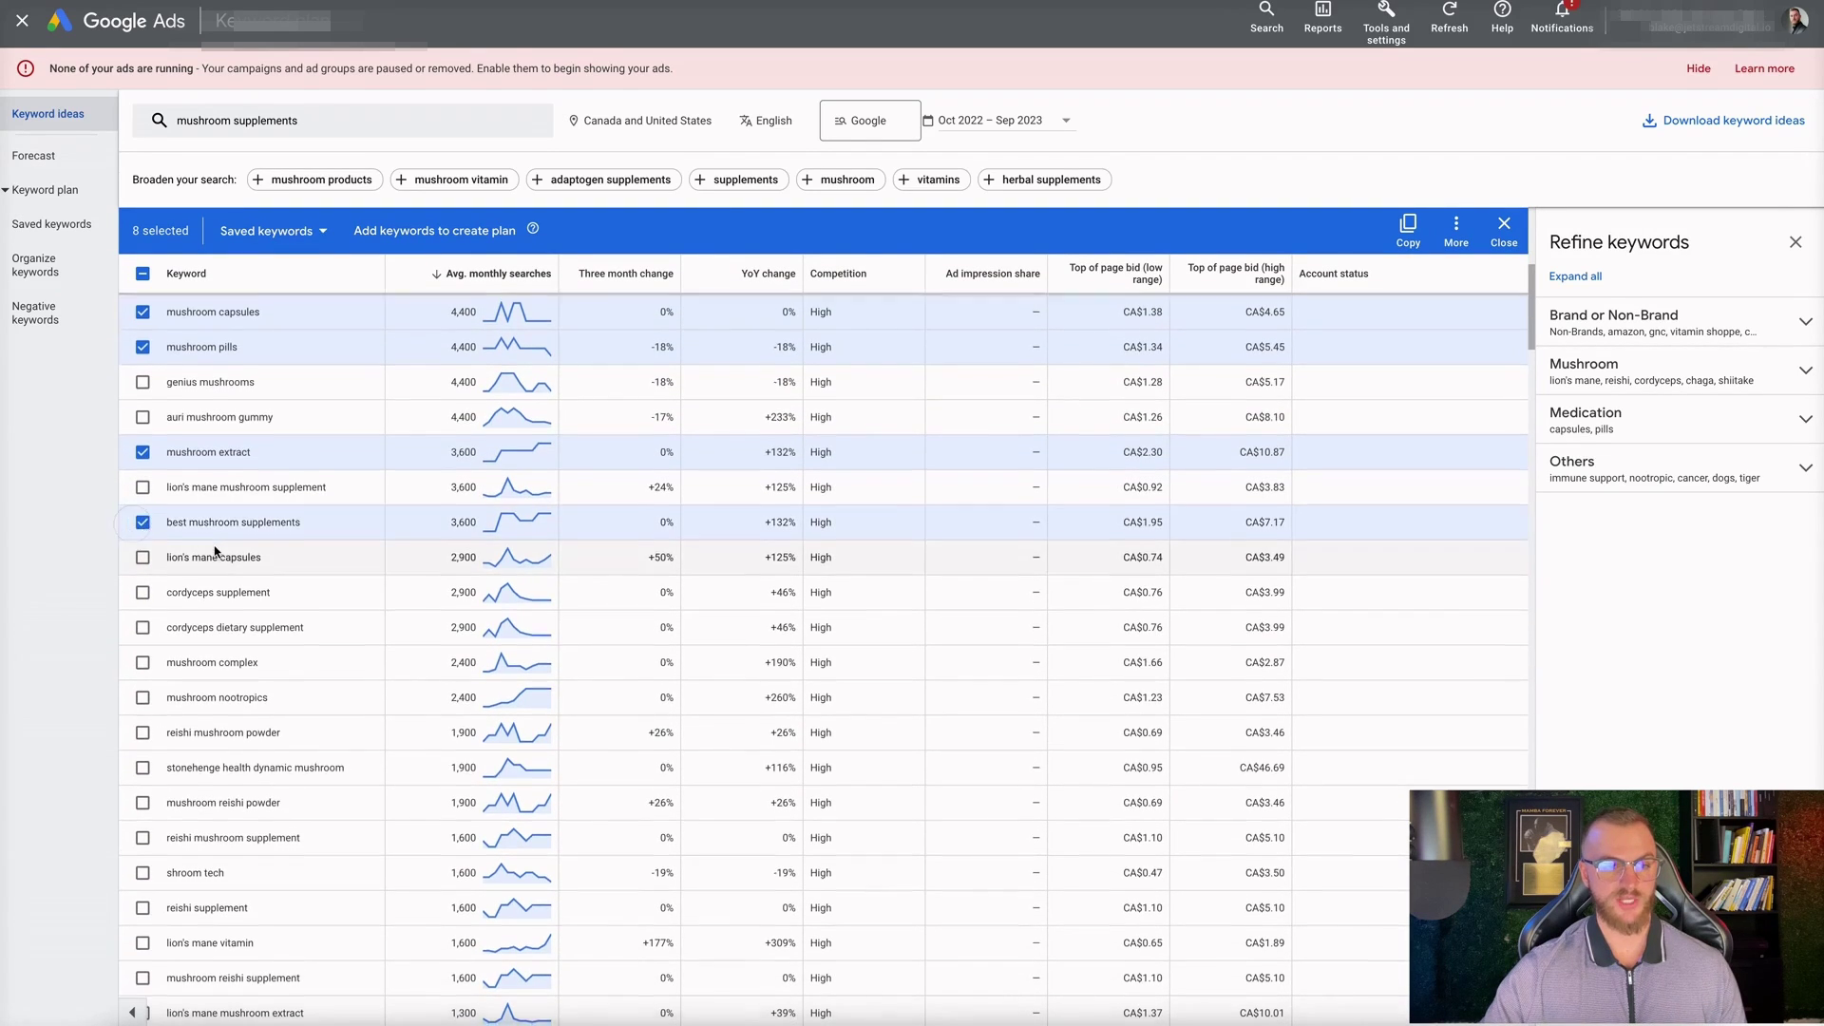
Add "shroom tech", "shiitake mushroom extract" and "genius mushrooms" to the keyword selection.
scroll(138, 618, down, 2)
click(142, 709)
scroll(152, 808, down, 1)
click(143, 858)
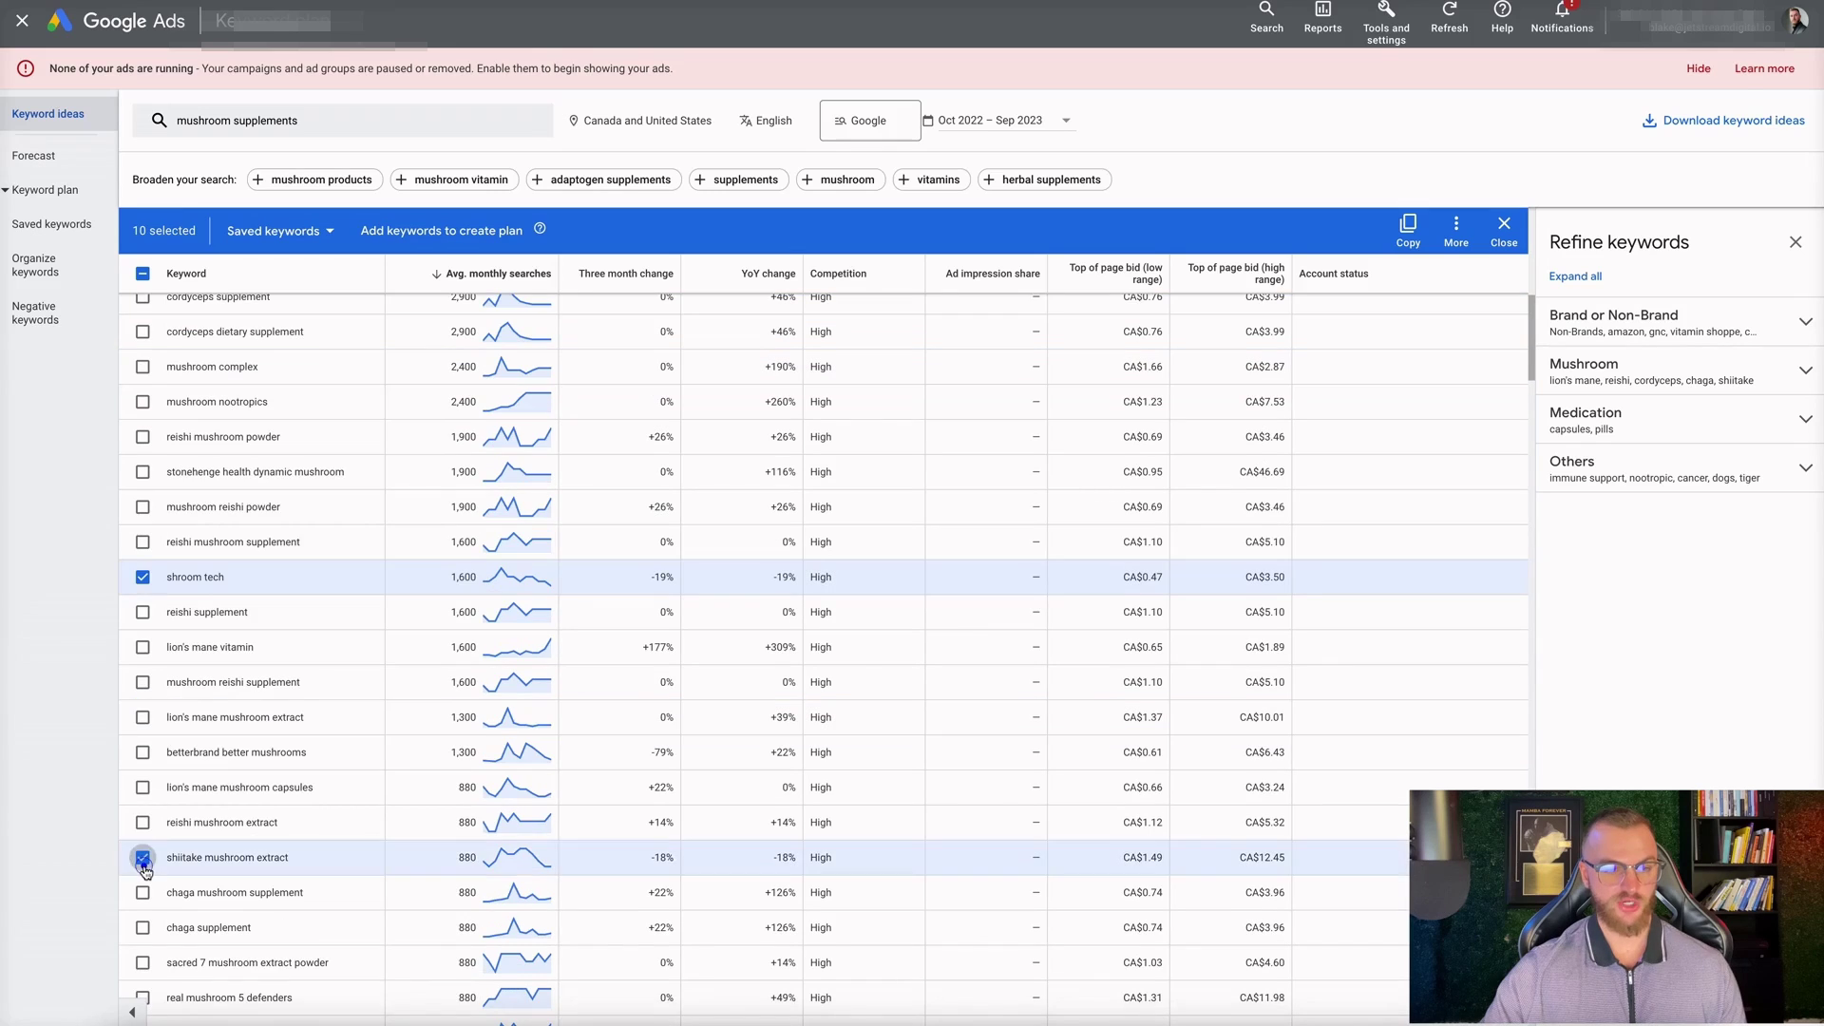
scroll(143, 665, up, 3)
click(142, 493)
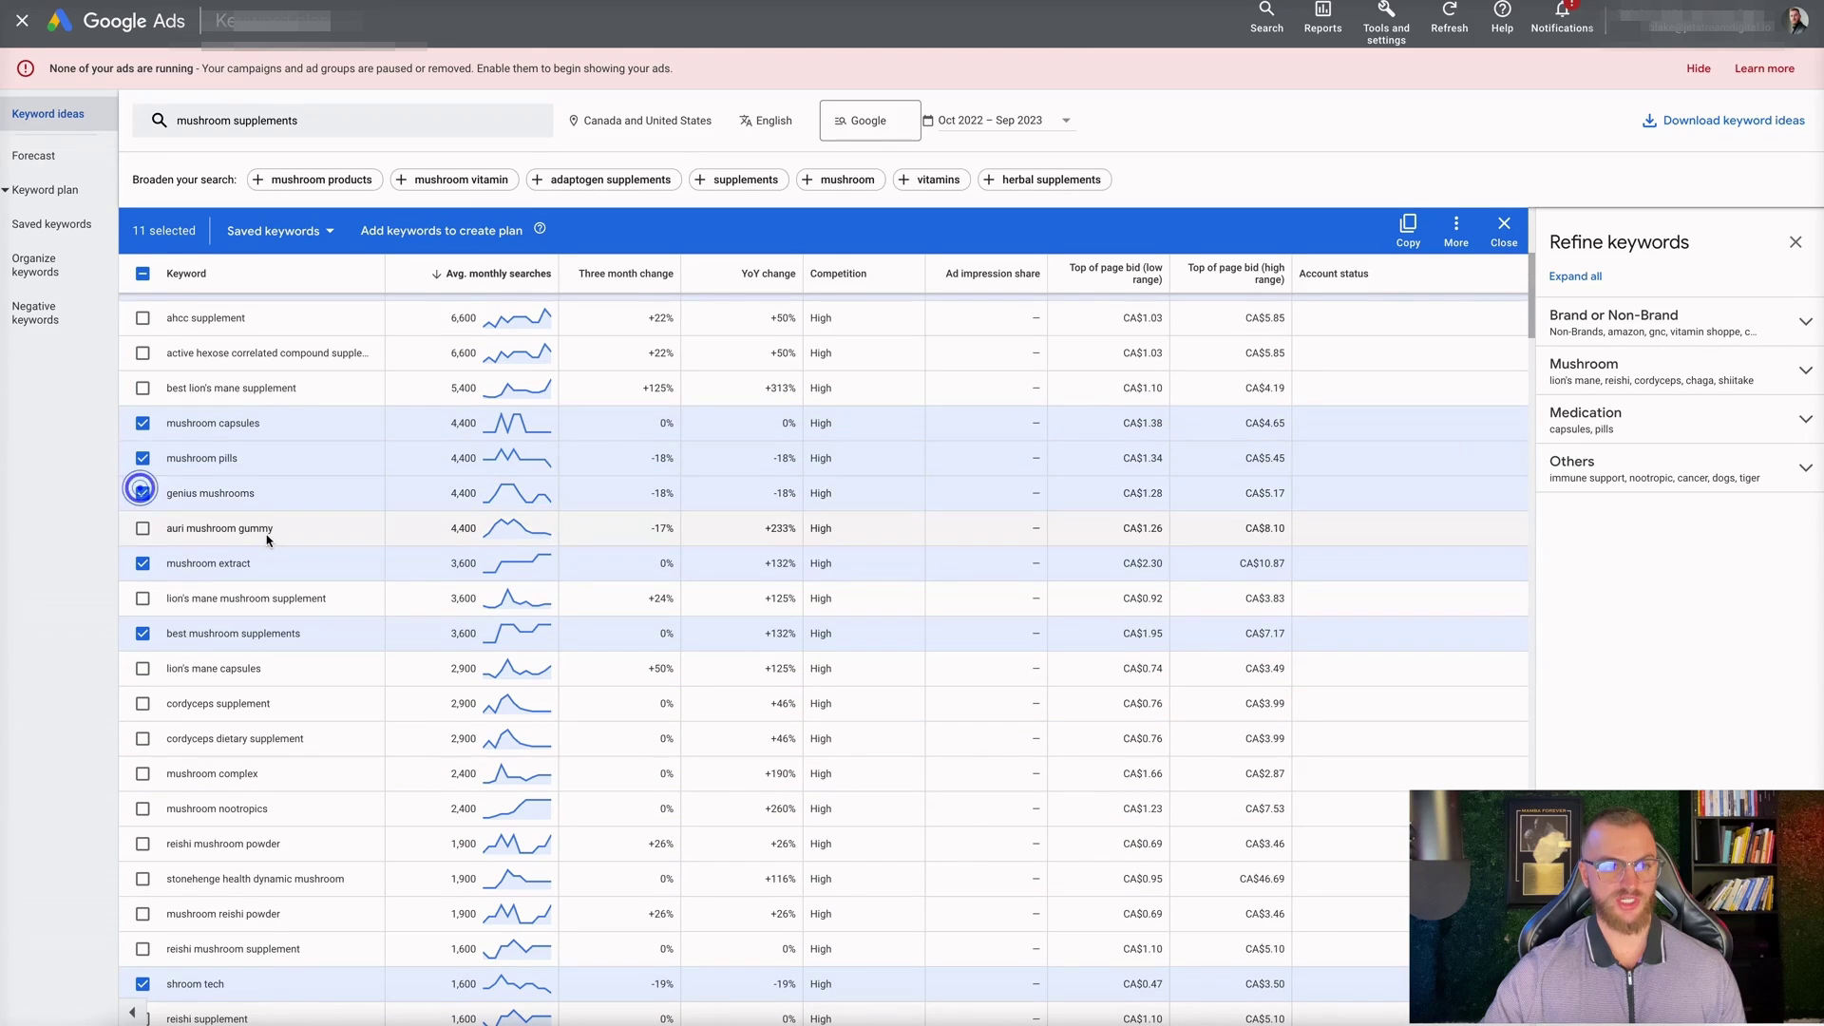
scroll(266, 538, up, 2)
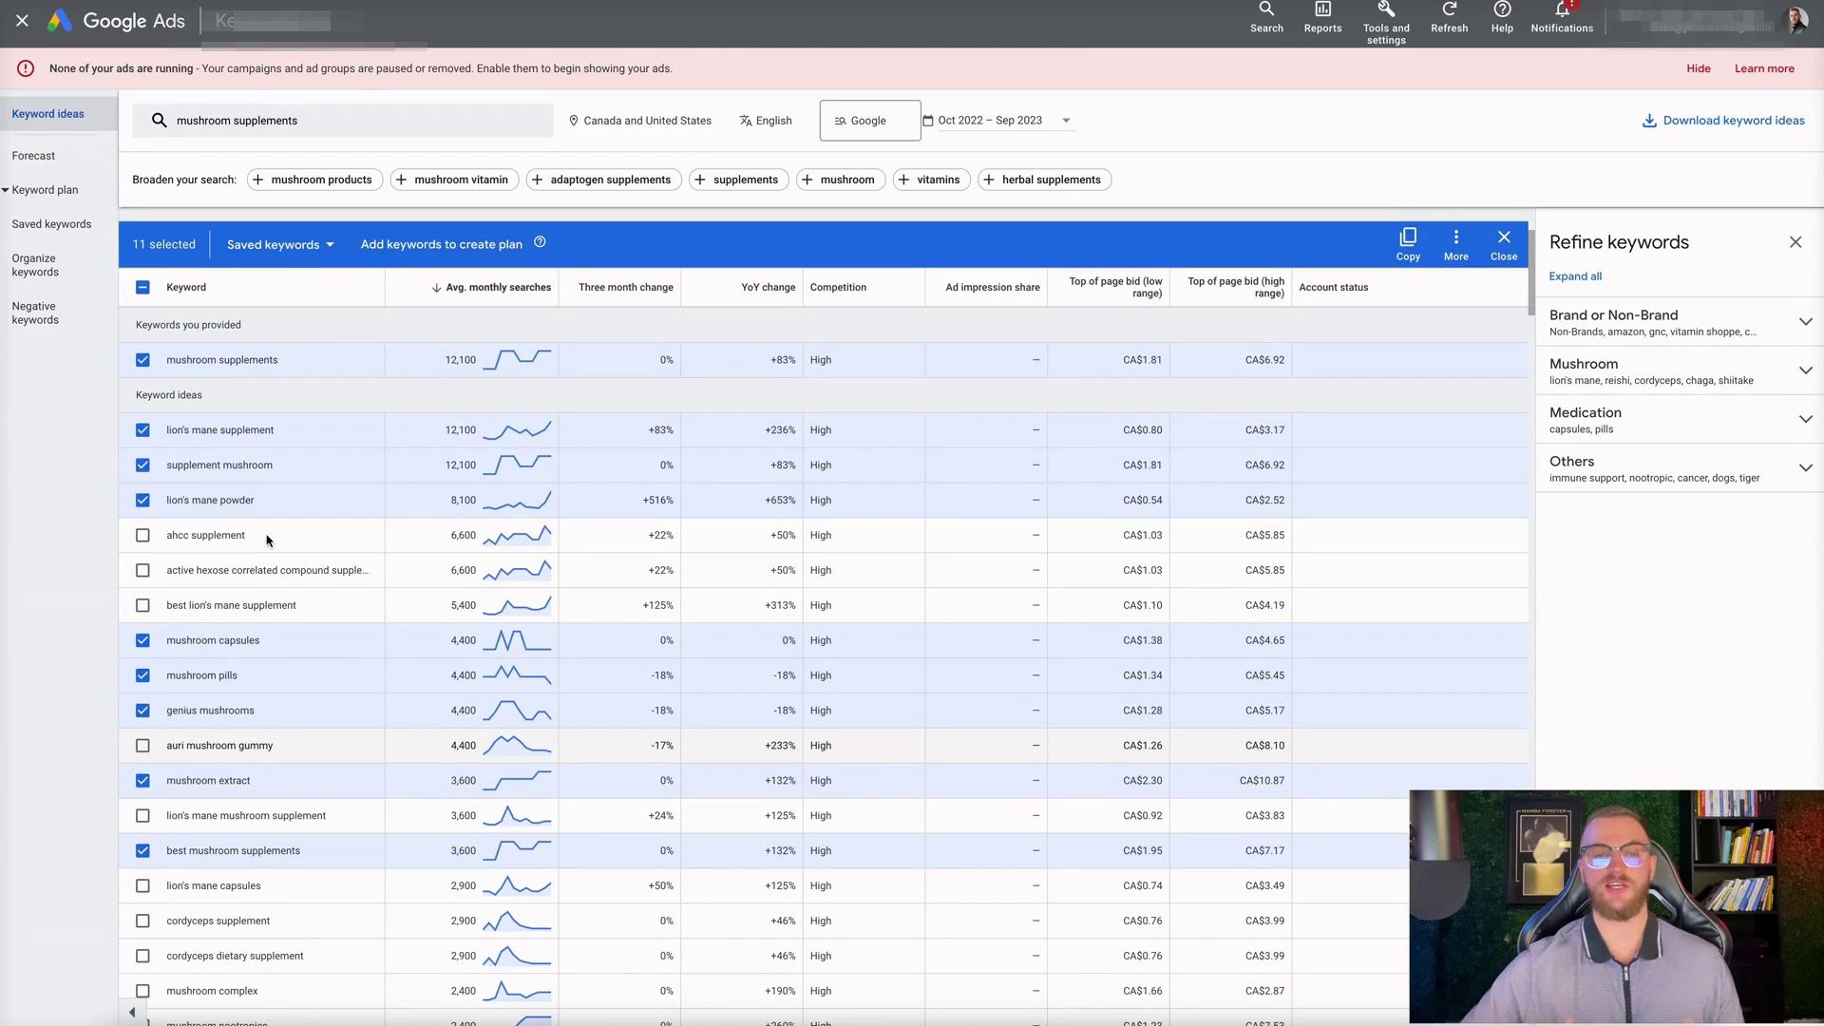
Review the lower-volume keywords and the YoY change of "chaga mushroom supplement", and view the destination options for adding the selected keywords.
scroll(315, 538, down, 10)
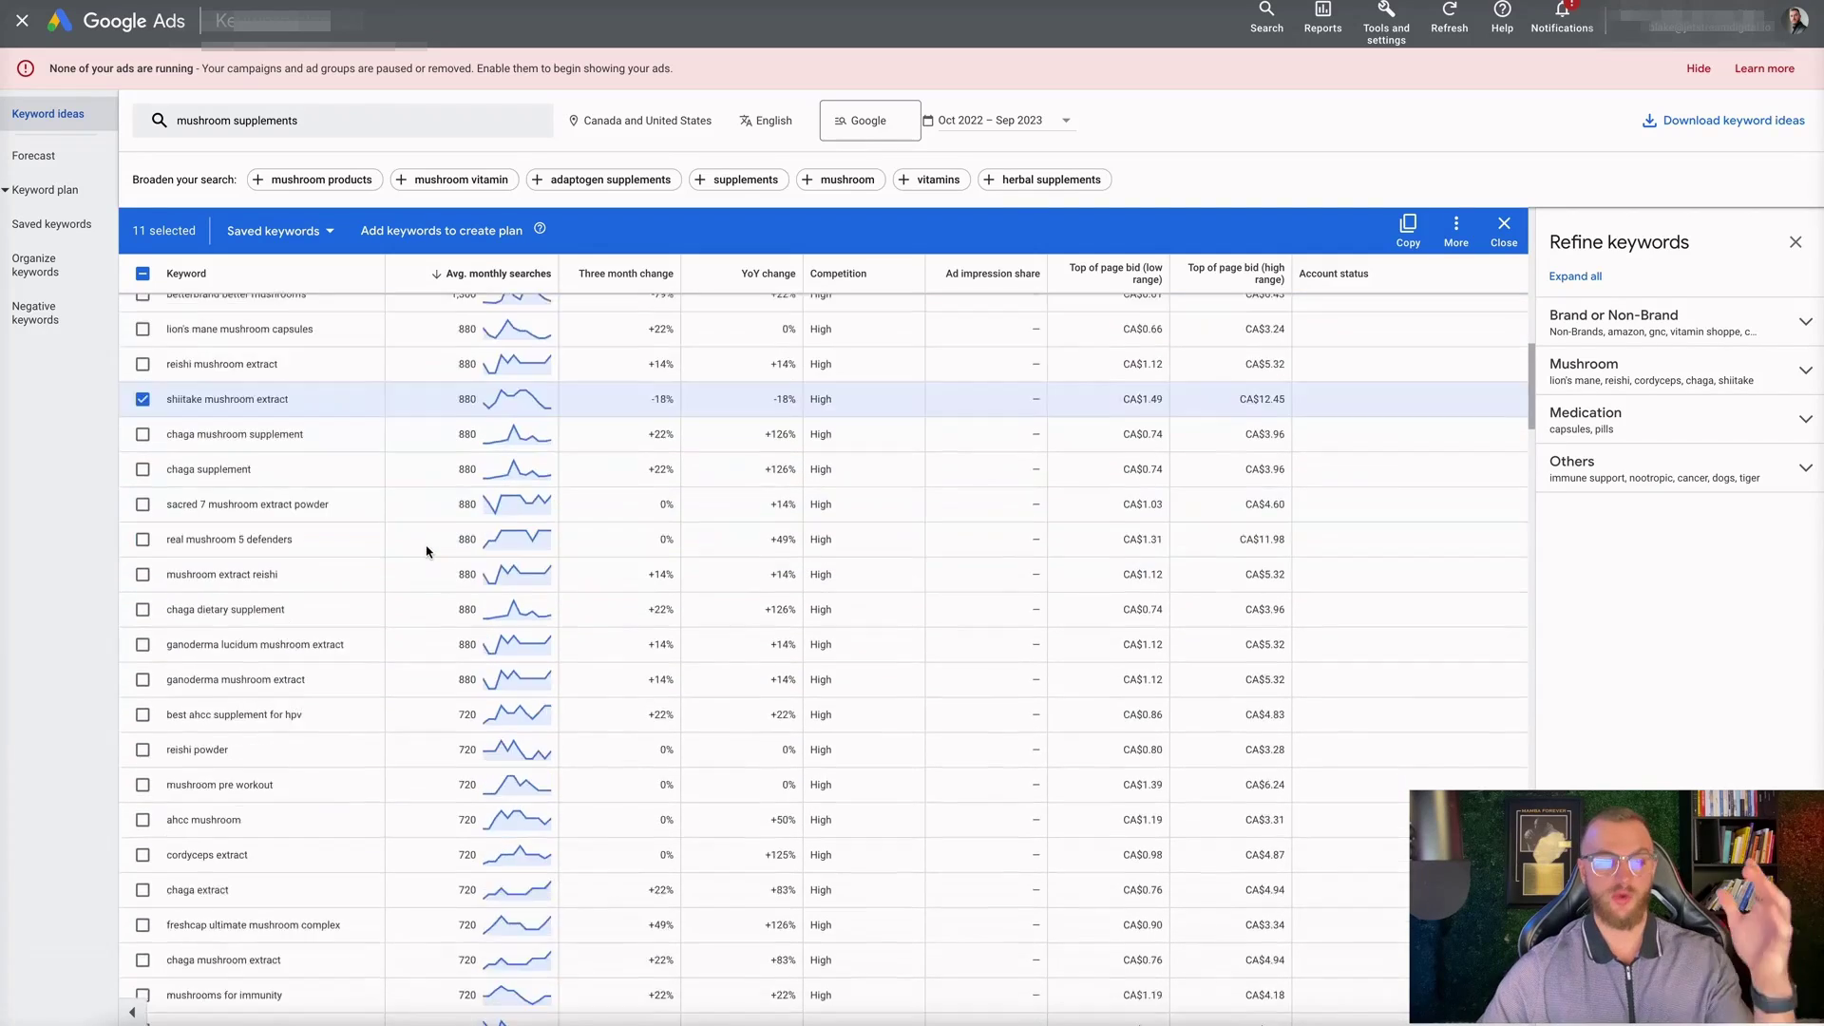
scroll(427, 551, down, 5)
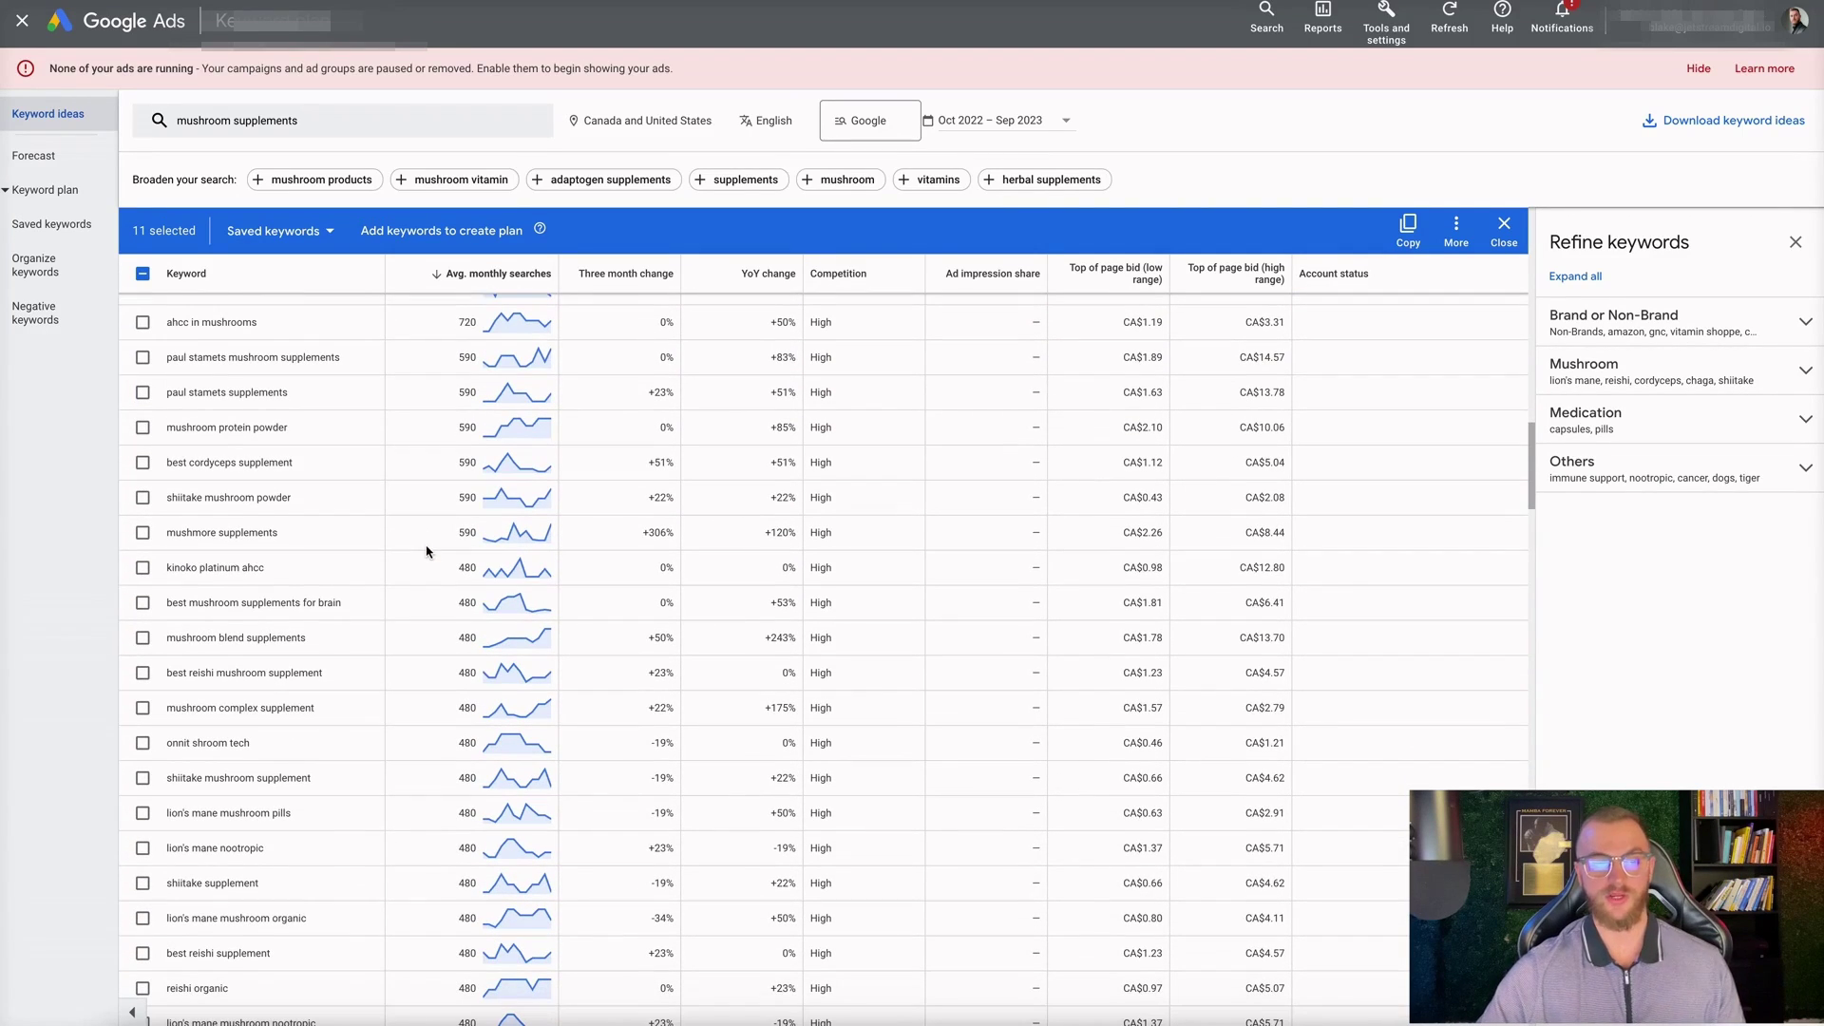
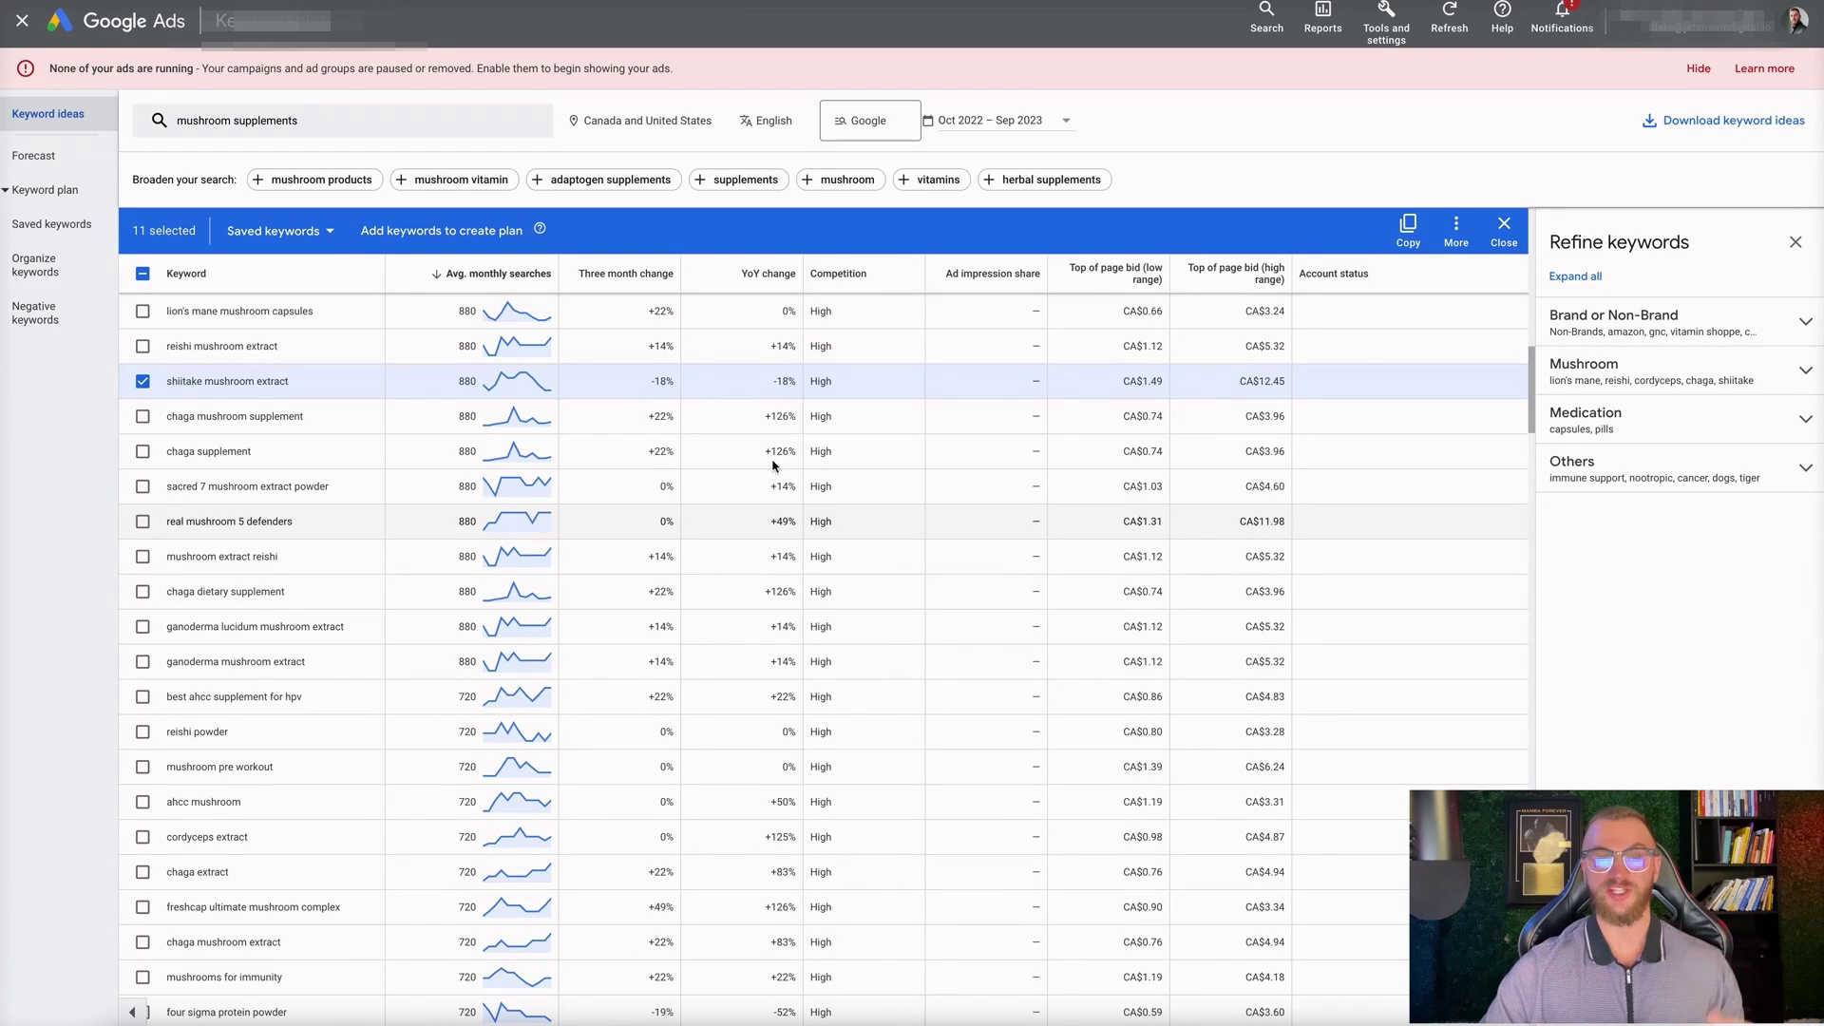
drag(761, 417, 798, 420)
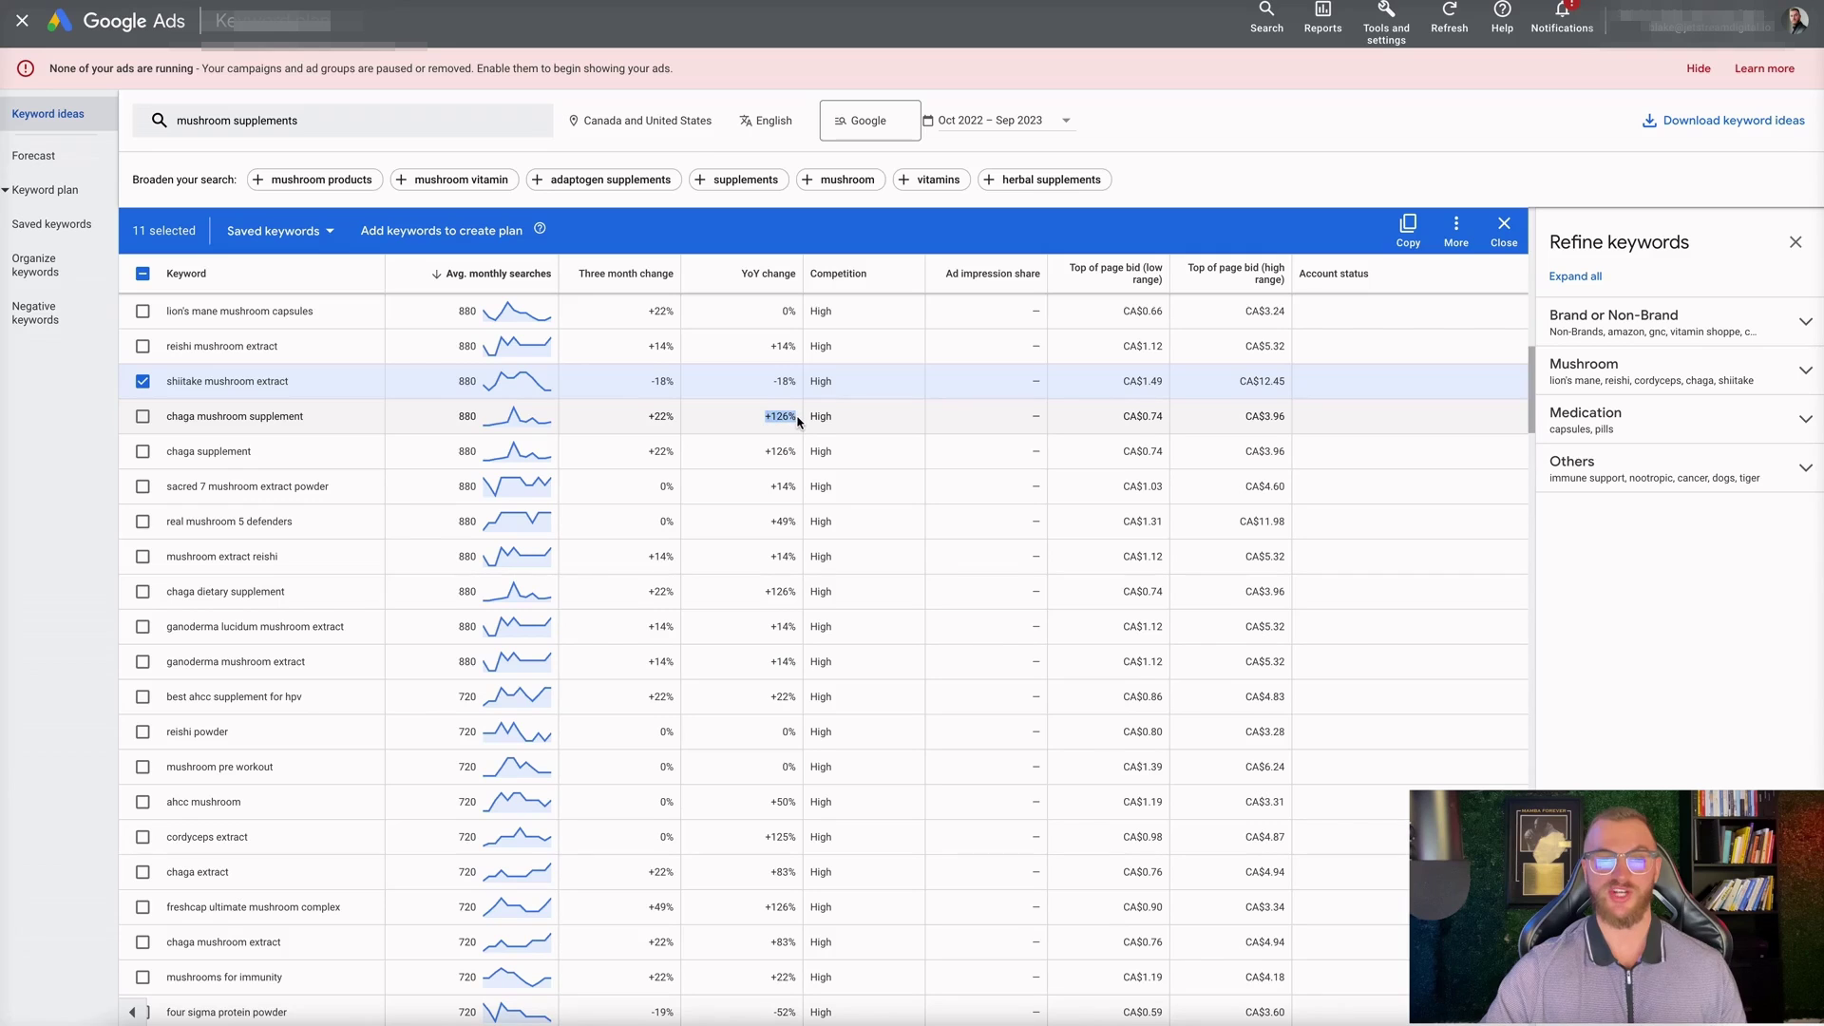
scroll(798, 424, up, 10)
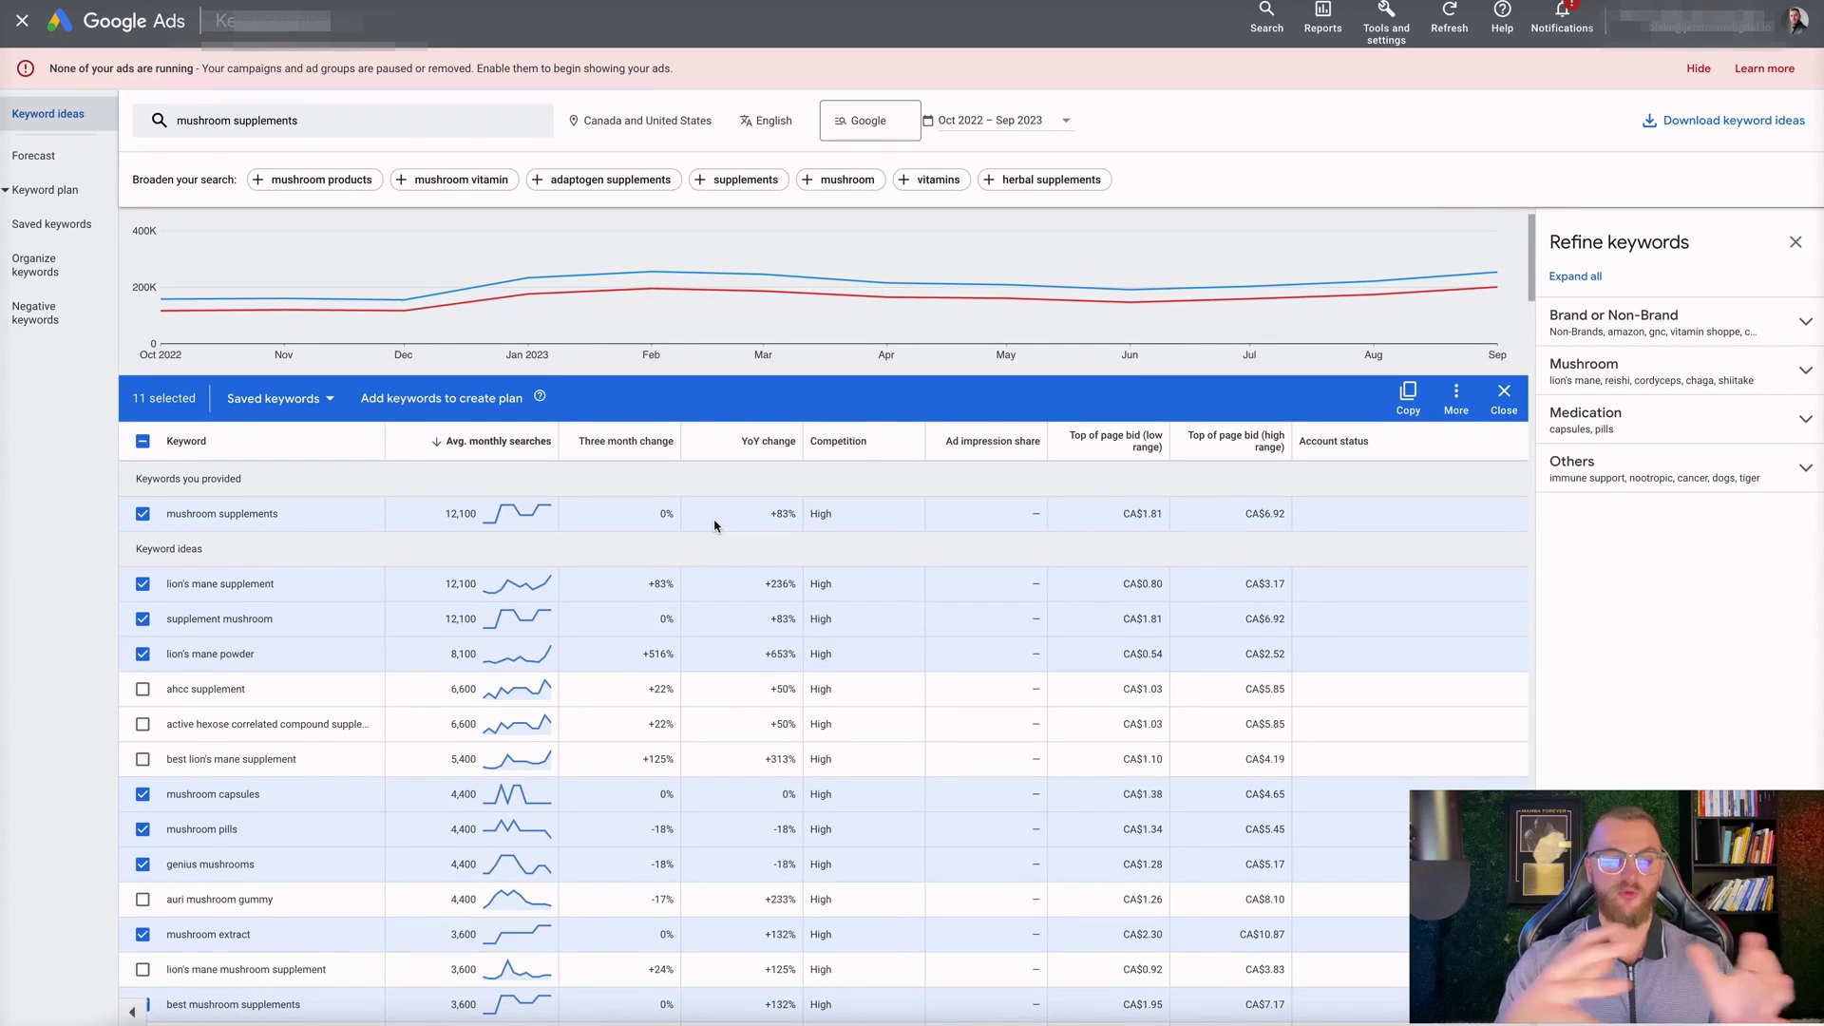
click(323, 399)
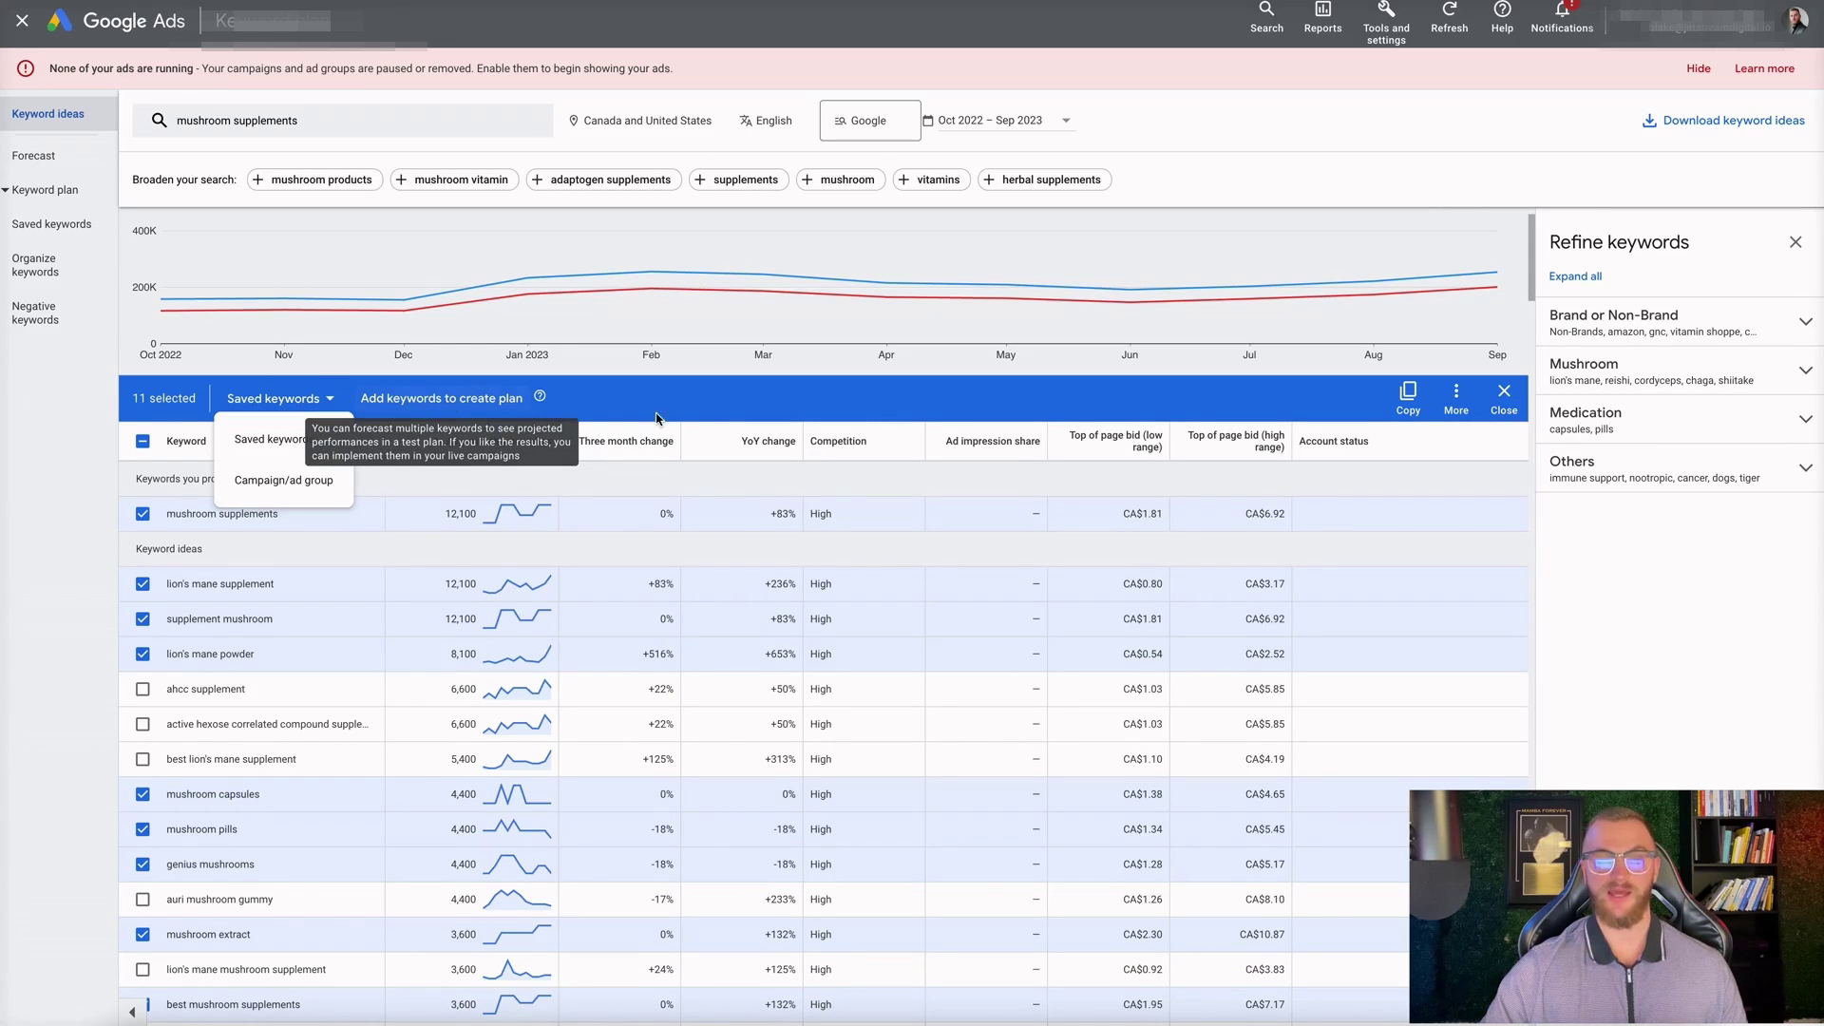
click(574, 449)
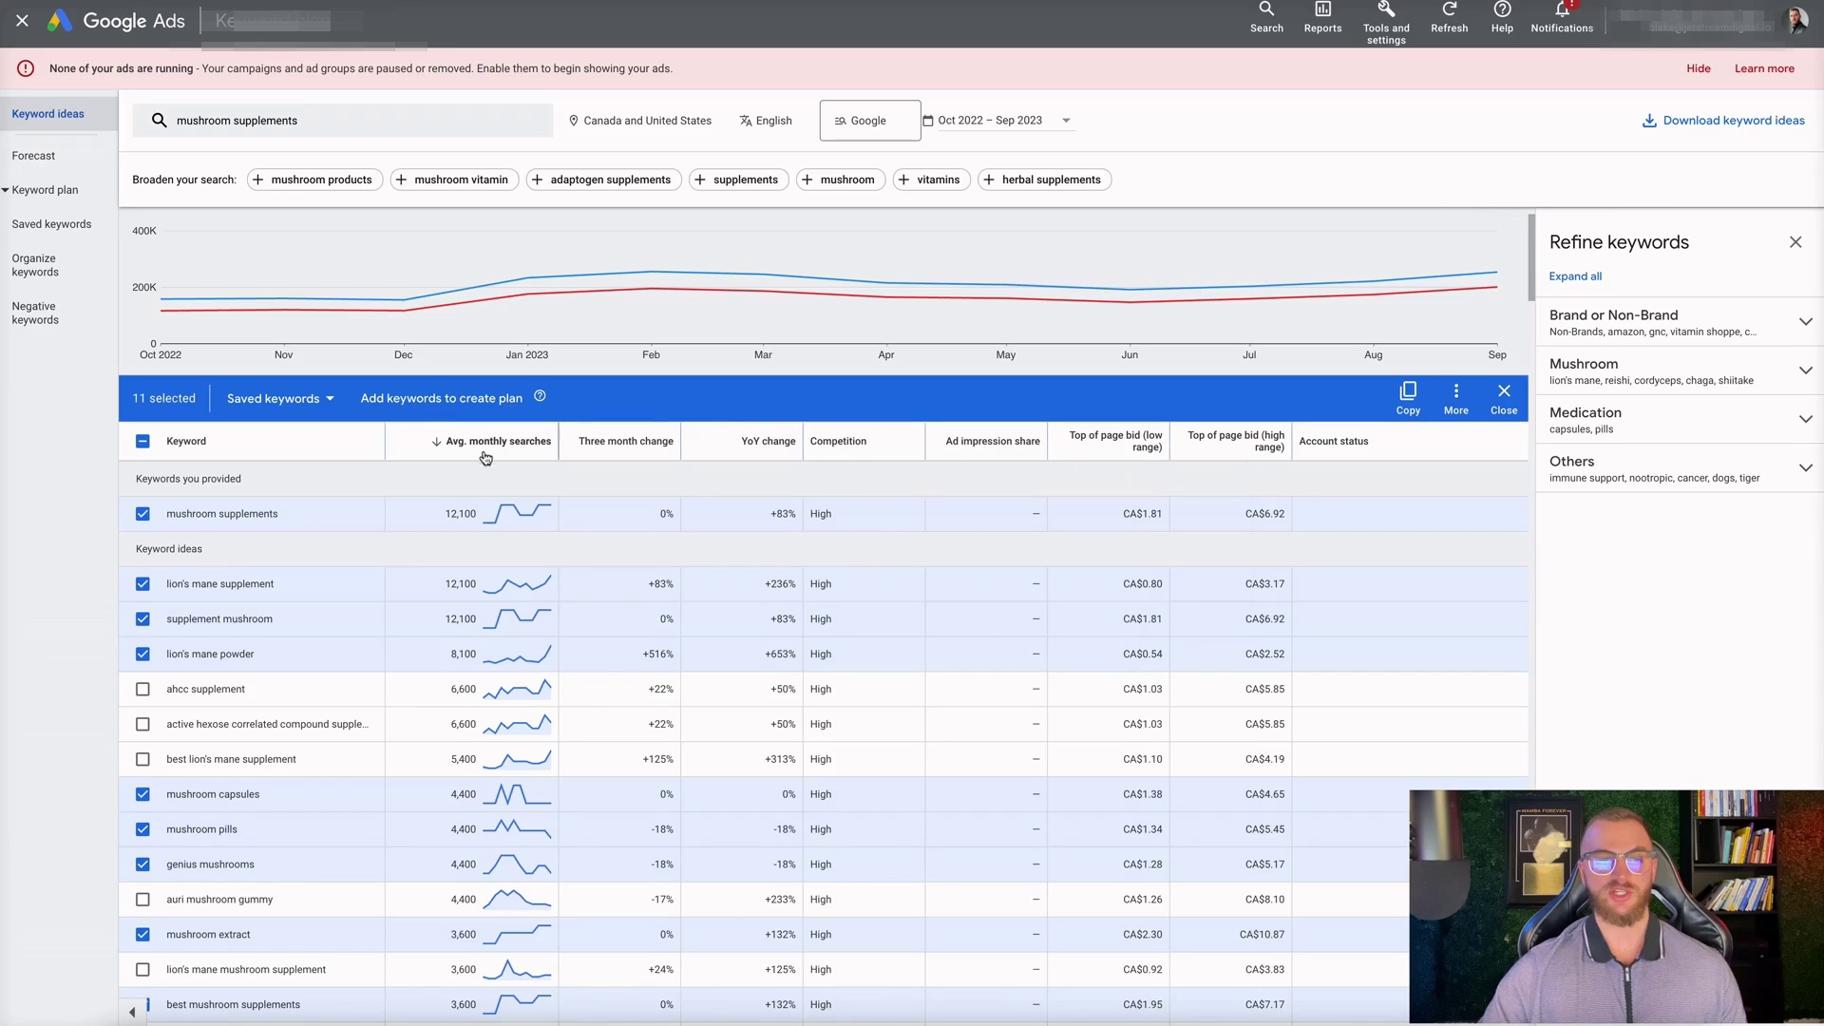
Compare the monthly search trends of "mushroom supplements" and "lion's mane supplement", and check the competition level of "lion's mane powder".
mouse_move(512, 526)
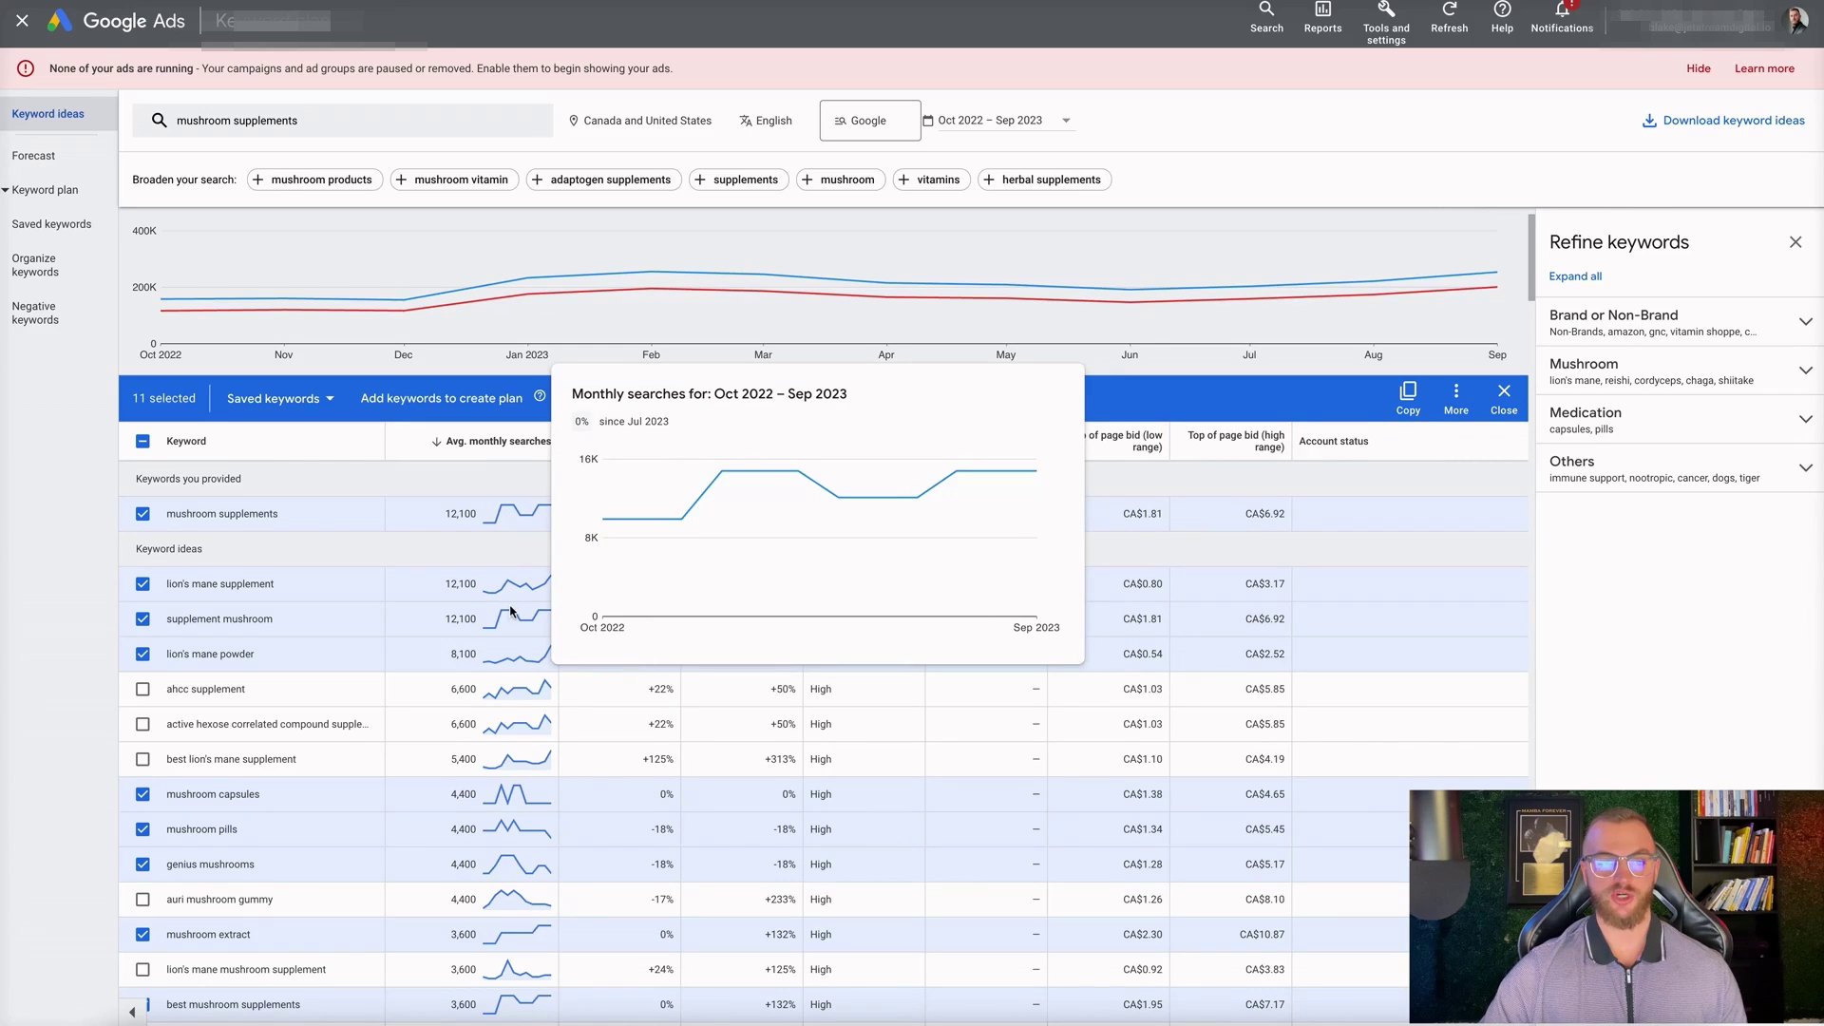
mouse_move(507, 593)
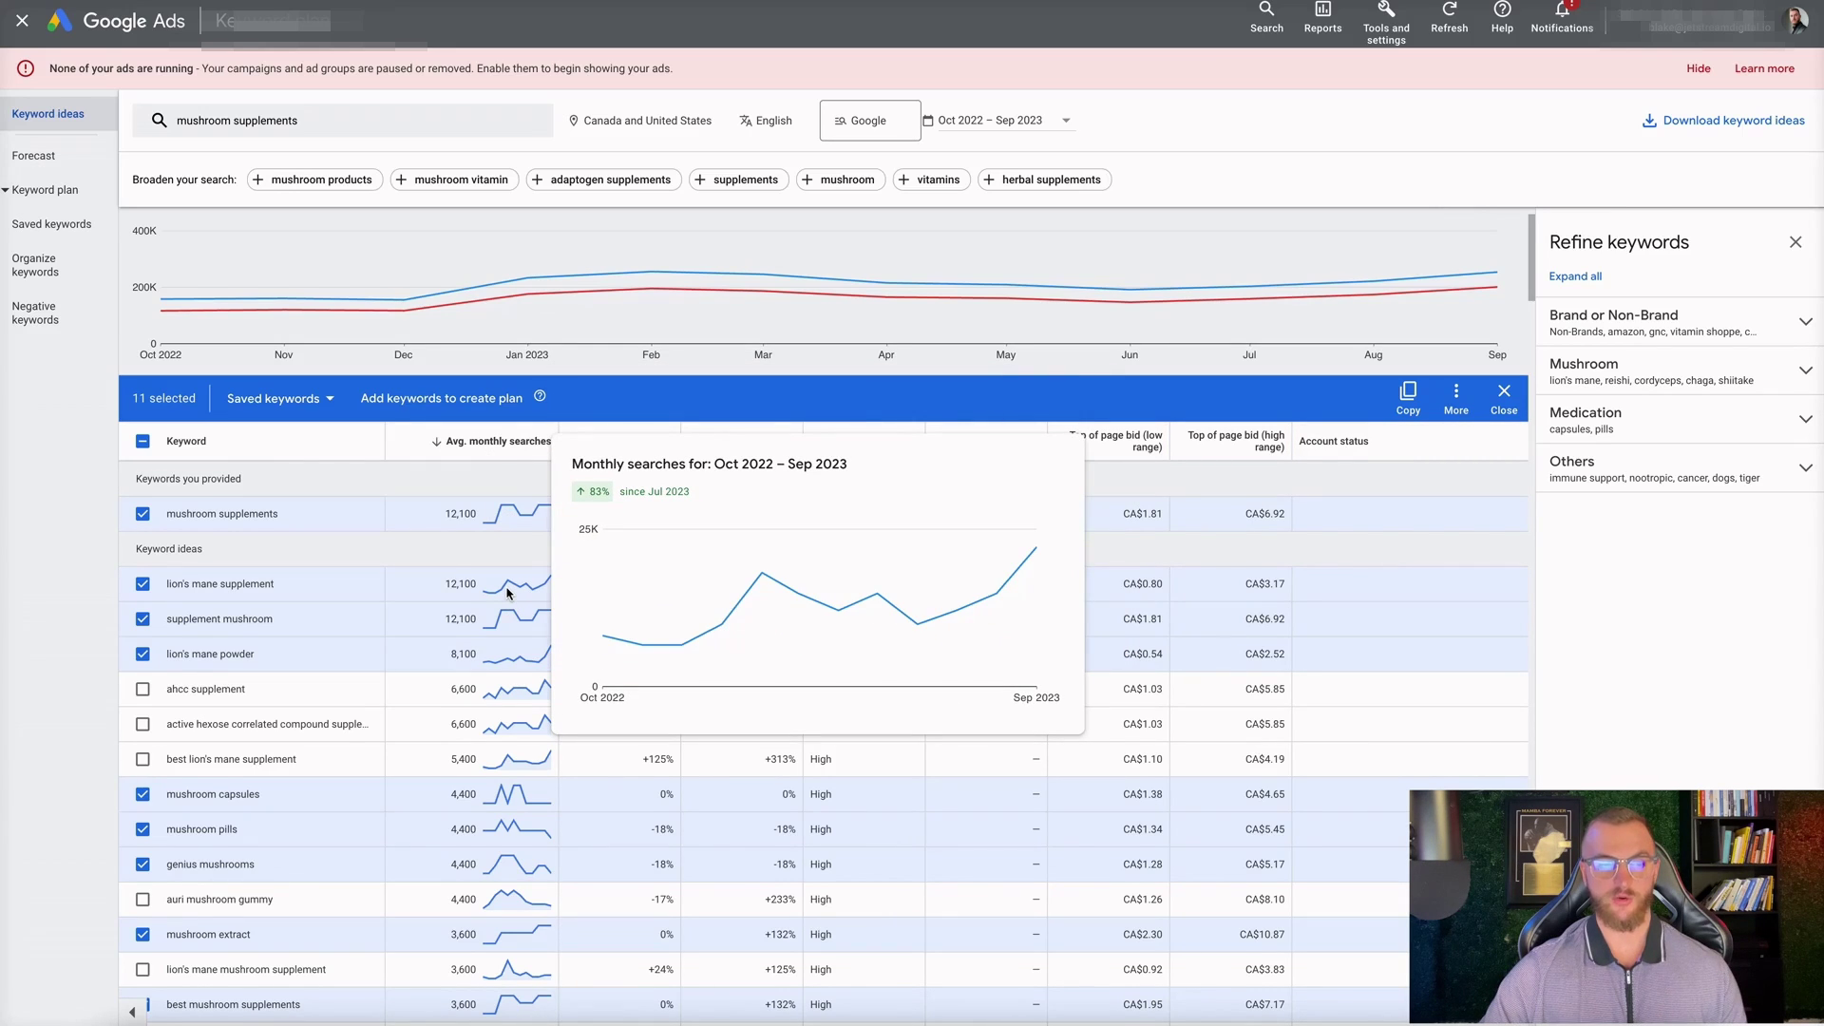
mouse_move(1029, 570)
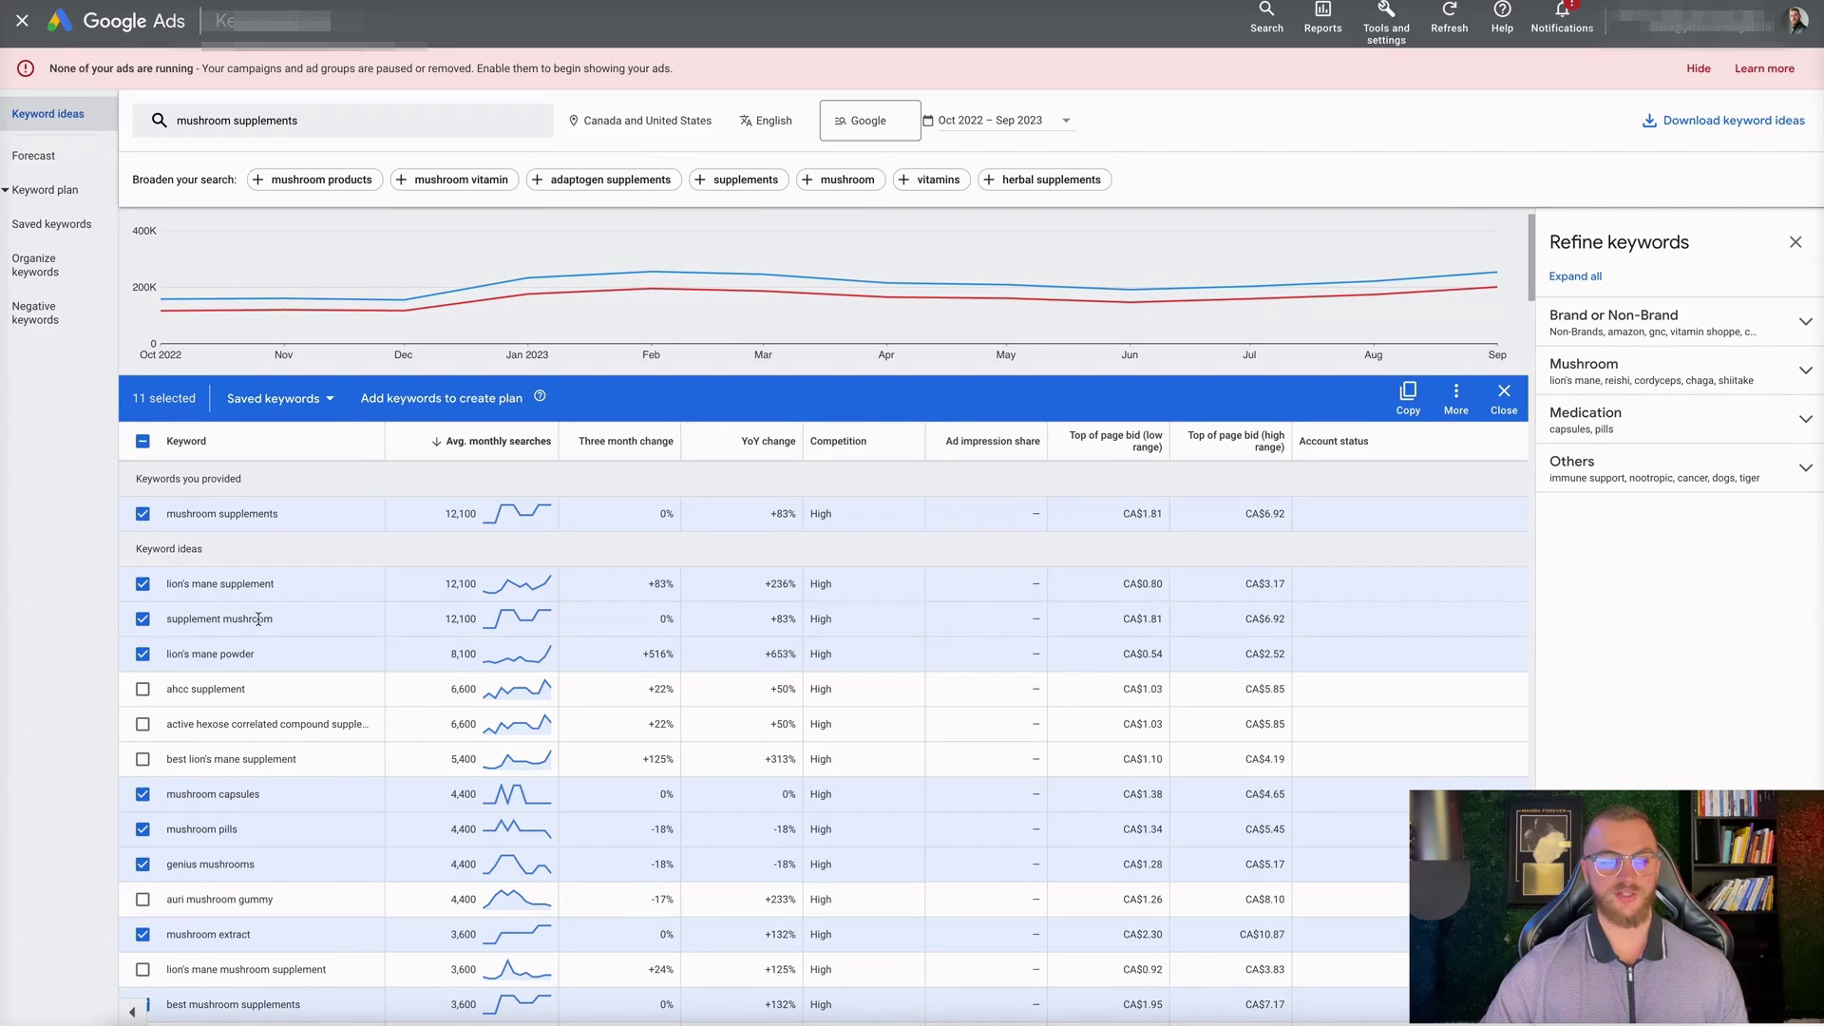
mouse_move(513, 625)
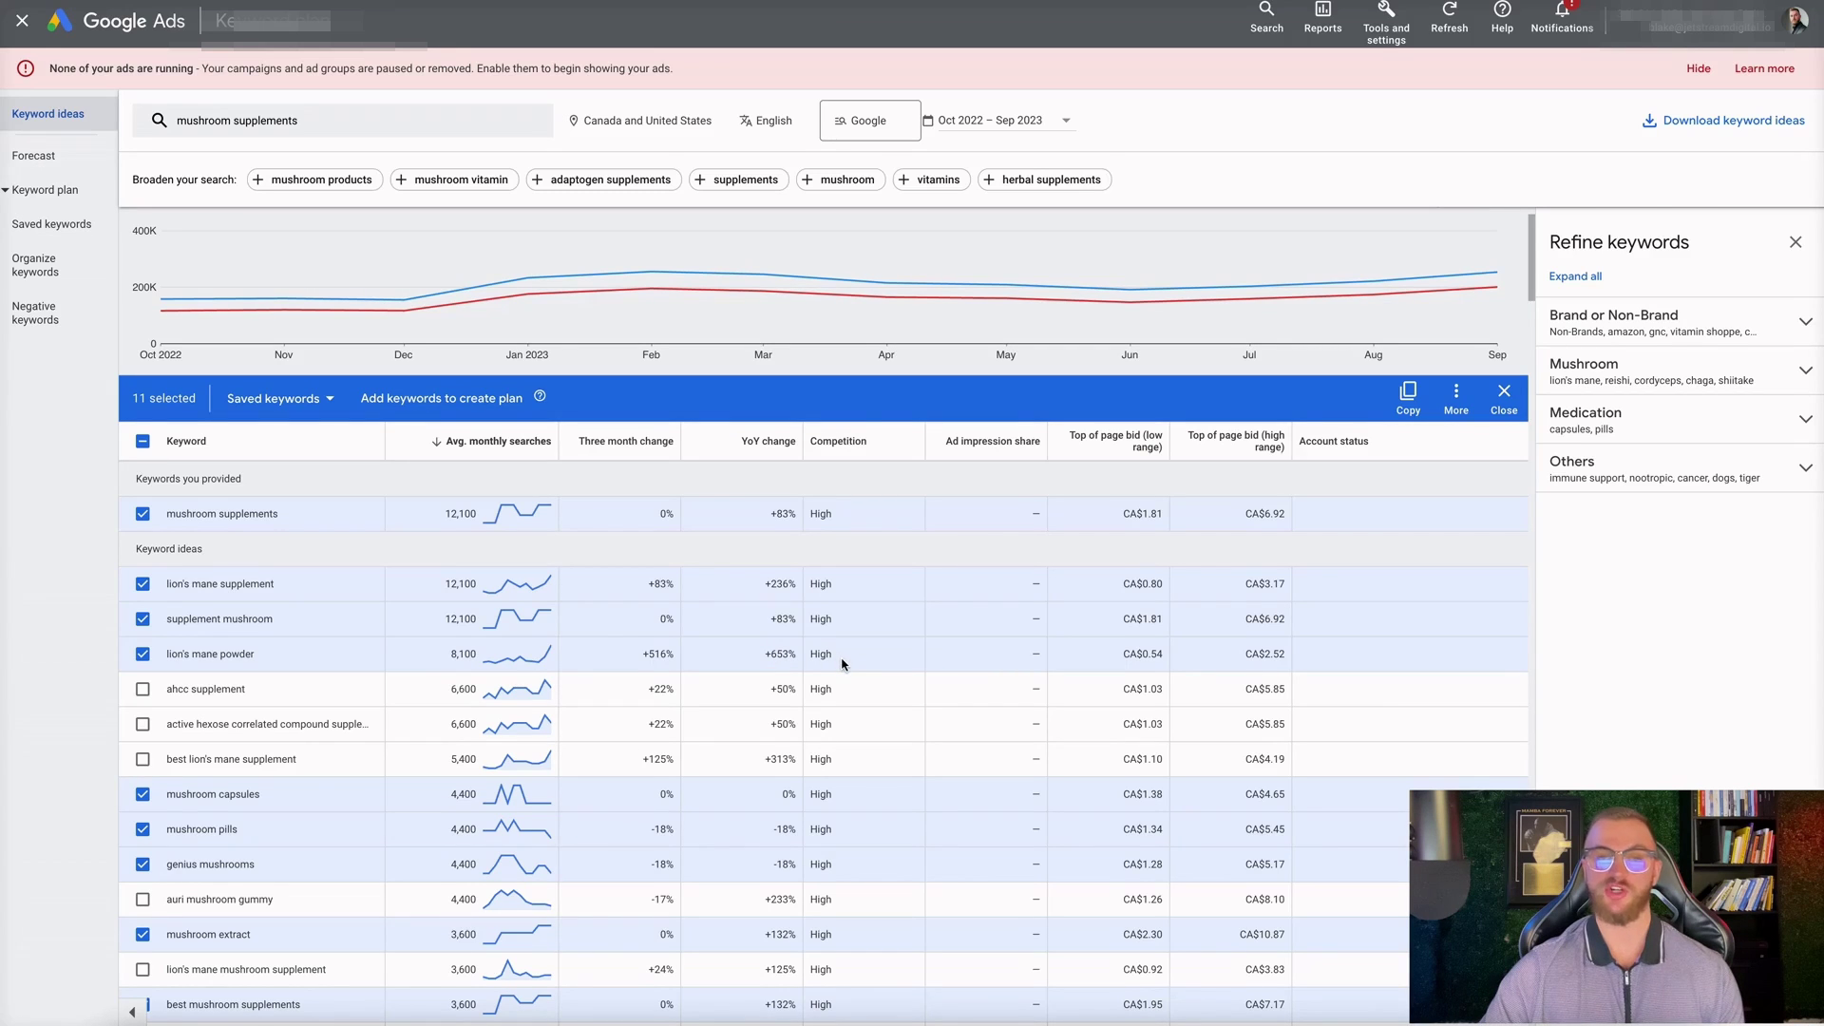
drag(836, 656, 814, 656)
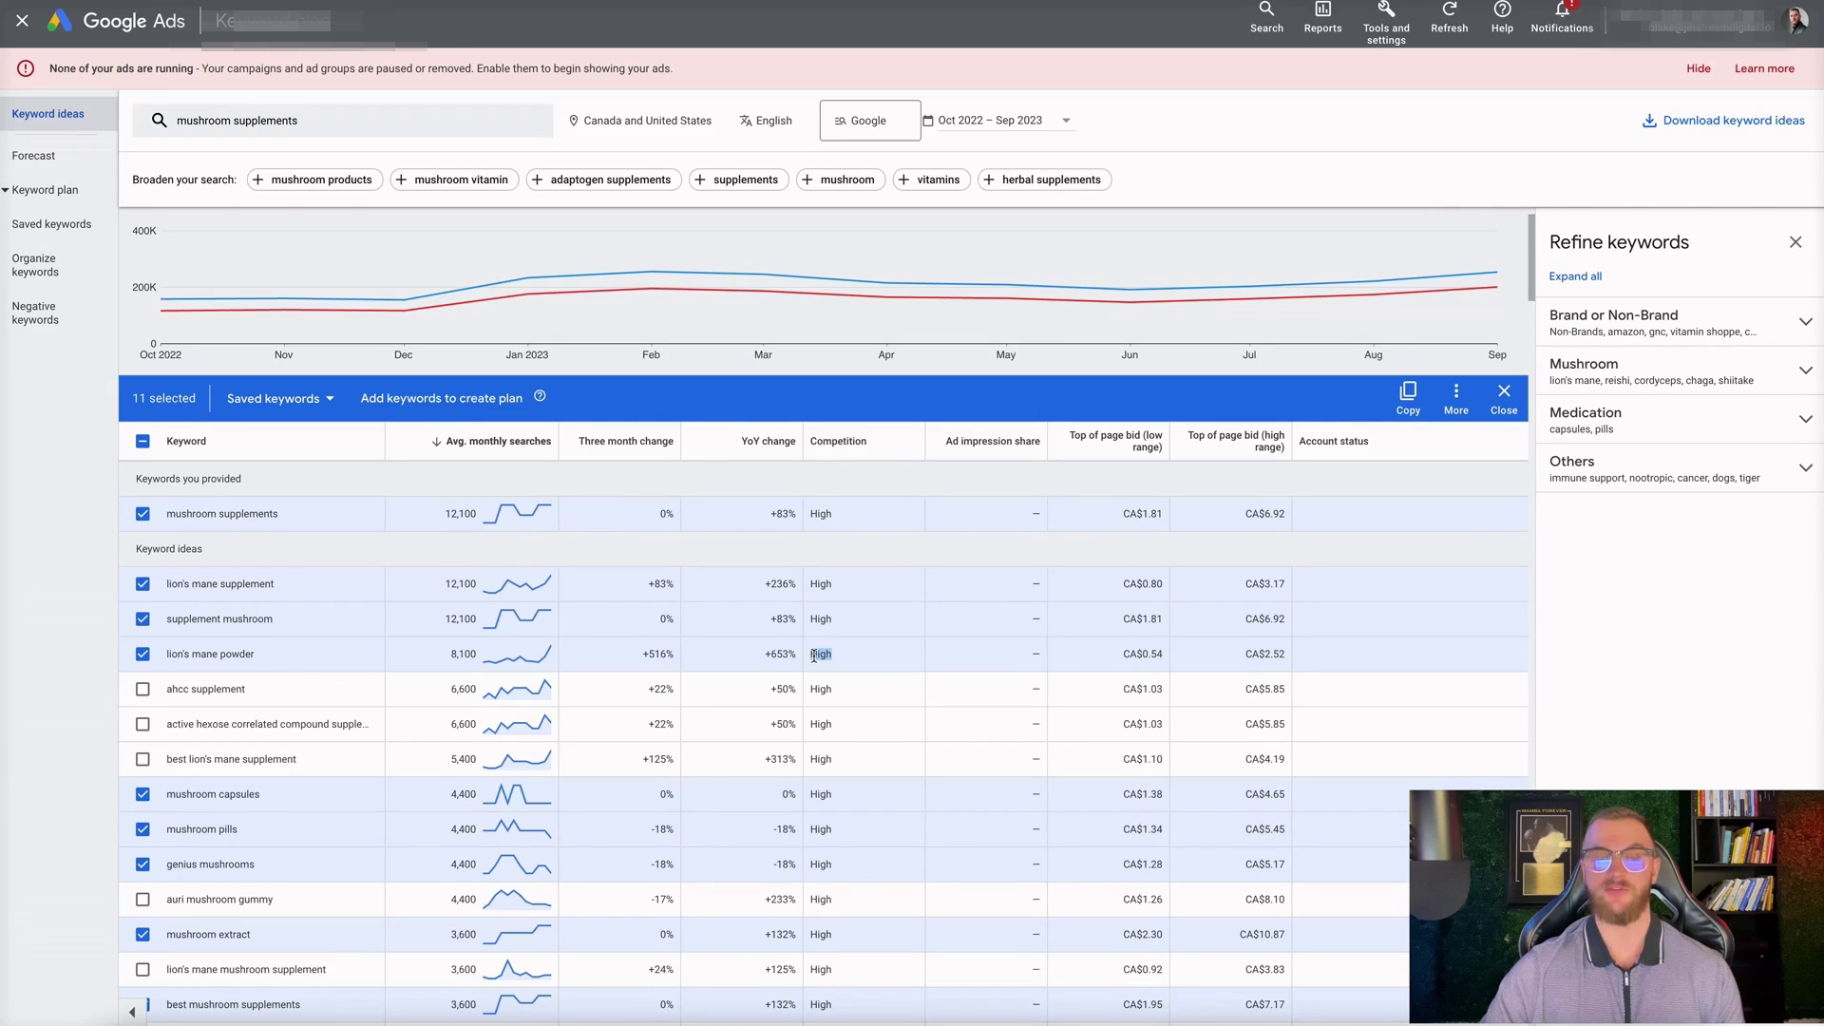
click(814, 655)
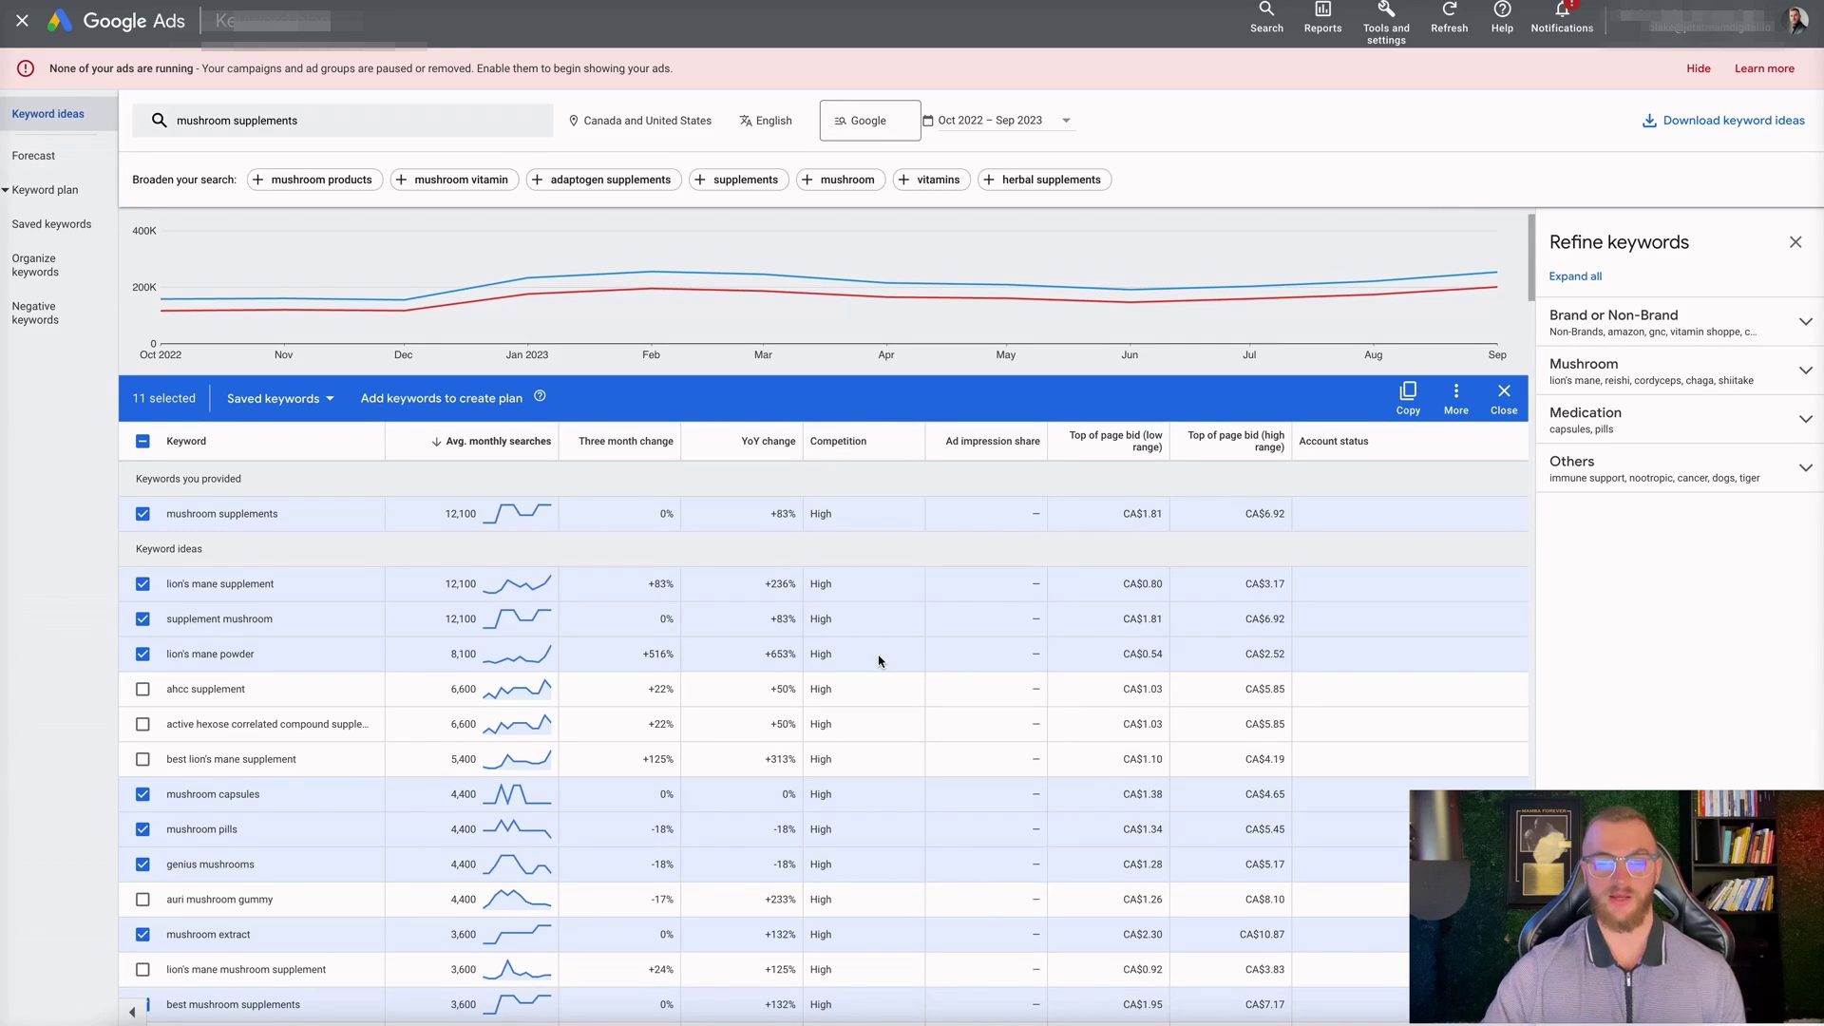
Examine the competition levels and the low and high top of page bids across the keyword ideas.
scroll(884, 637, down, 1)
scroll(887, 614, down, 10)
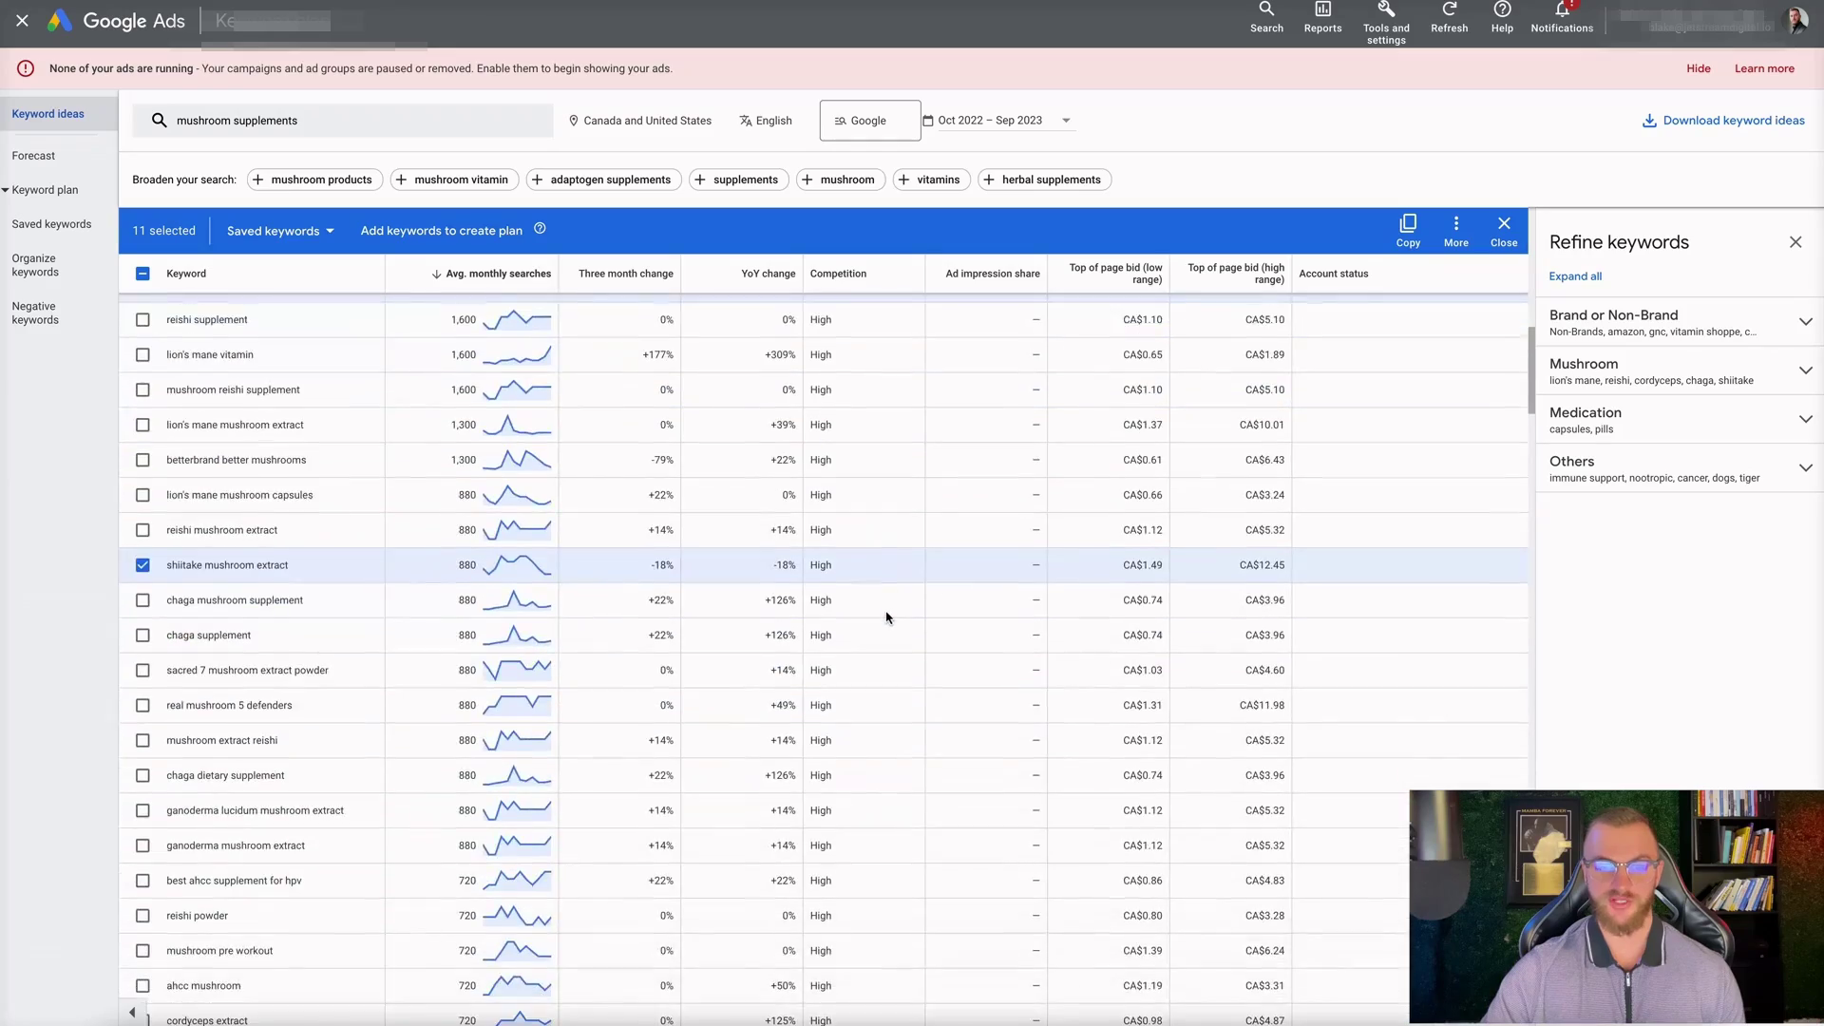
scroll(887, 618, down, 10)
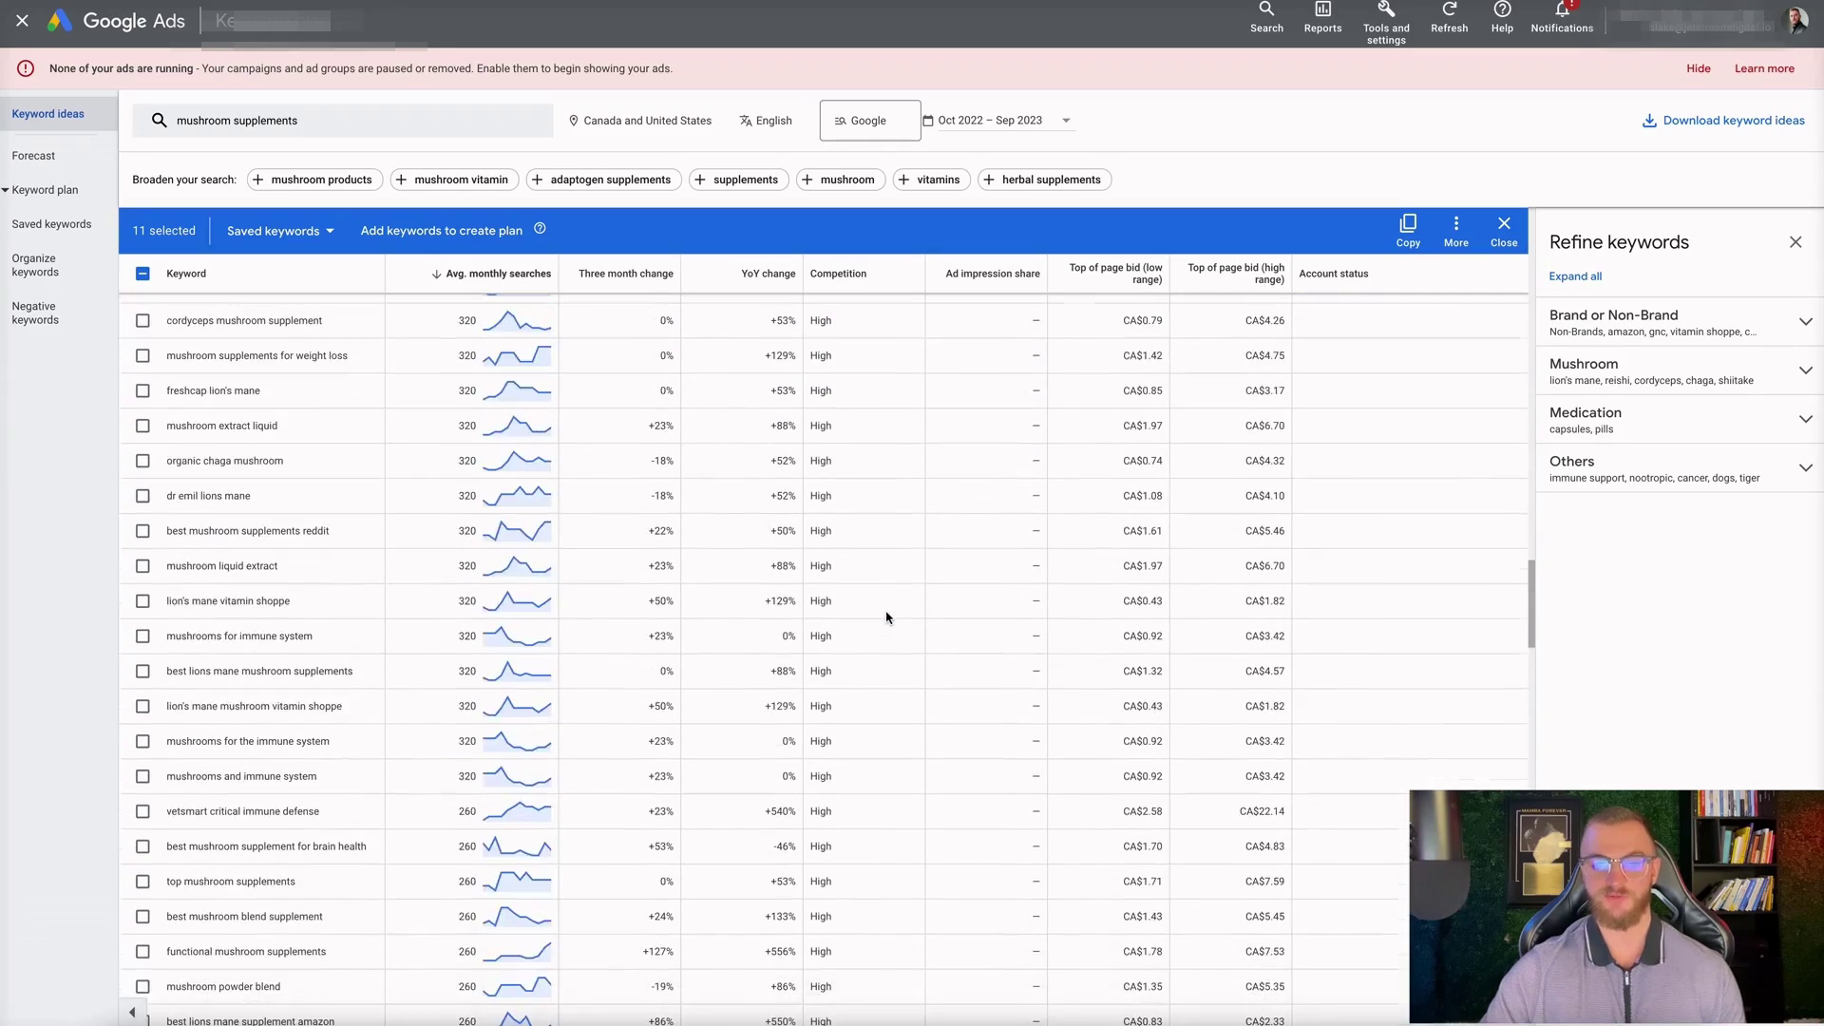
scroll(887, 618, up, 15)
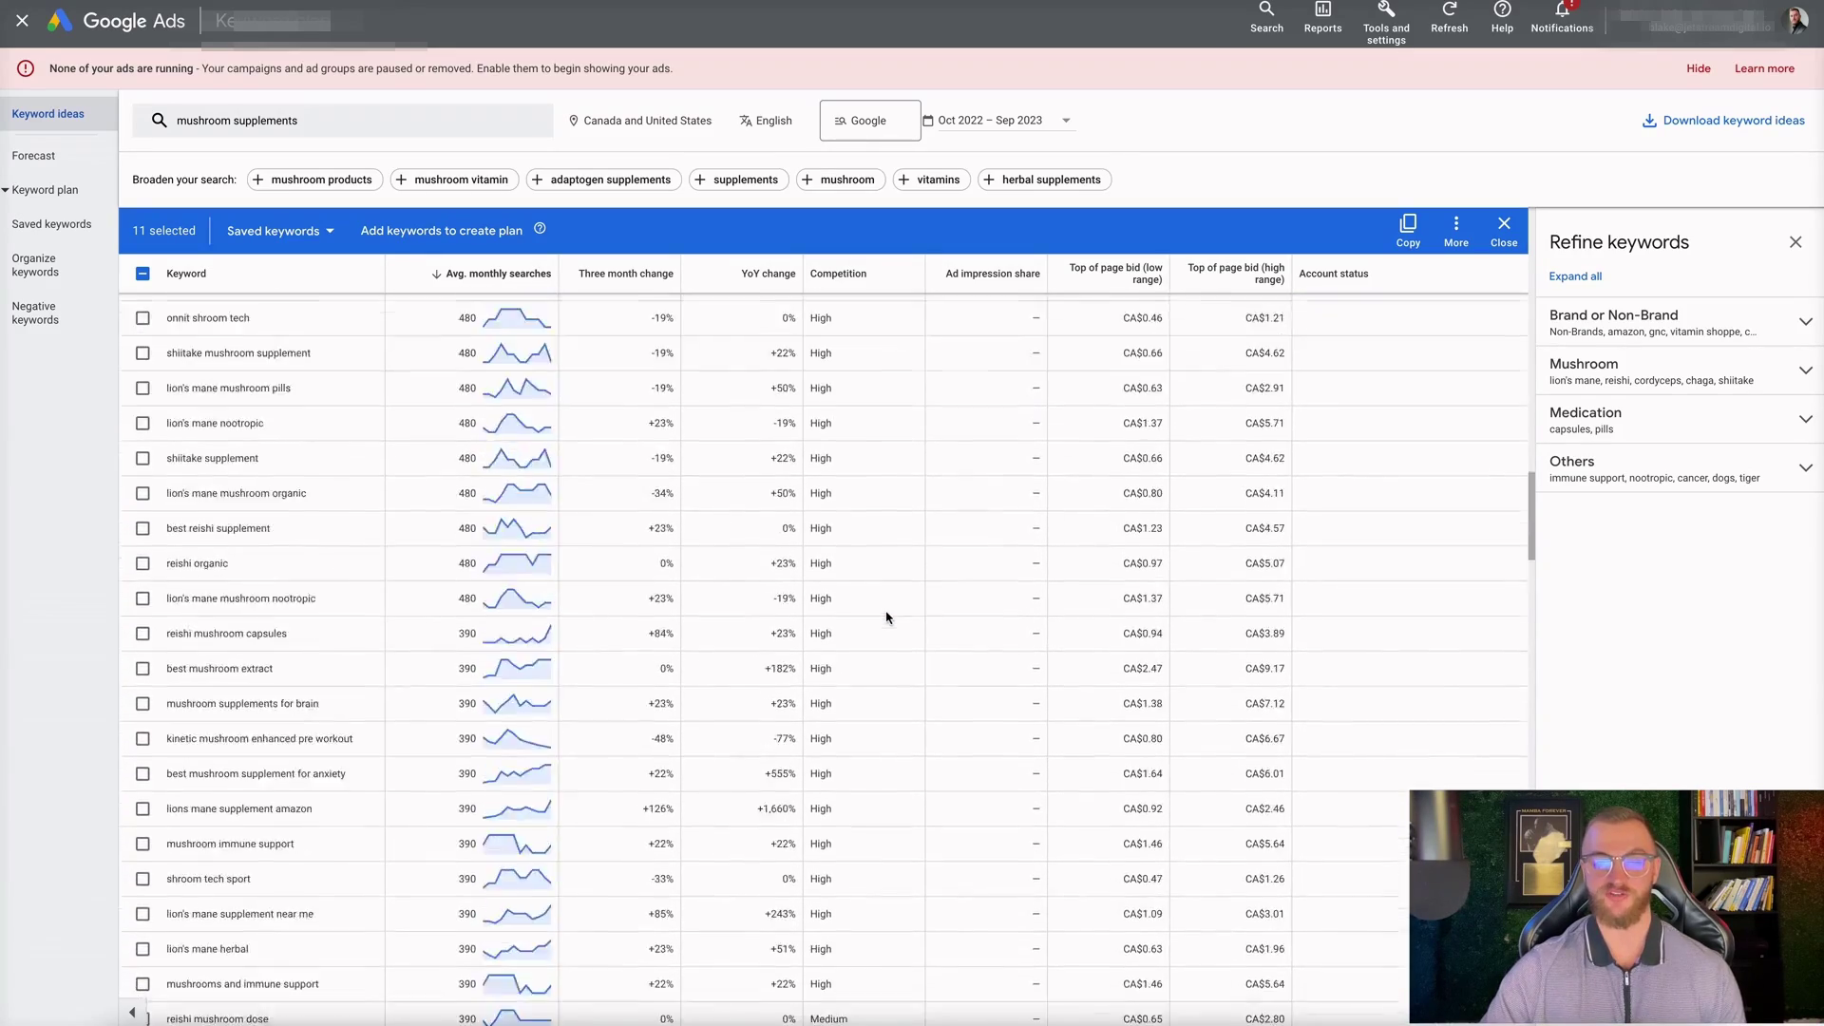
scroll(886, 617, up, 10)
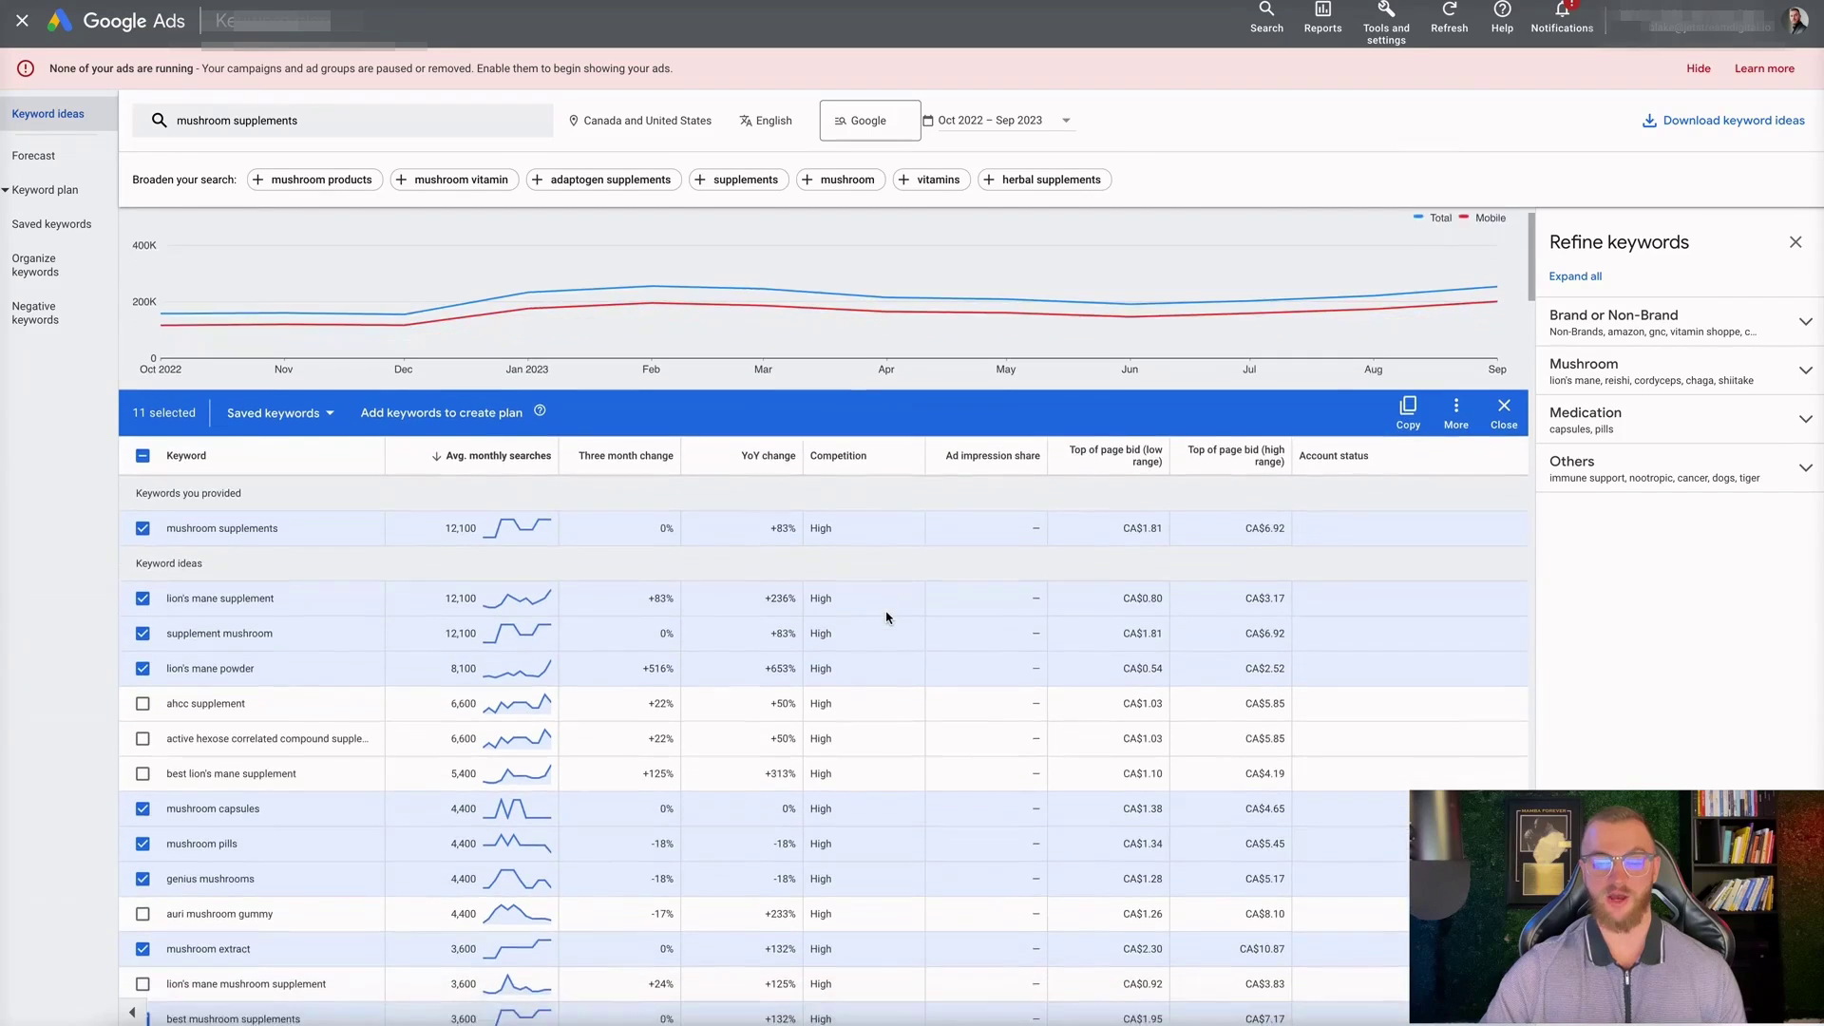
scroll(889, 612, down, 1)
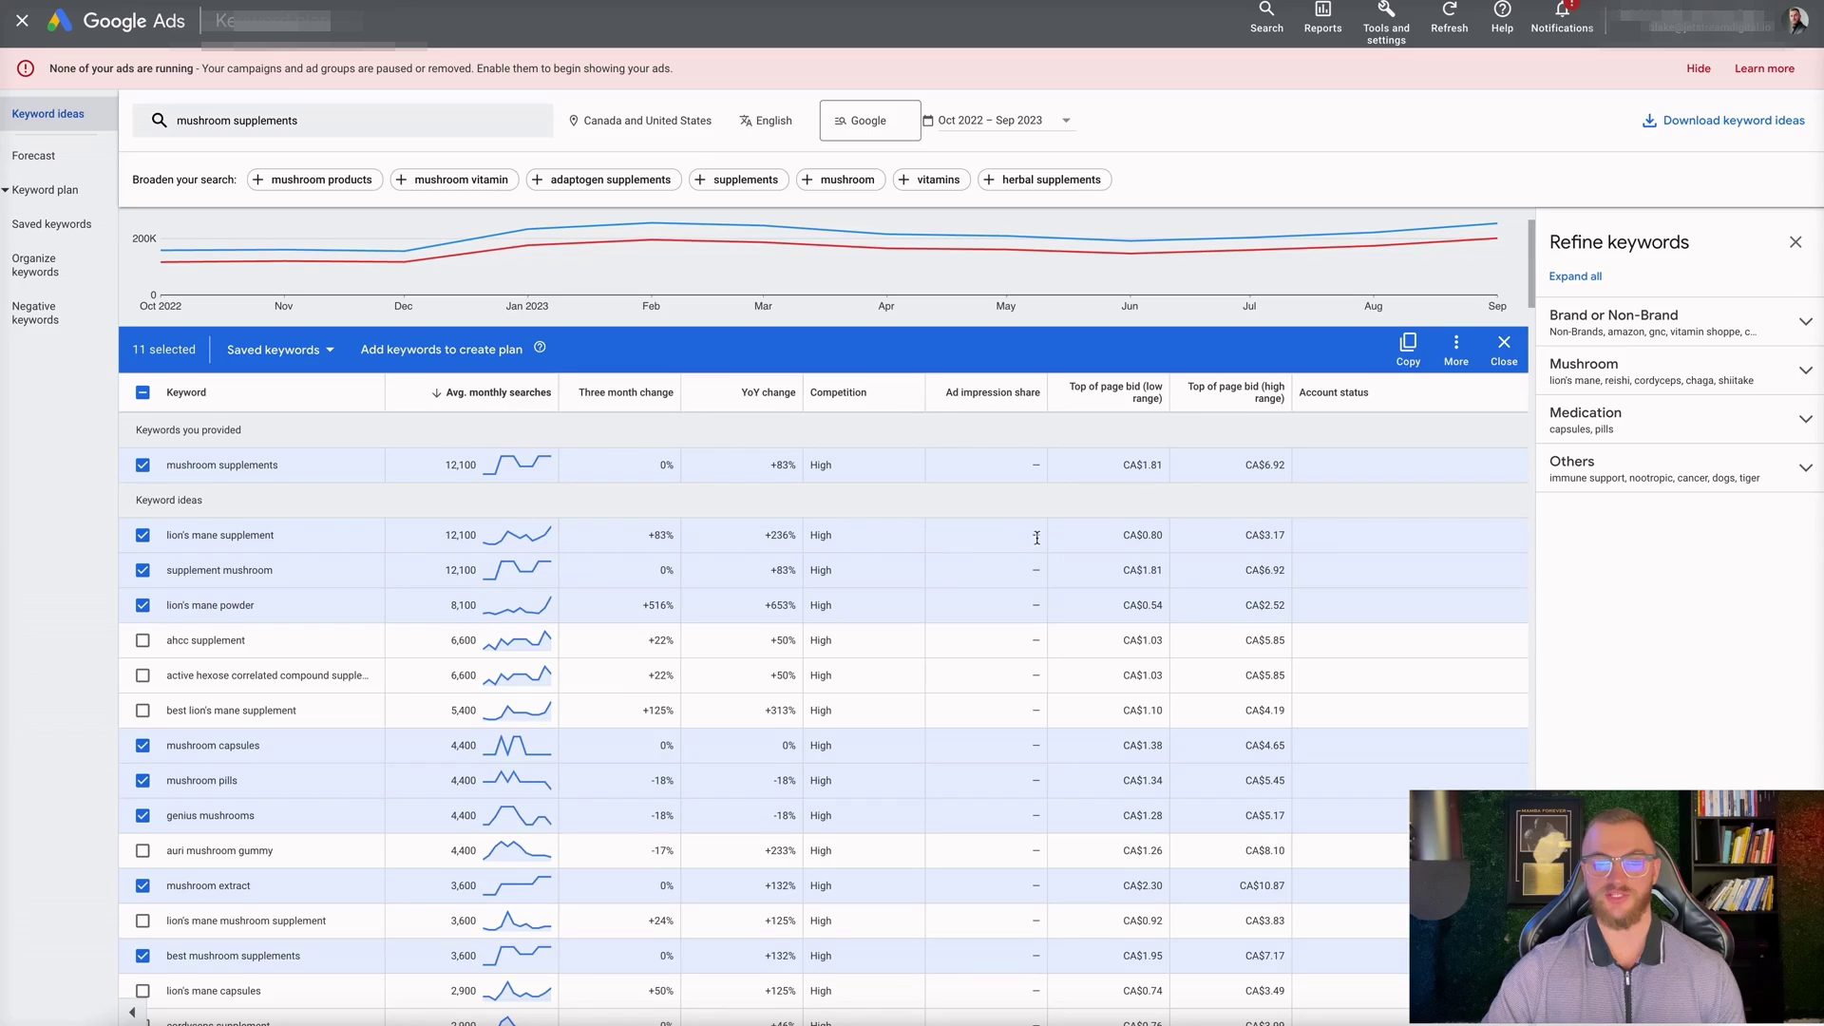
scroll(1002, 717, down, 5)
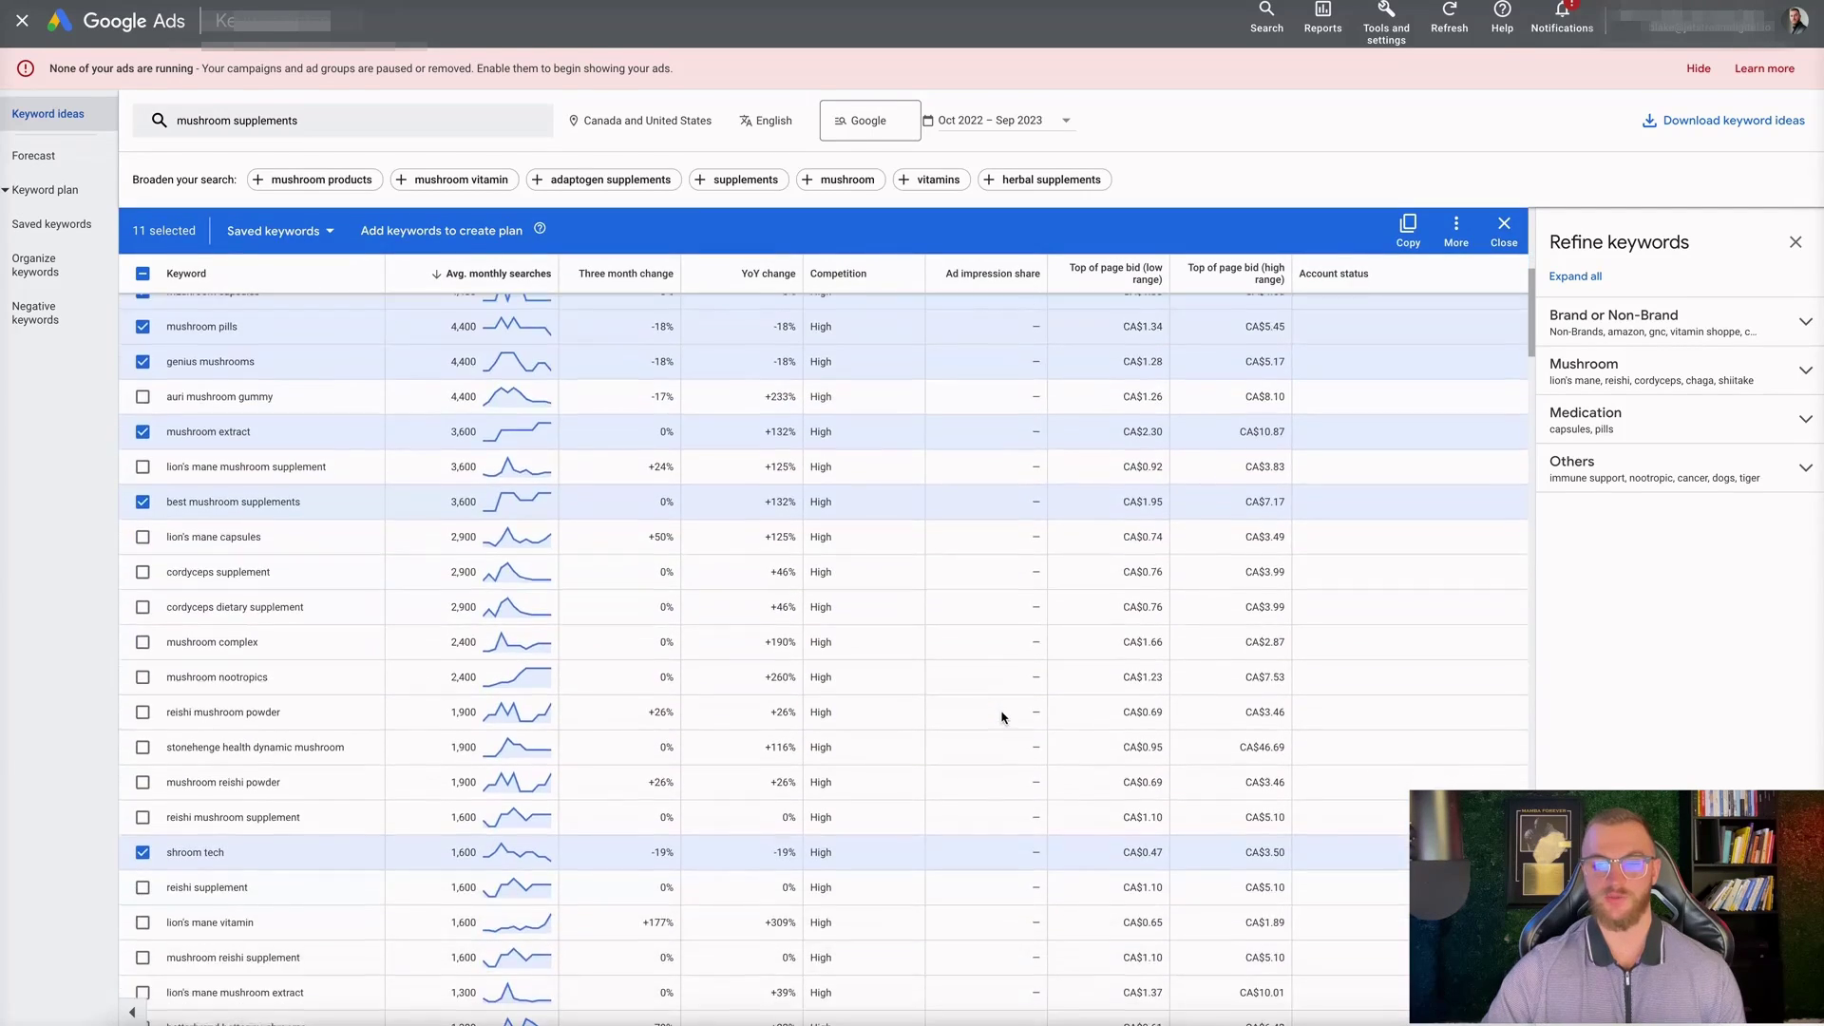
scroll(1002, 718, up, 5)
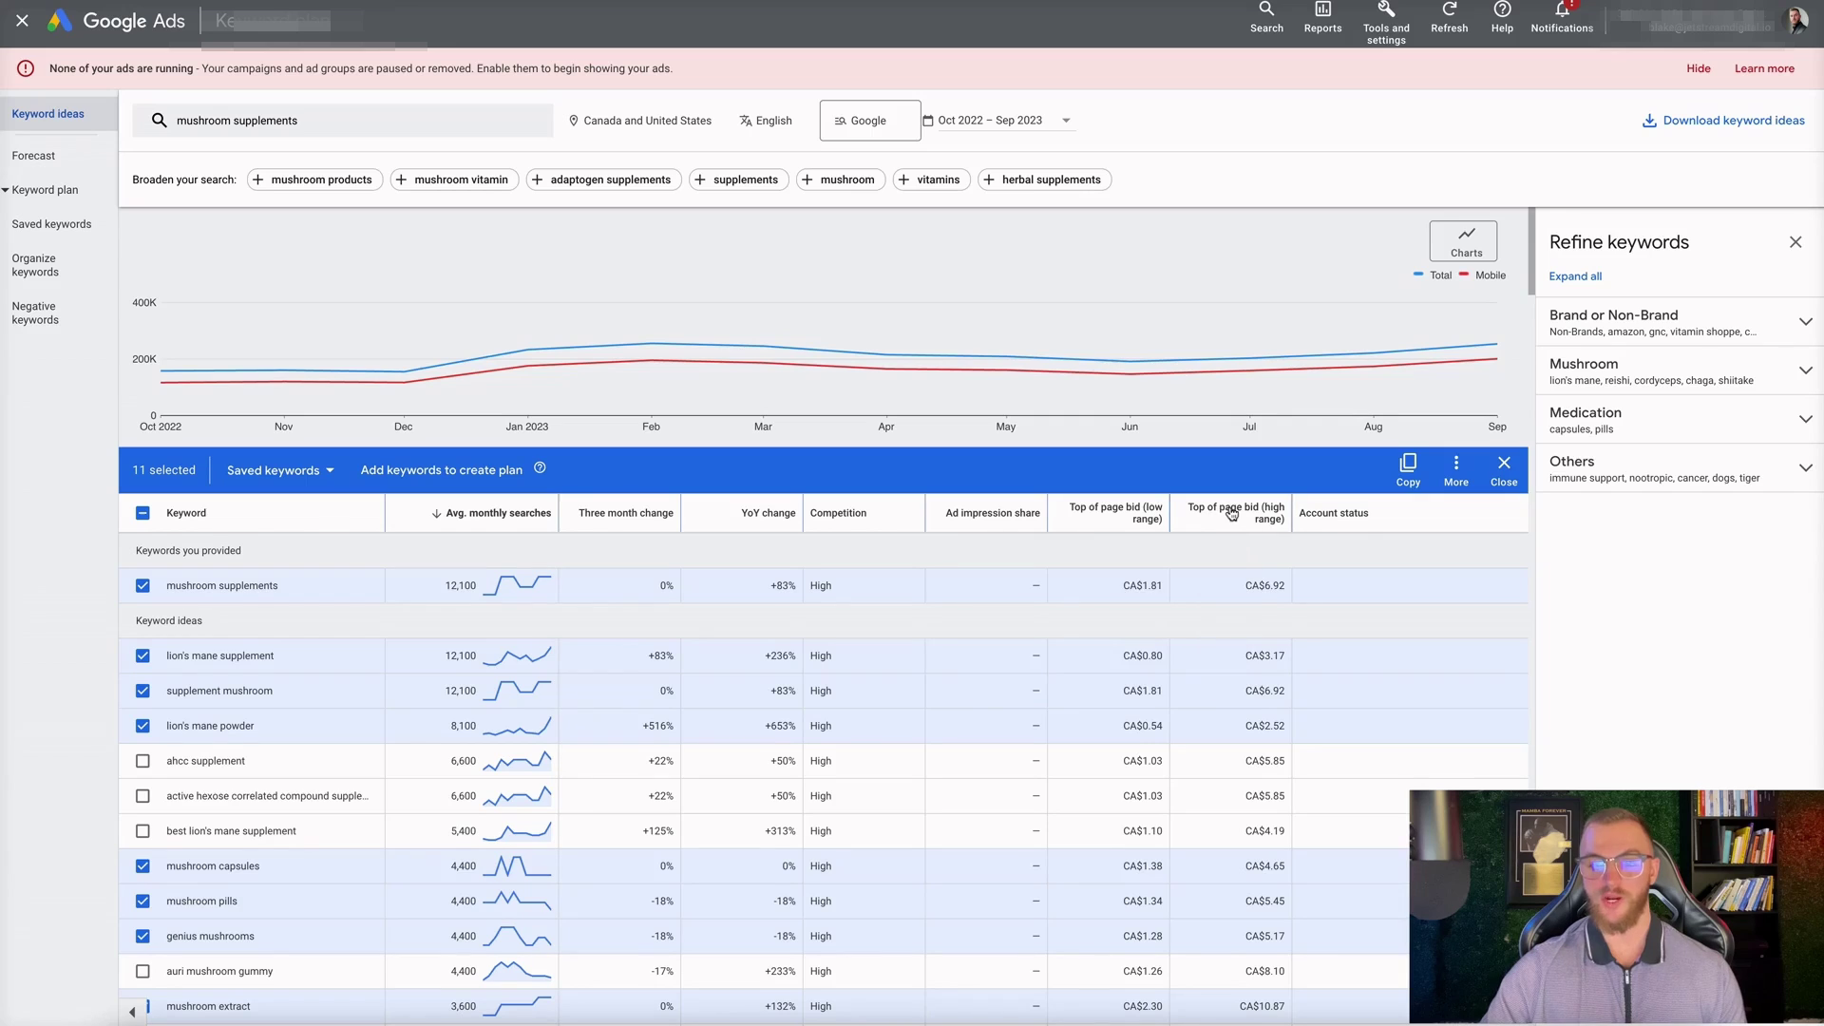
mouse_move(1234, 515)
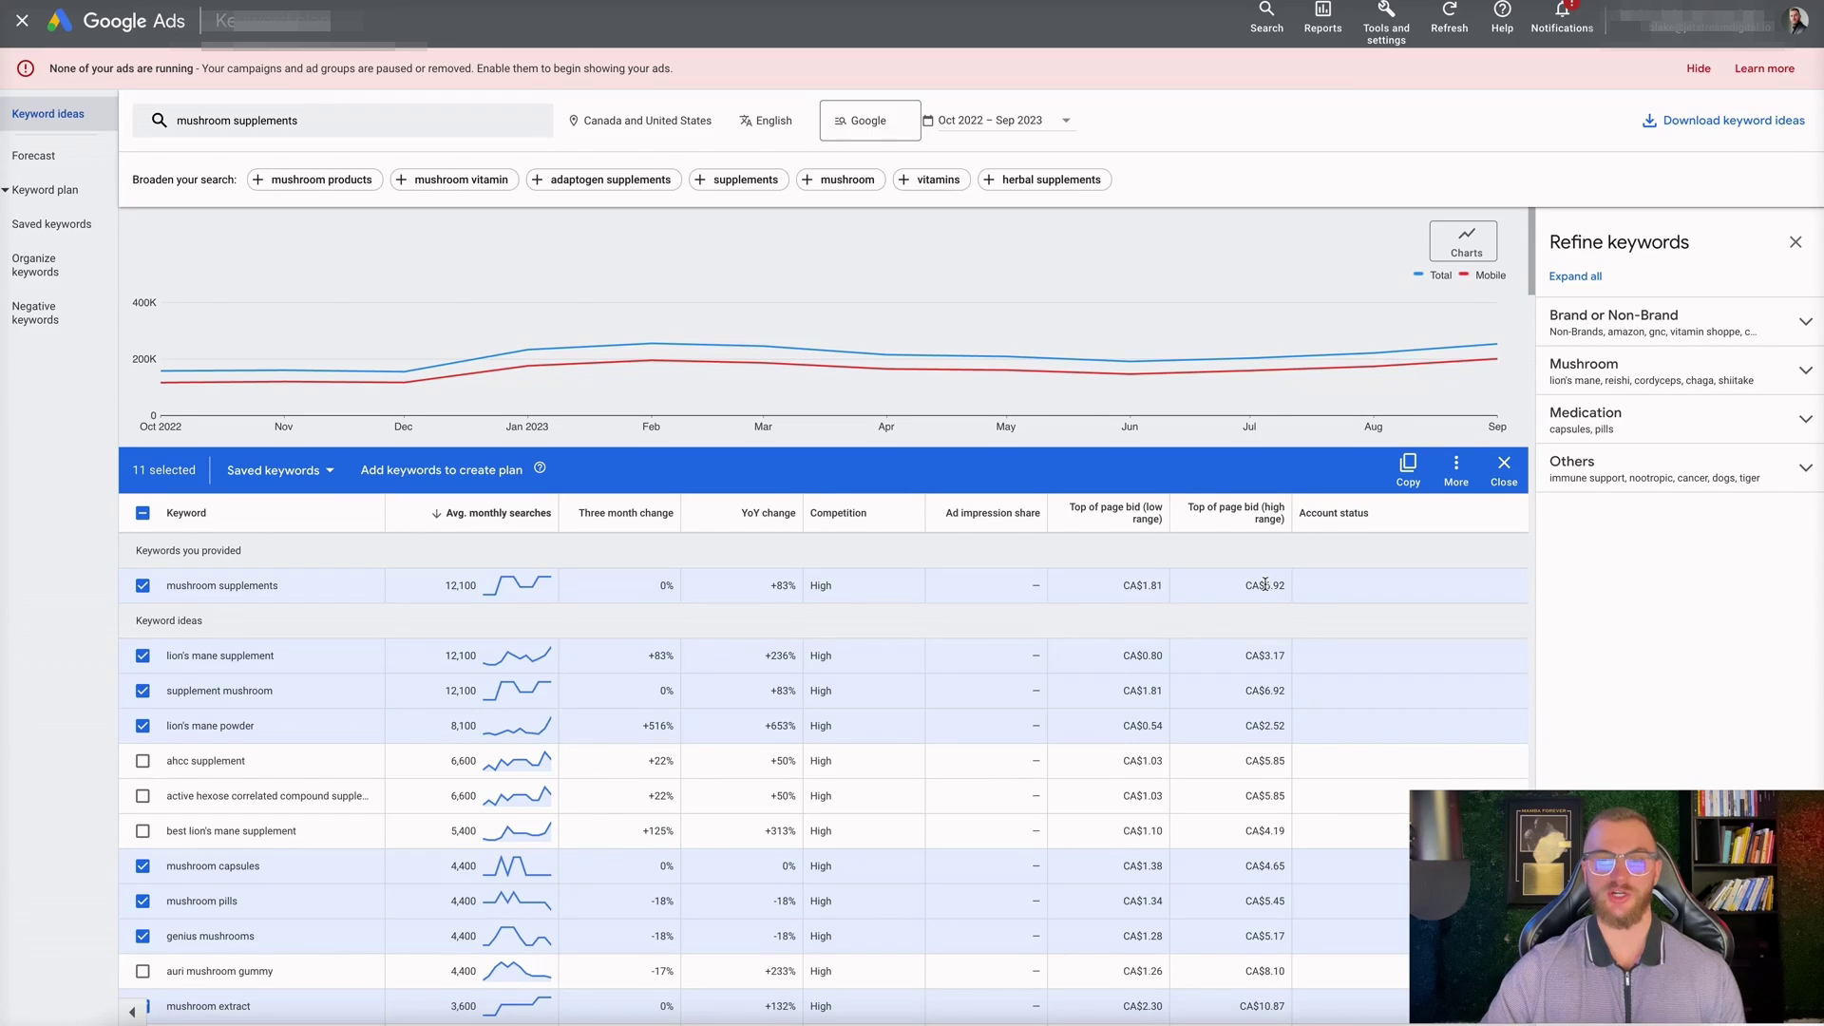
Save the selected mushroom keywords to the plan and generate a forecast for all saved keywords.
drag(1245, 658, 1287, 662)
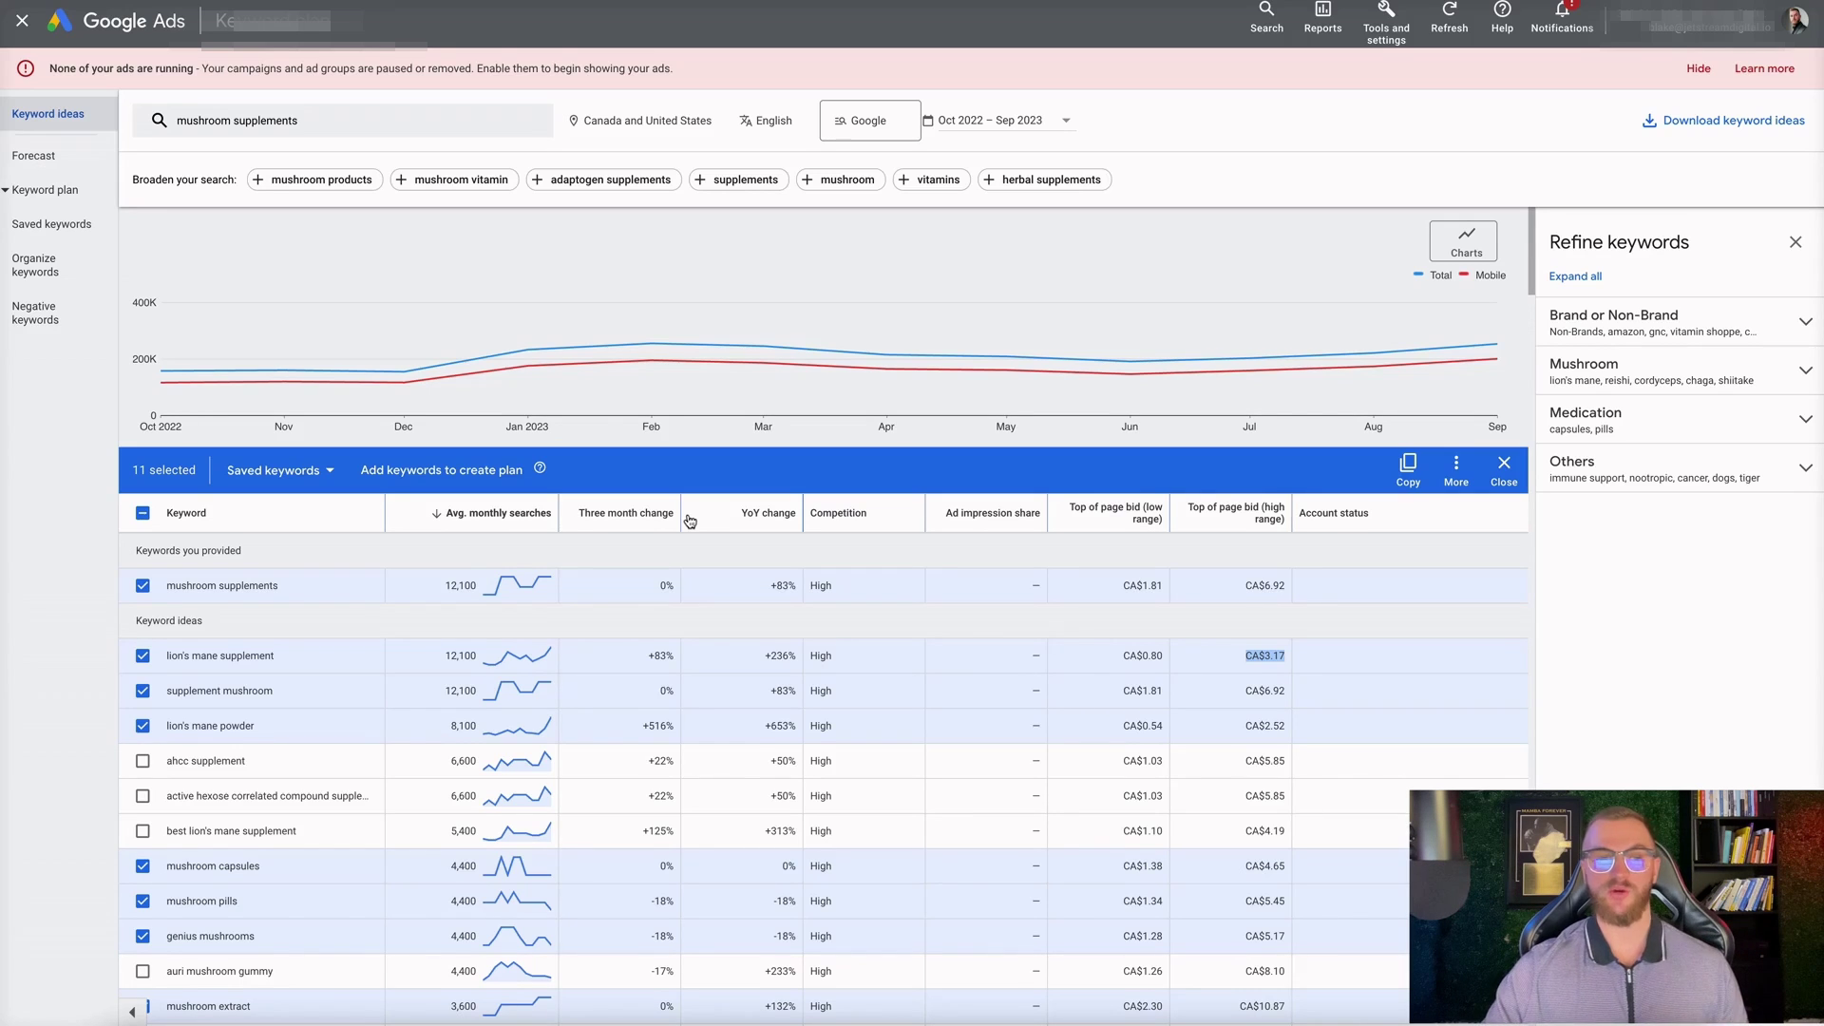
click(426, 475)
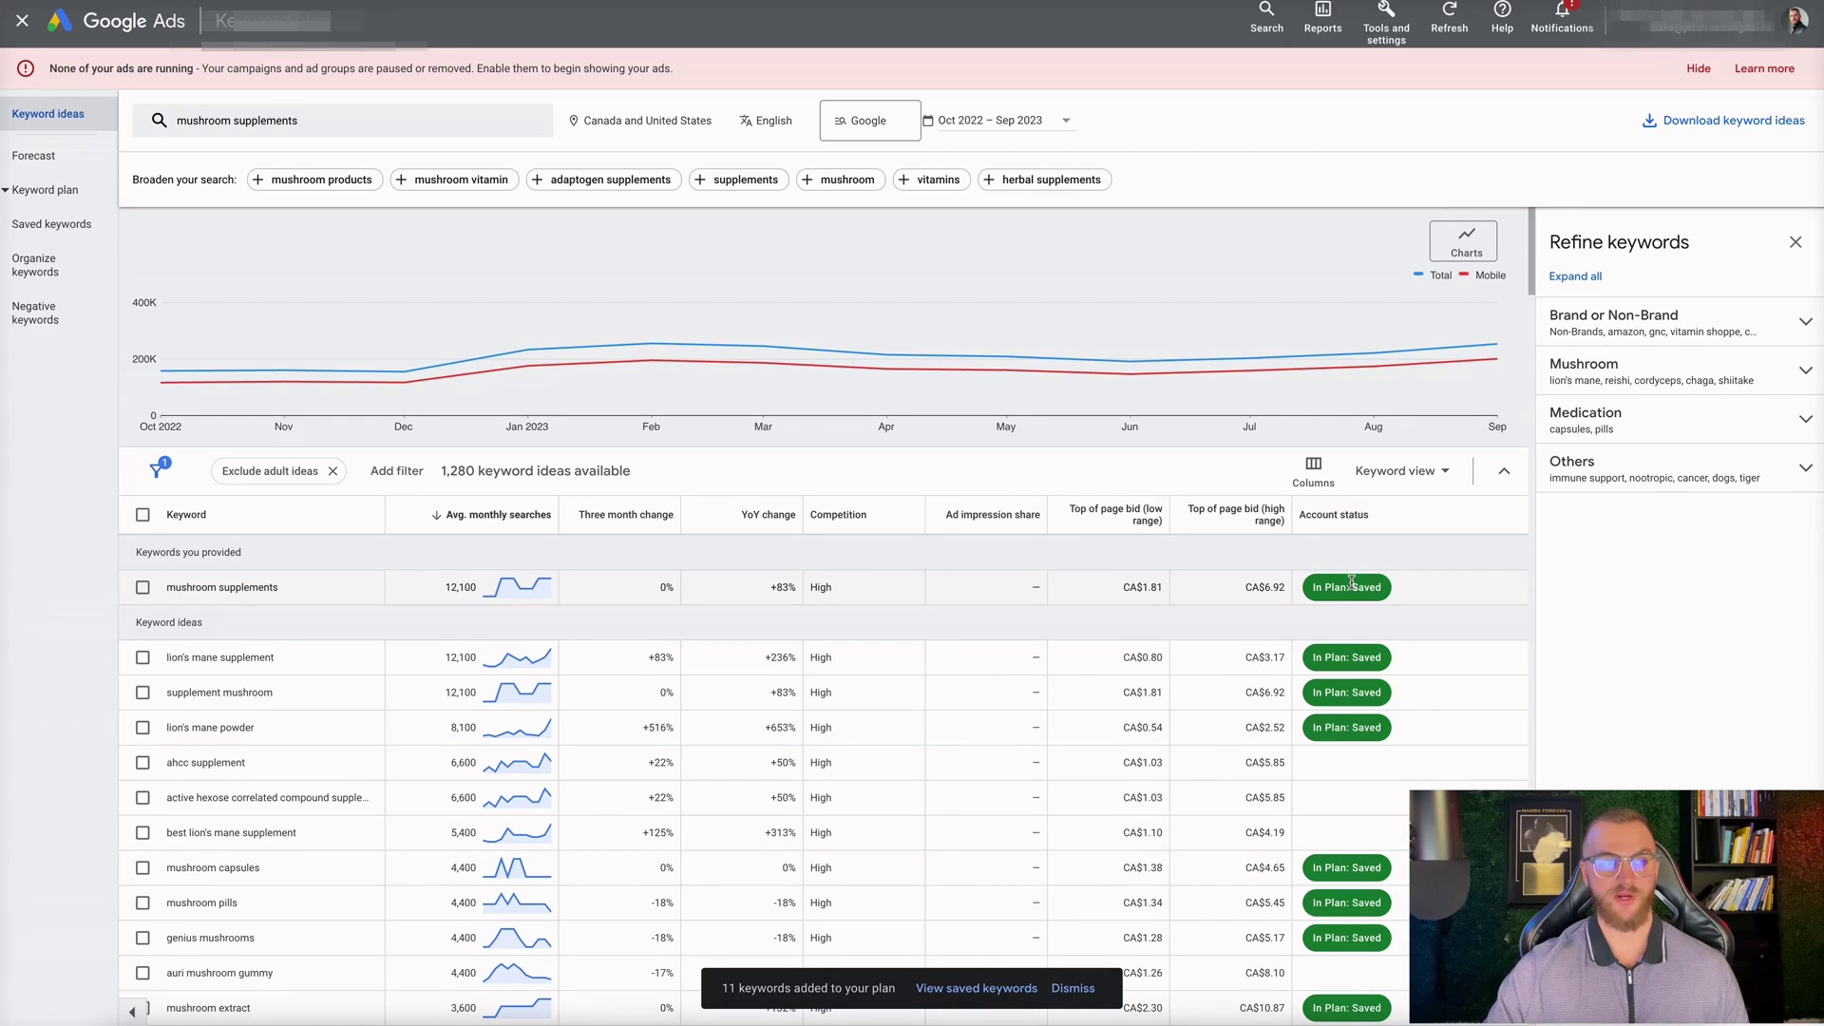
click(50, 155)
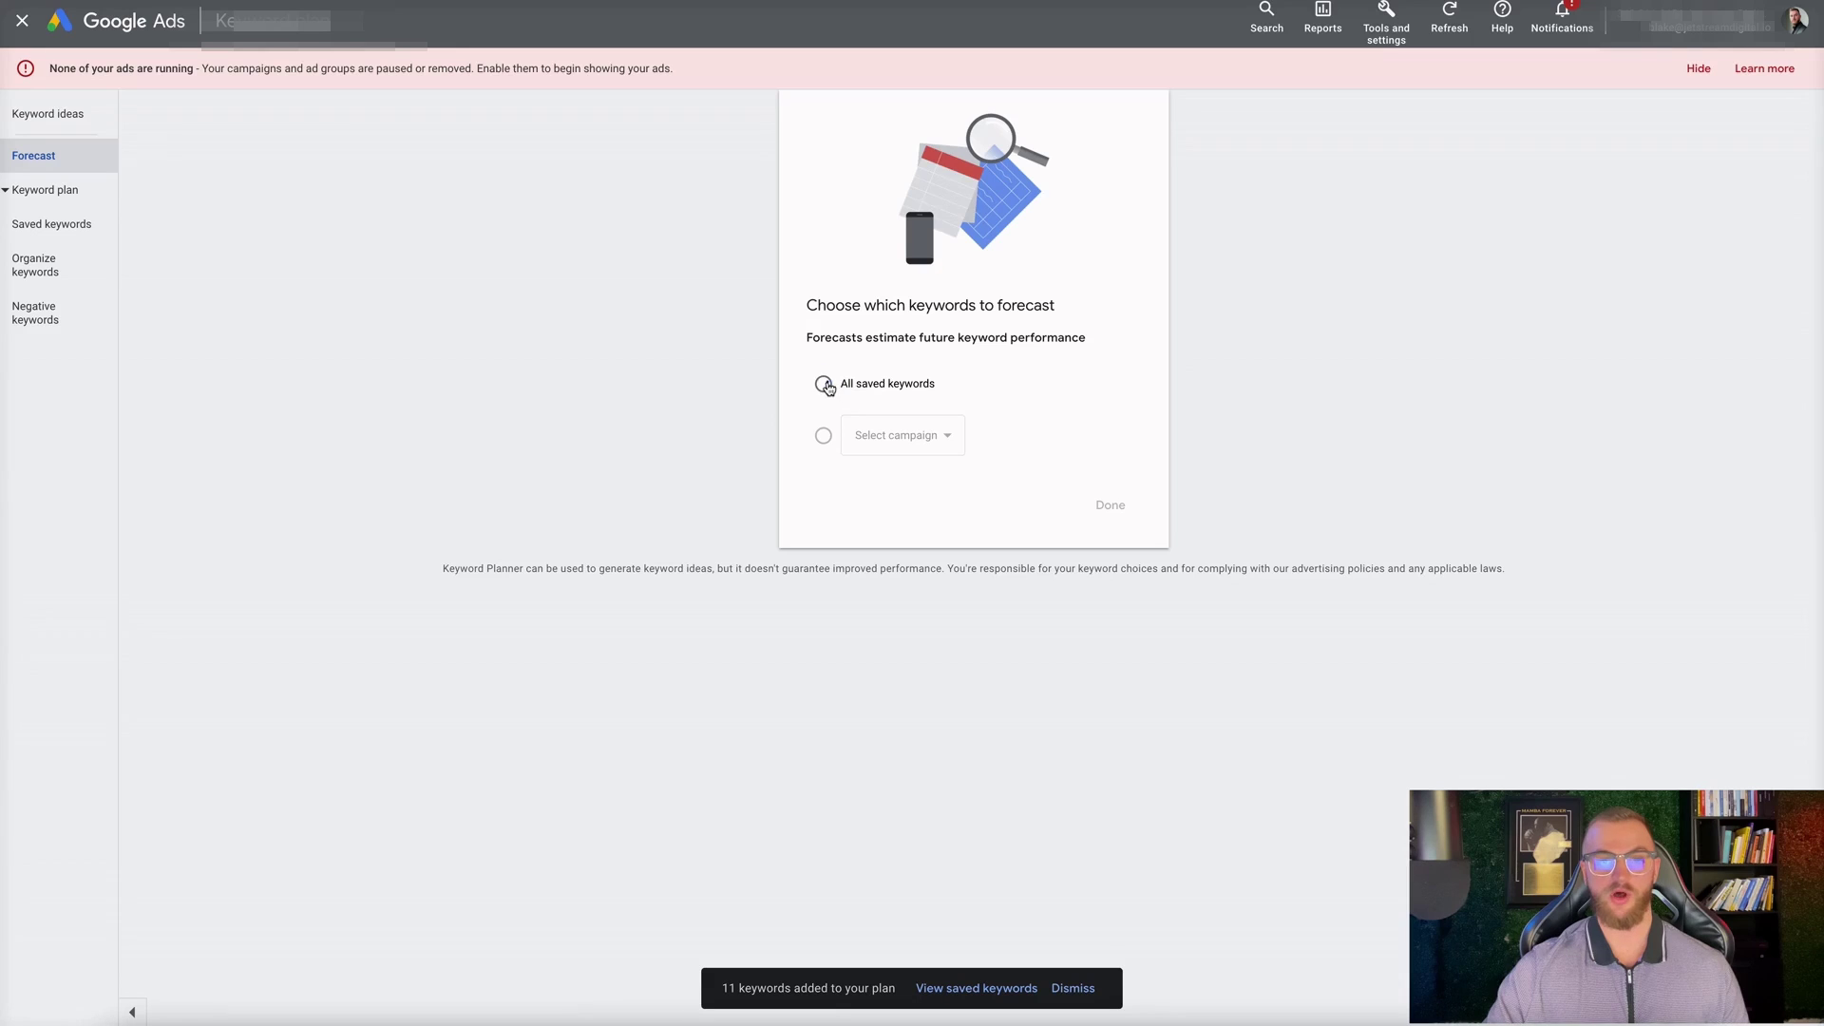
click(824, 385)
click(1106, 503)
scroll(711, 496, down, 2)
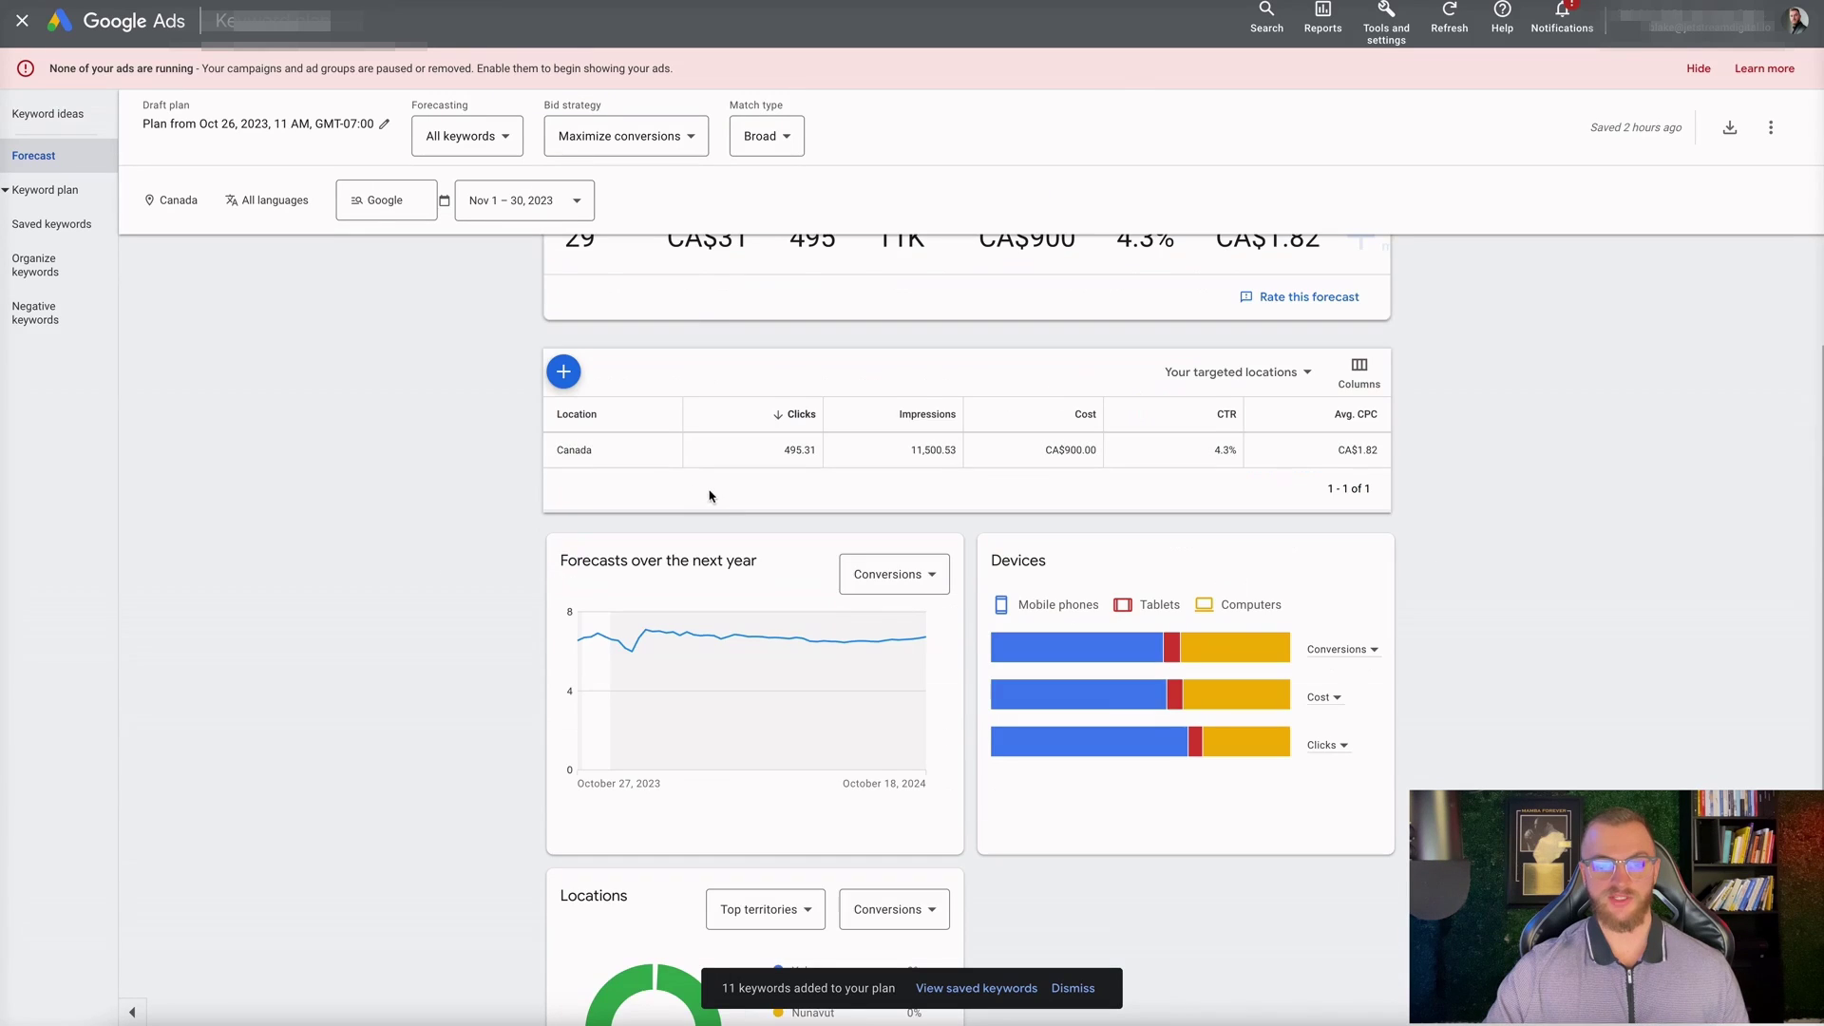
scroll(711, 496, down, 2)
scroll(715, 499, up, 4)
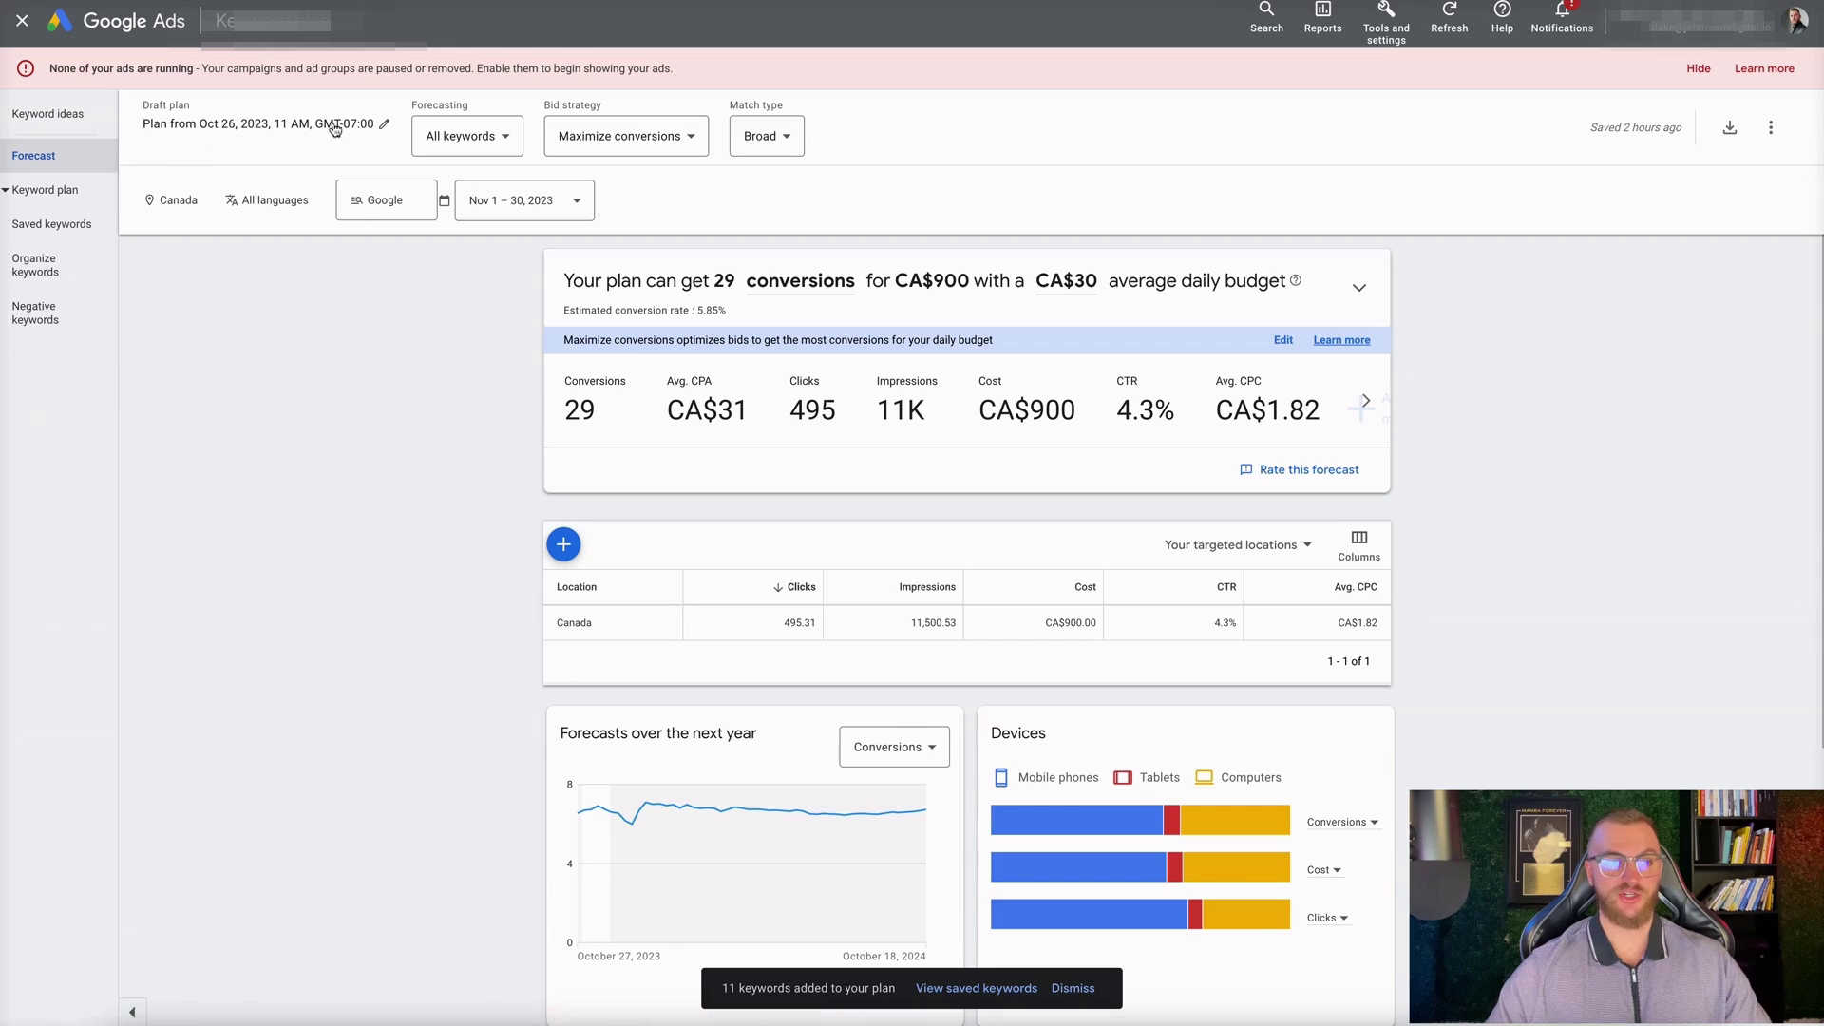
Rename the draft plan as "Mushrooms Keywords".
click(384, 124)
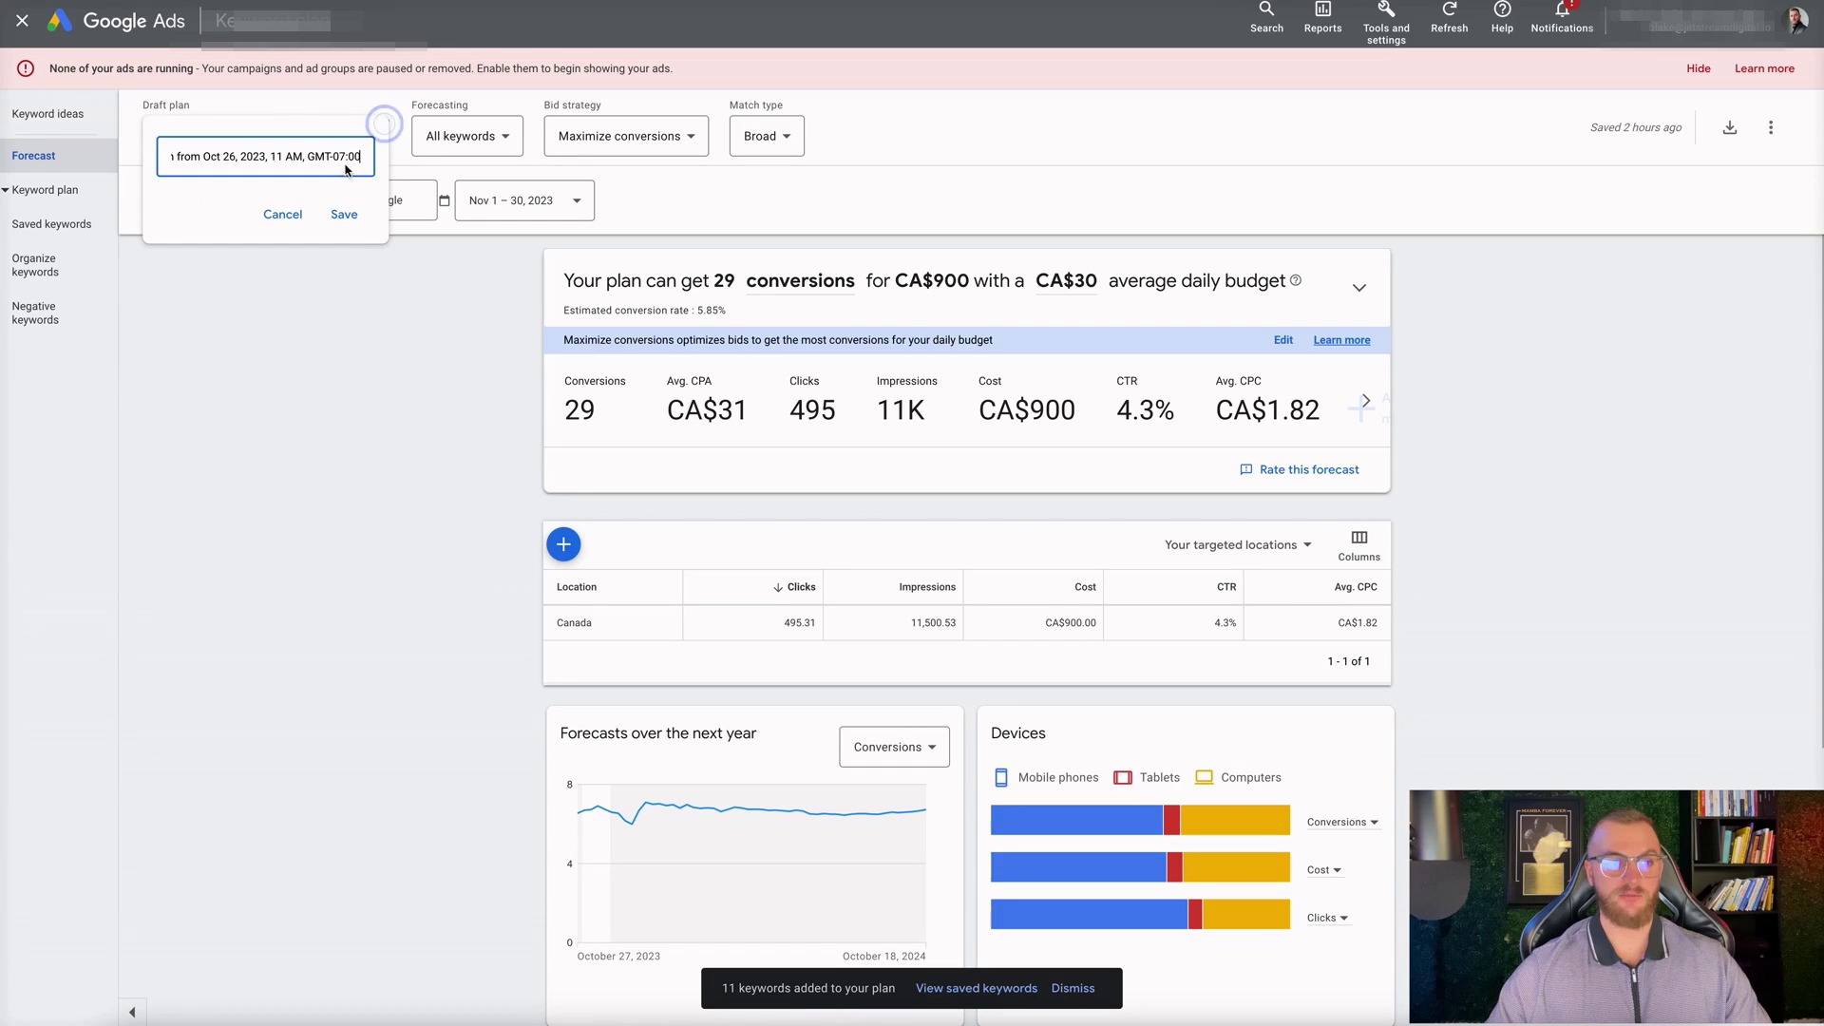
triple_click(335, 156)
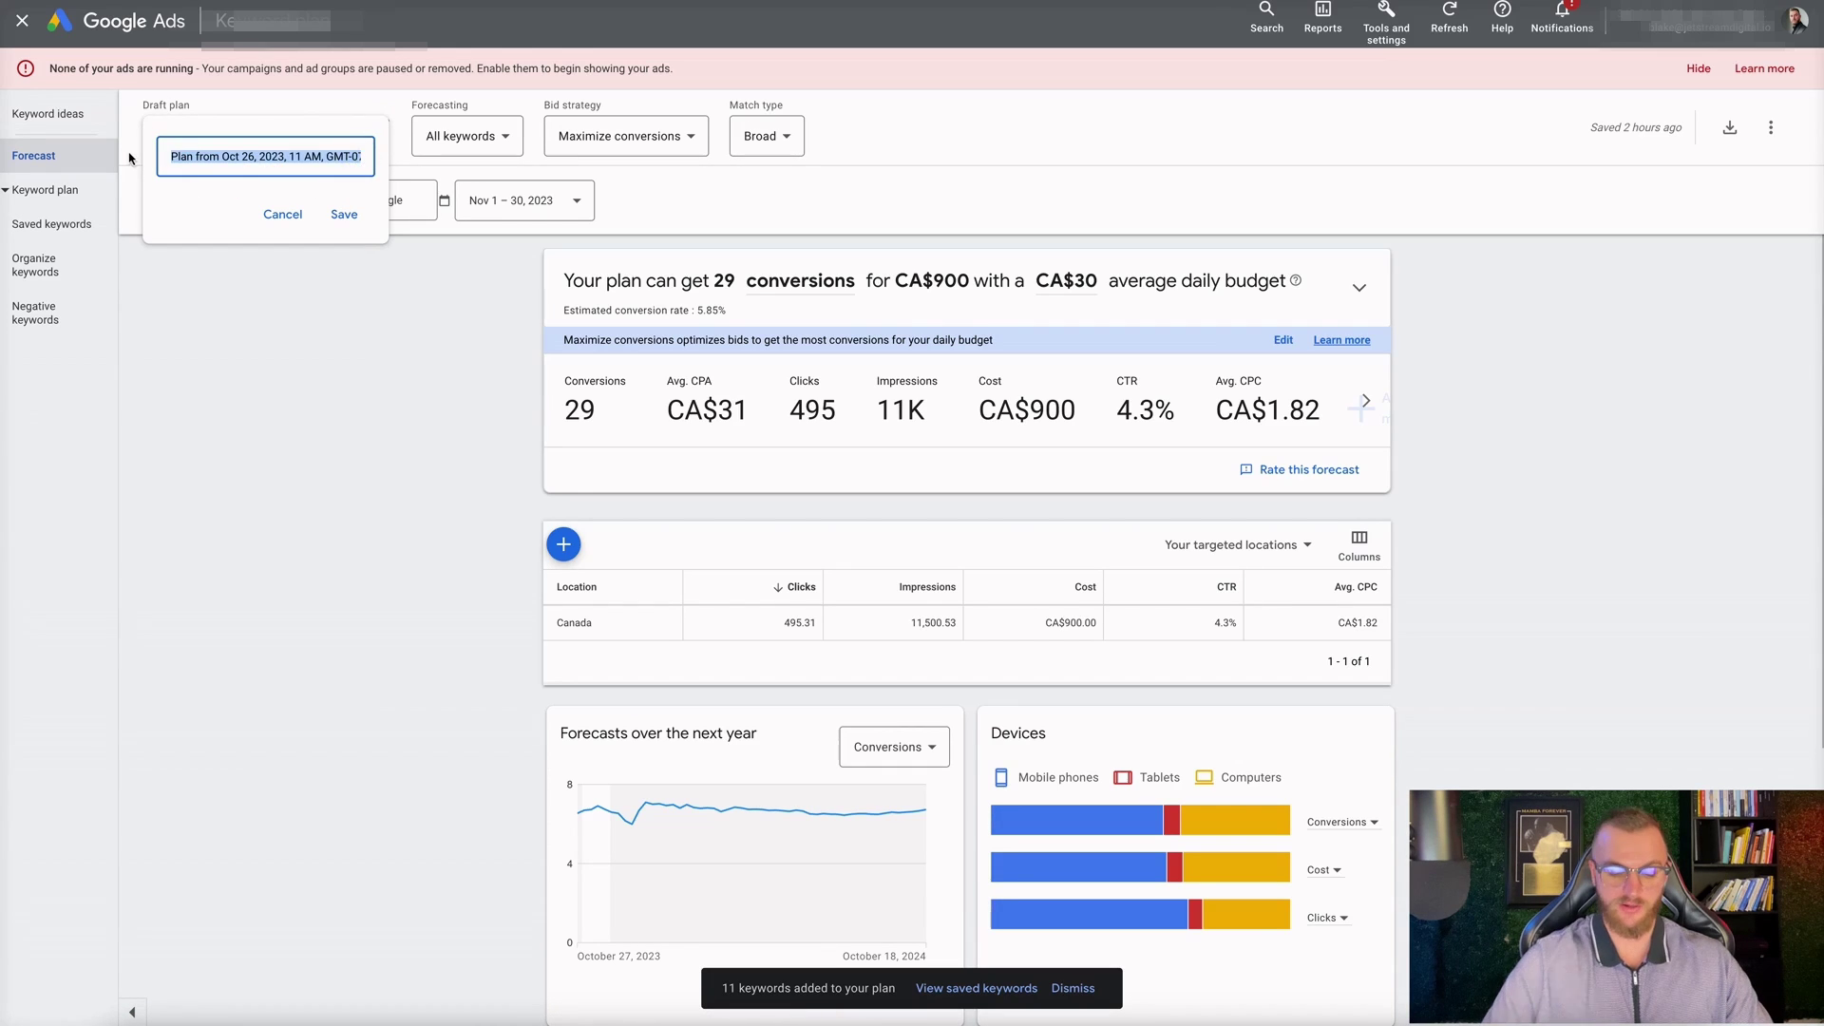
text(Mushrroms)
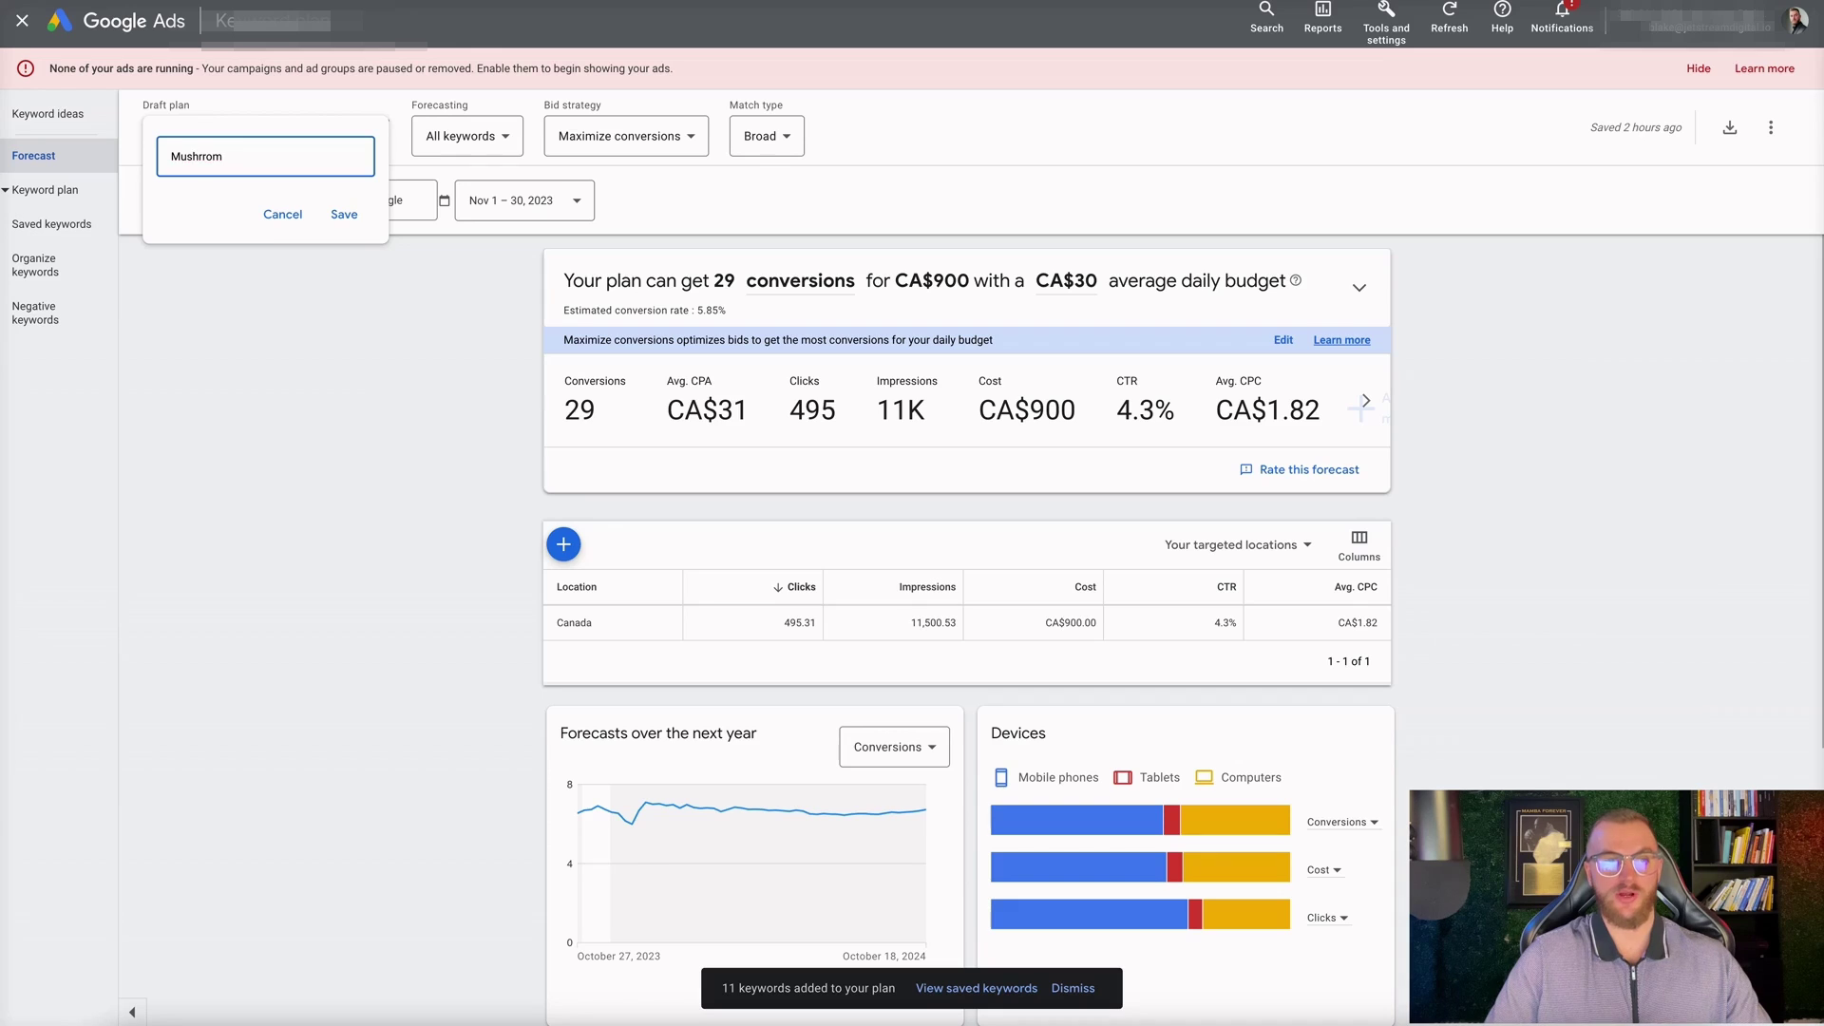
text(hr)
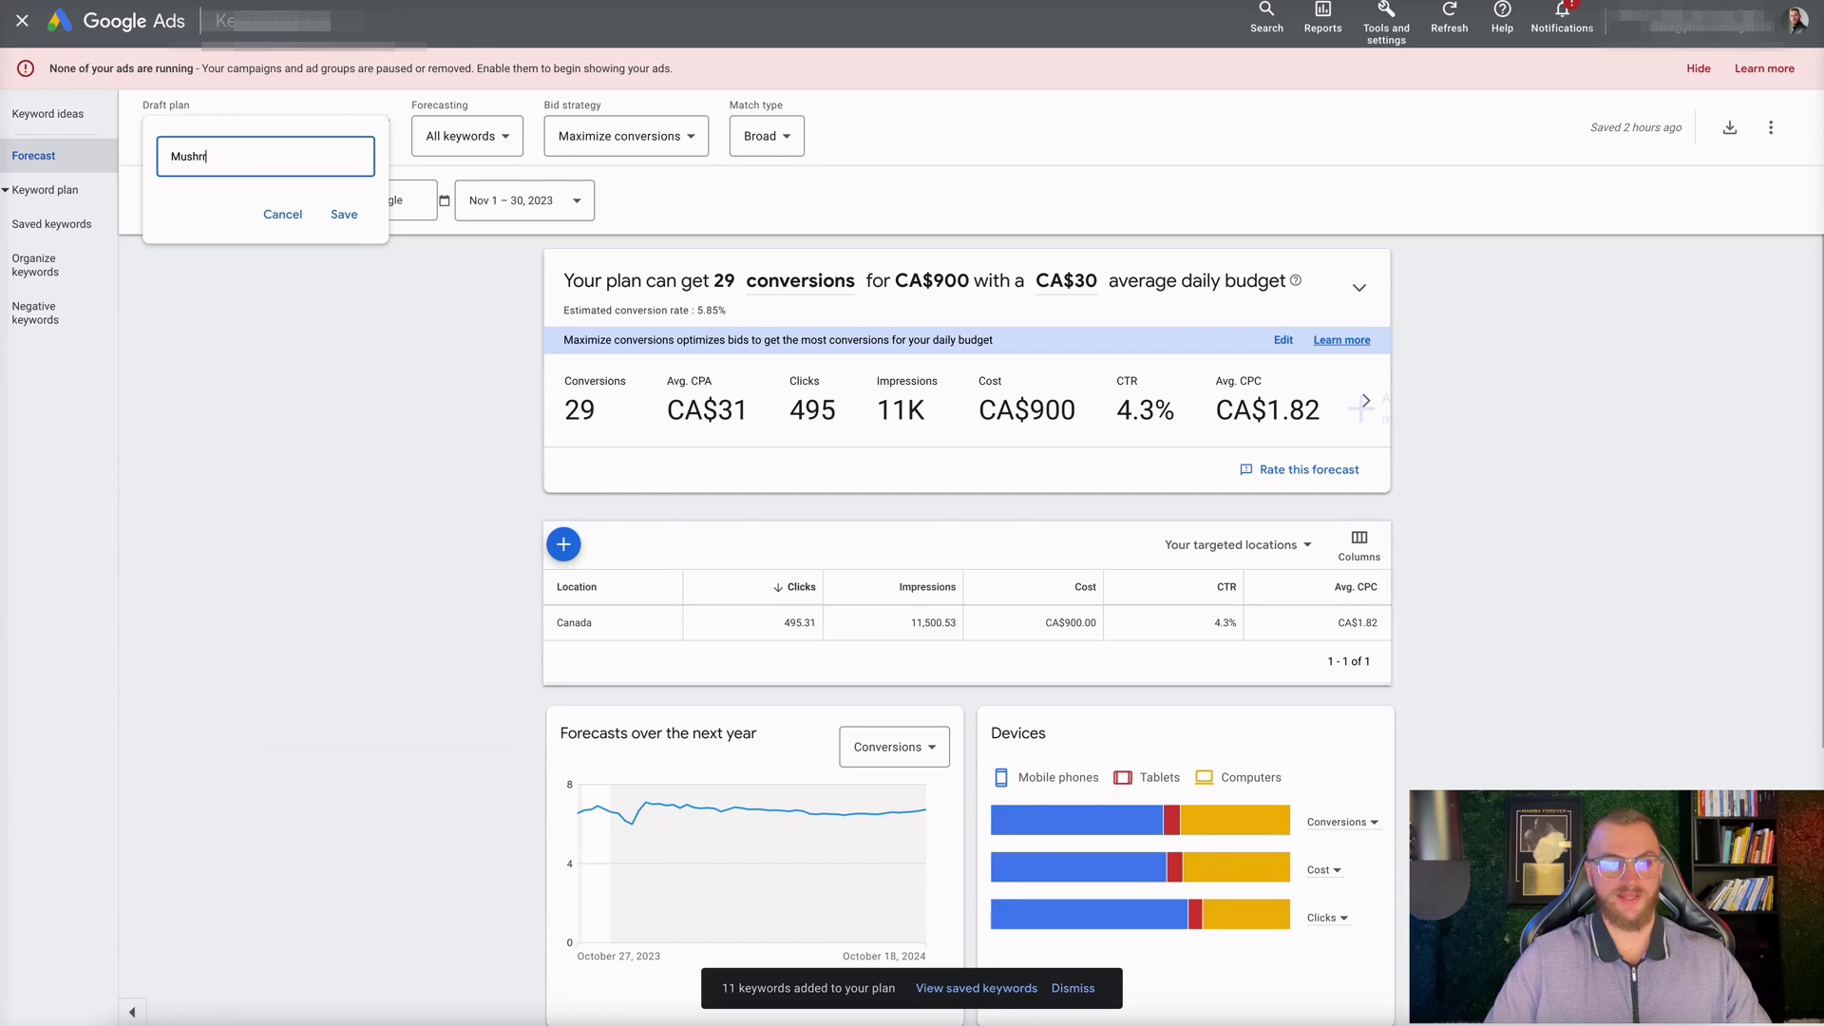
text(ooms Keywords)
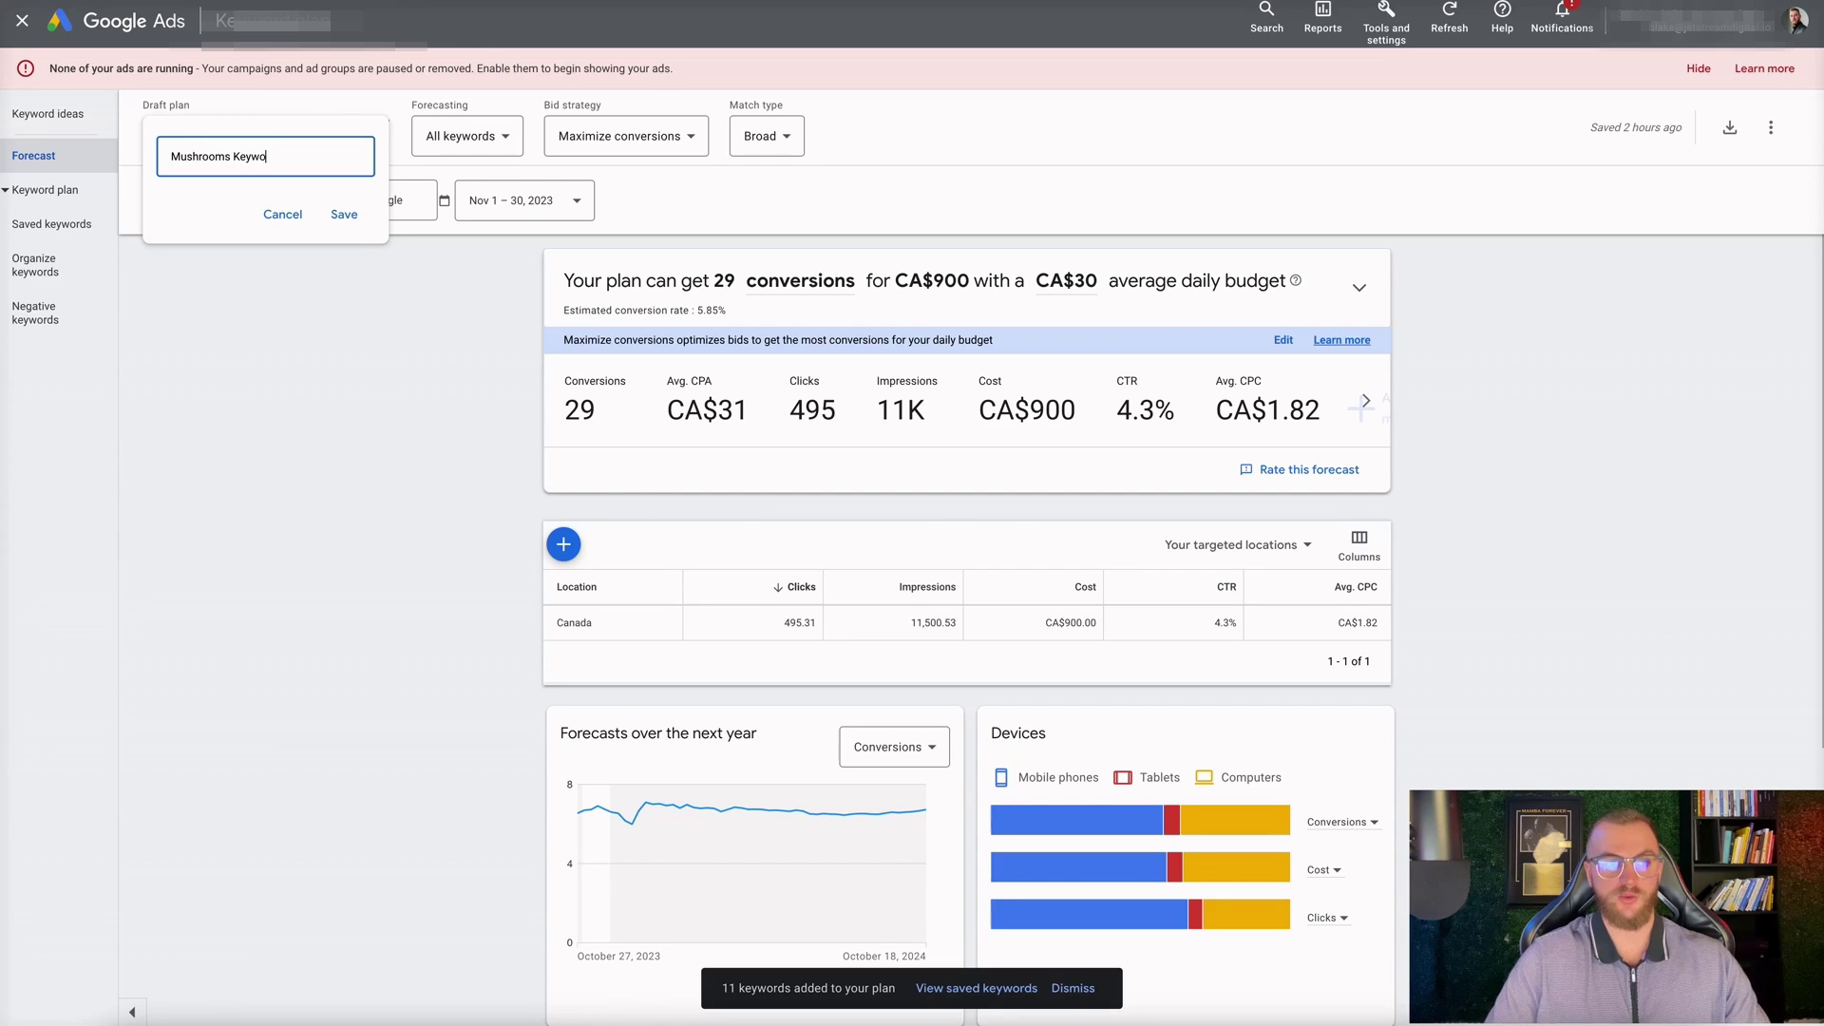
click(342, 214)
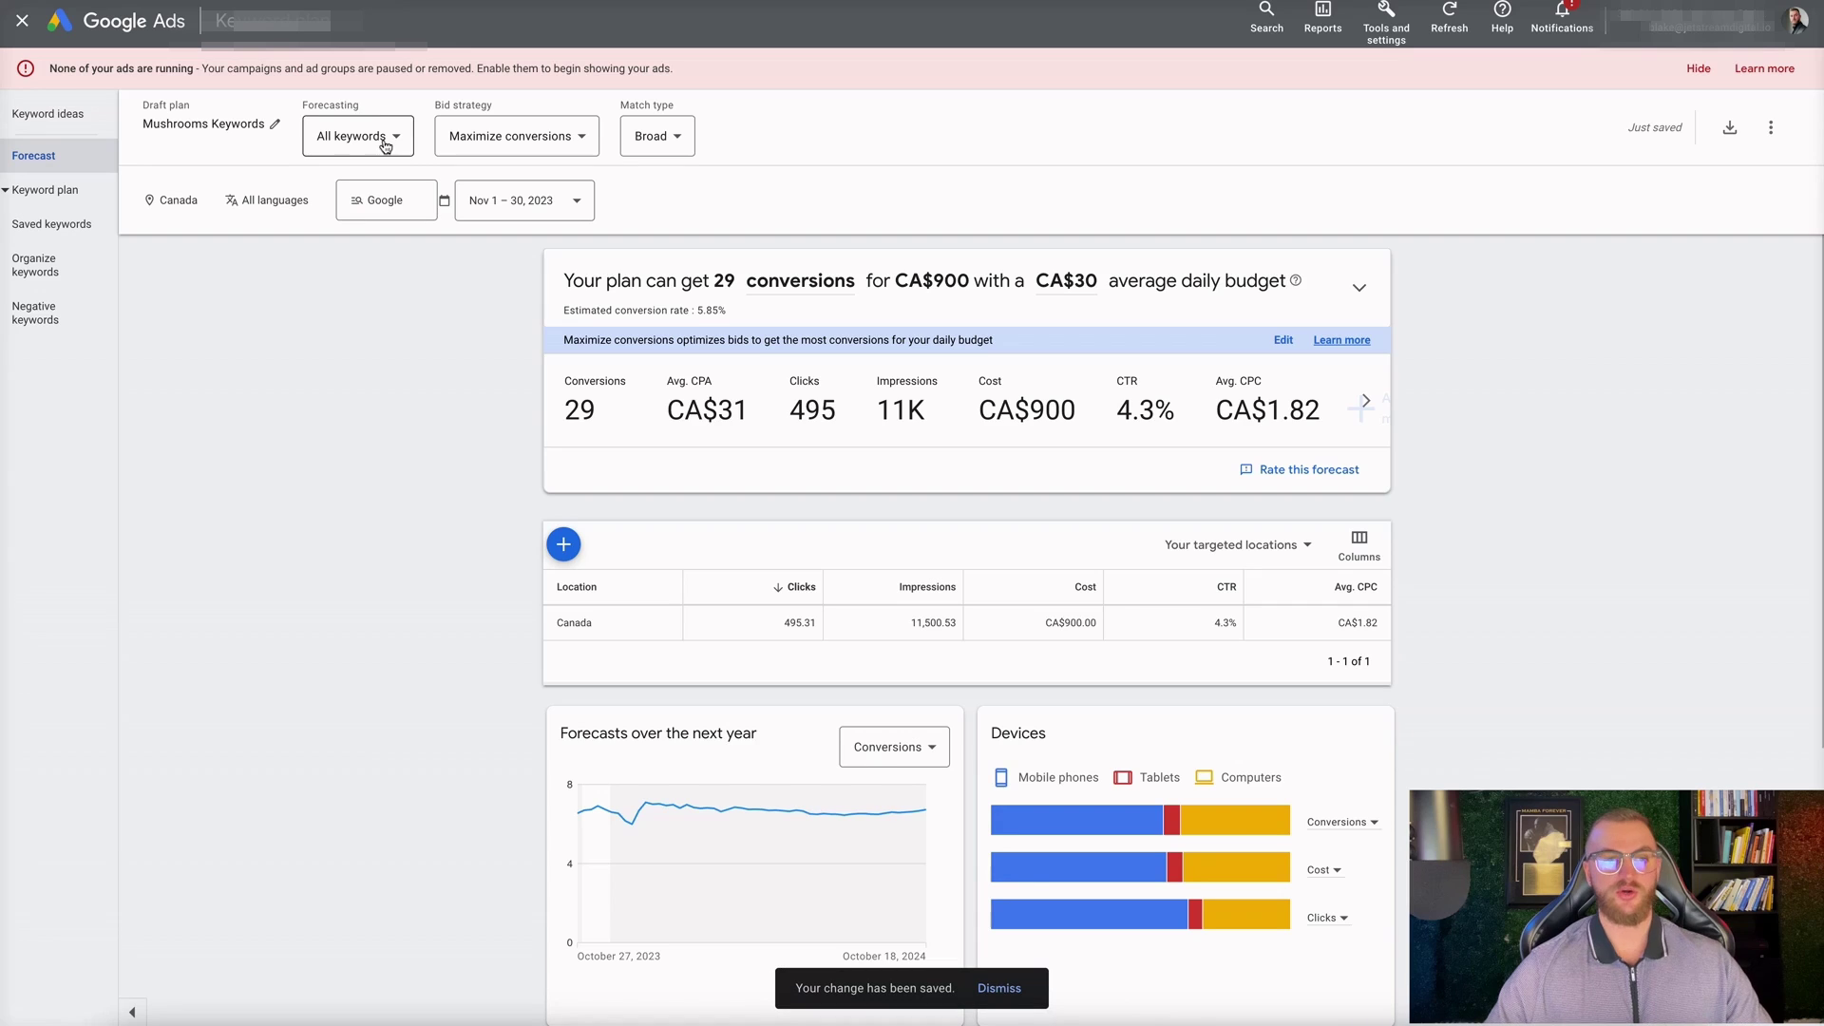
View the forecast's available bid strategies and keyword match types without changing either setting.
click(556, 147)
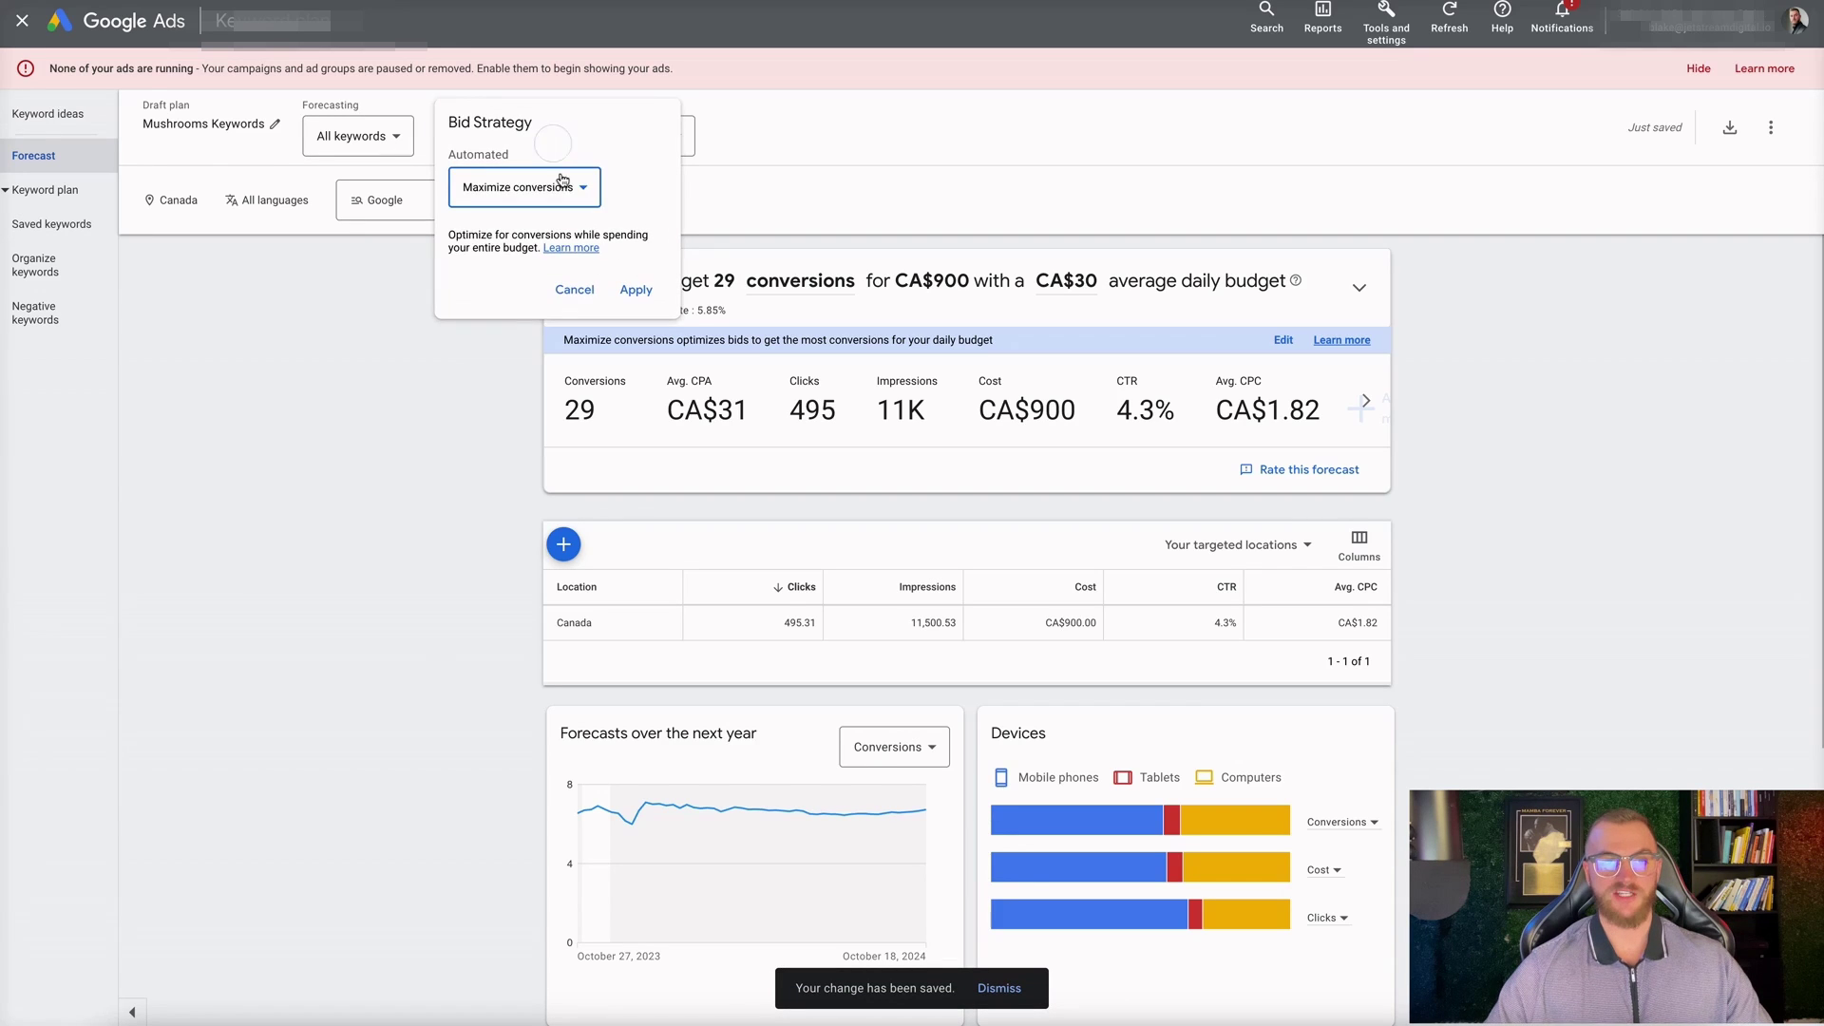
click(566, 187)
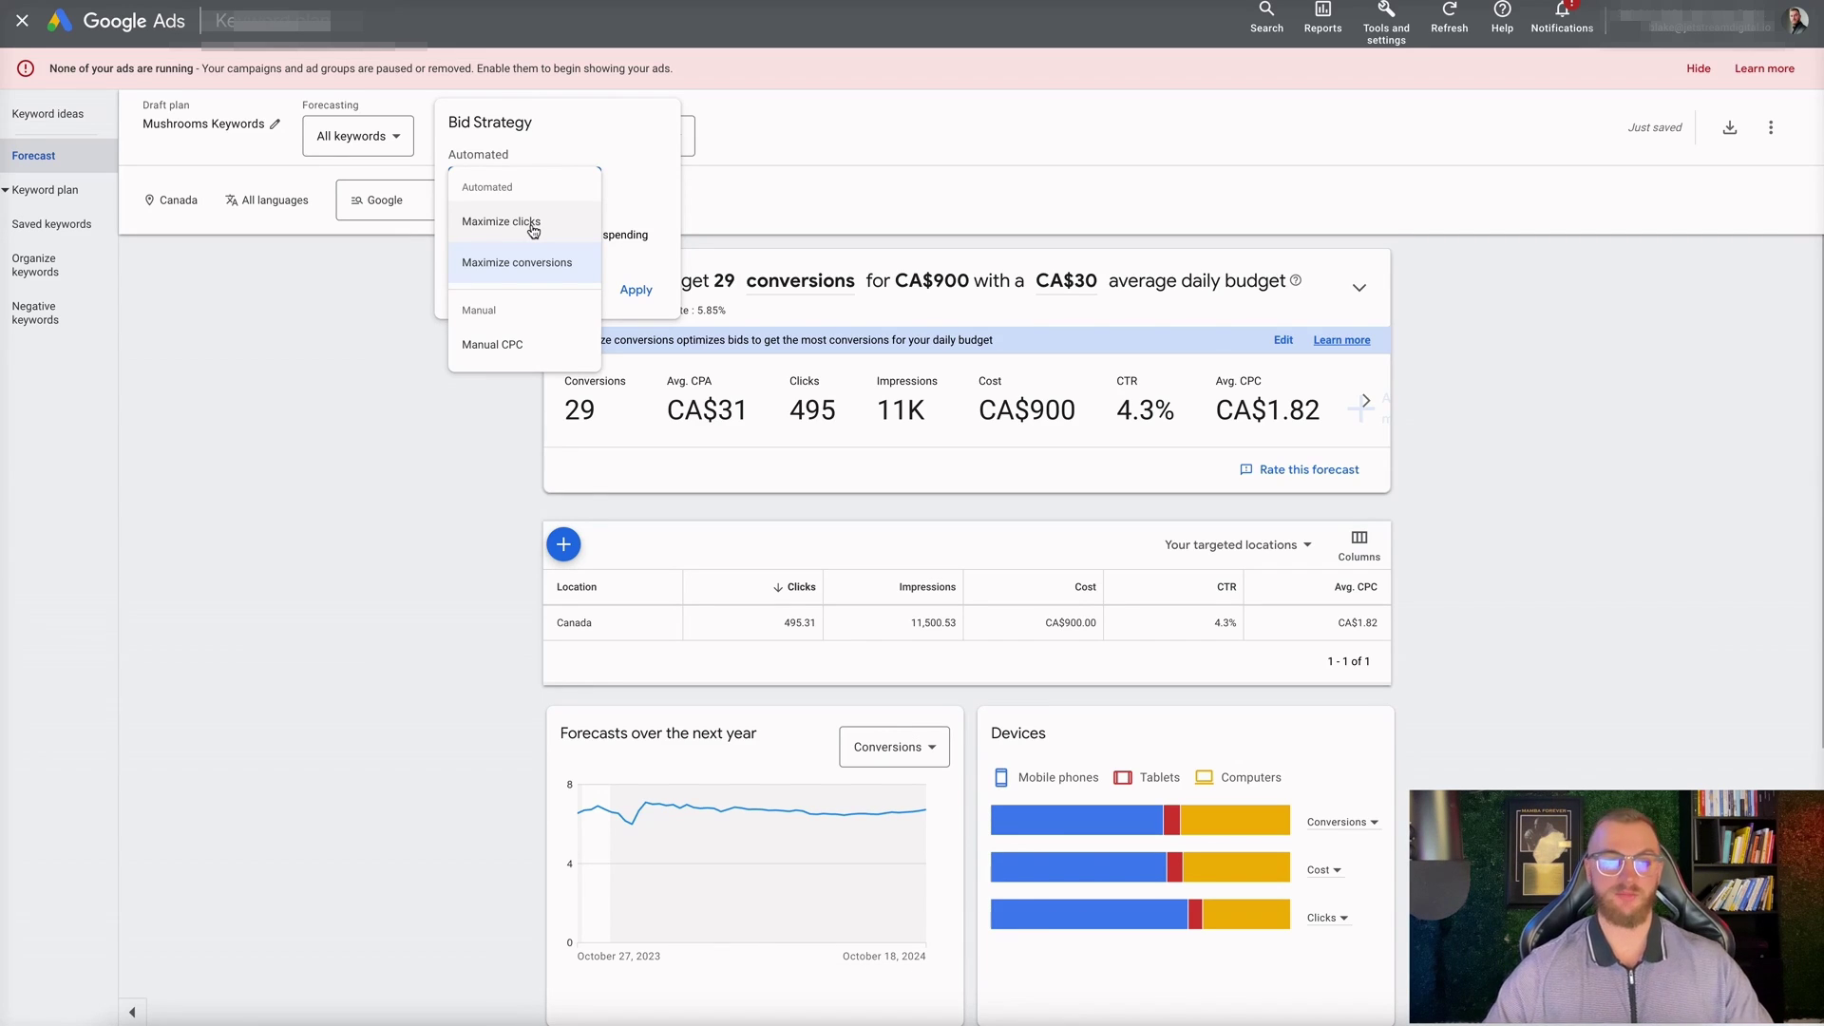
click(314, 326)
click(681, 134)
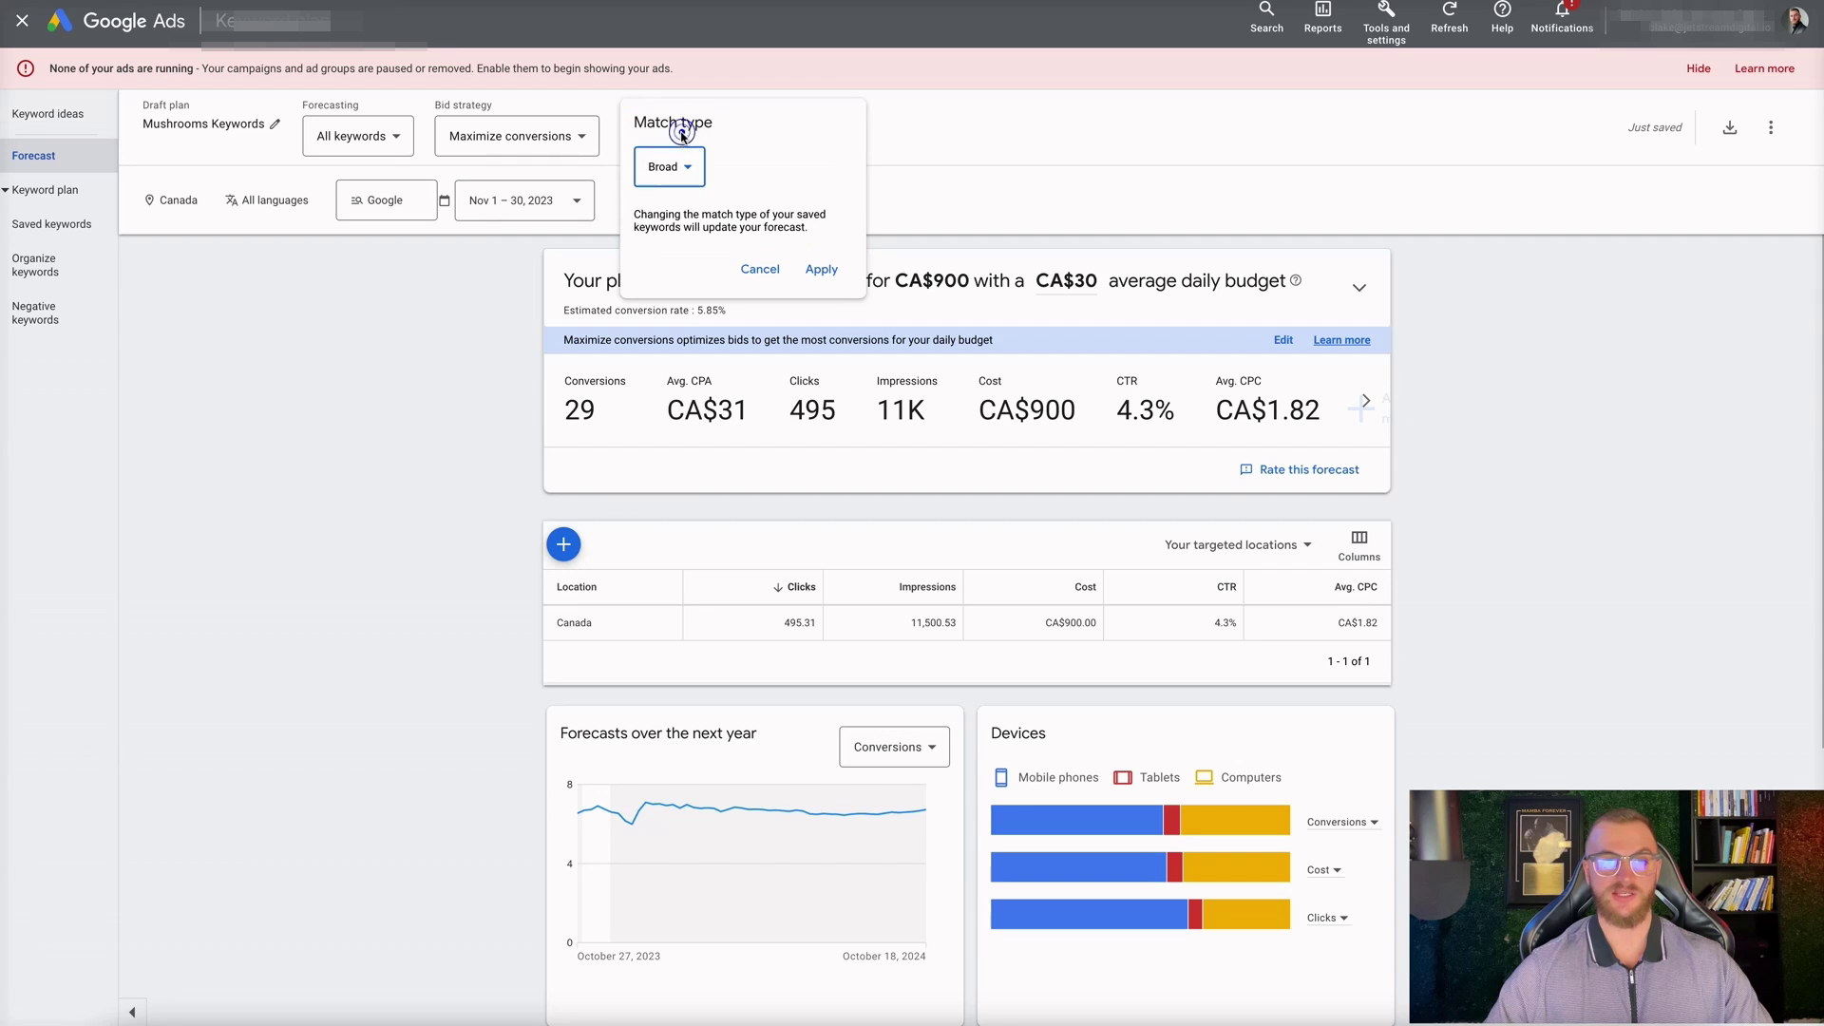
click(682, 164)
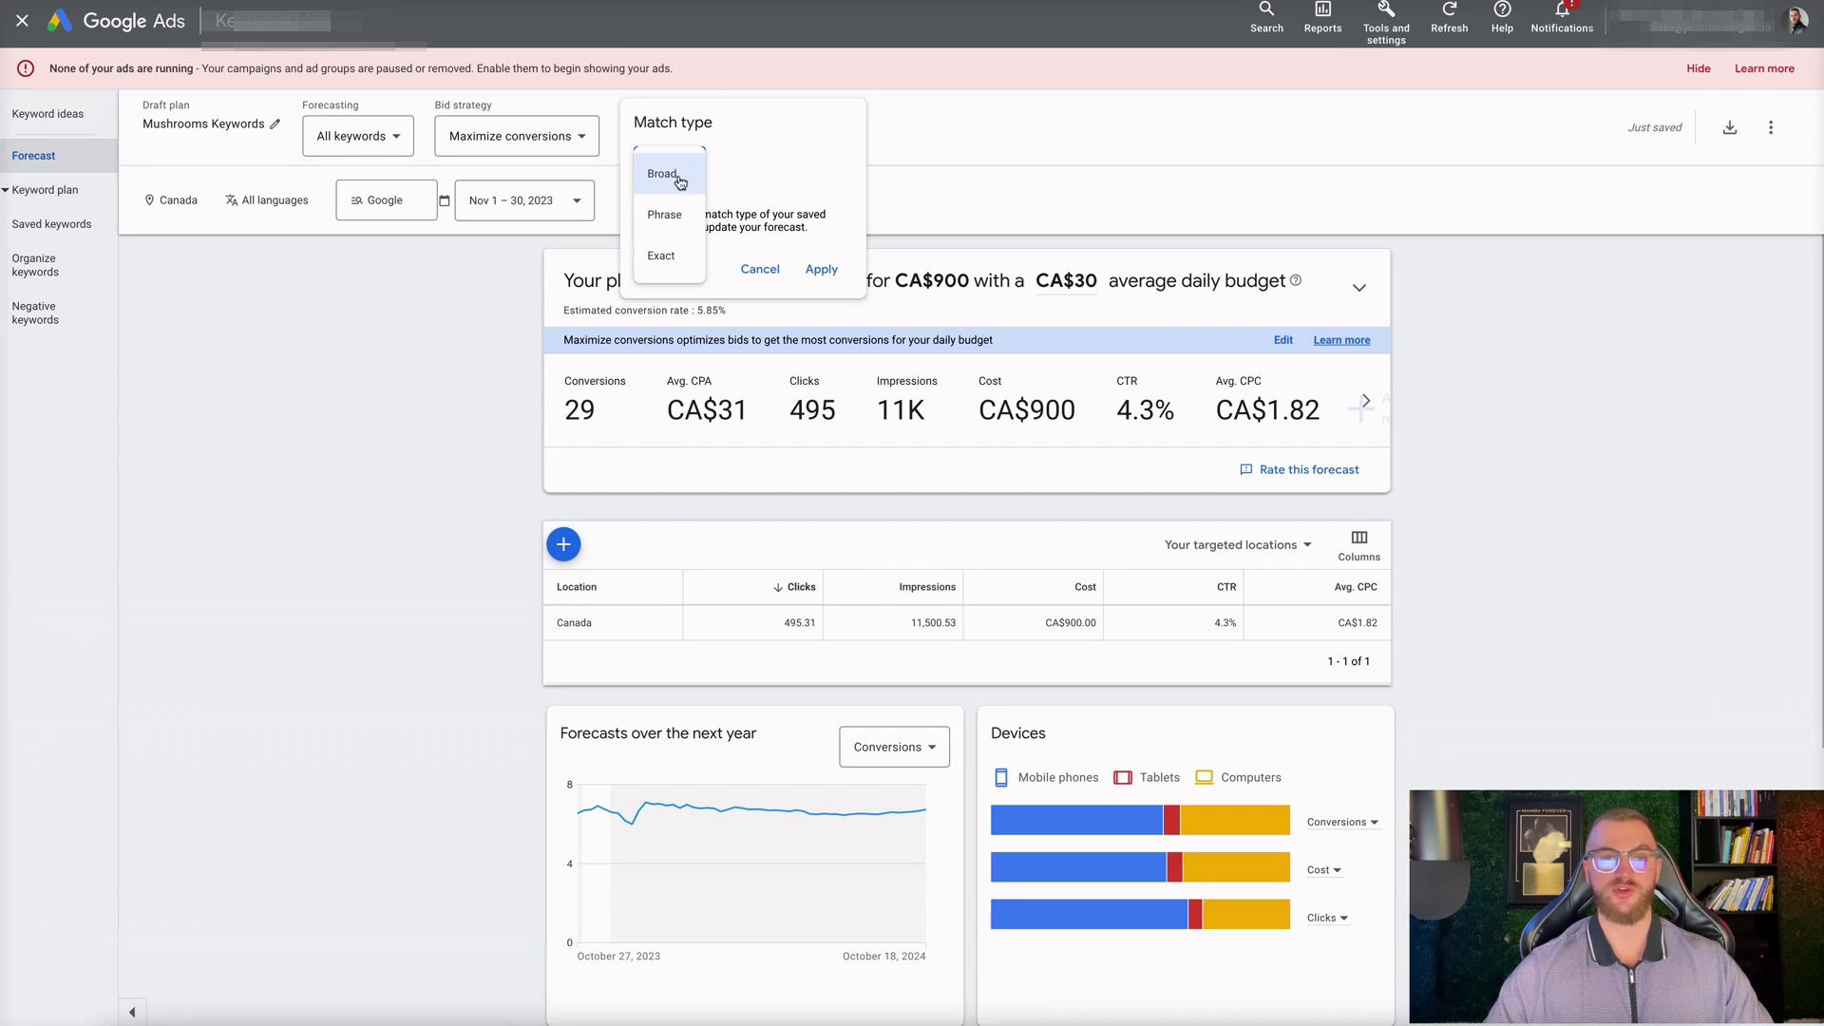
click(759, 269)
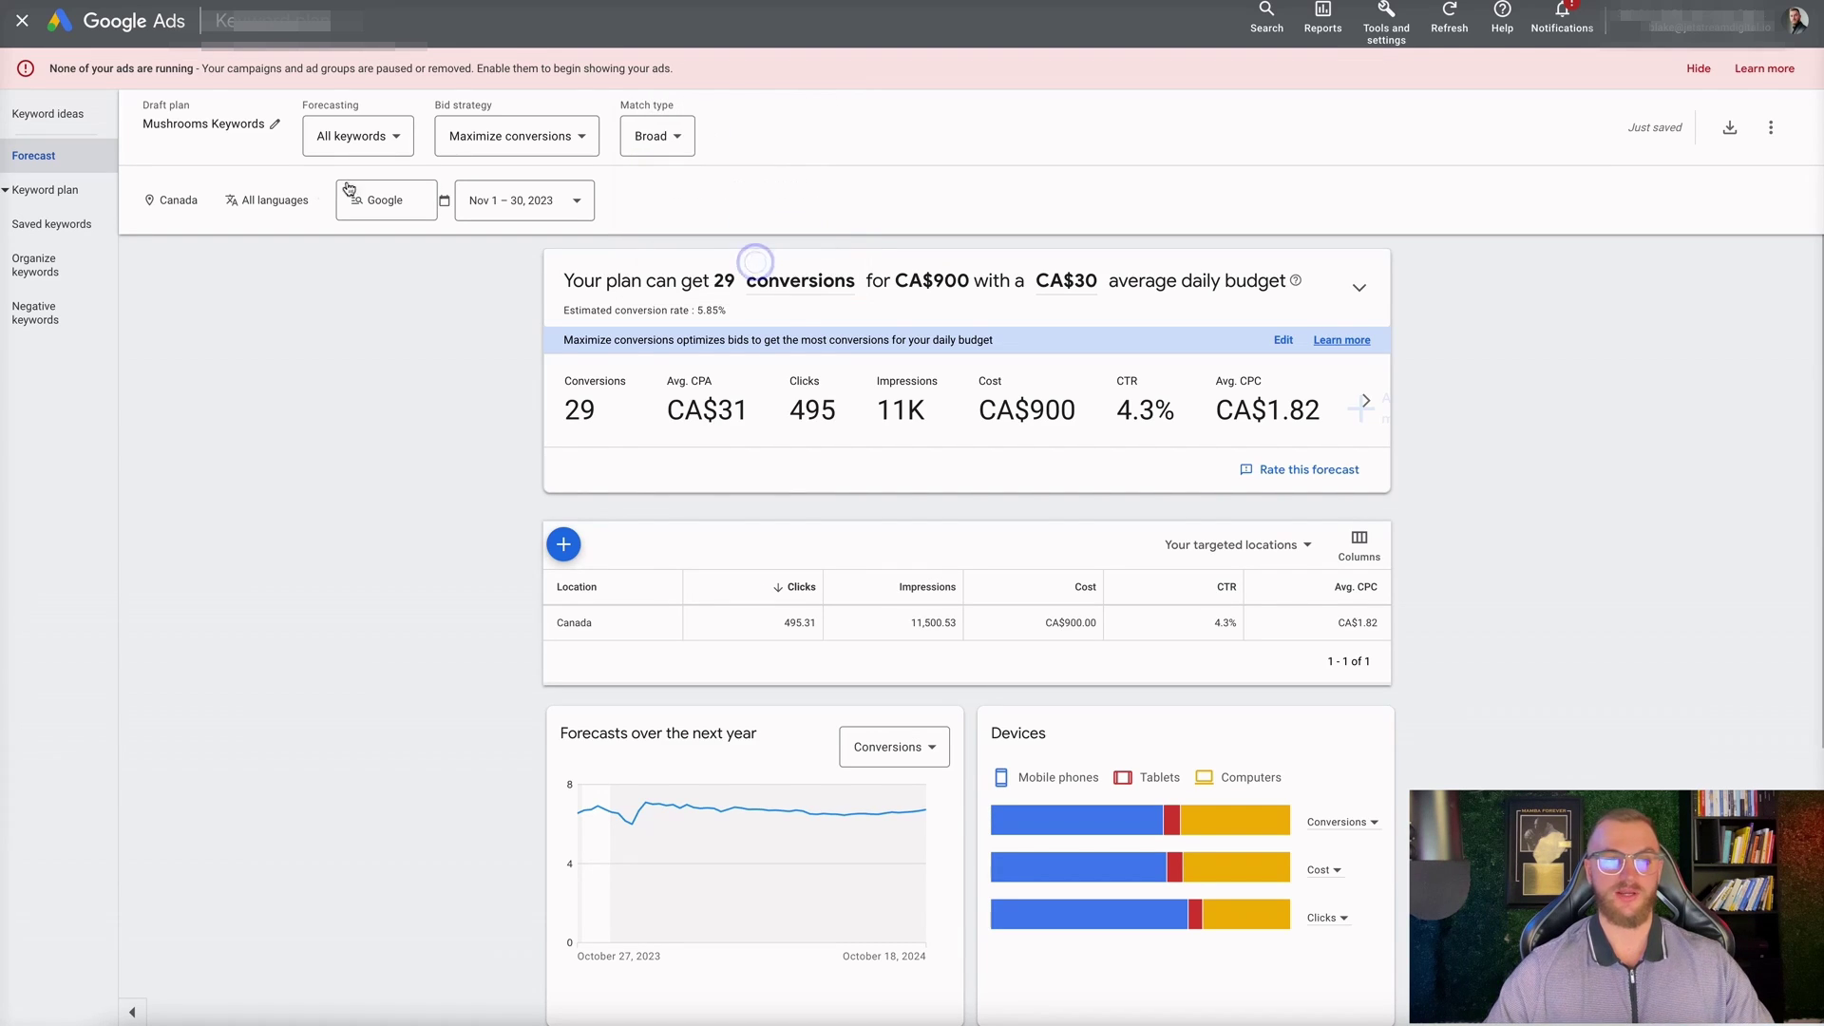
Add the United States to the forecast's targeted locations alongside Canada.
click(210, 204)
click(522, 355)
text(unite)
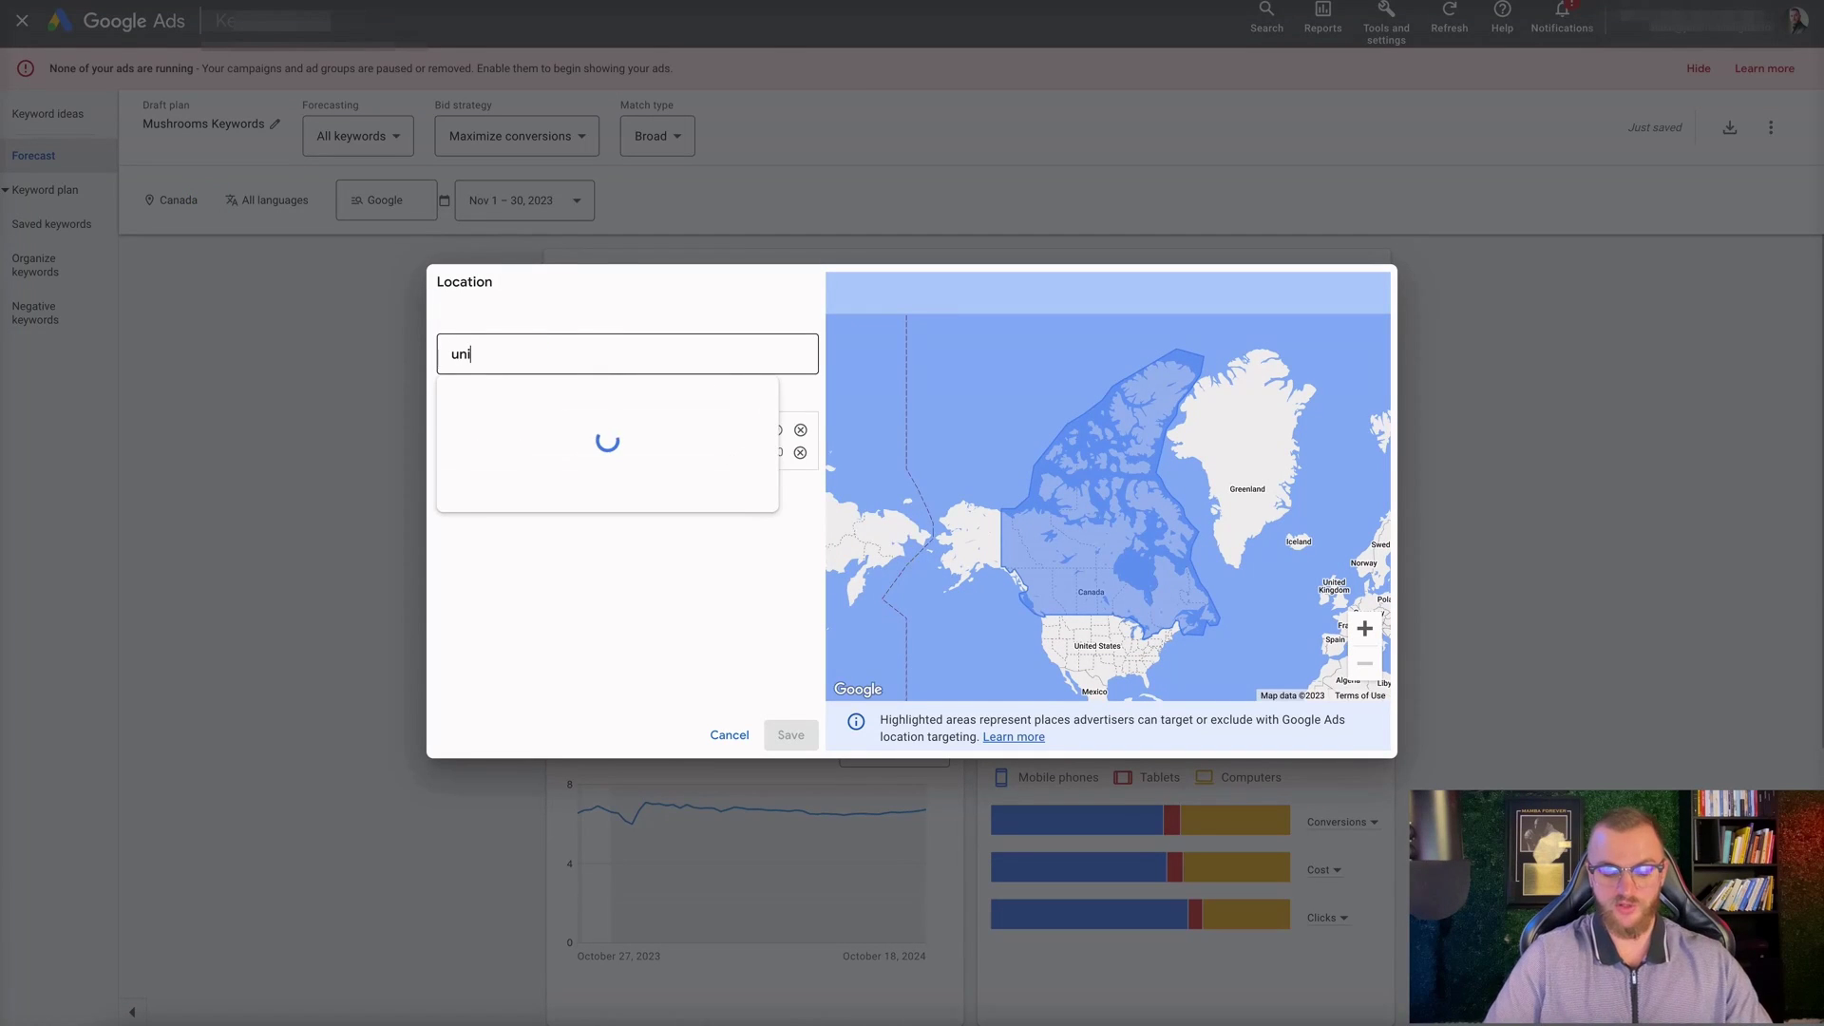
click(908, 413)
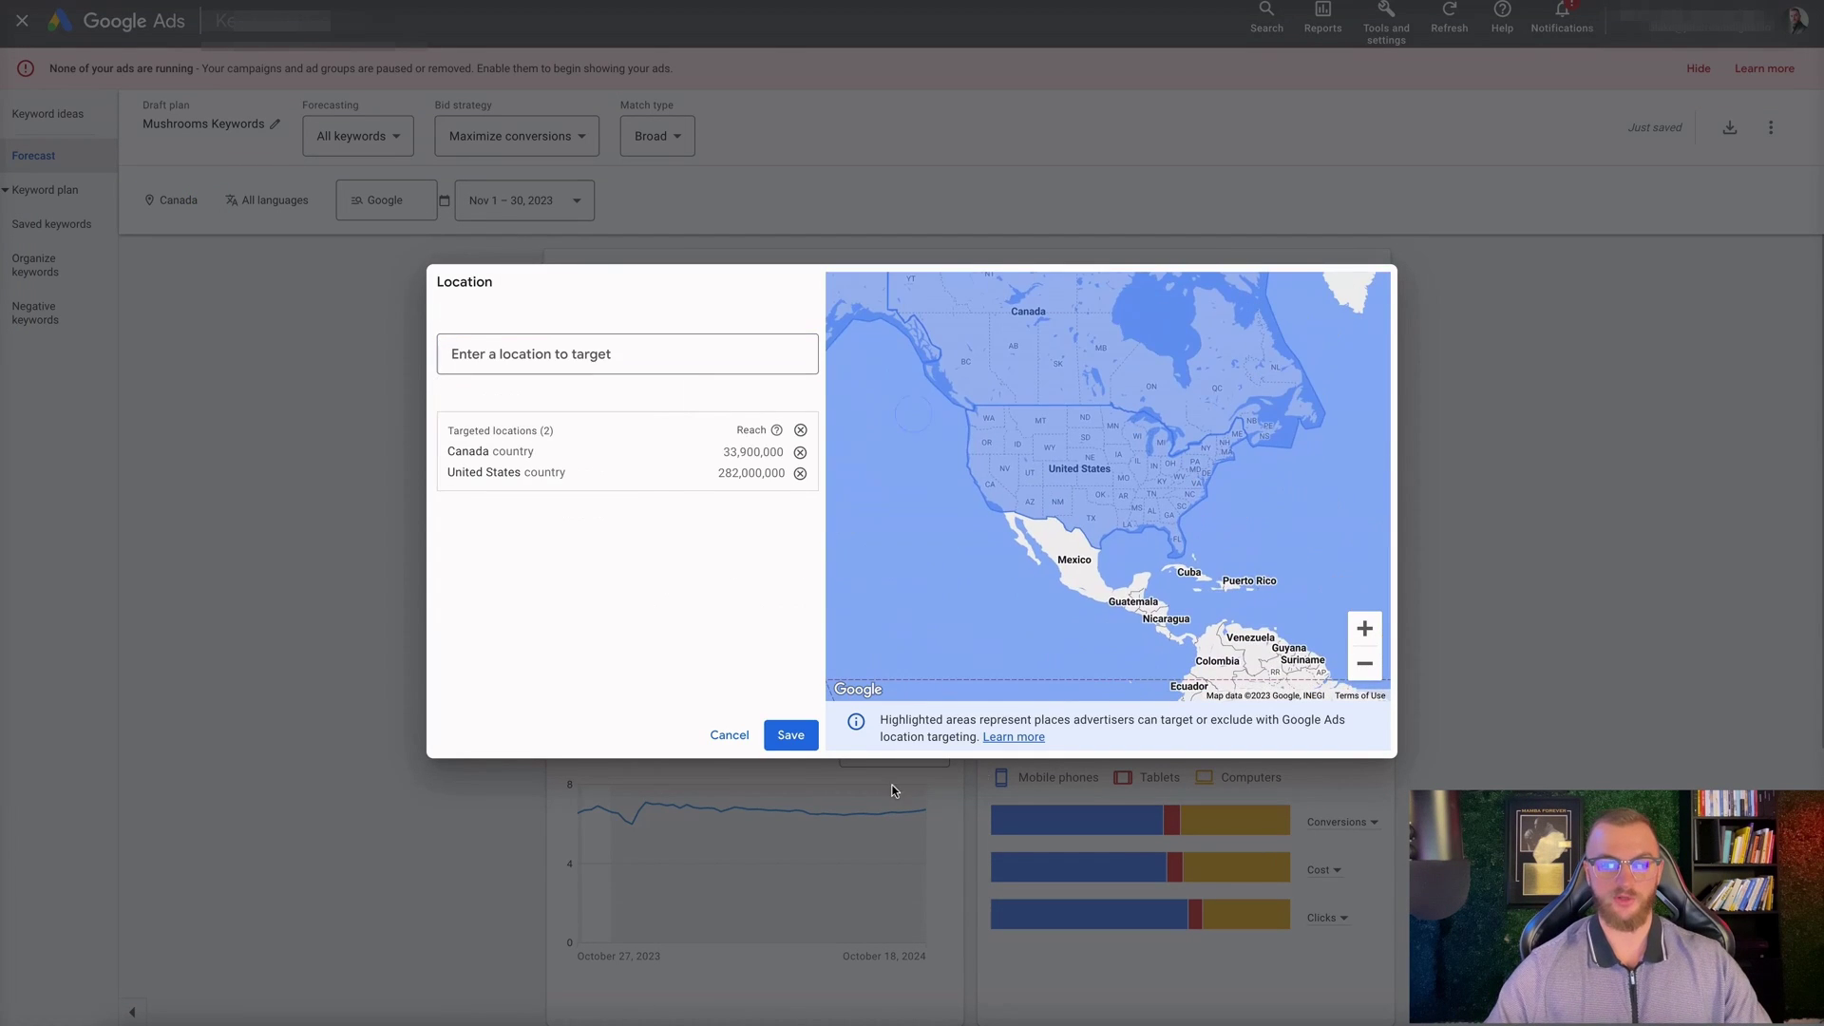
click(792, 737)
Set the forecast's language to English.
click(379, 196)
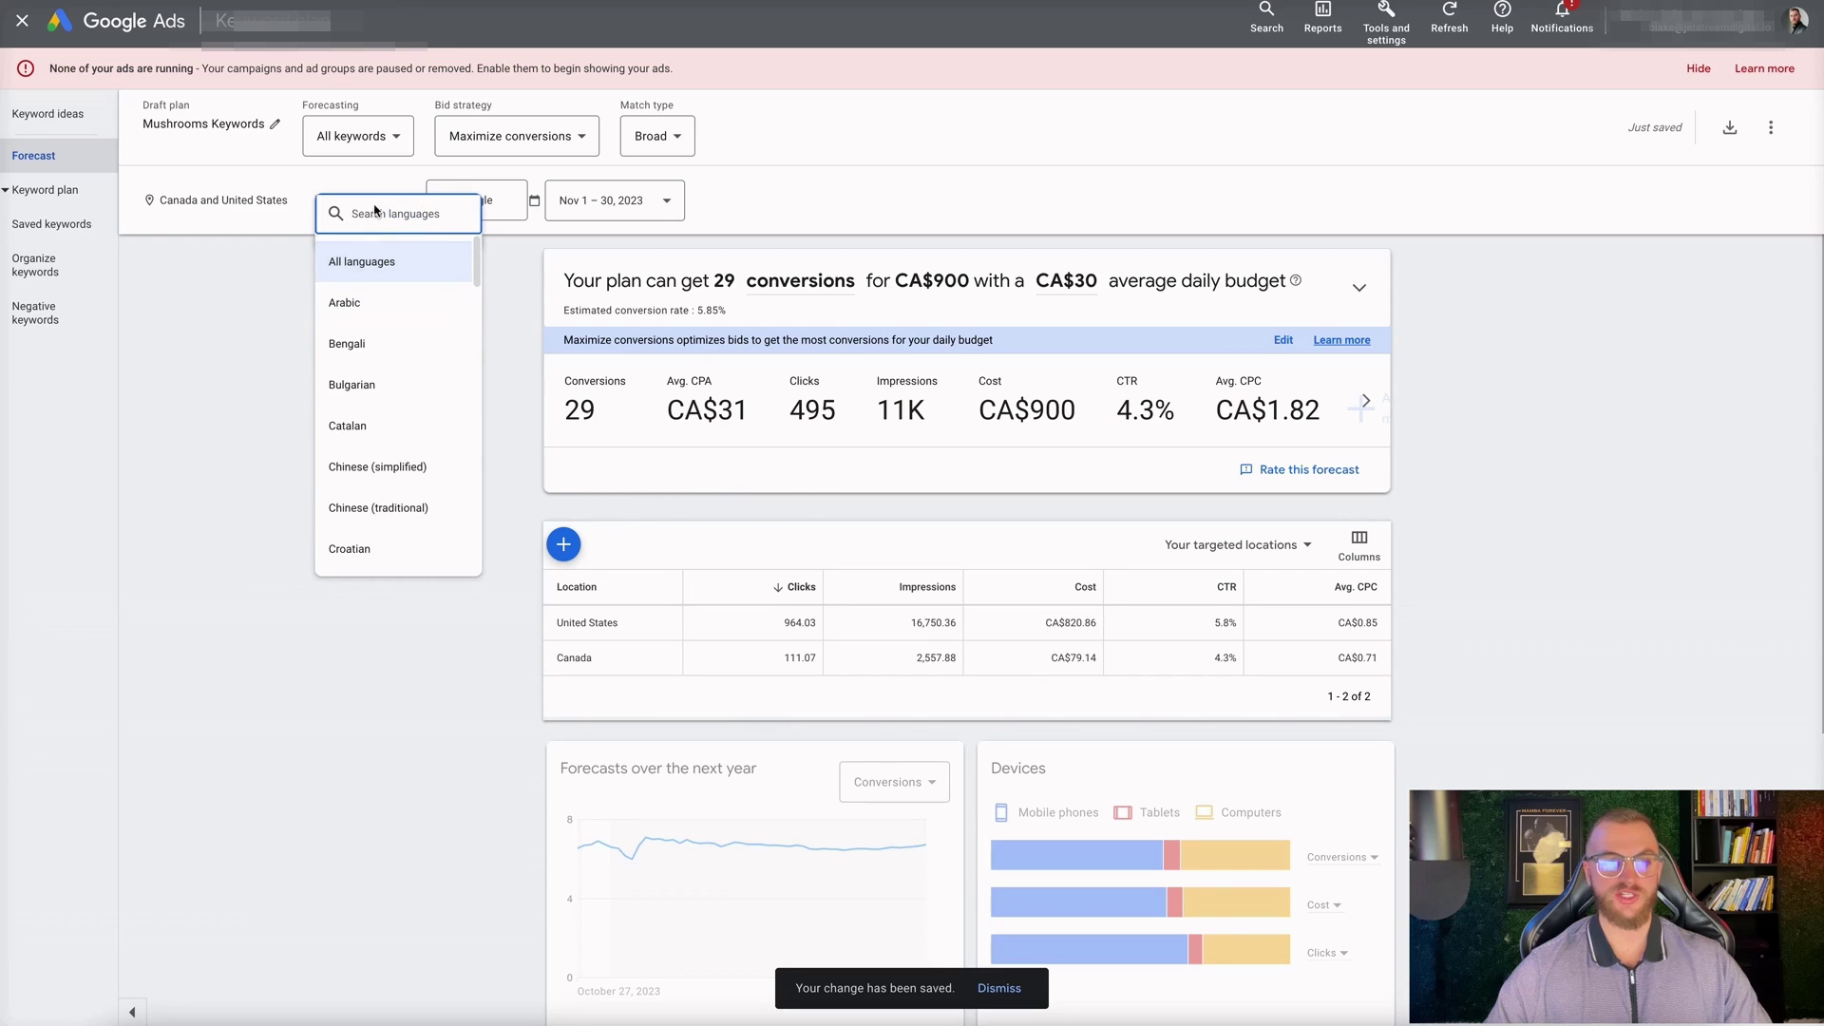
text(engl)
key(Return)
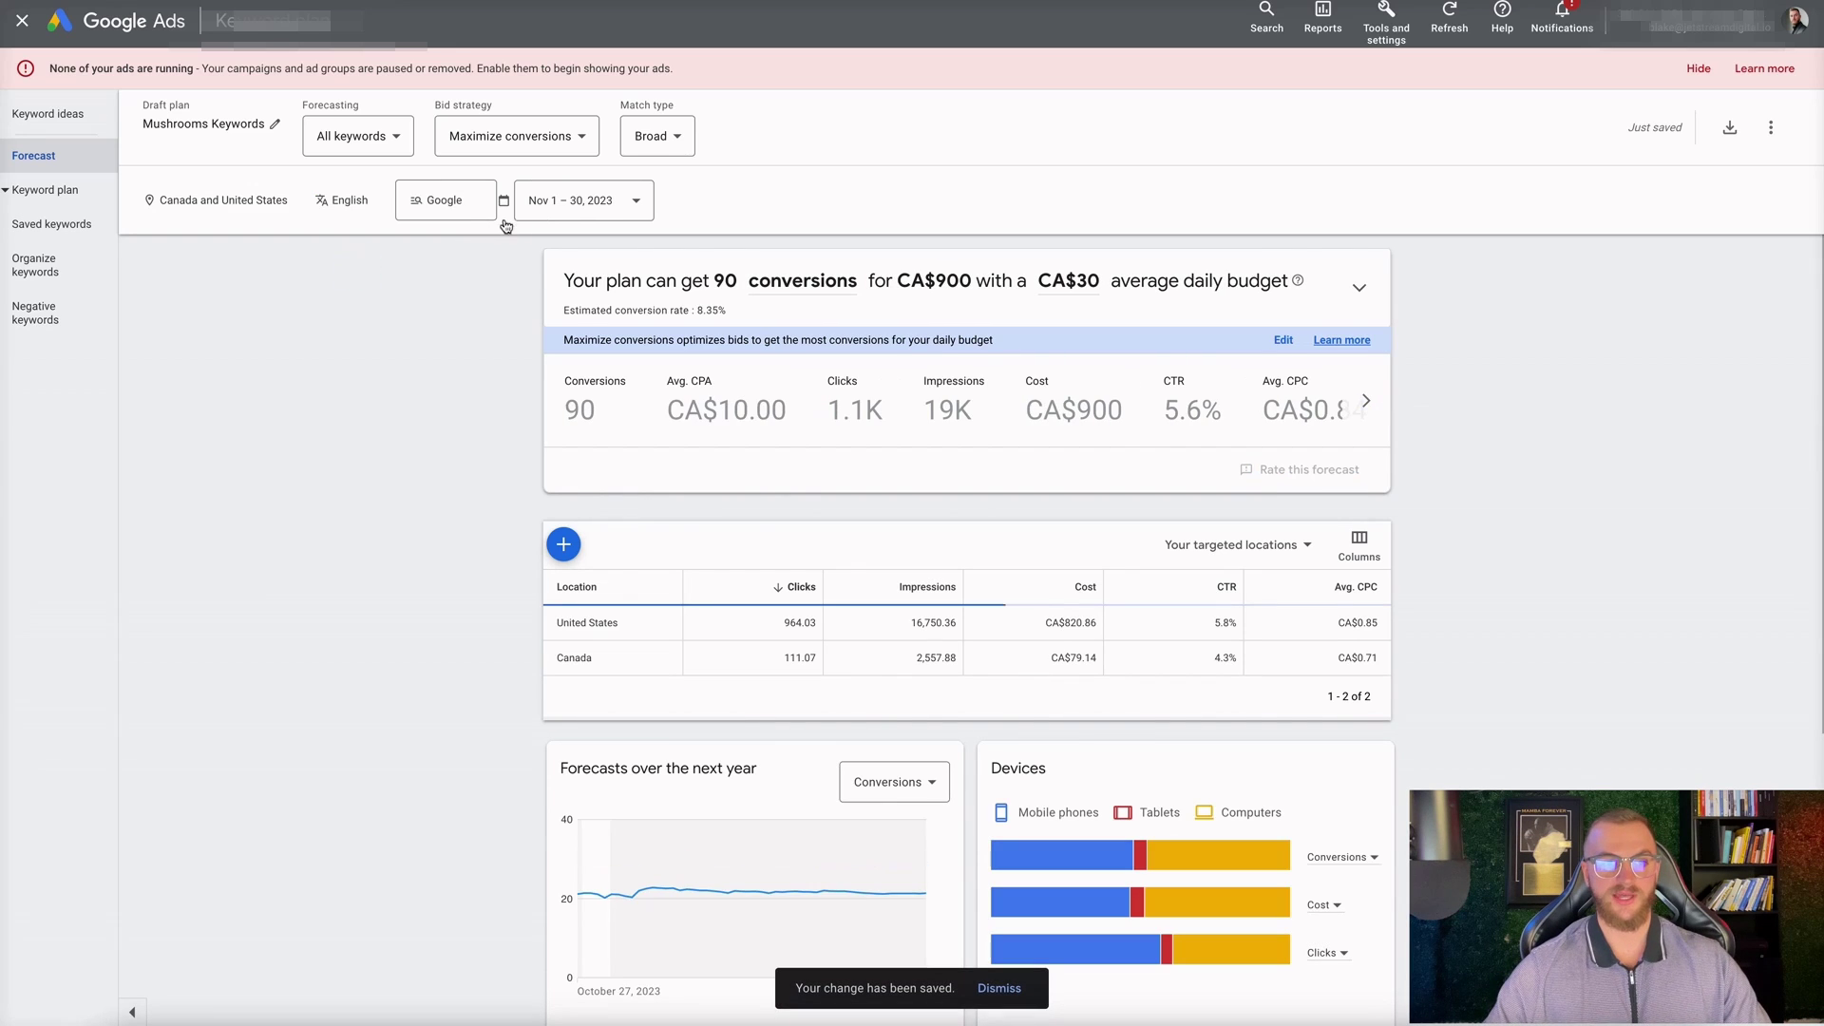
View the forecast's search network choices and date range presets without changing them.
click(461, 207)
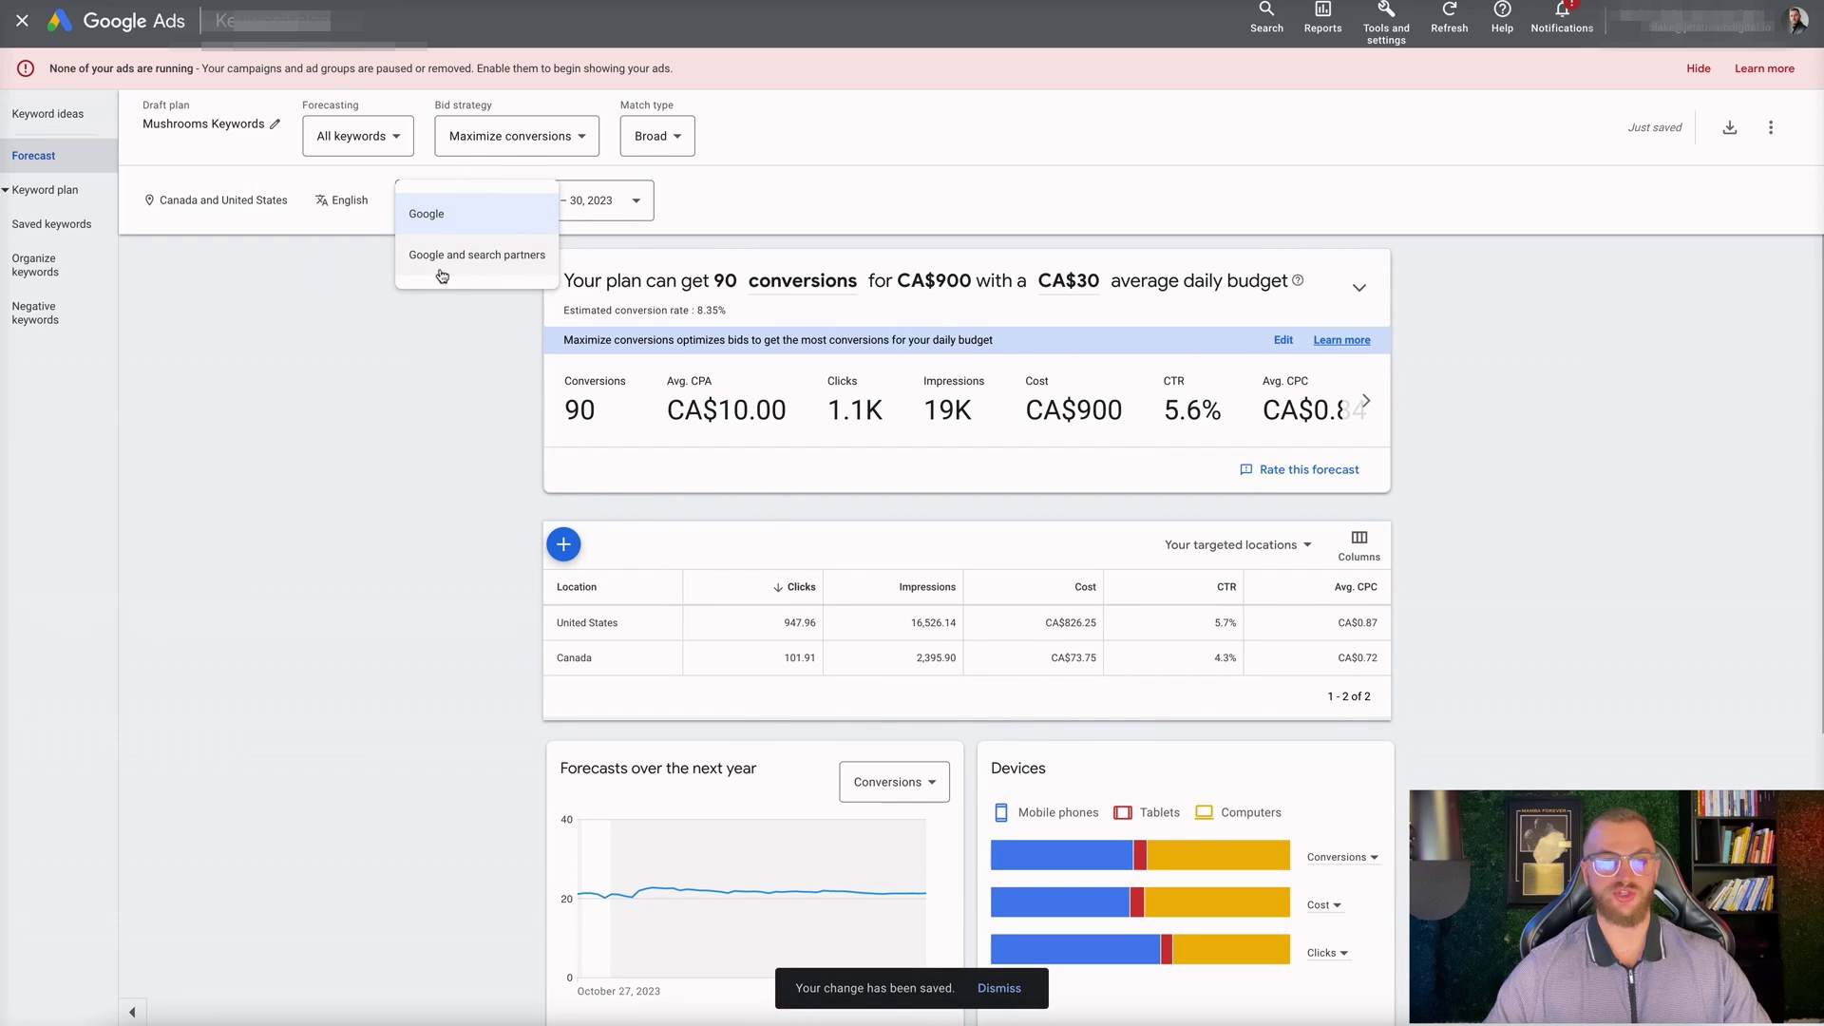
click(298, 277)
click(603, 215)
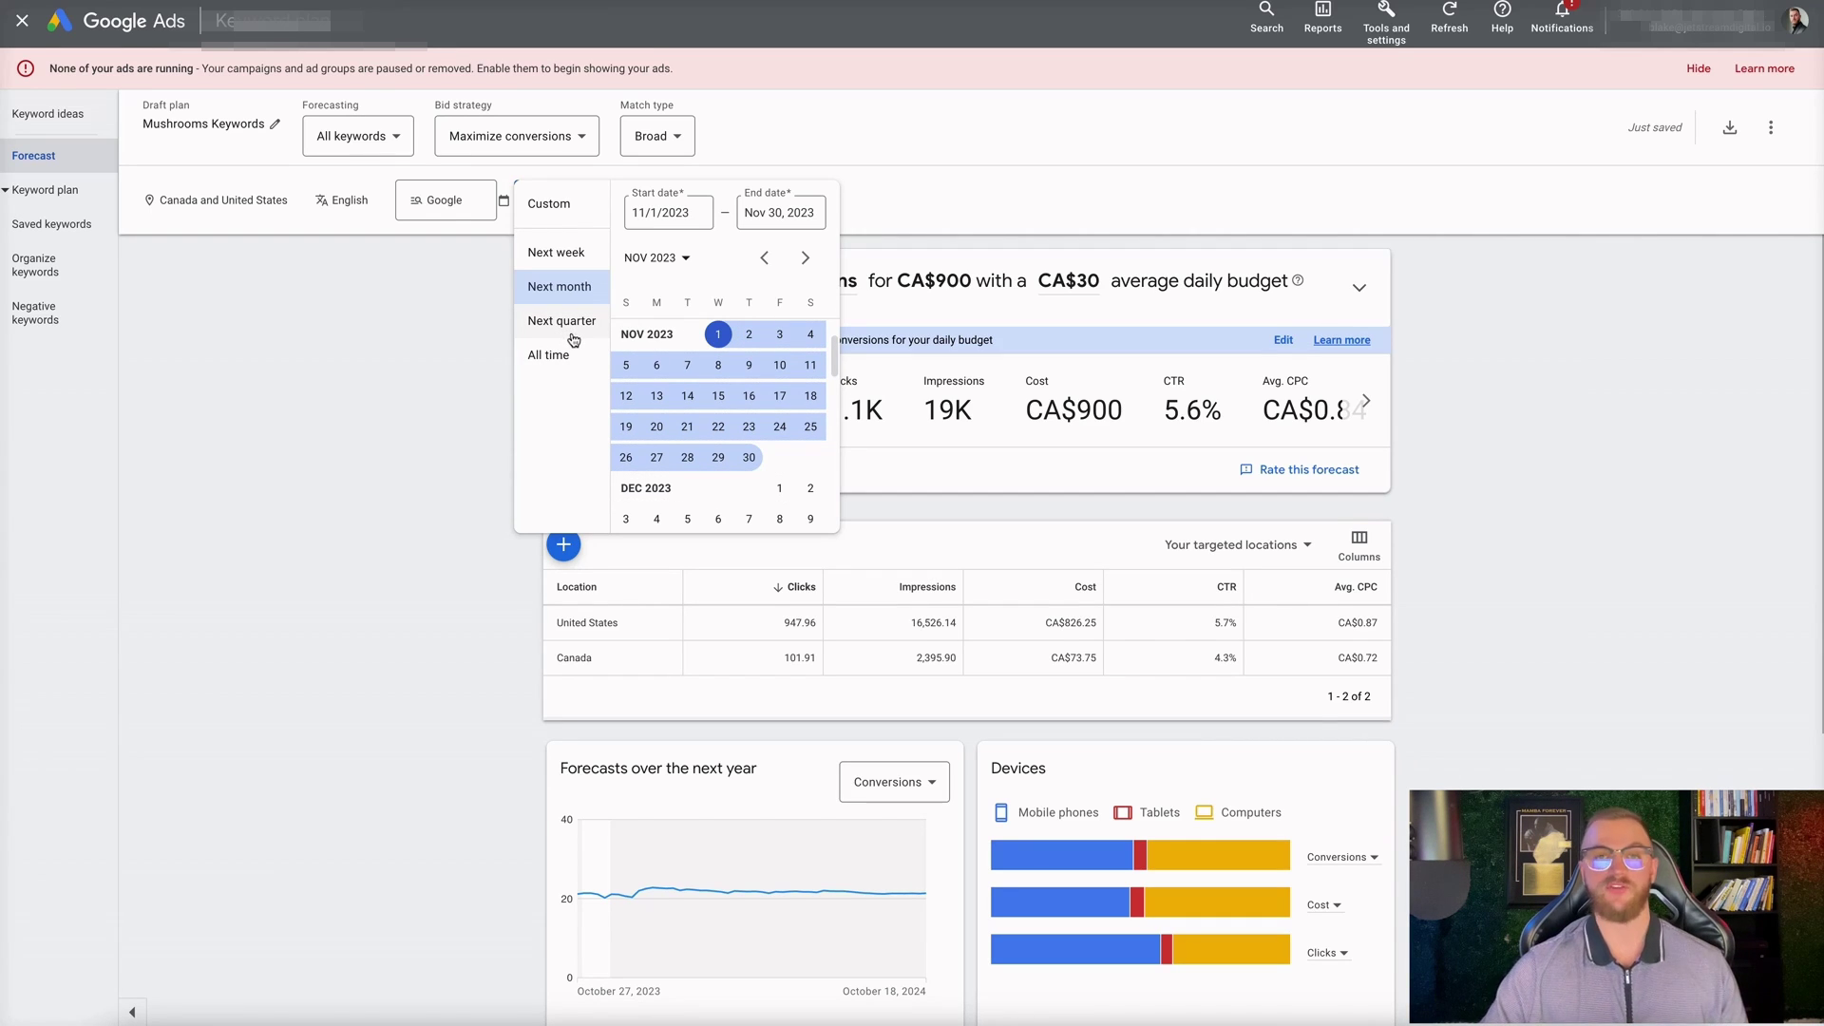
click(411, 371)
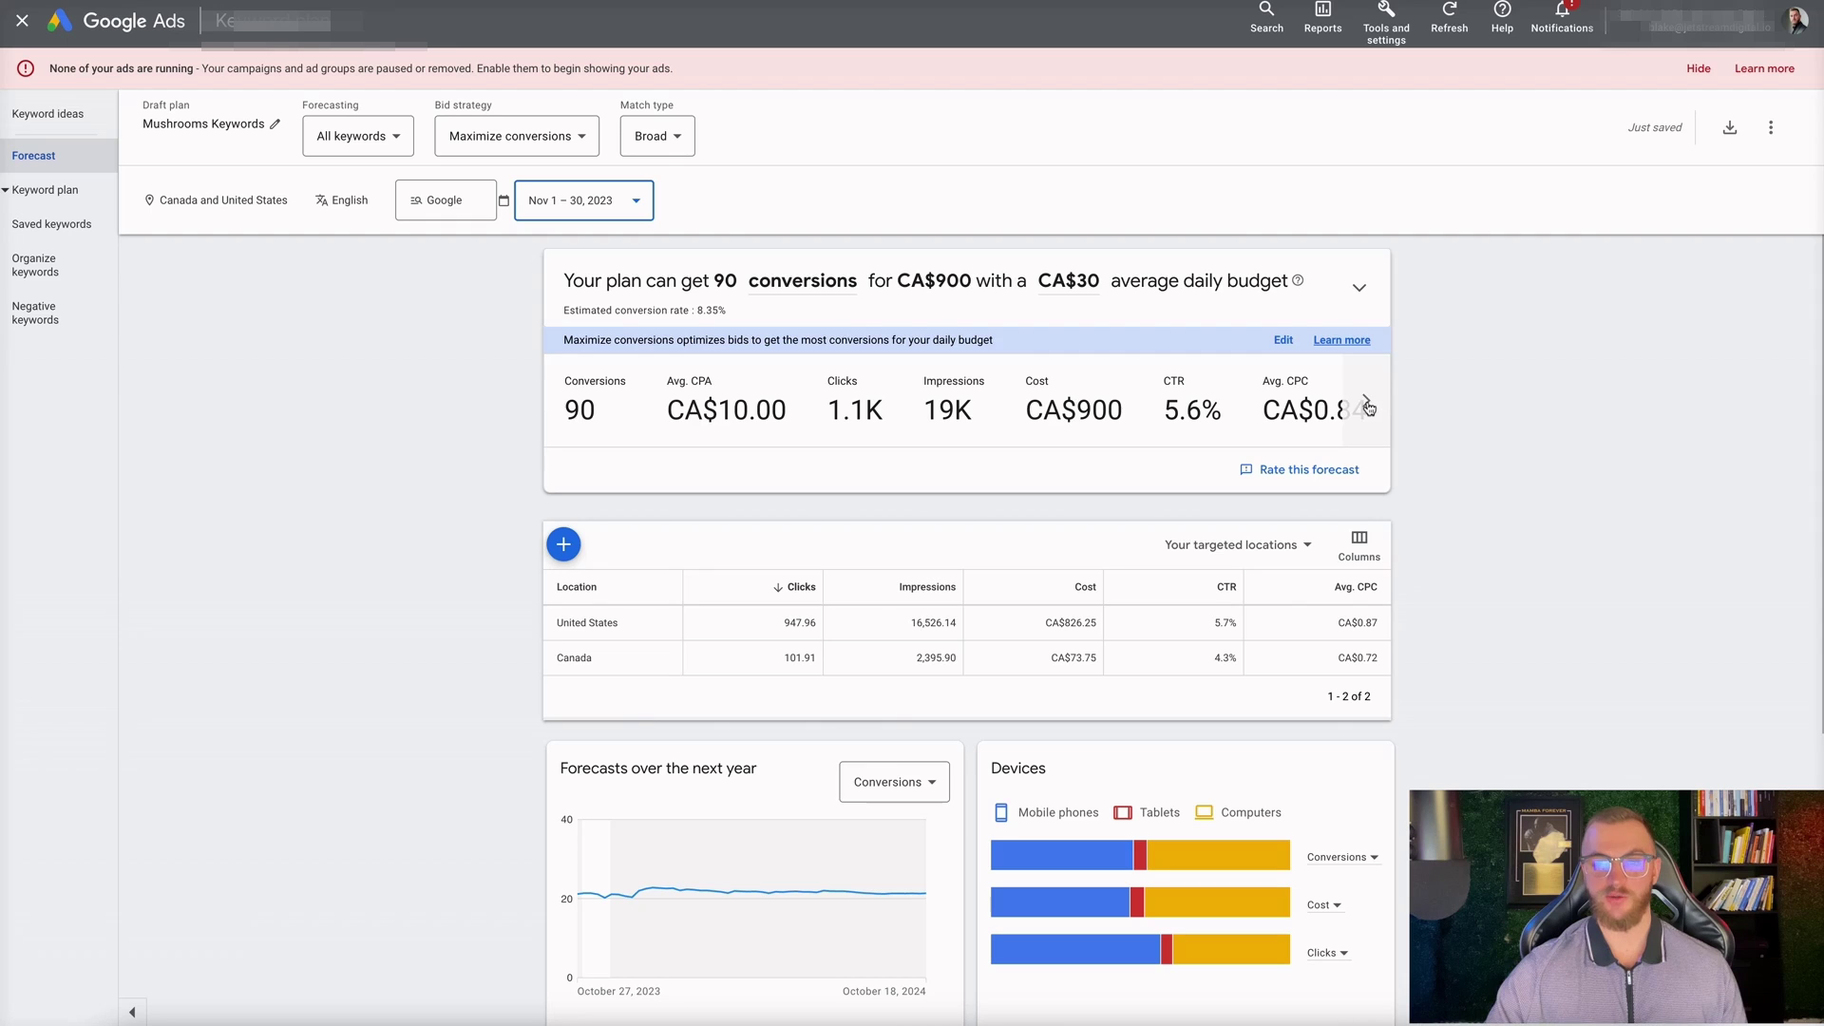
Examine the forecast's average CPA, clicks, impressions, CTR and average CPC.
triple_click(780, 415)
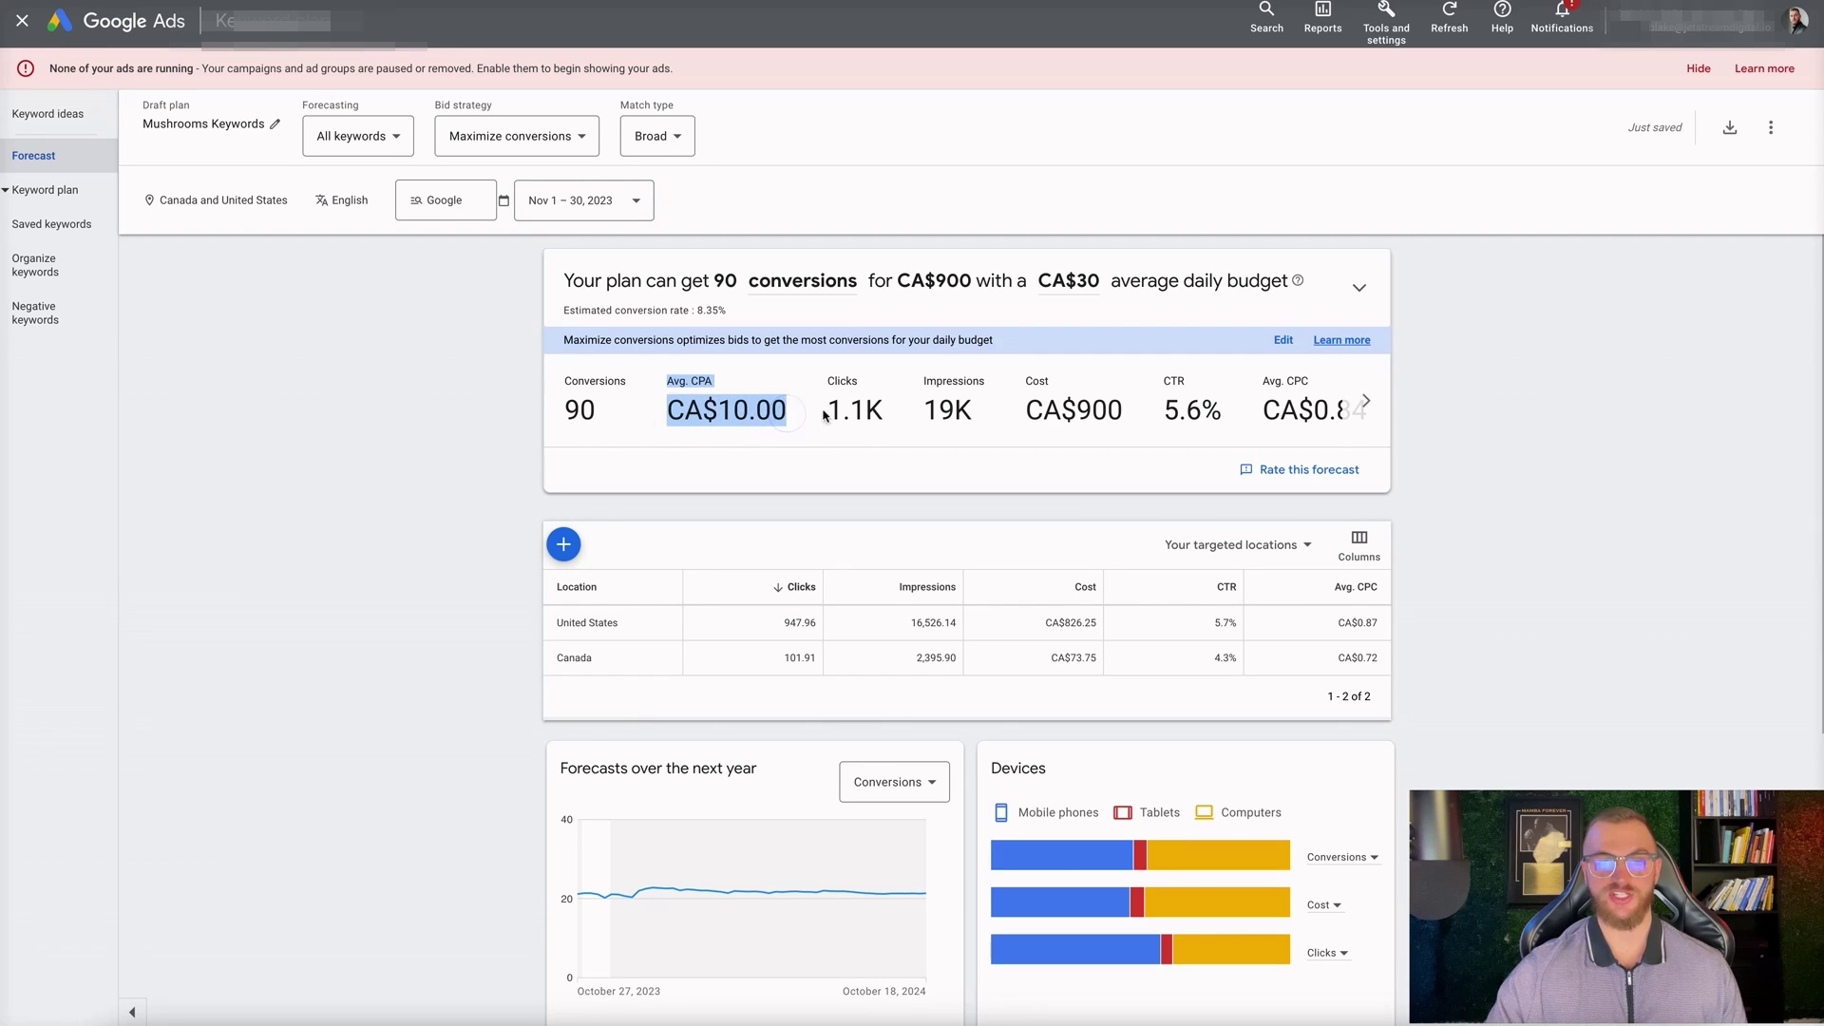
double_click(884, 416)
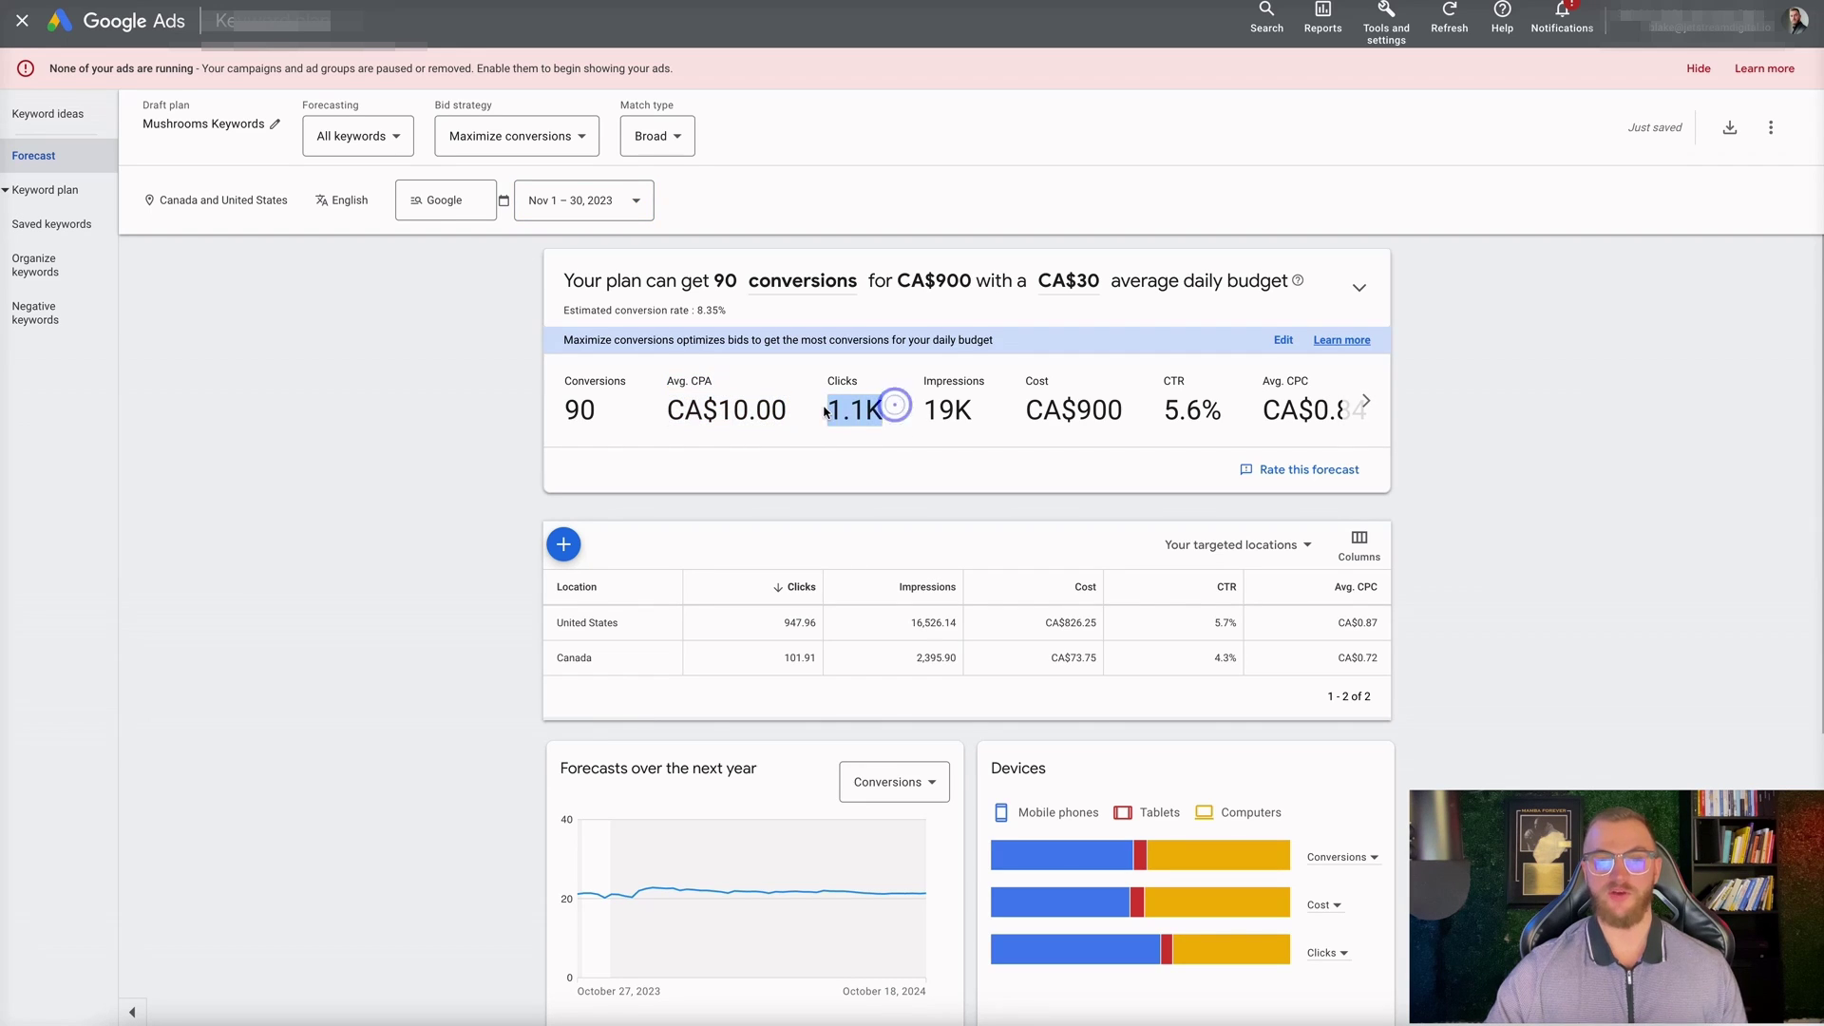
double_click(948, 410)
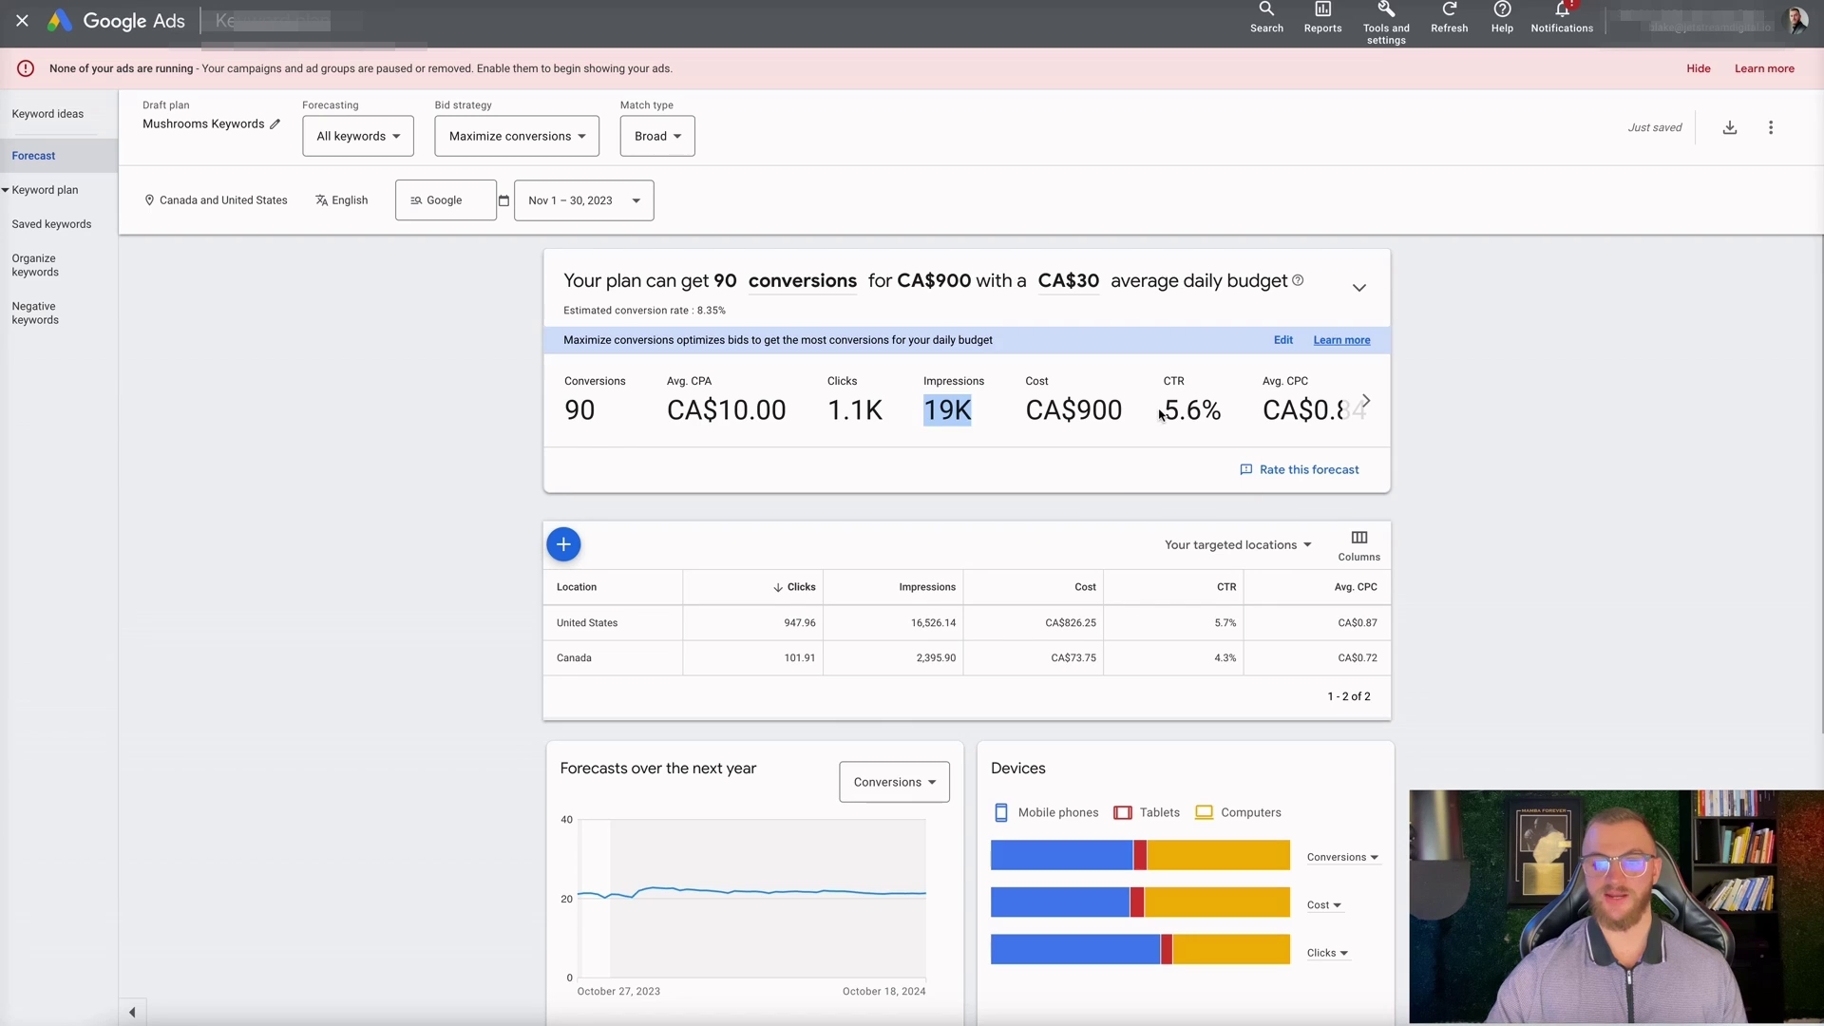
drag(1160, 415, 1224, 415)
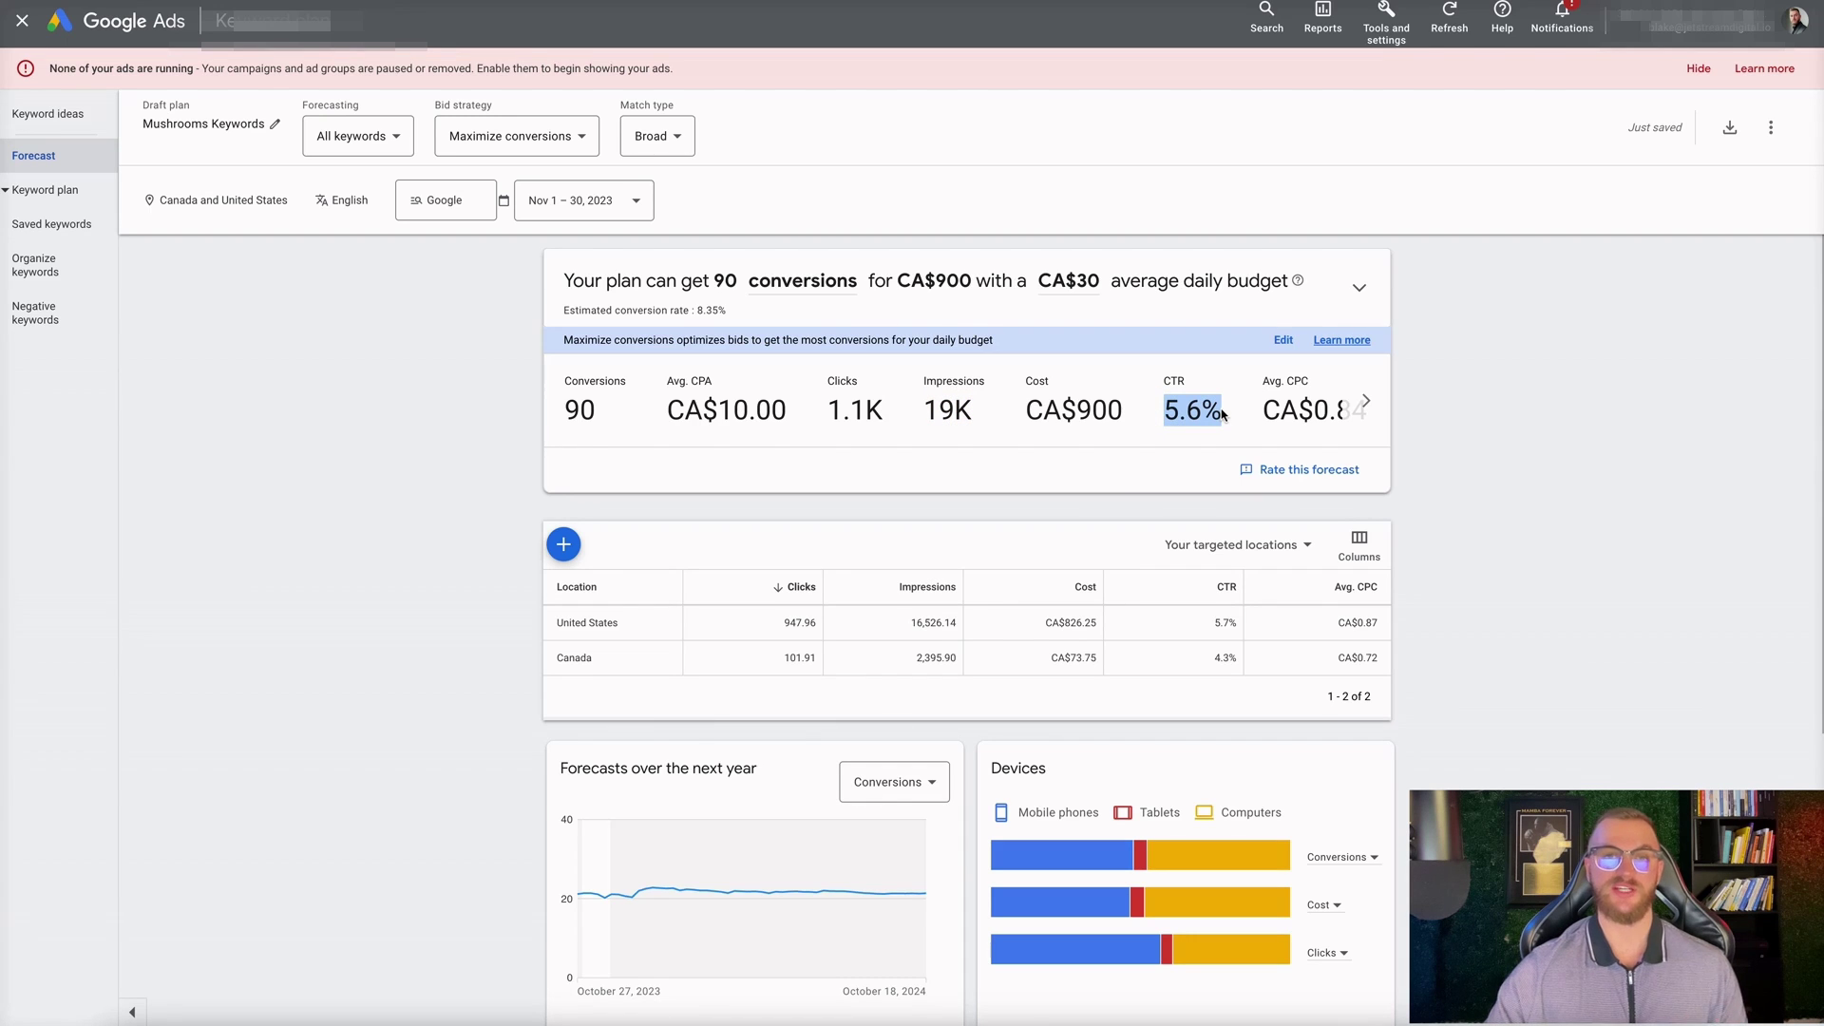
click(1365, 407)
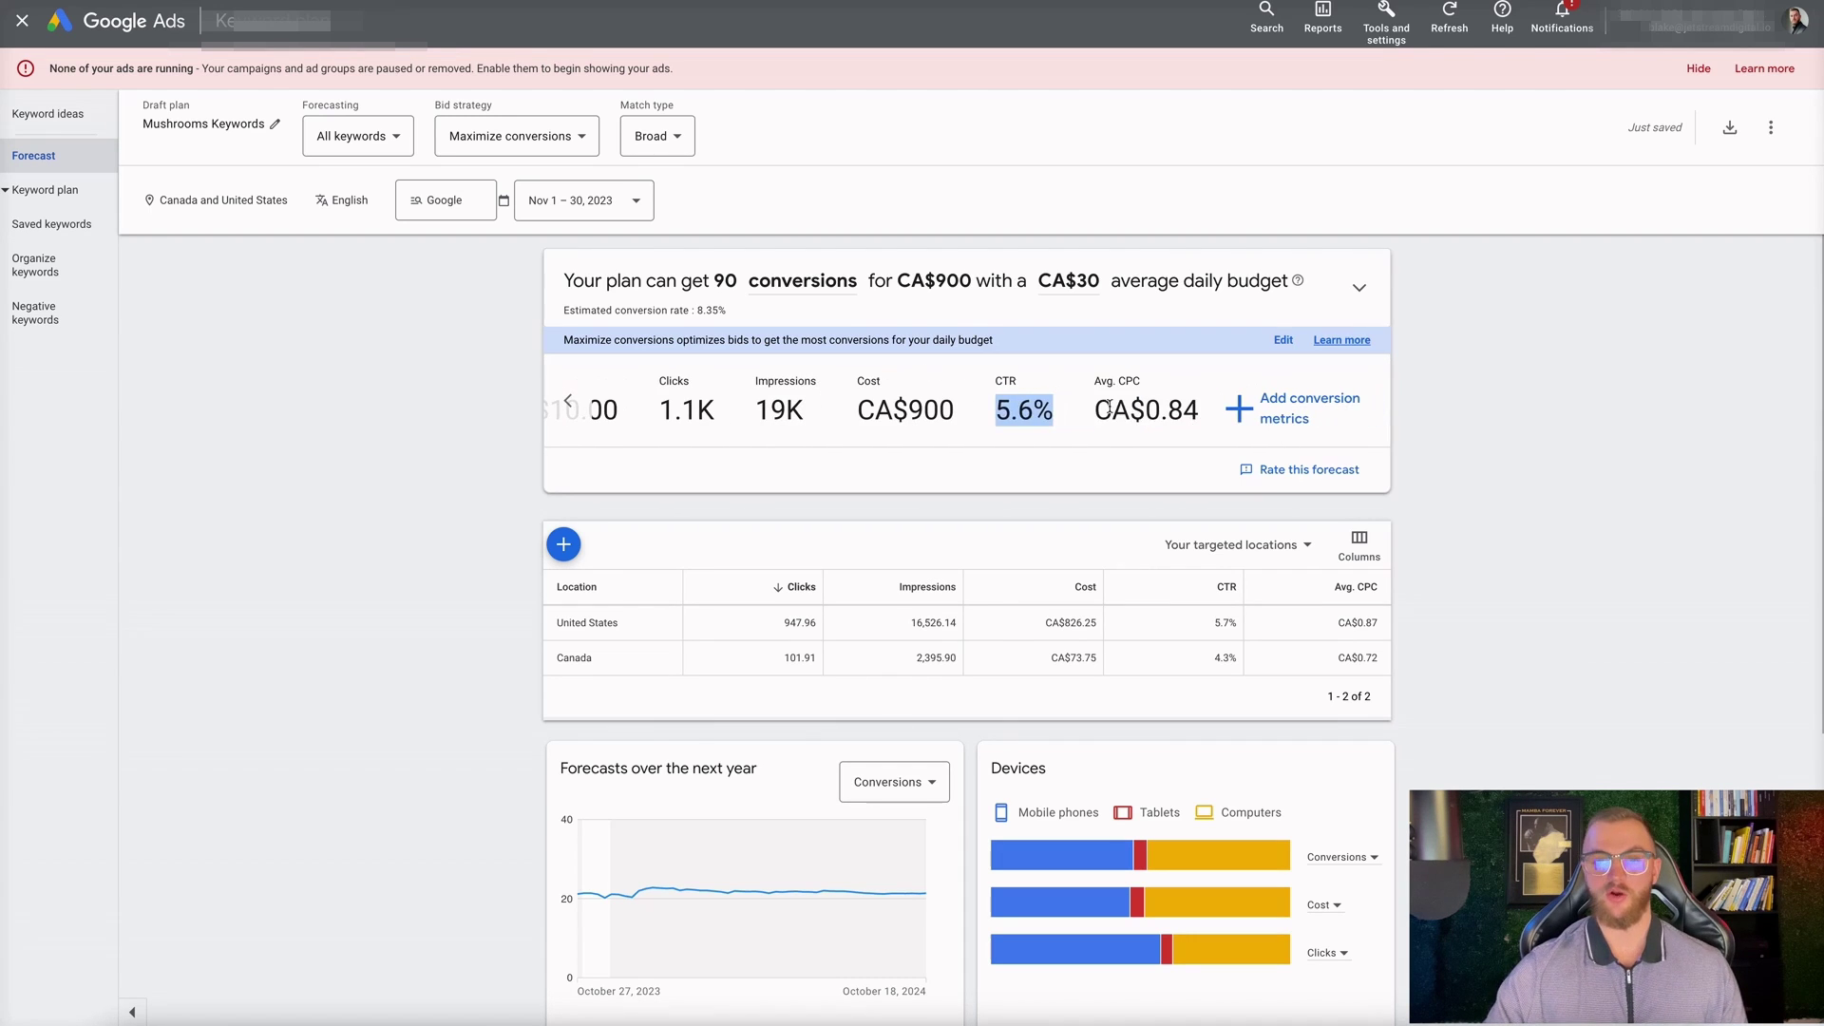
drag(1093, 411, 1196, 409)
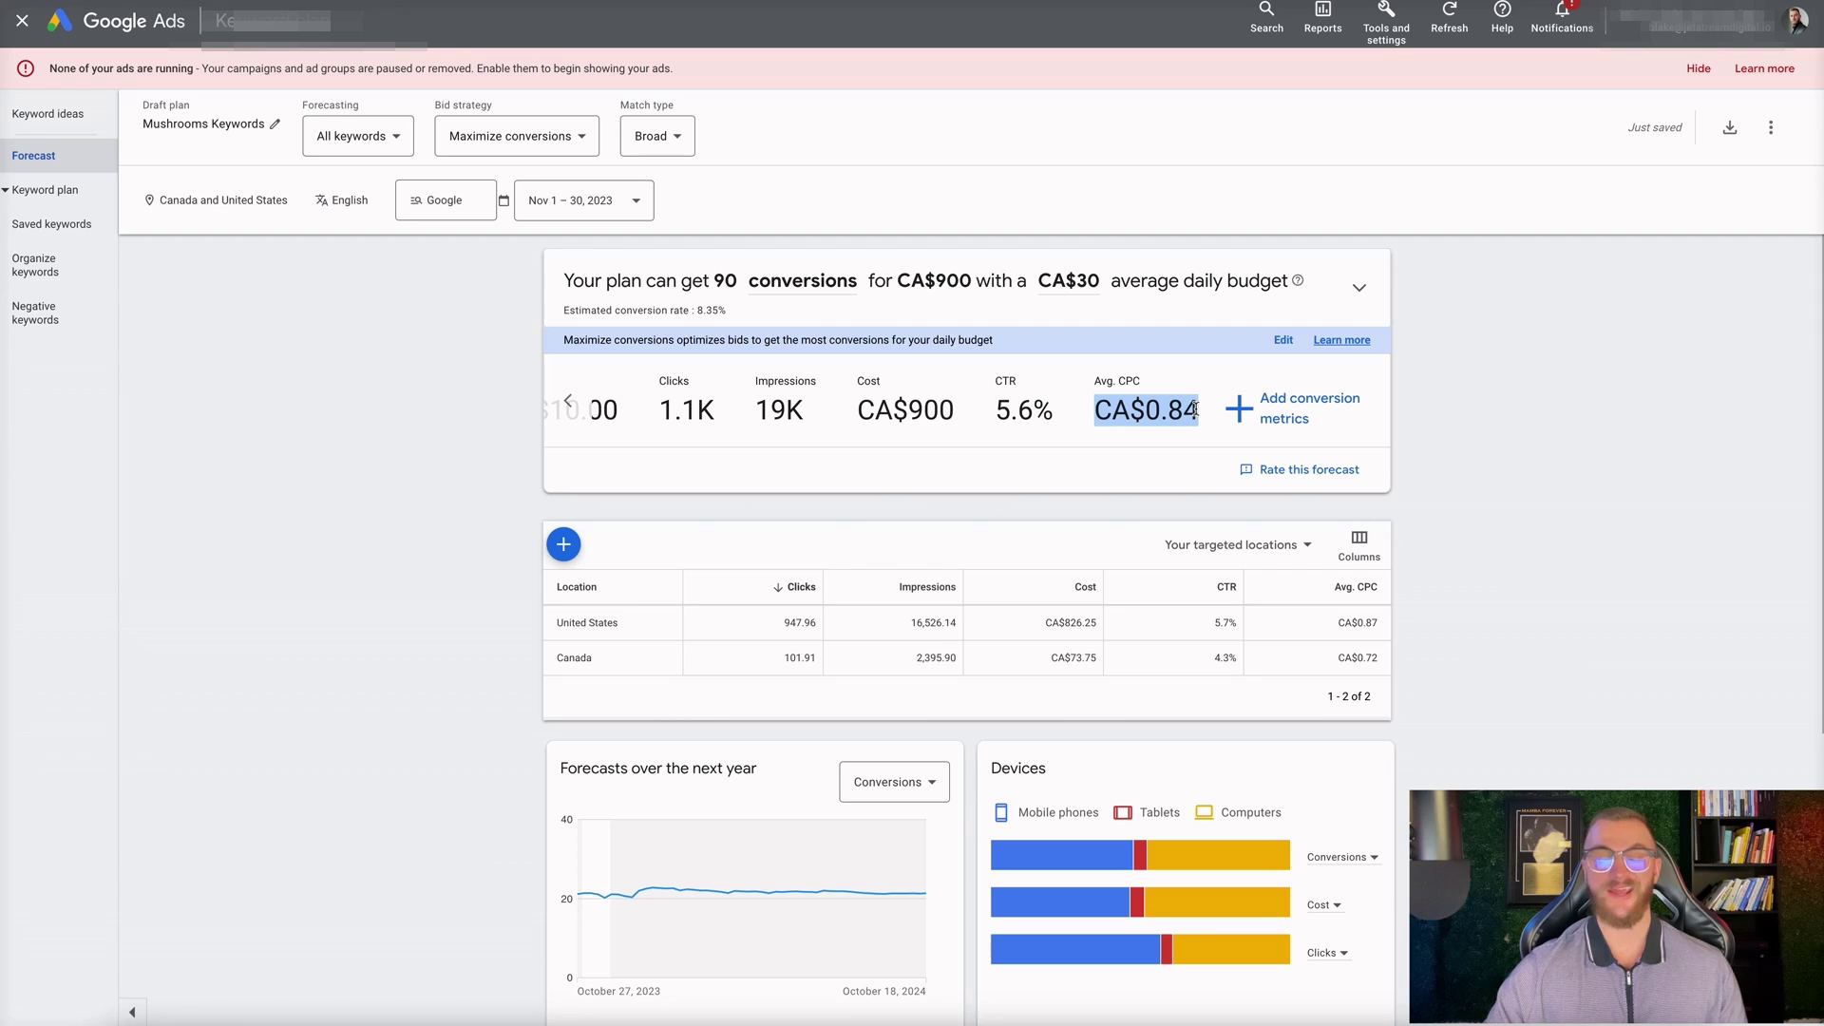
Add conversion metrics to the forecast with a conversion rate of 2%.
click(1306, 413)
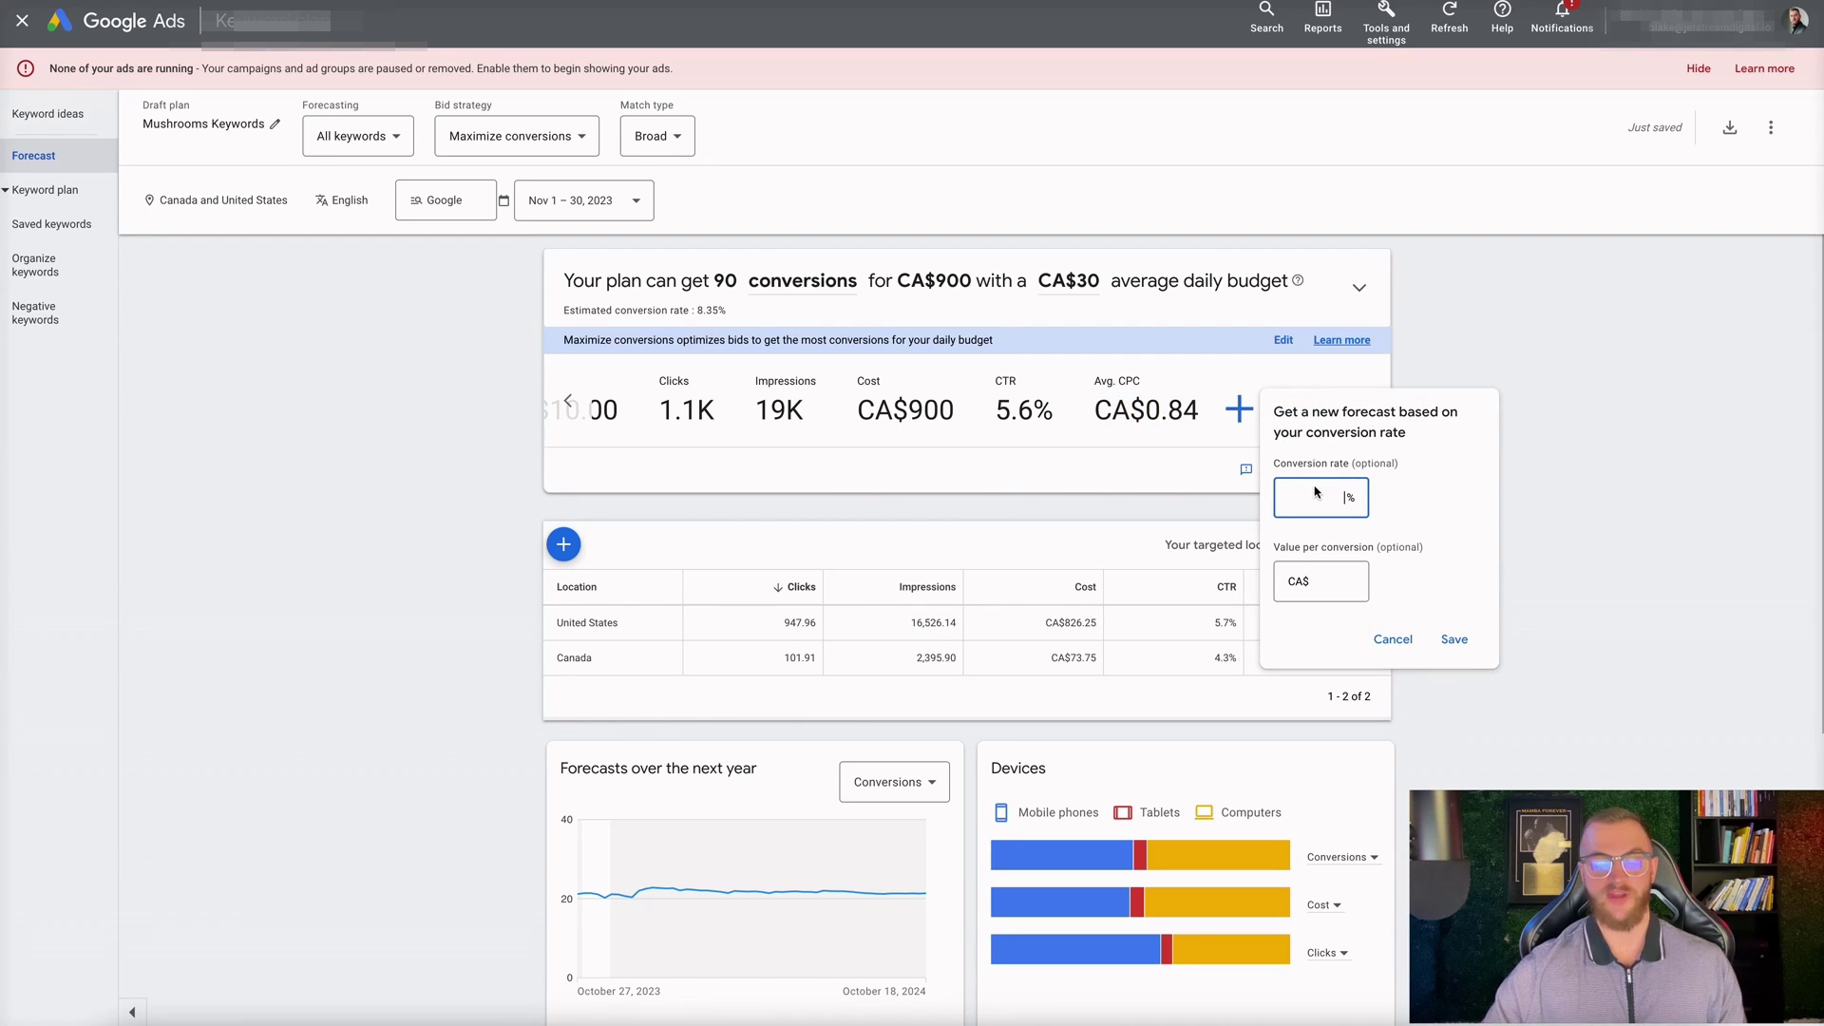
text(2)
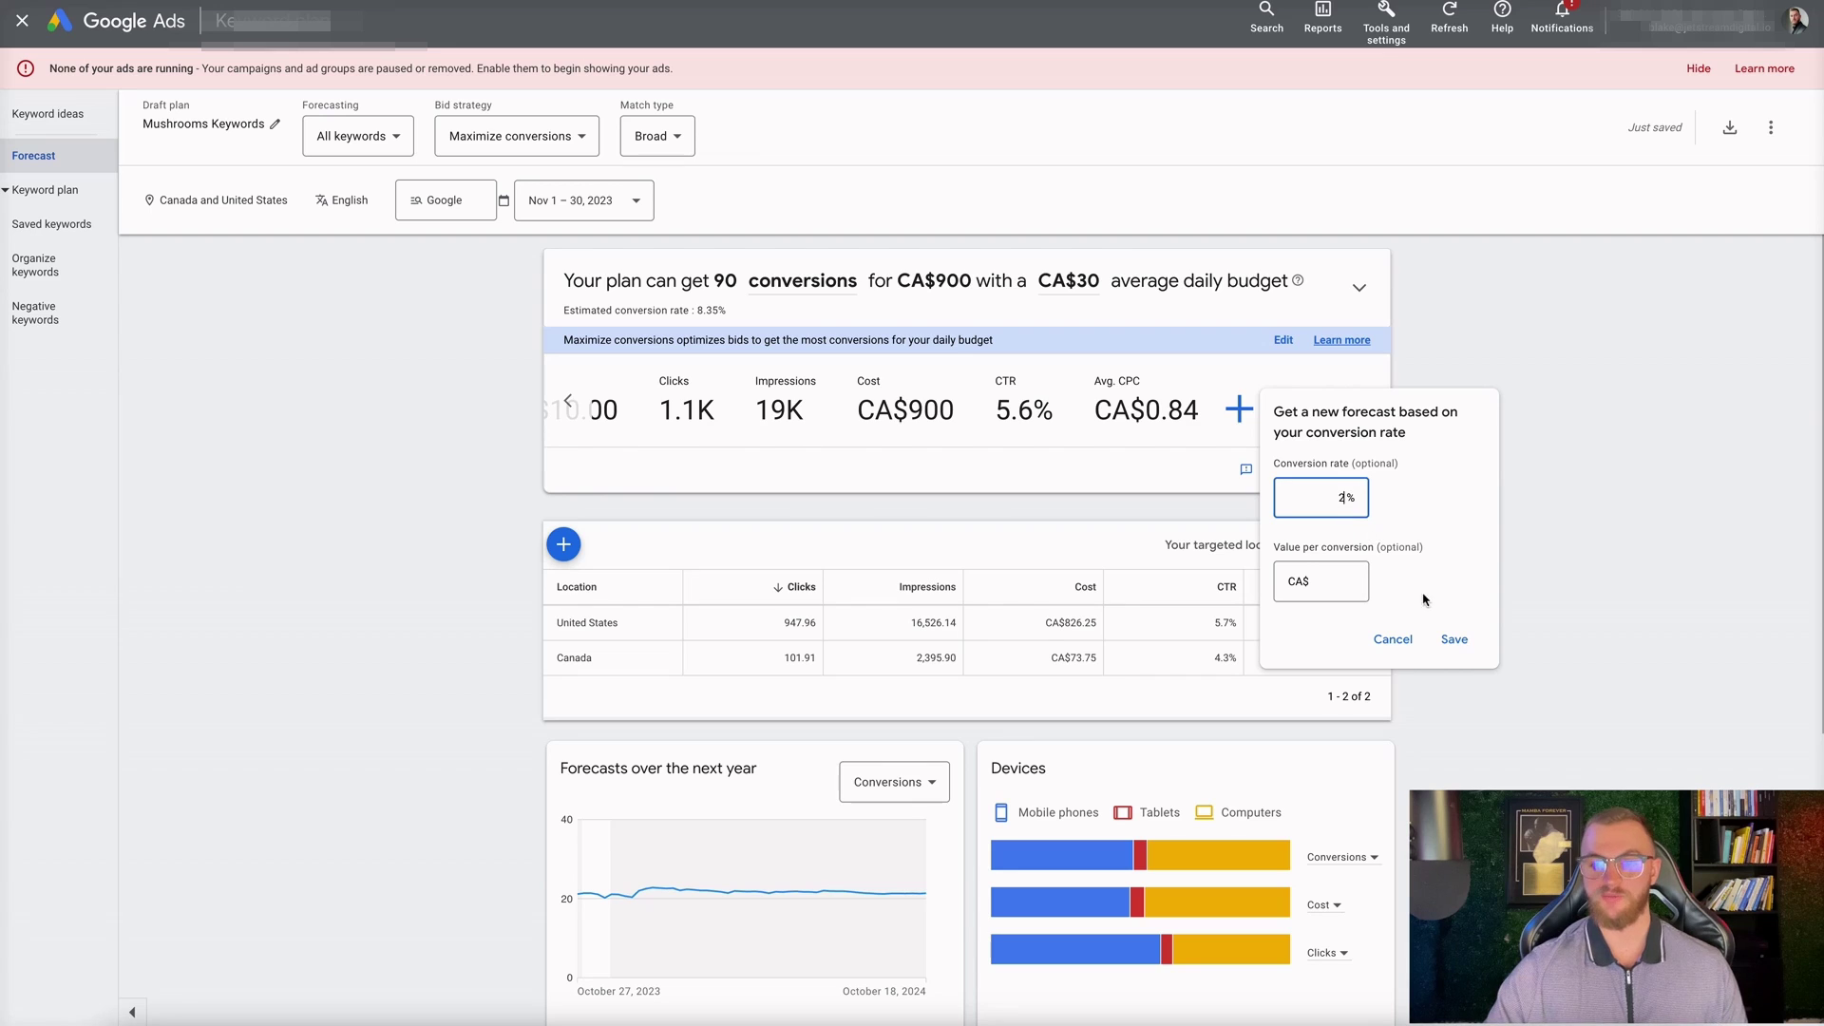
click(1454, 638)
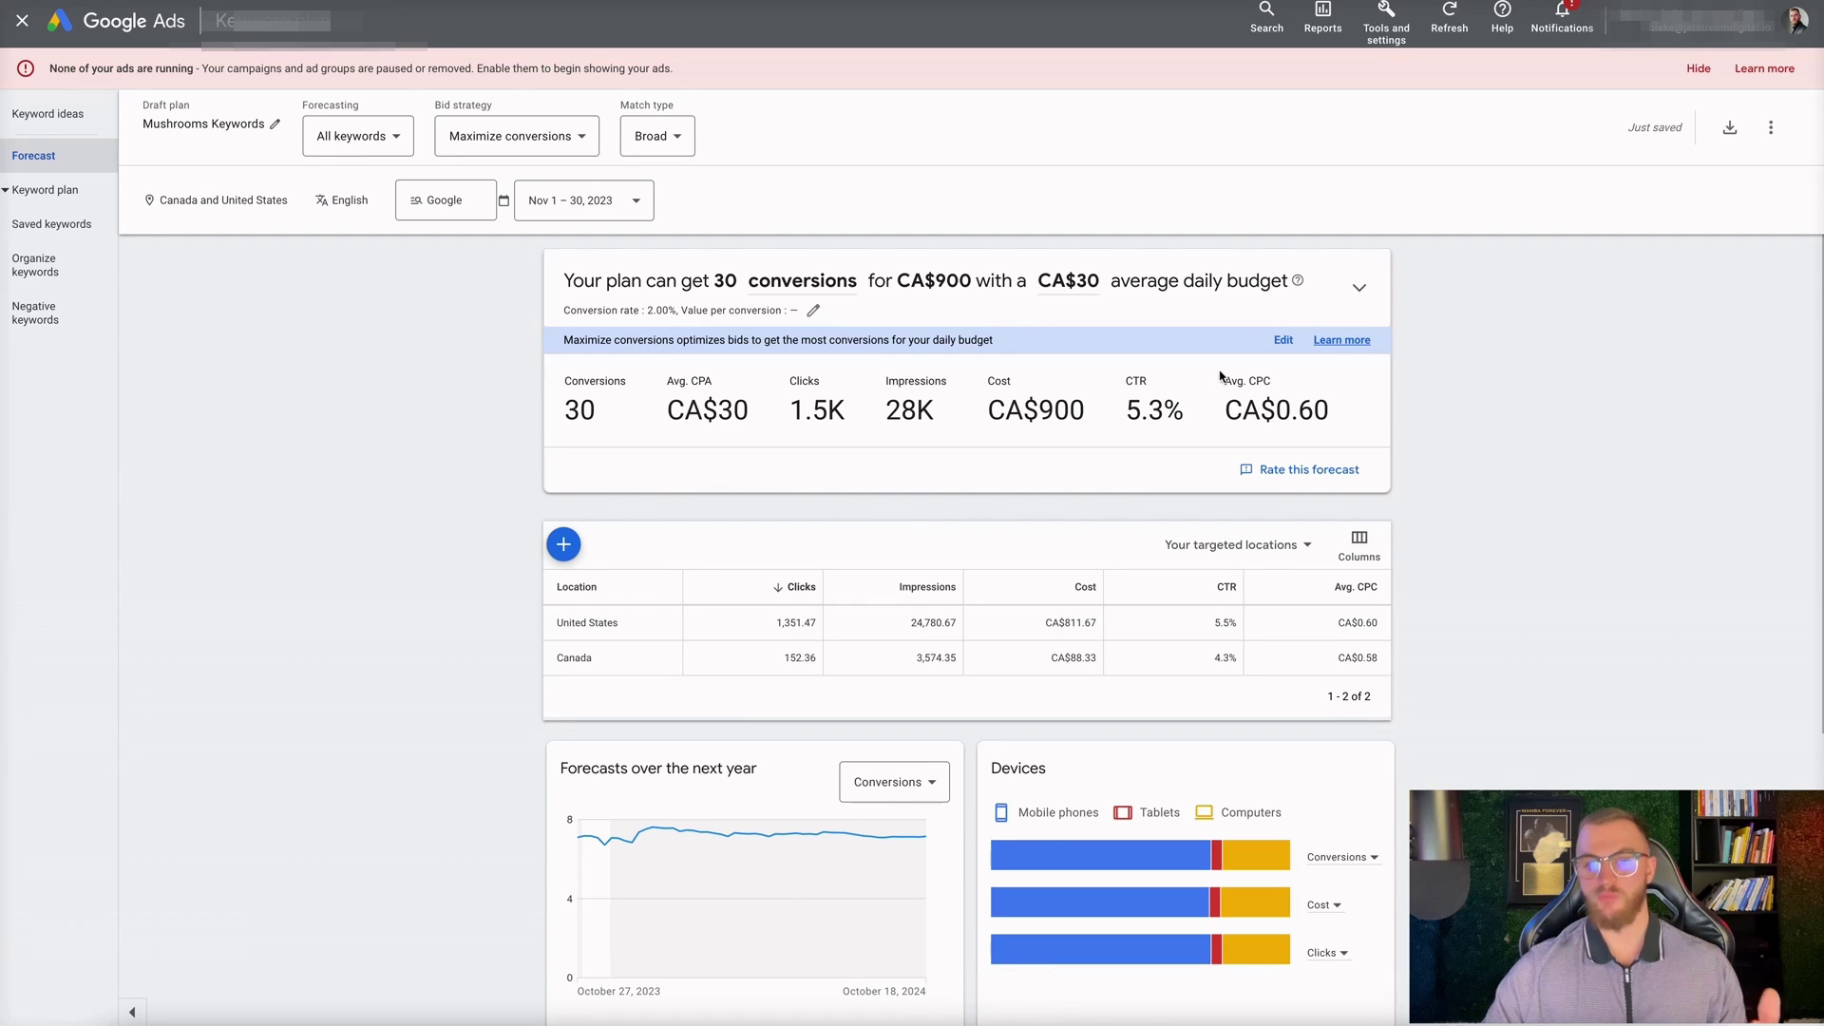
Set the forecast's value per conversion to CA$100.
click(813, 311)
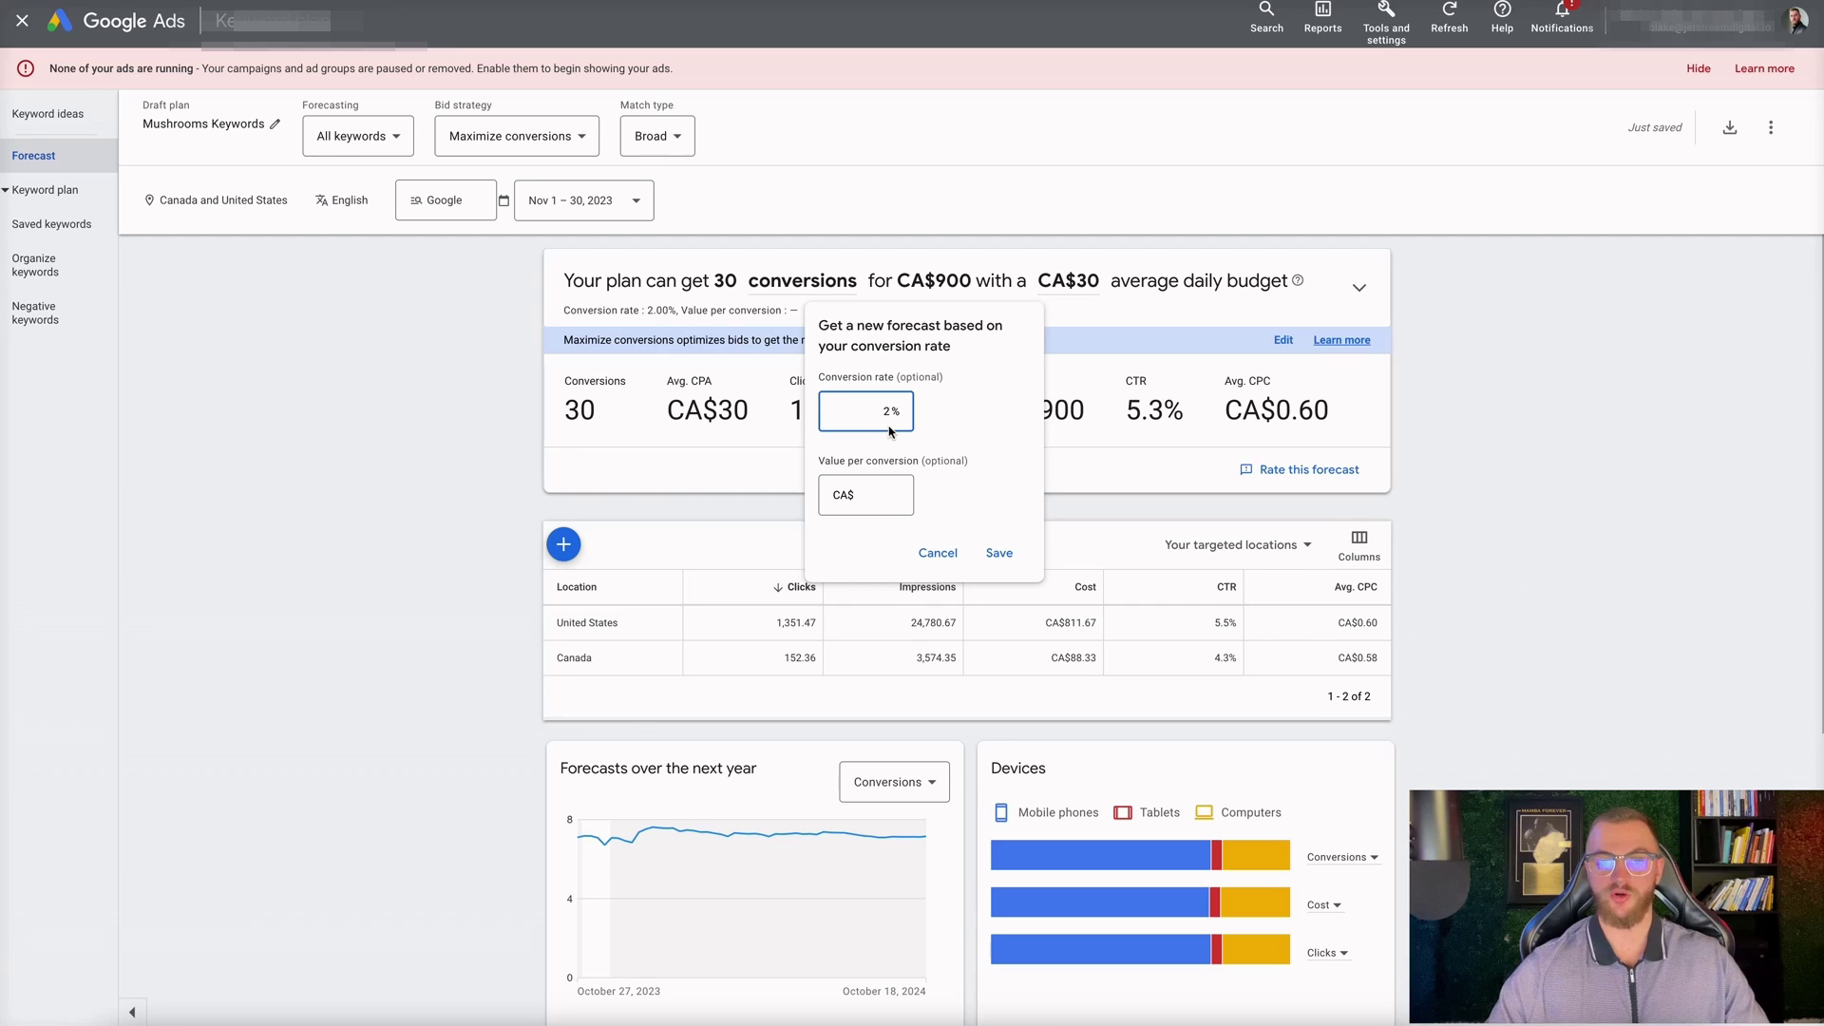
click(882, 496)
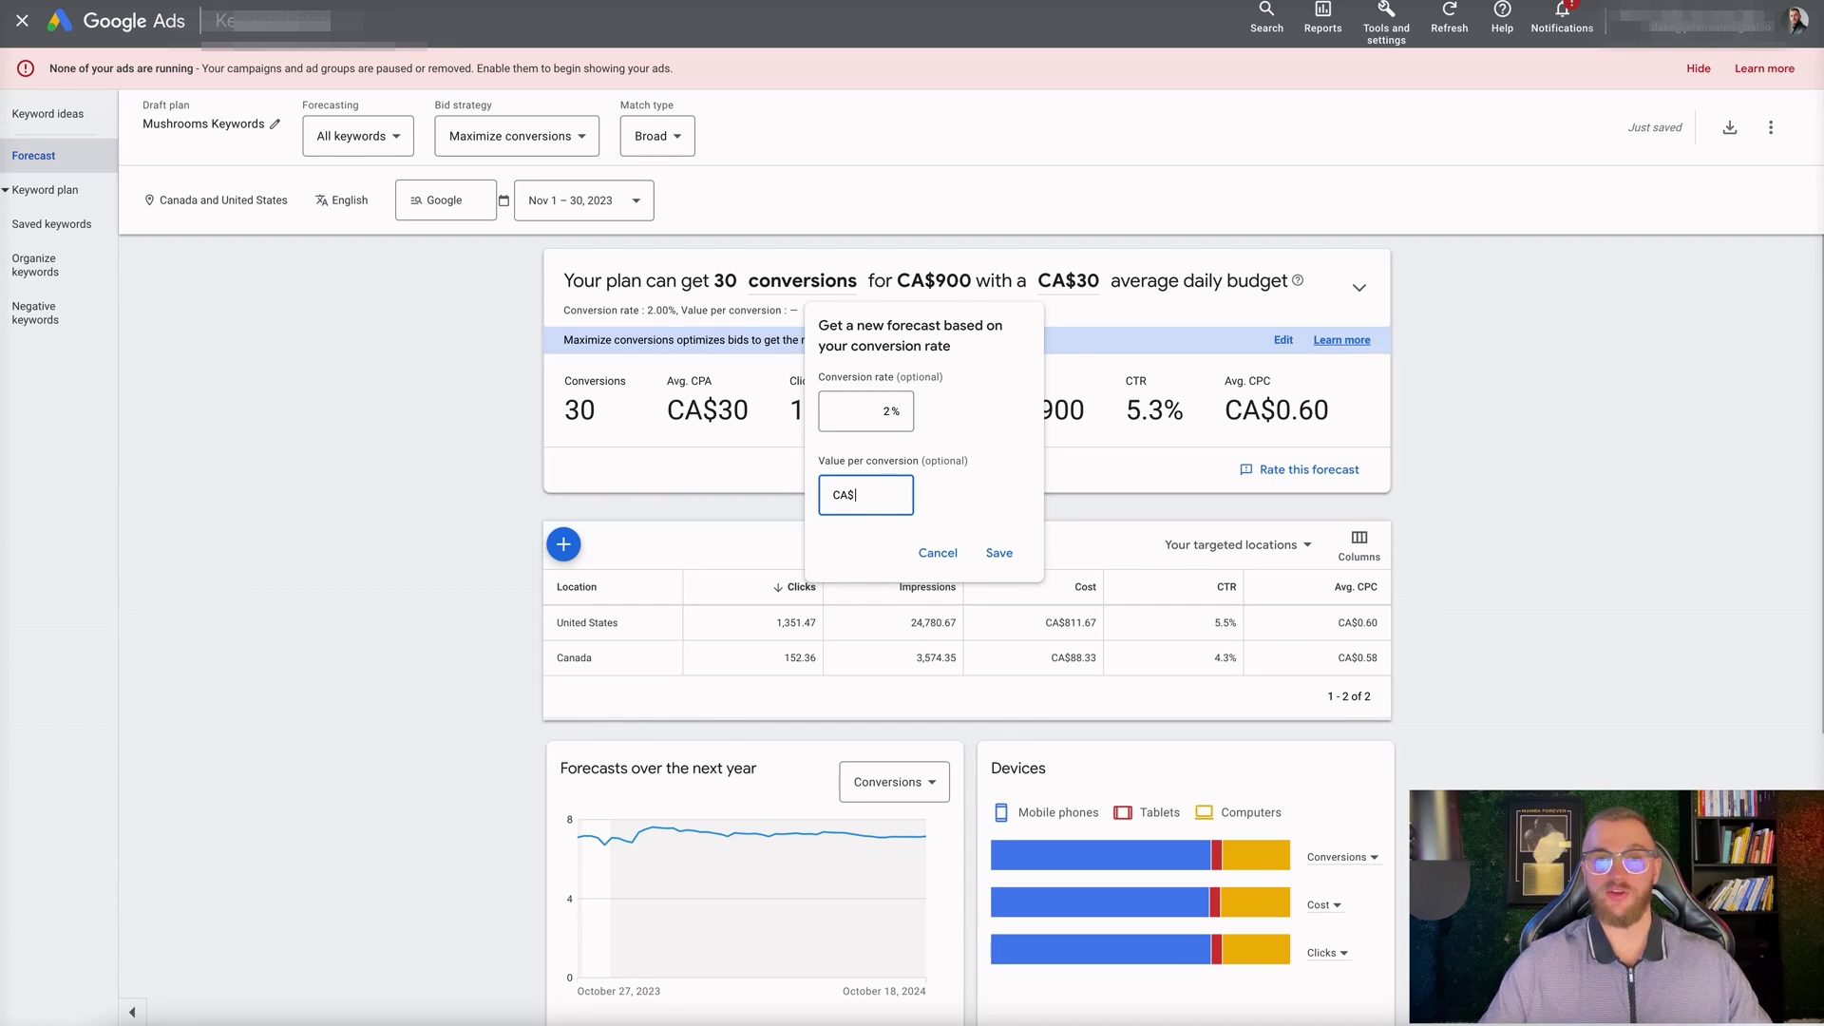
click(999, 553)
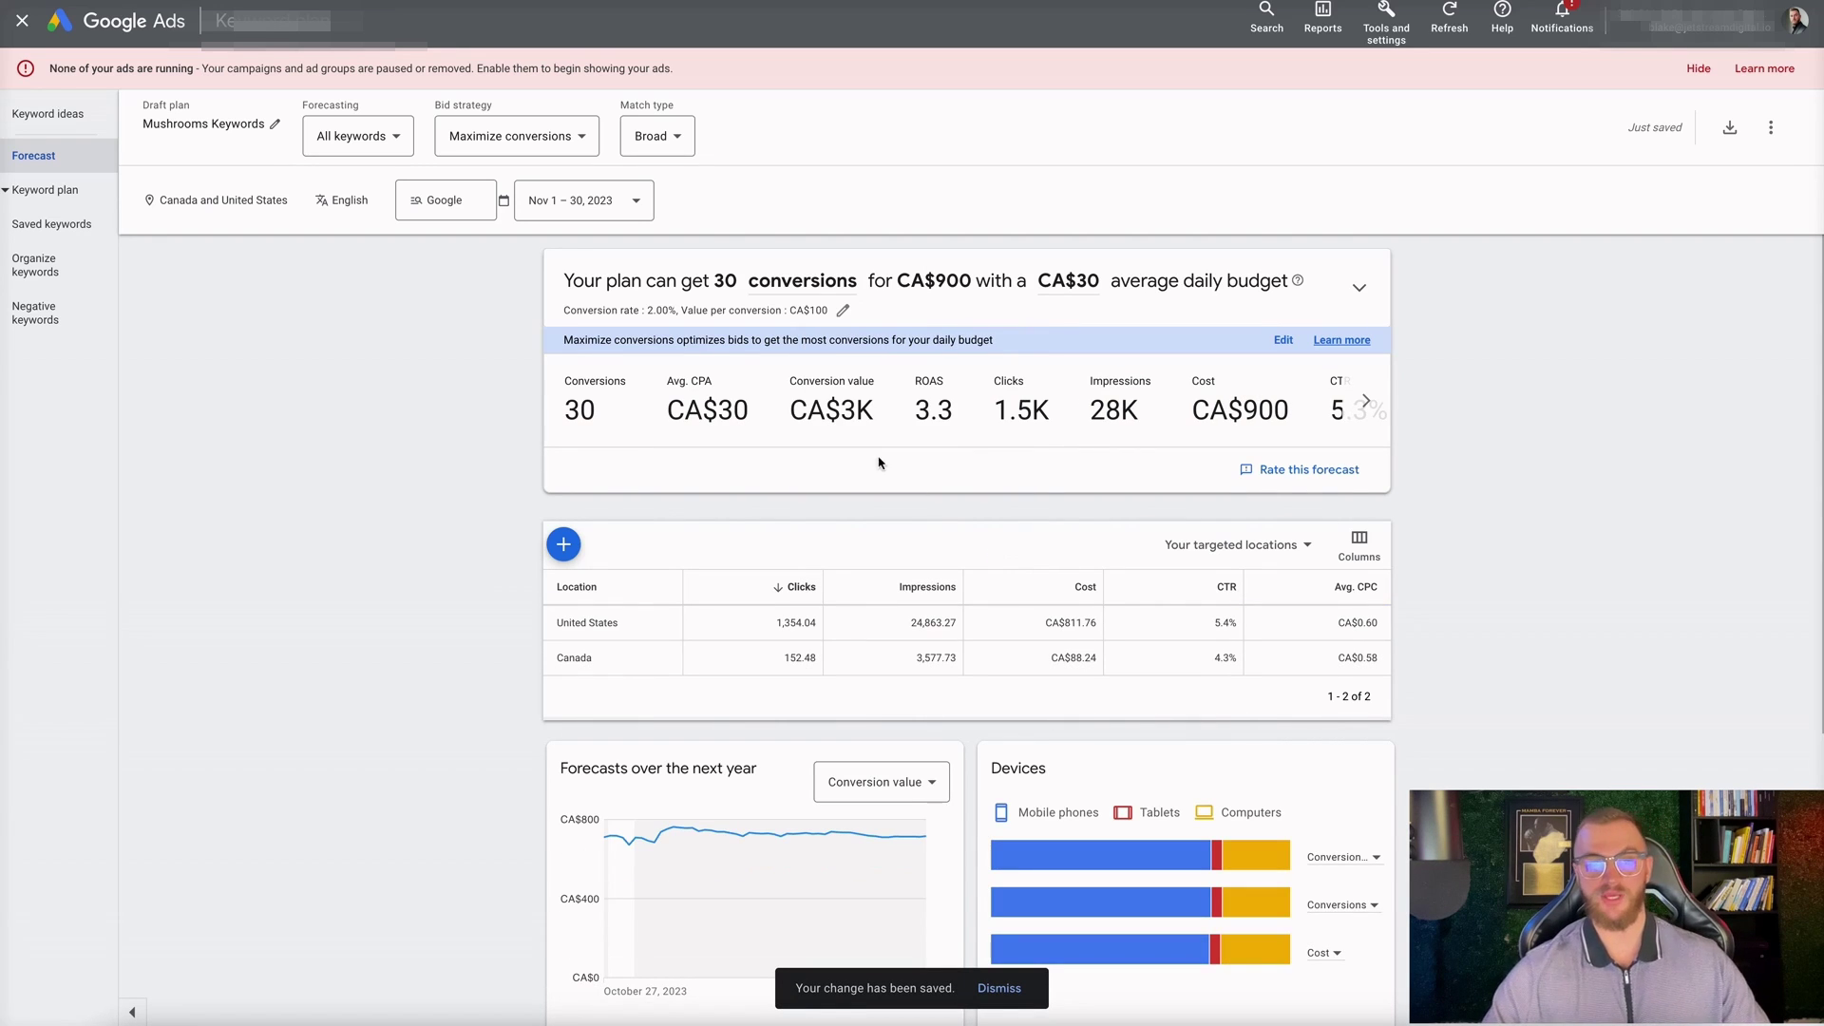
Examine the forecast's conversions, average CPA, conversion value, ROAS, clicks, impressions, CTR and average CPC.
drag(614, 419, 563, 416)
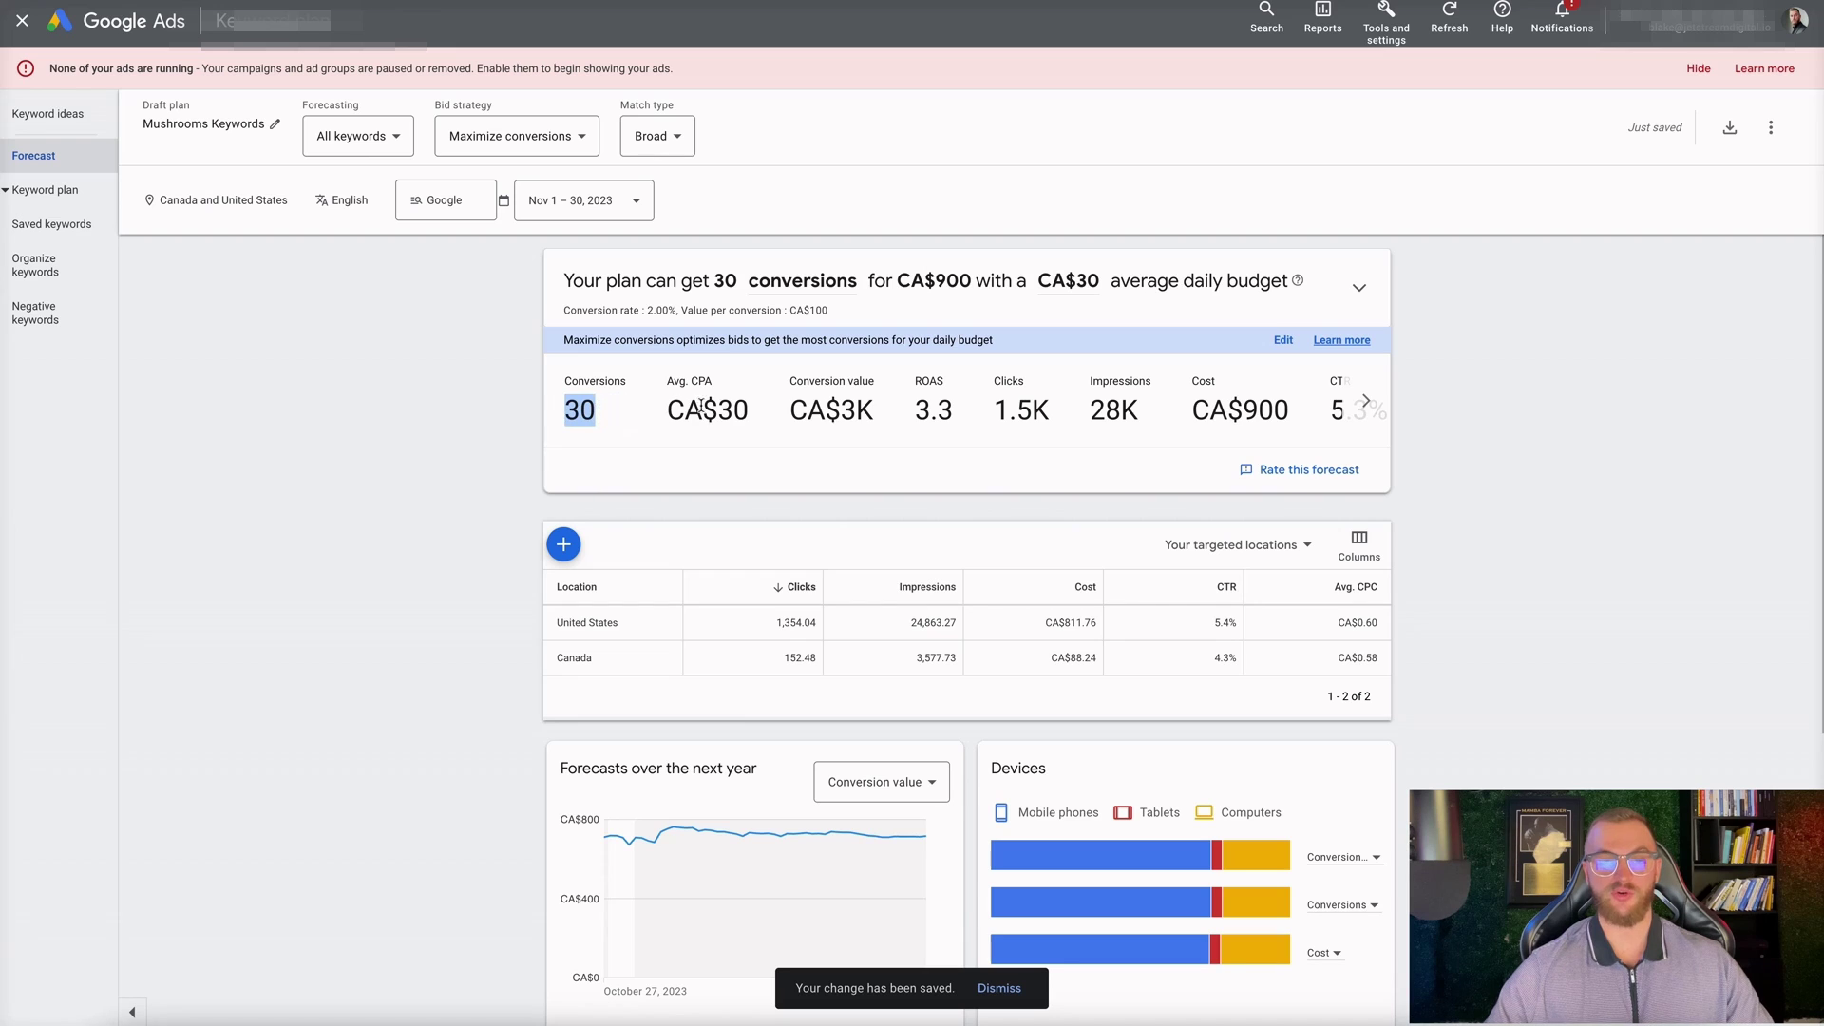
drag(747, 409, 665, 411)
drag(875, 410, 782, 415)
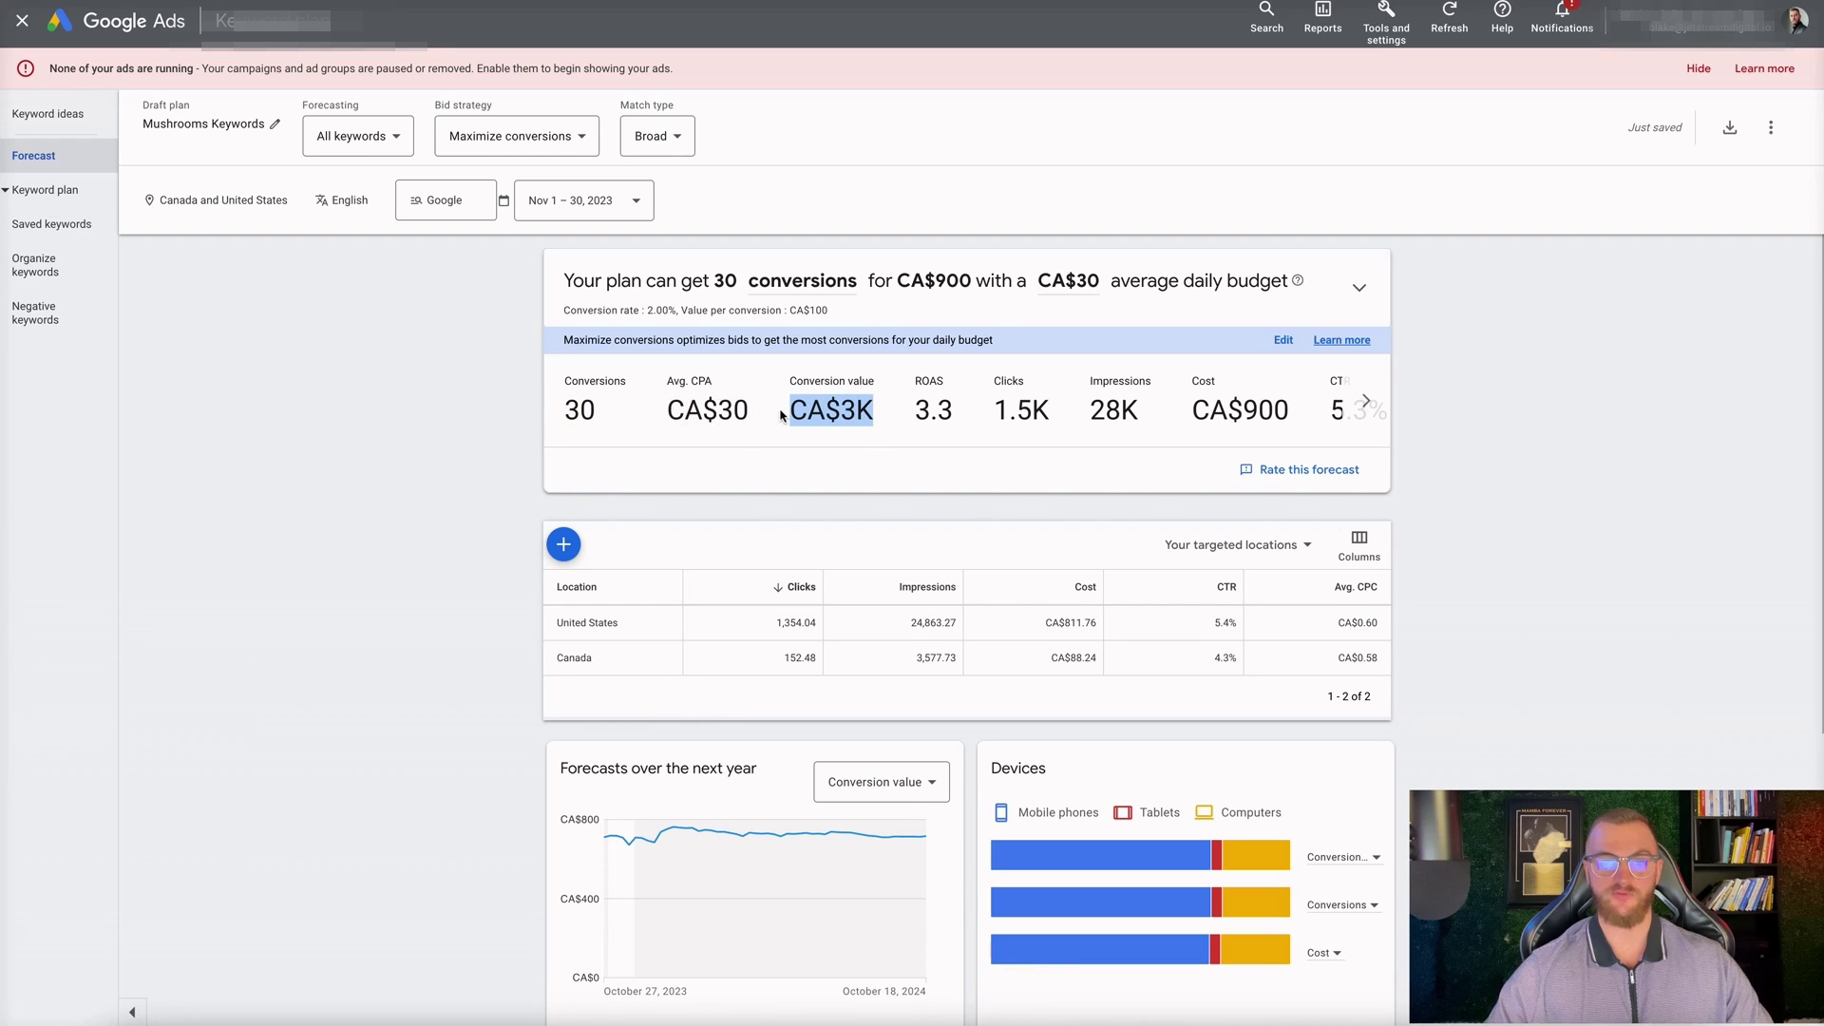
drag(958, 422, 910, 420)
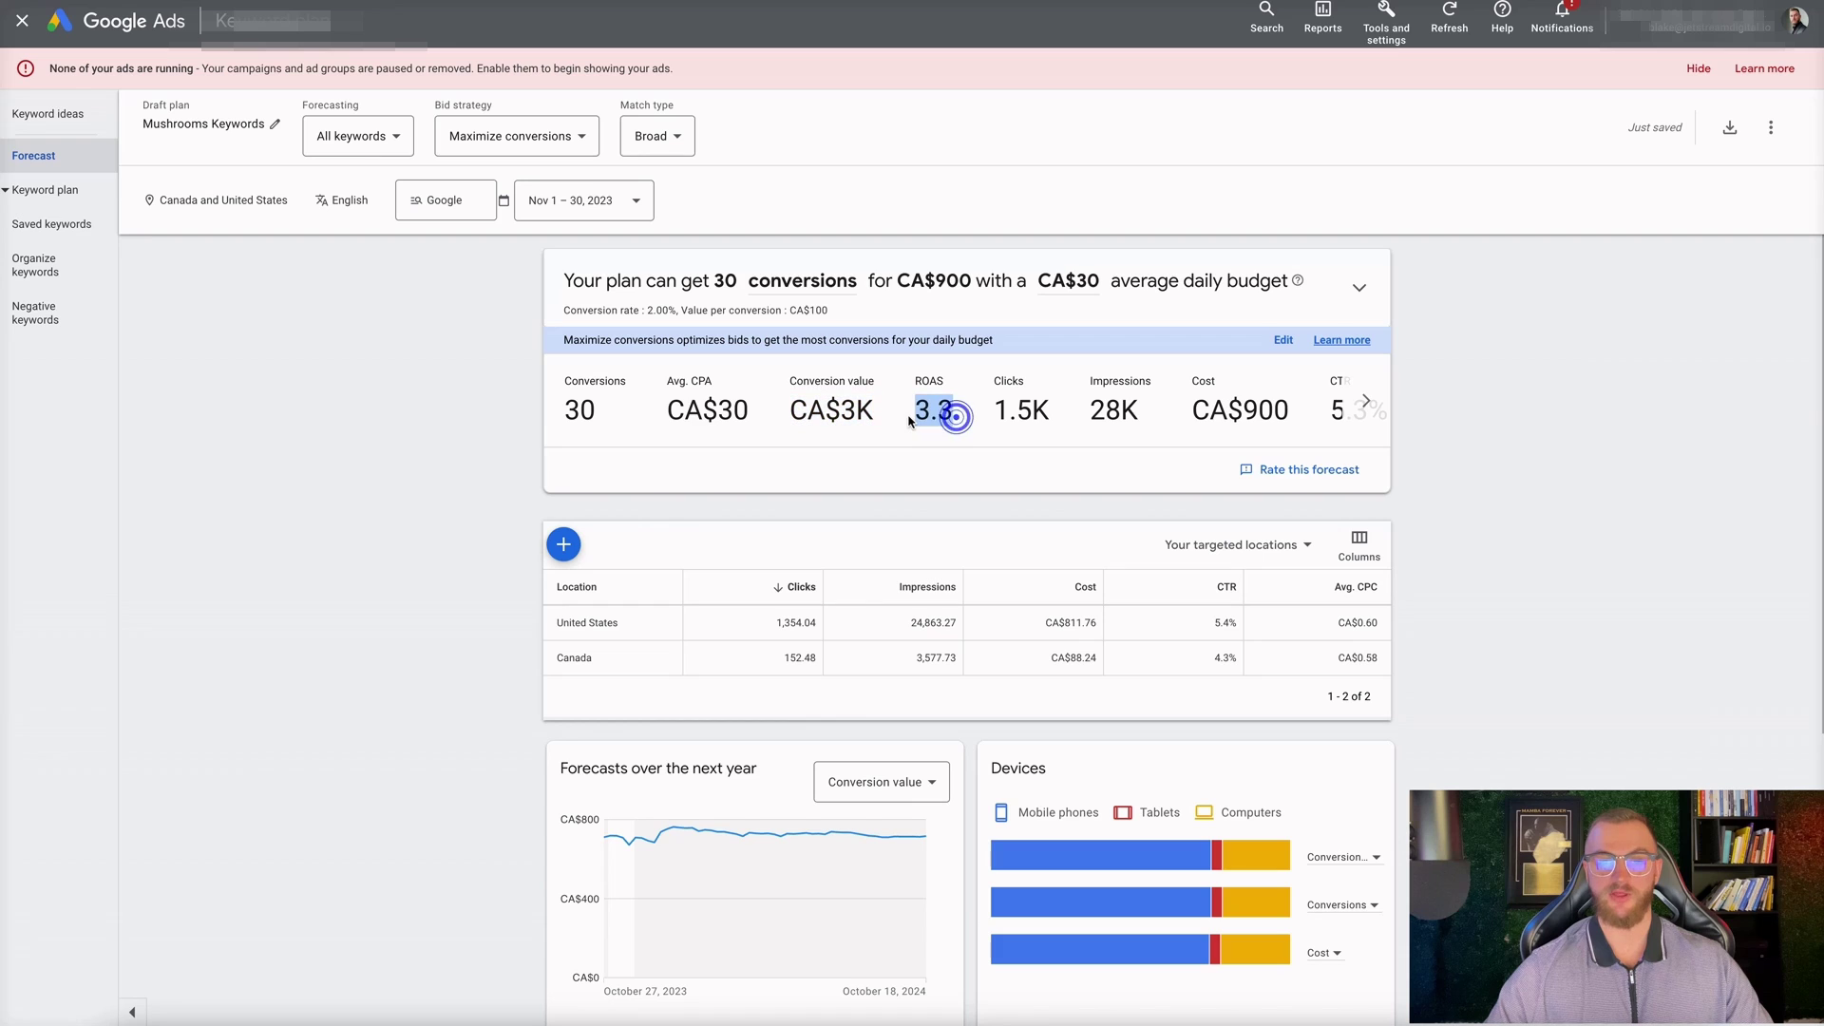
drag(1048, 411, 991, 415)
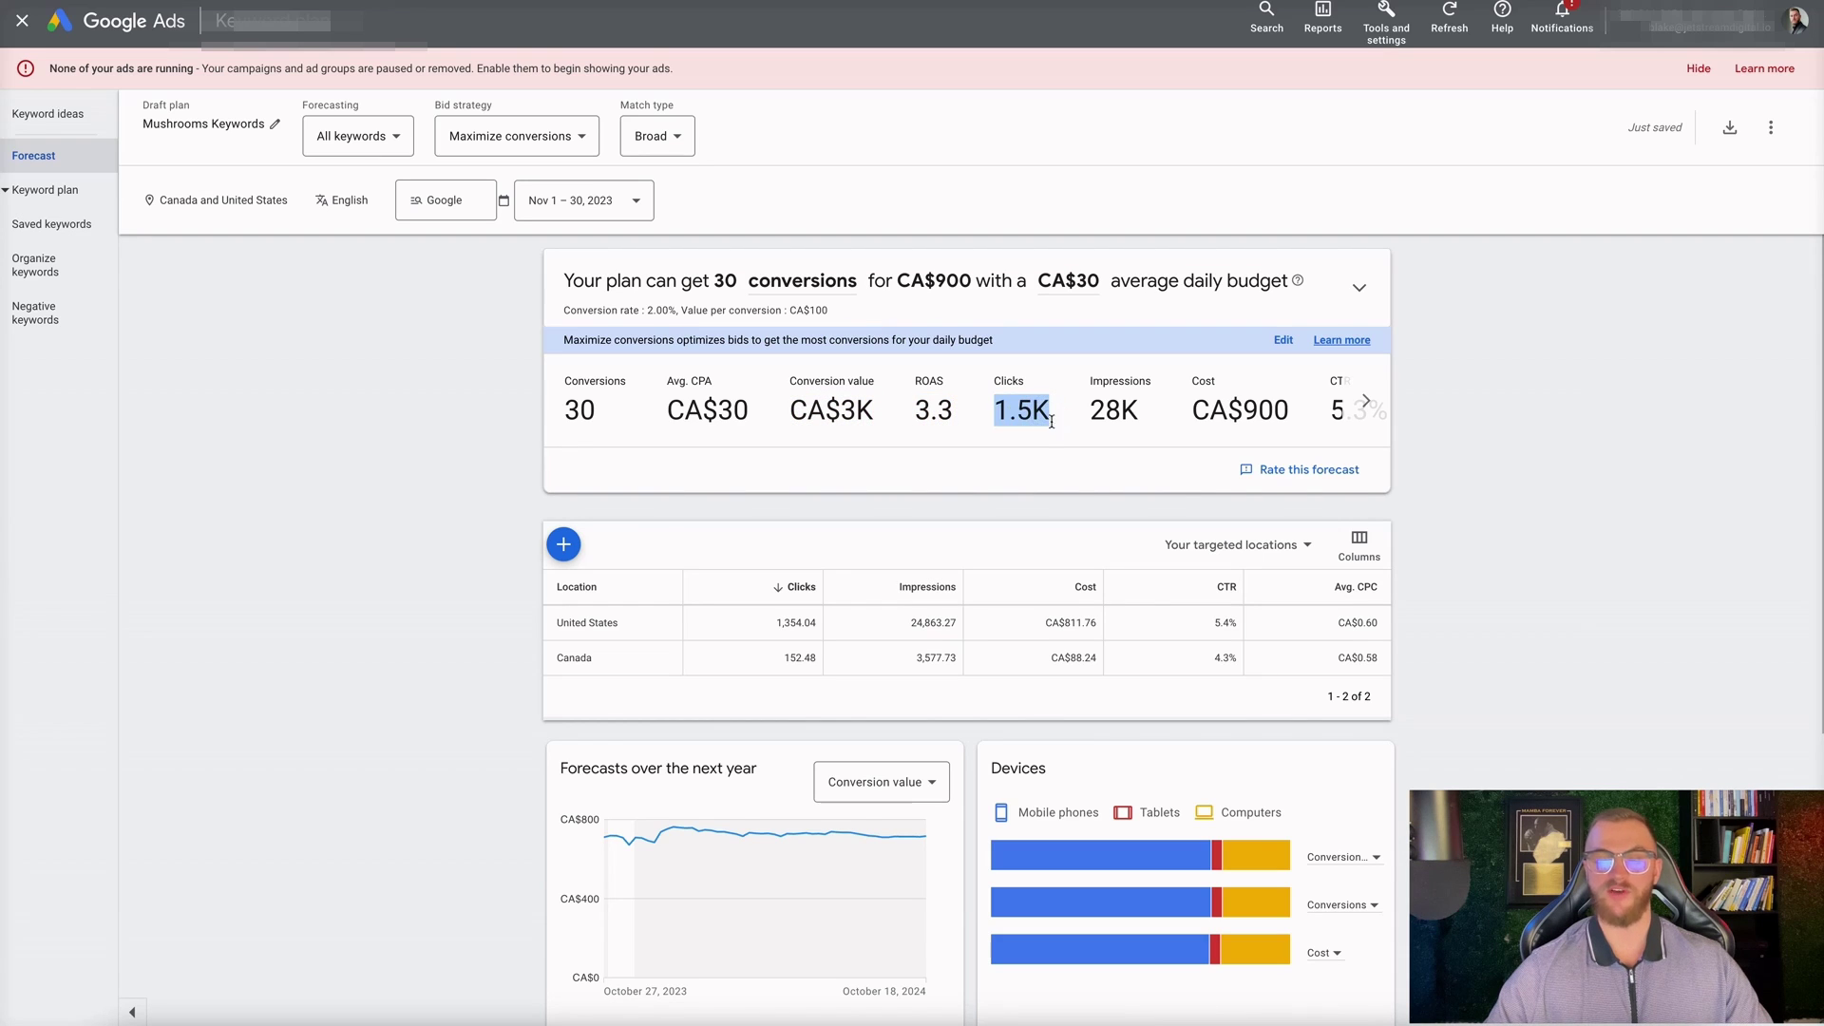
double_click(1151, 411)
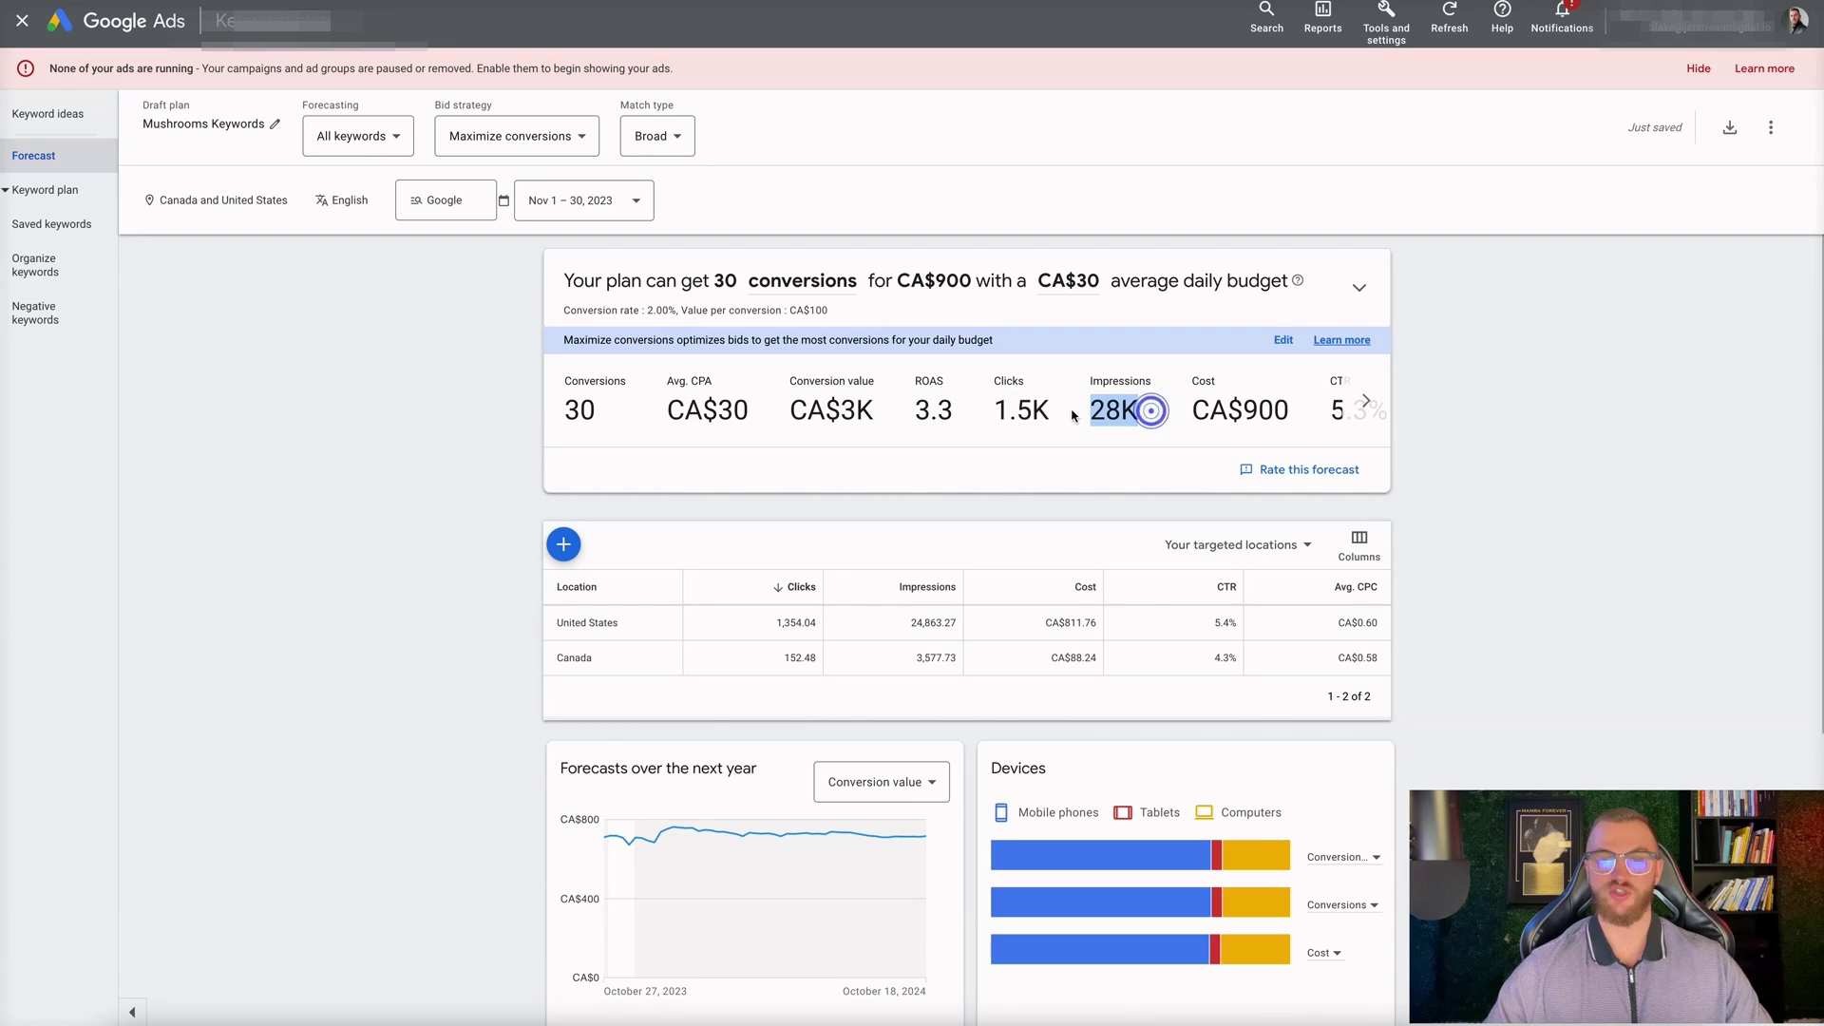
scroll(1167, 416, right, 2)
double_click(1179, 411)
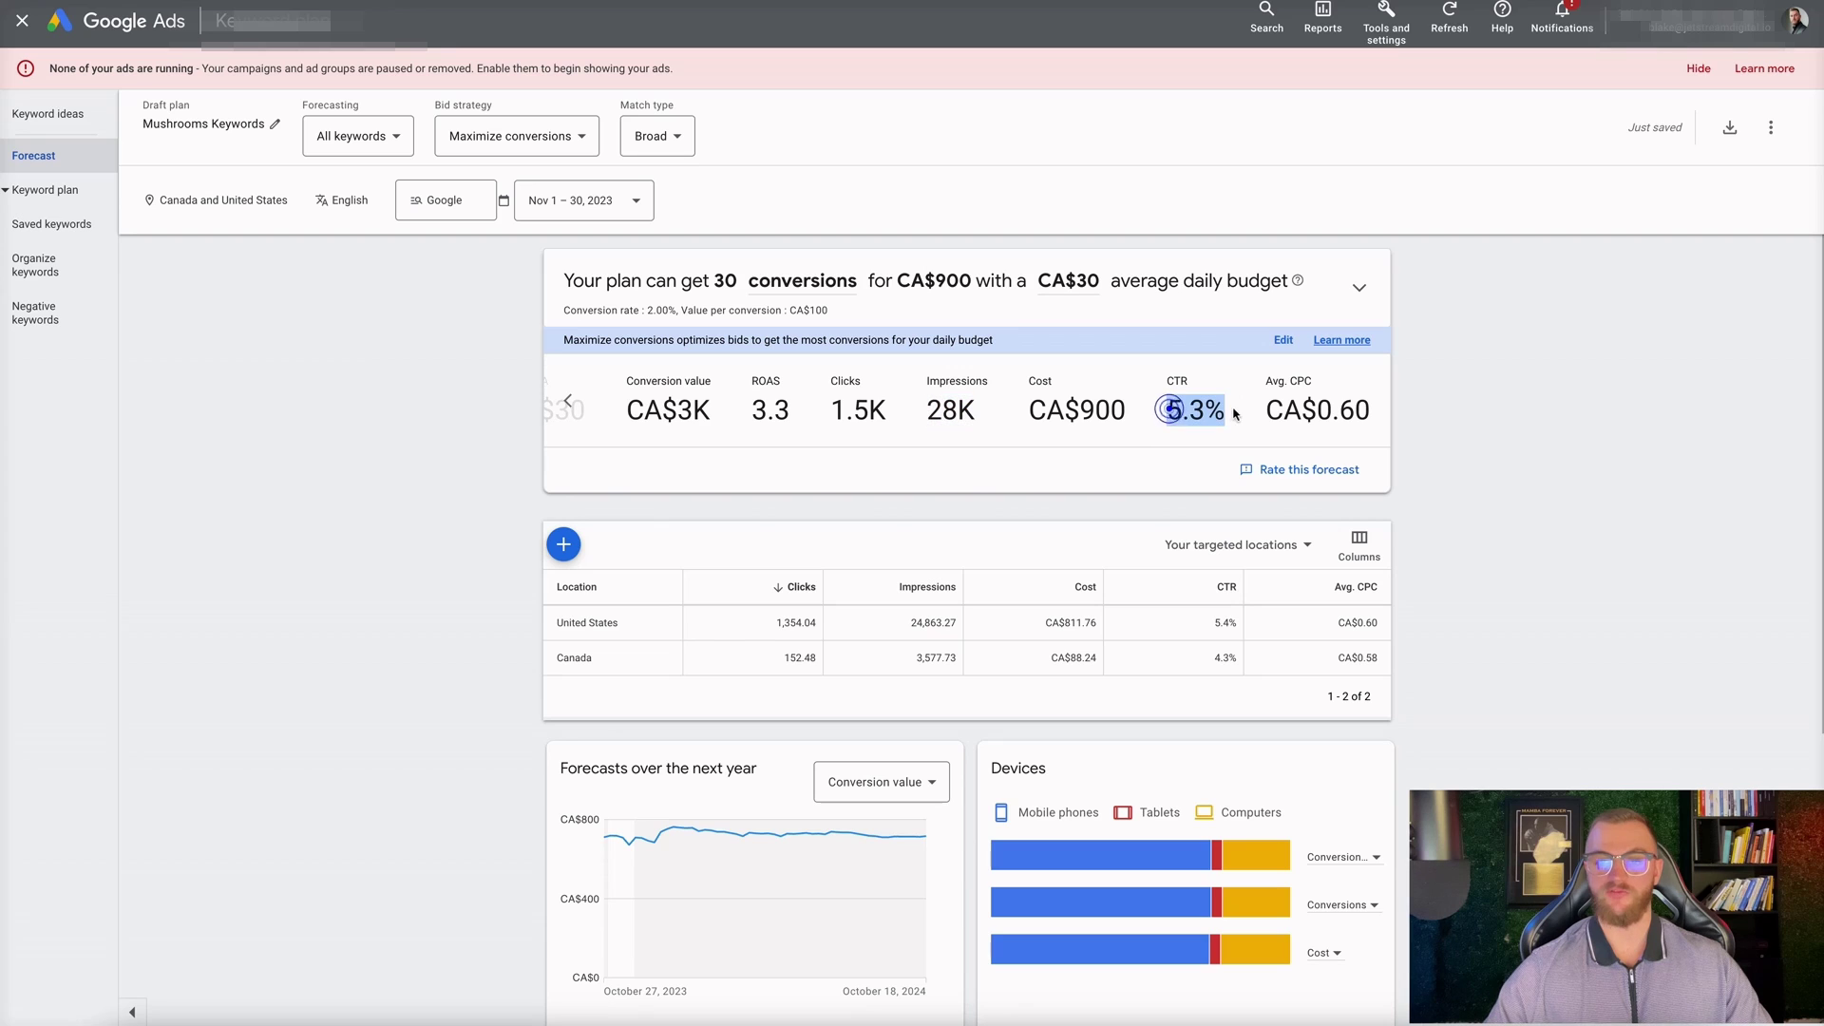
click(1272, 410)
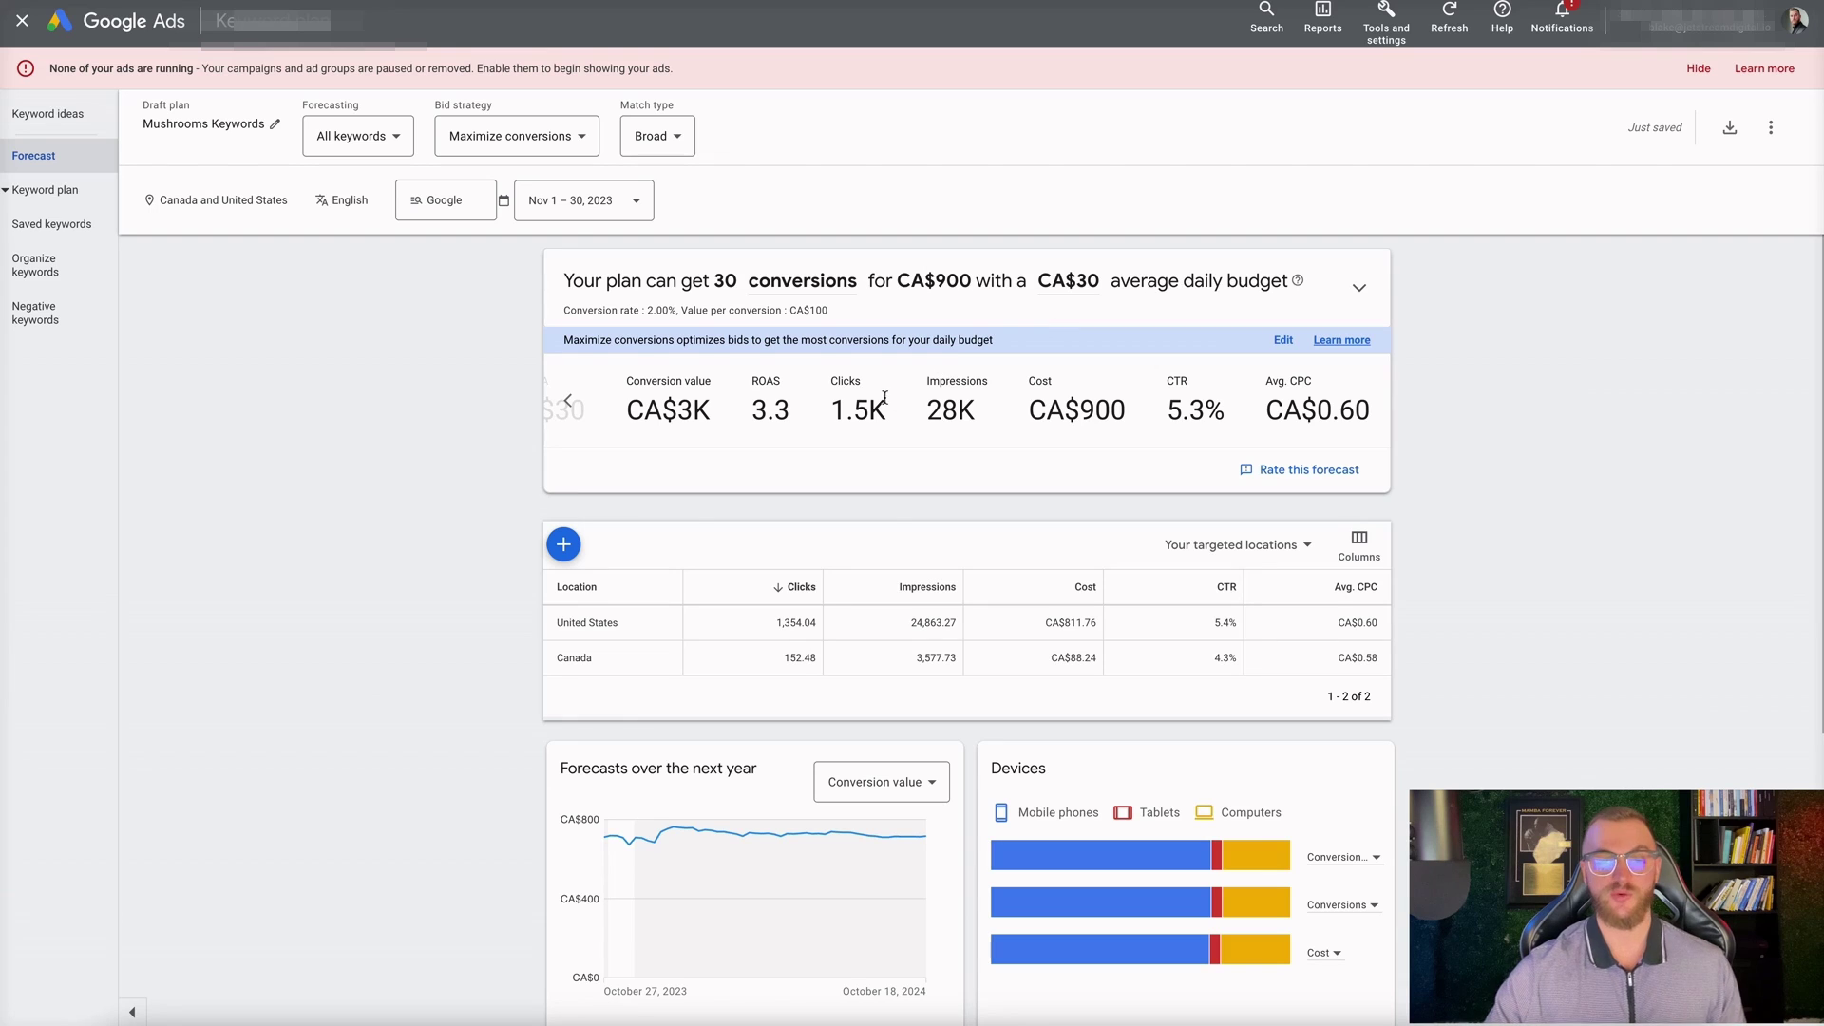
Add the United States to the targeted locations of the plan's saved keywords, alongside Canada.
click(63, 224)
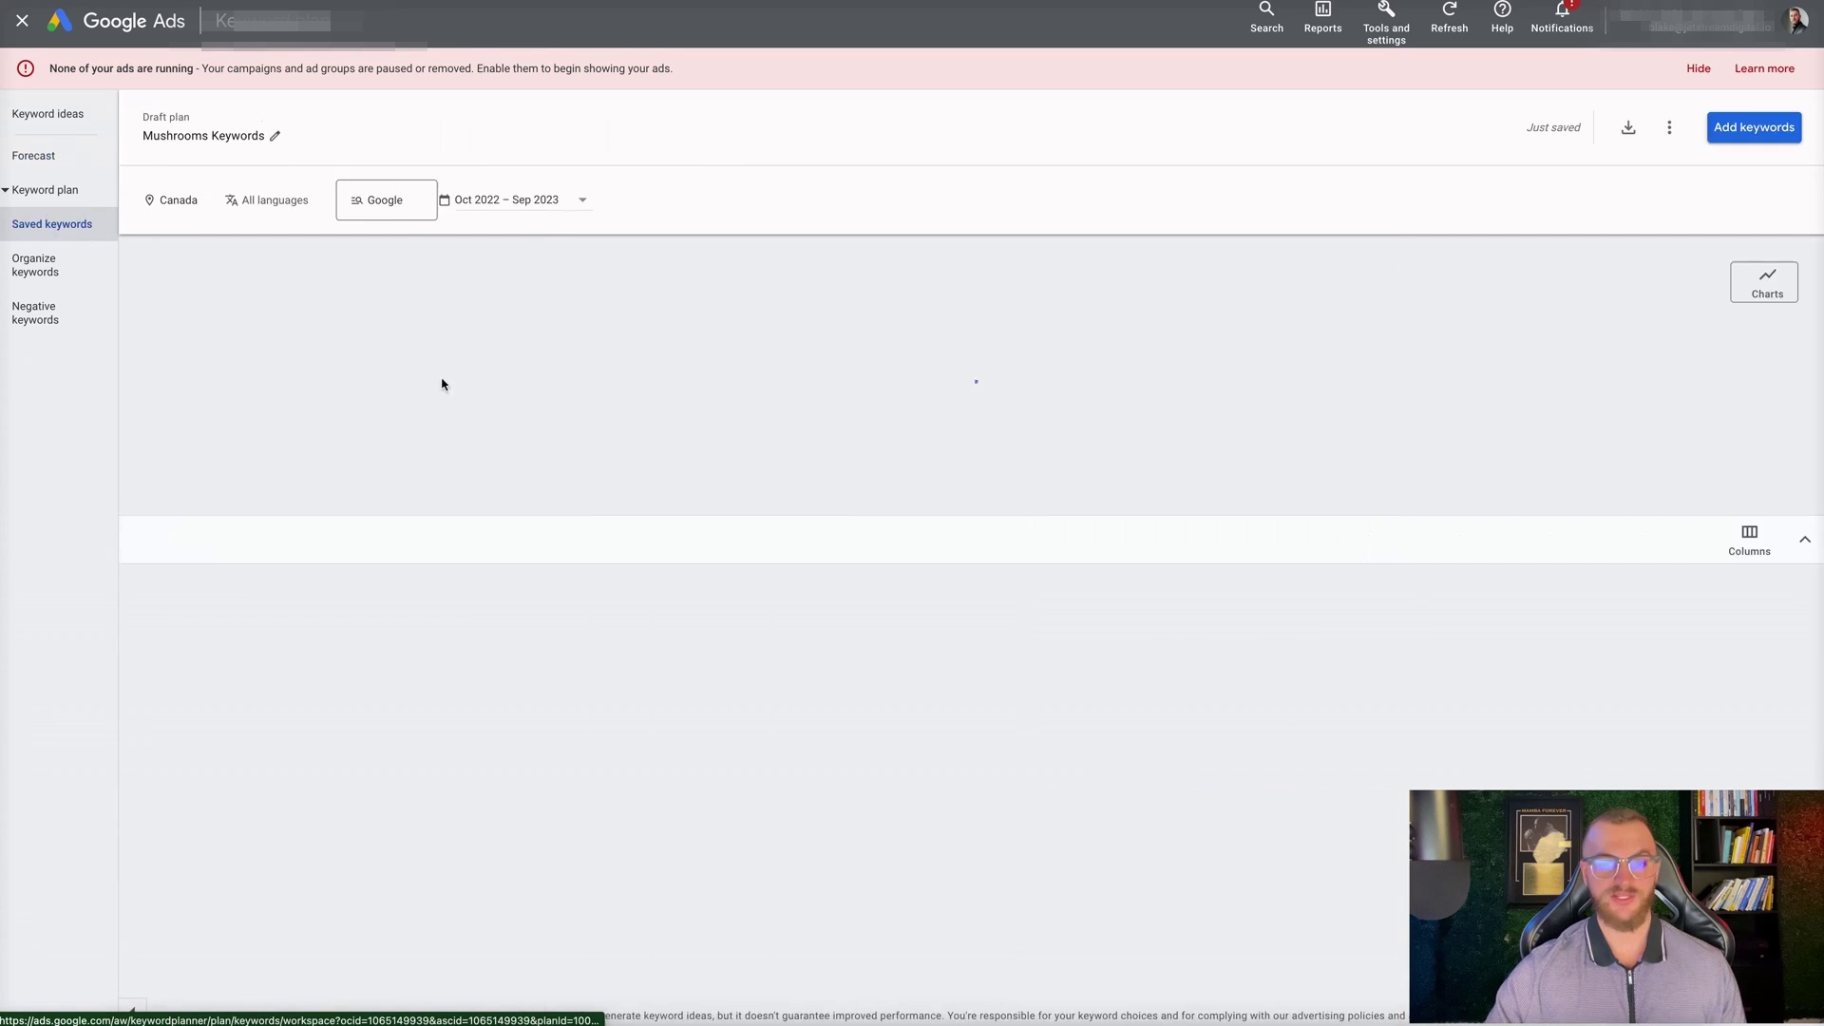
scroll(637, 681, down, 1)
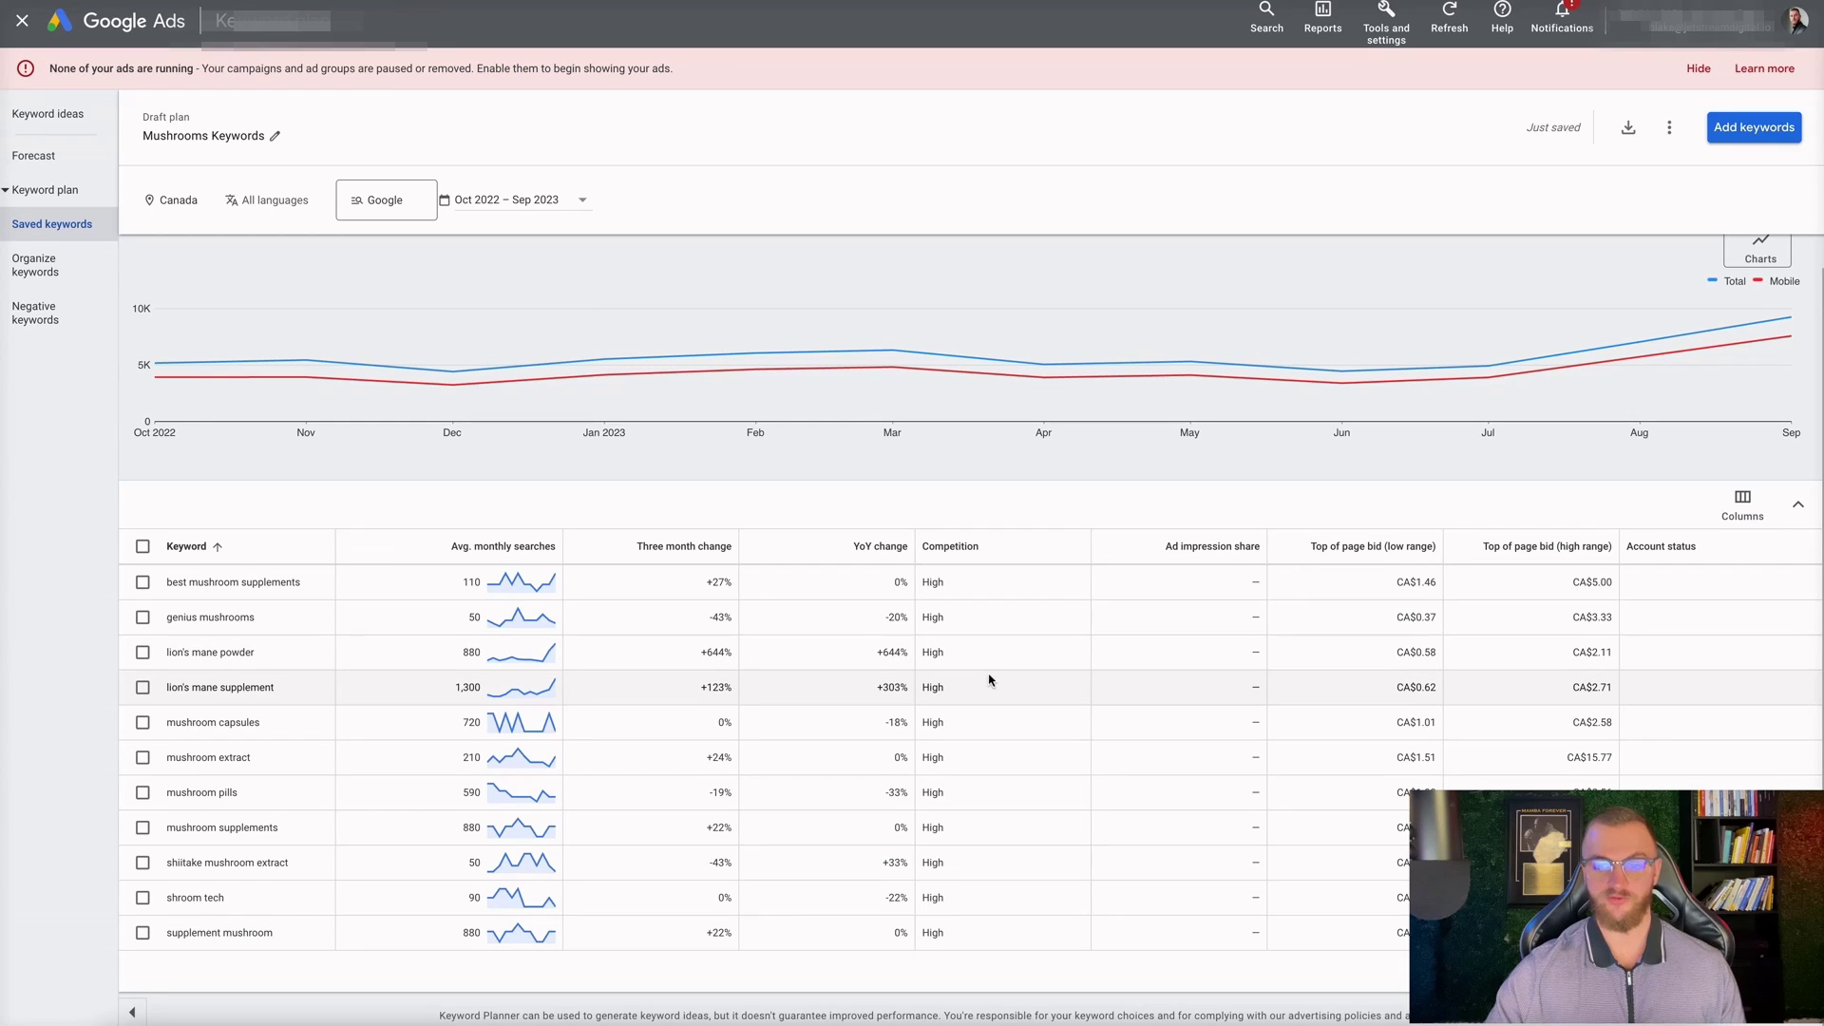
mouse_move(1759, 338)
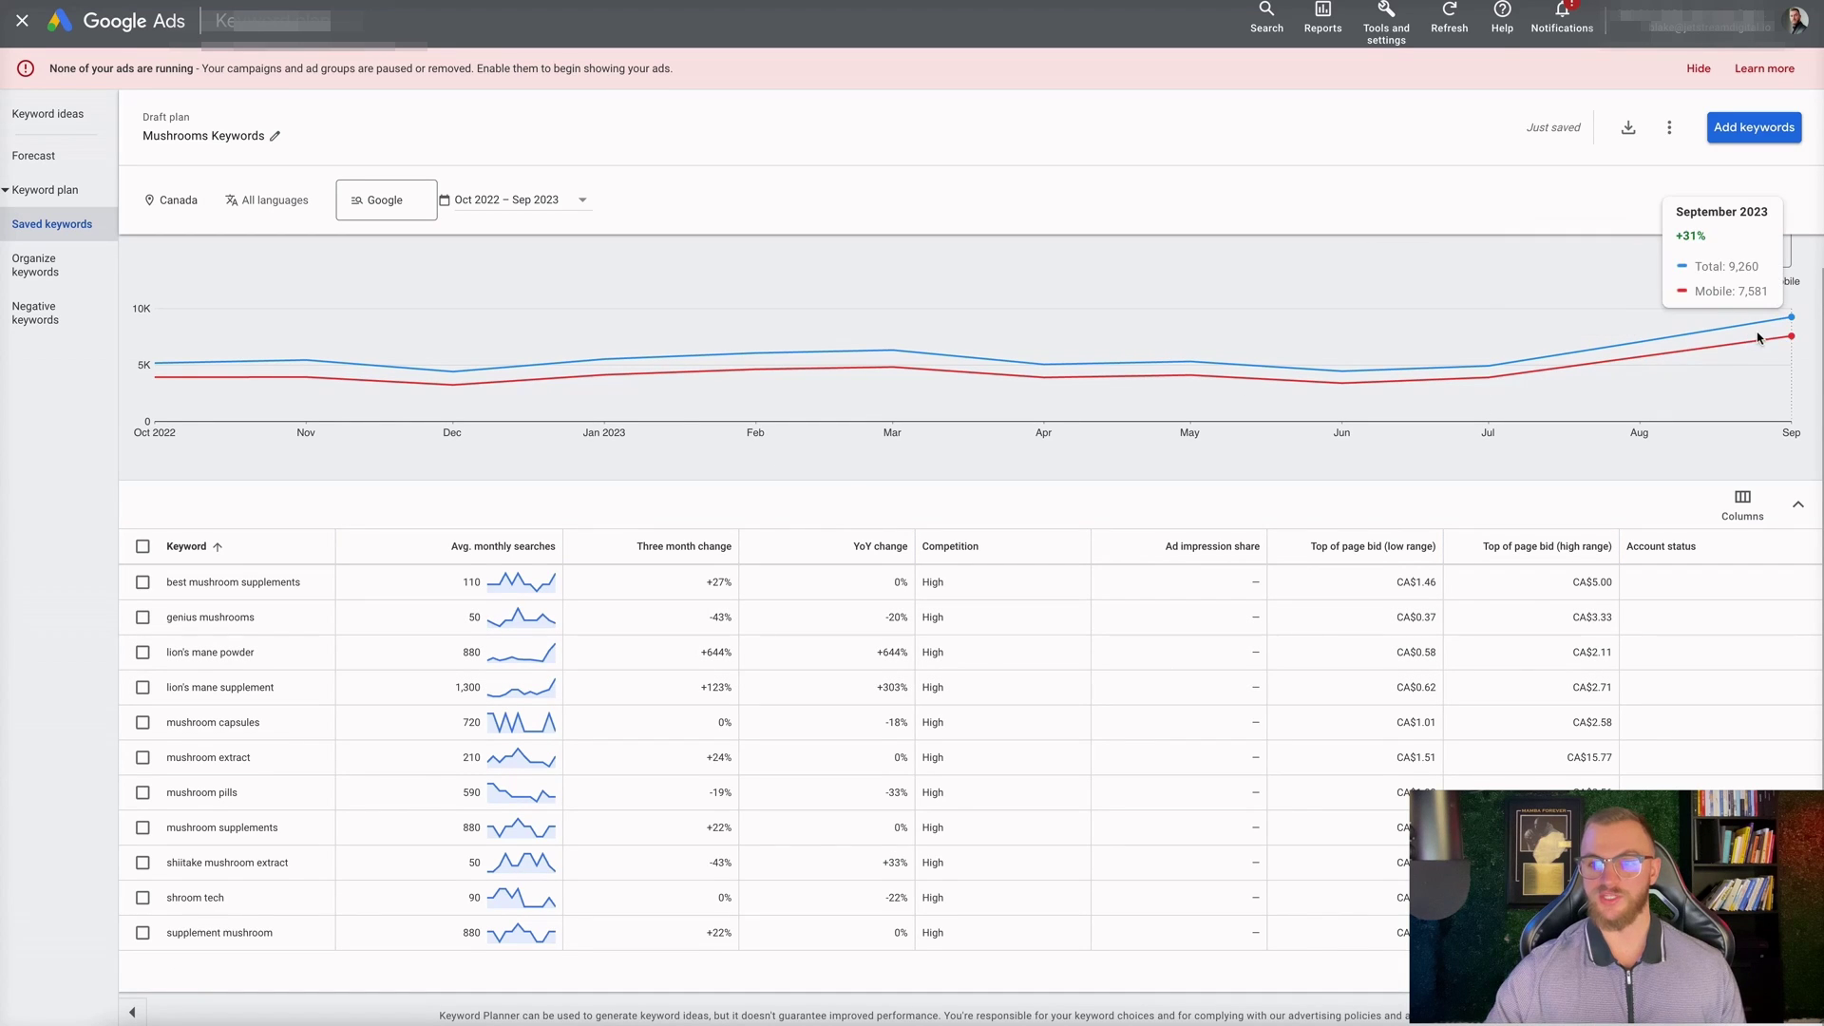
click(207, 201)
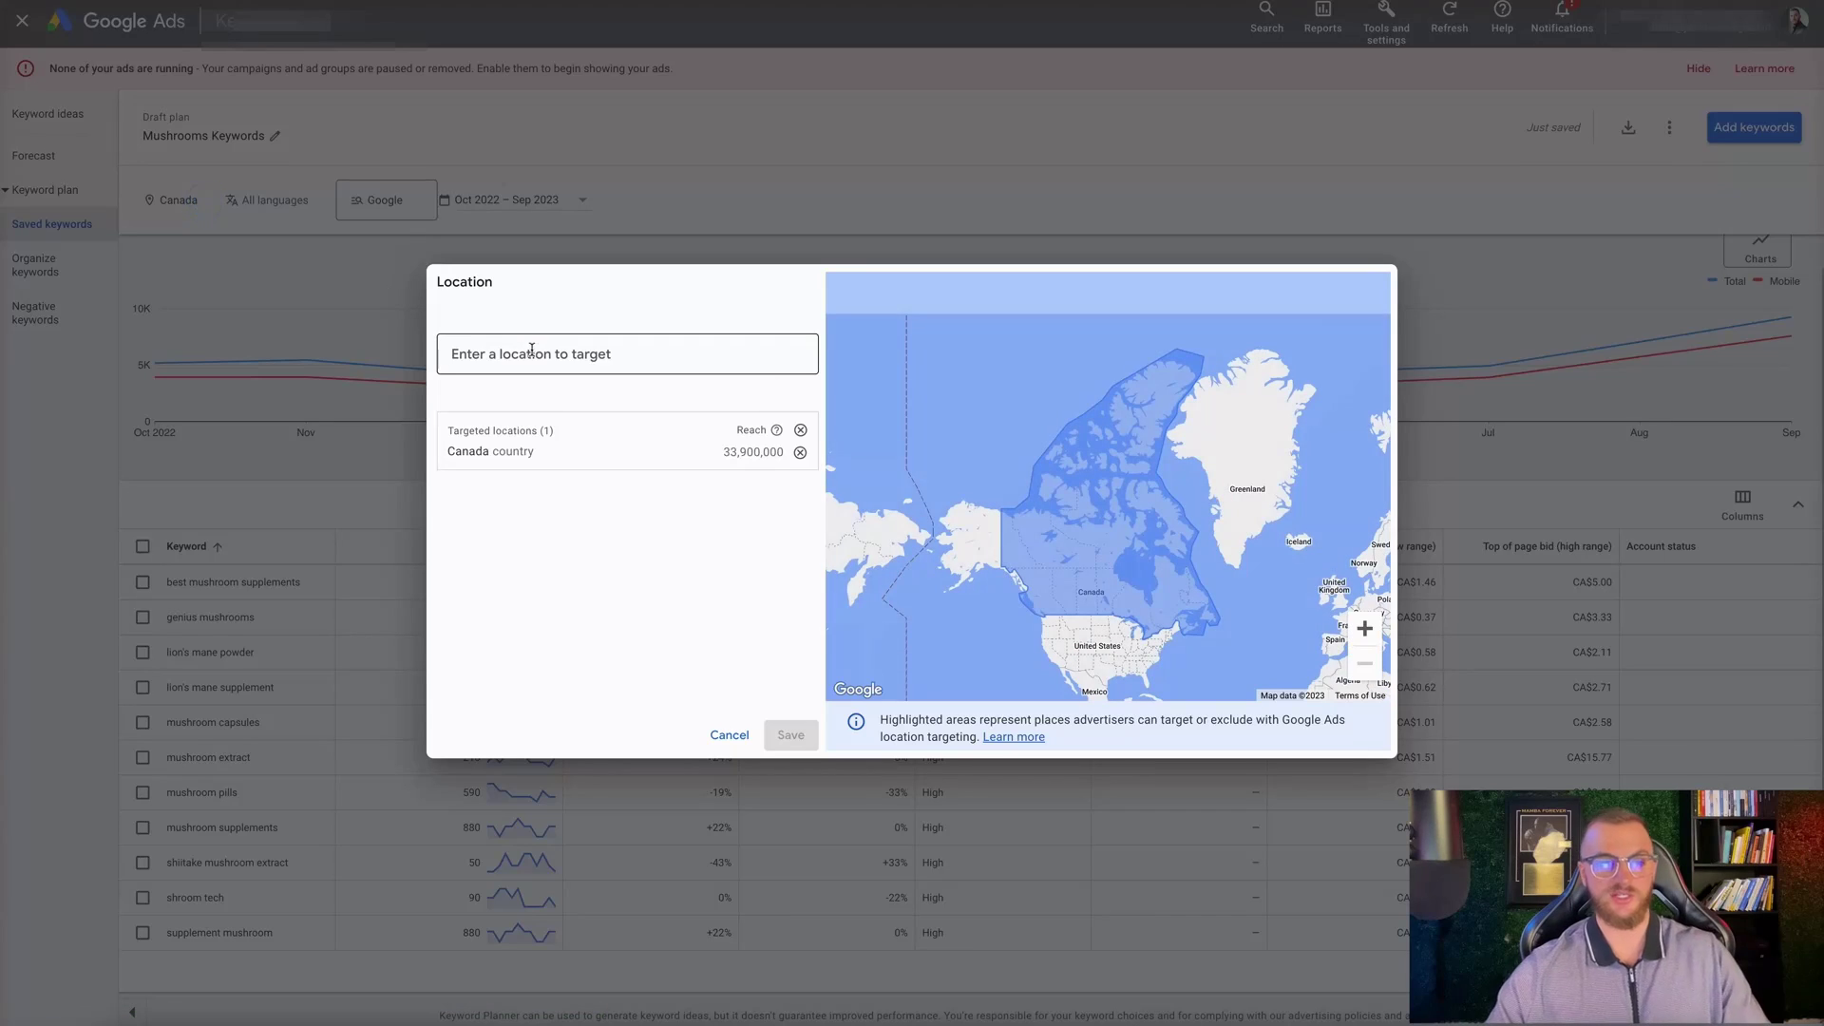
text(united st)
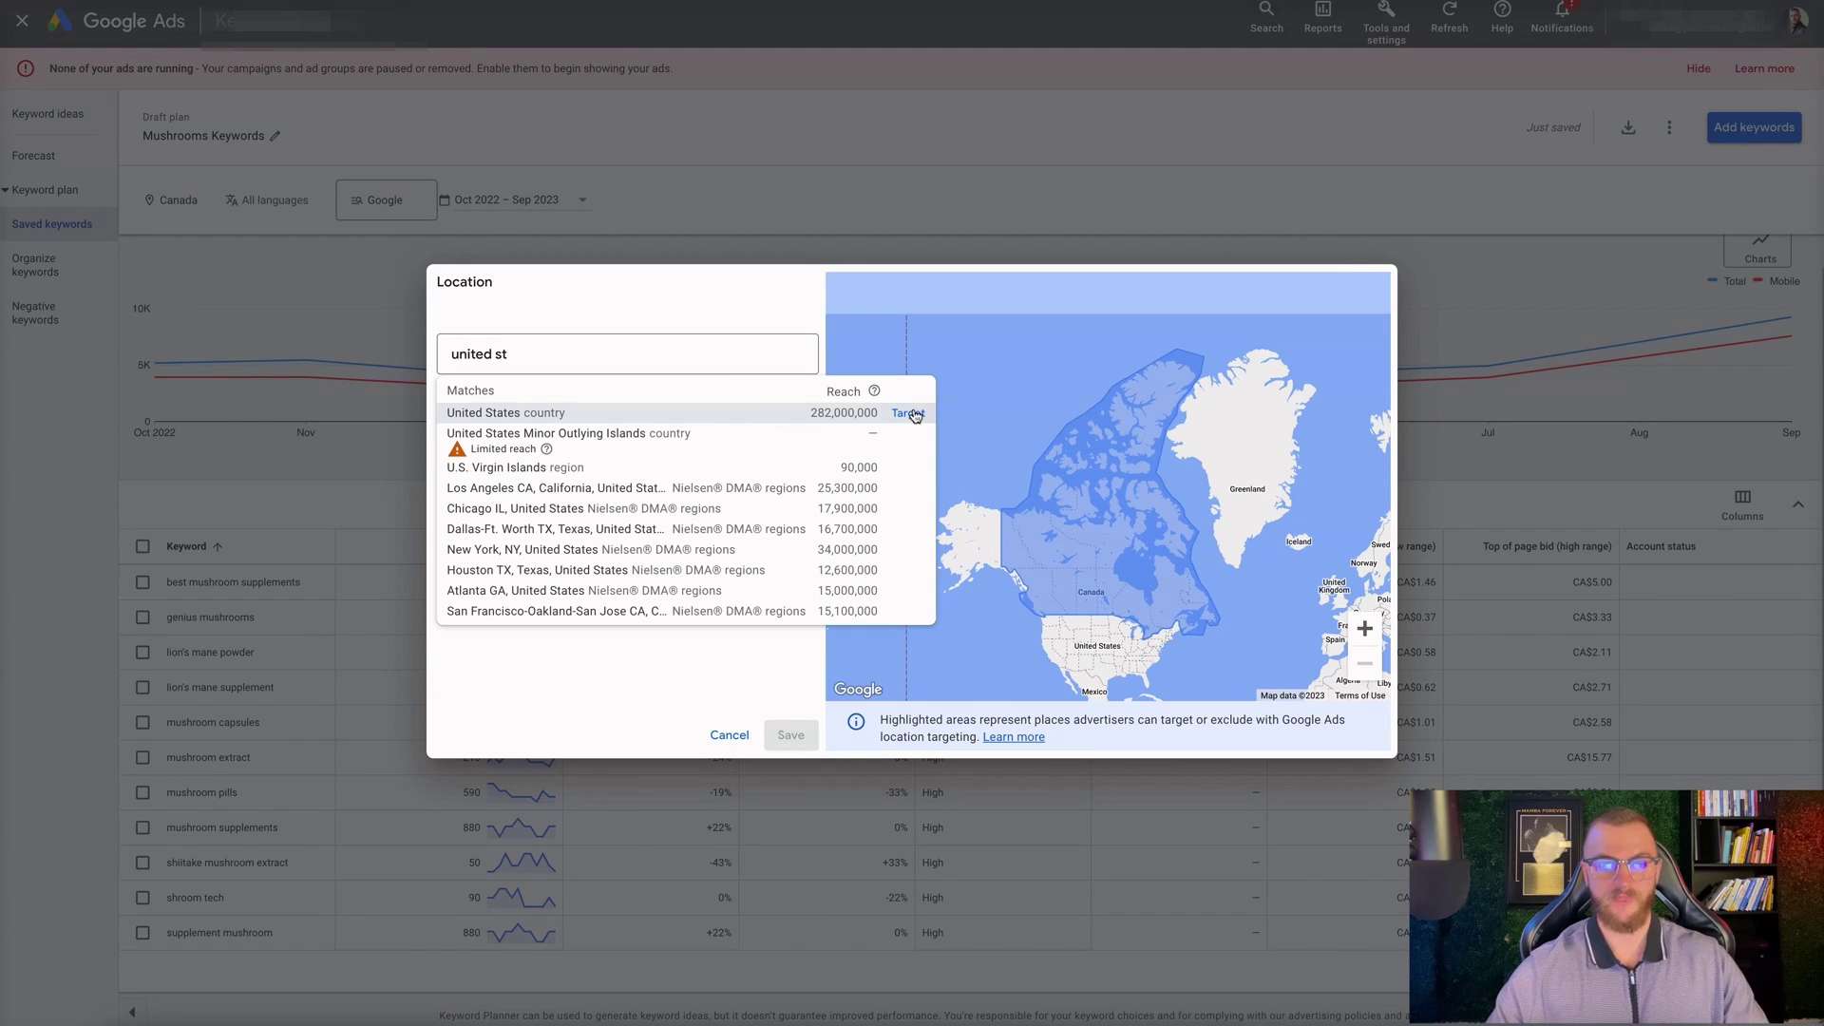
click(908, 412)
click(791, 733)
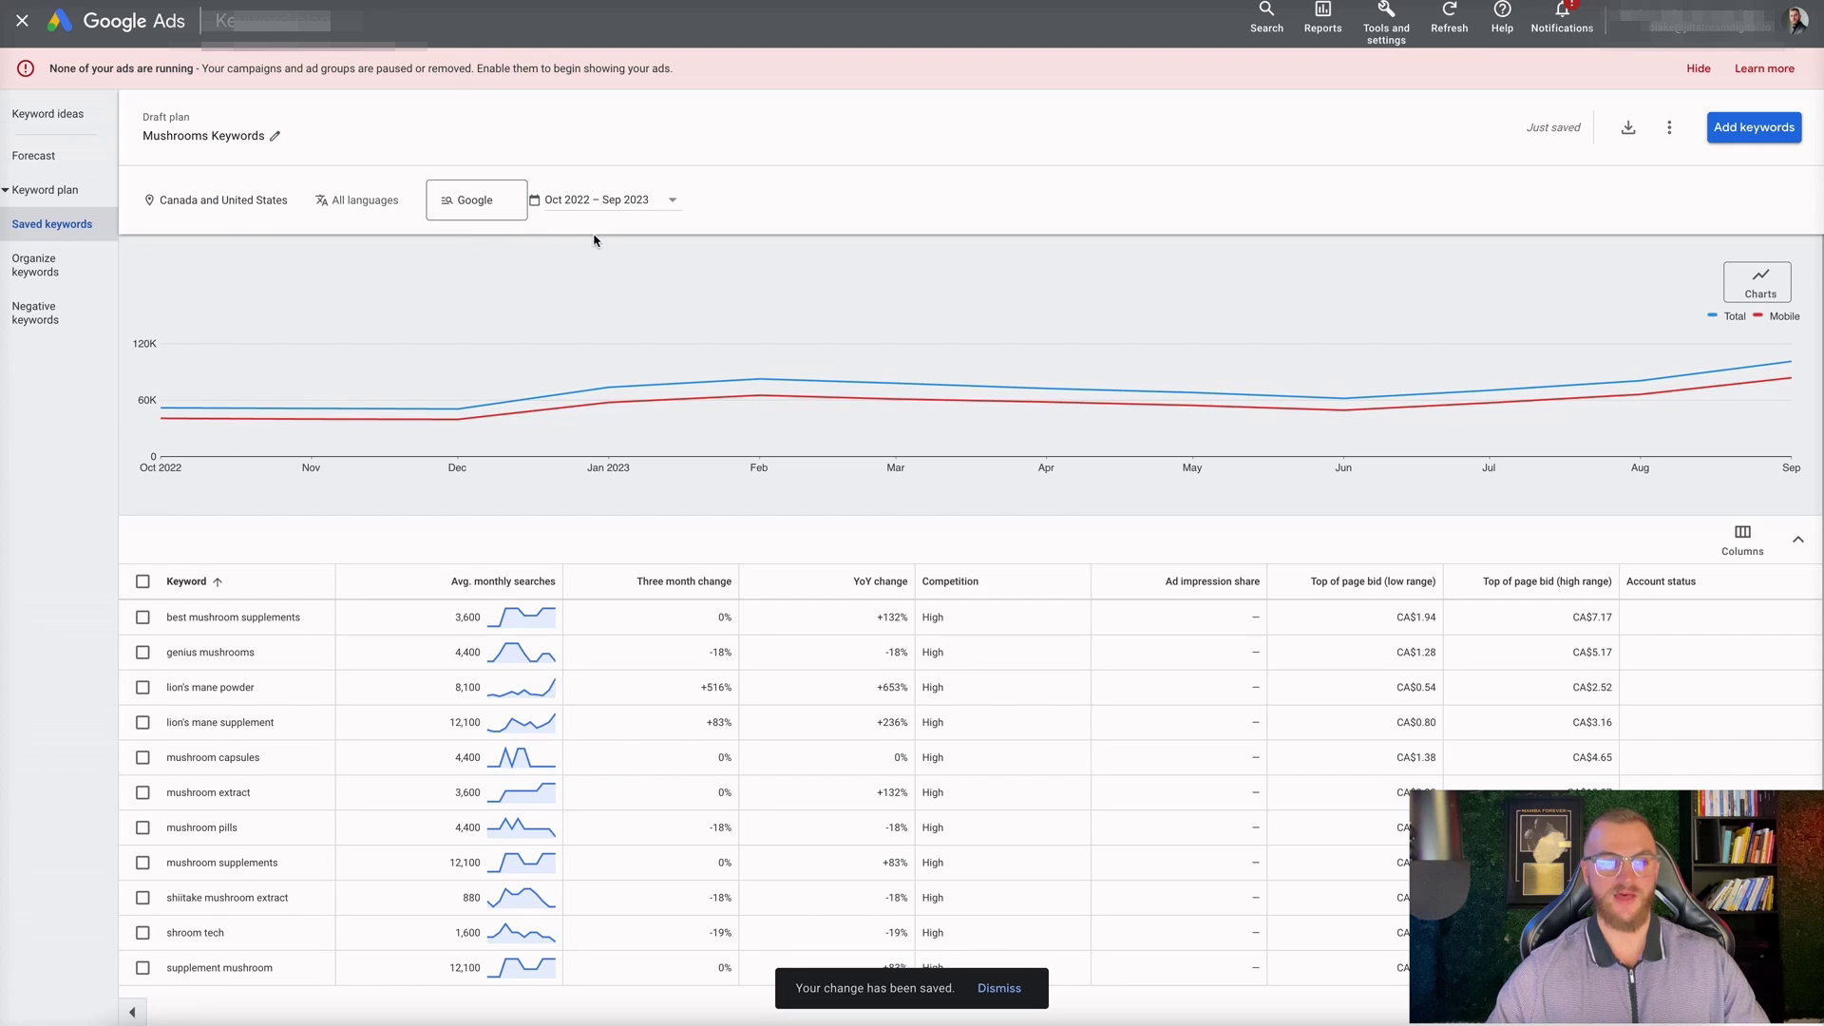
Look over the plan's keyword organization and negative keyword pages, and scan the mushroom supplements keyword ideas for terms to exclude.
click(71, 256)
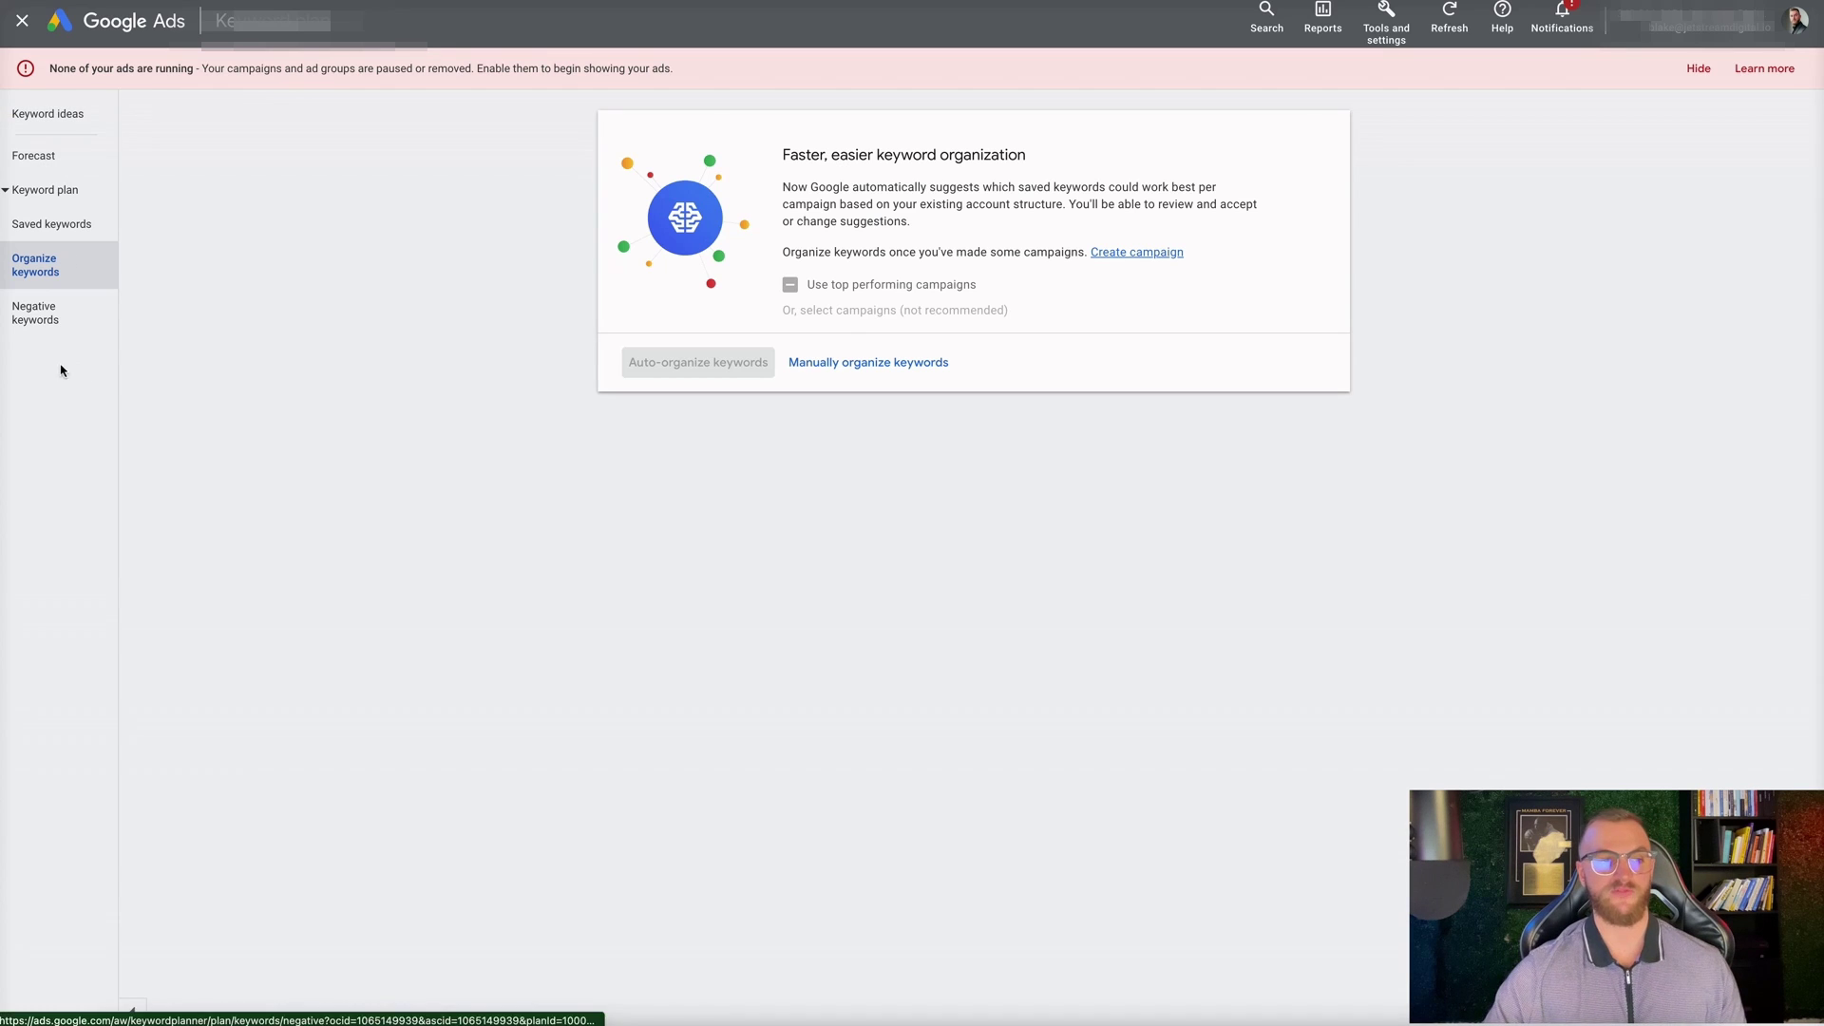
click(42, 329)
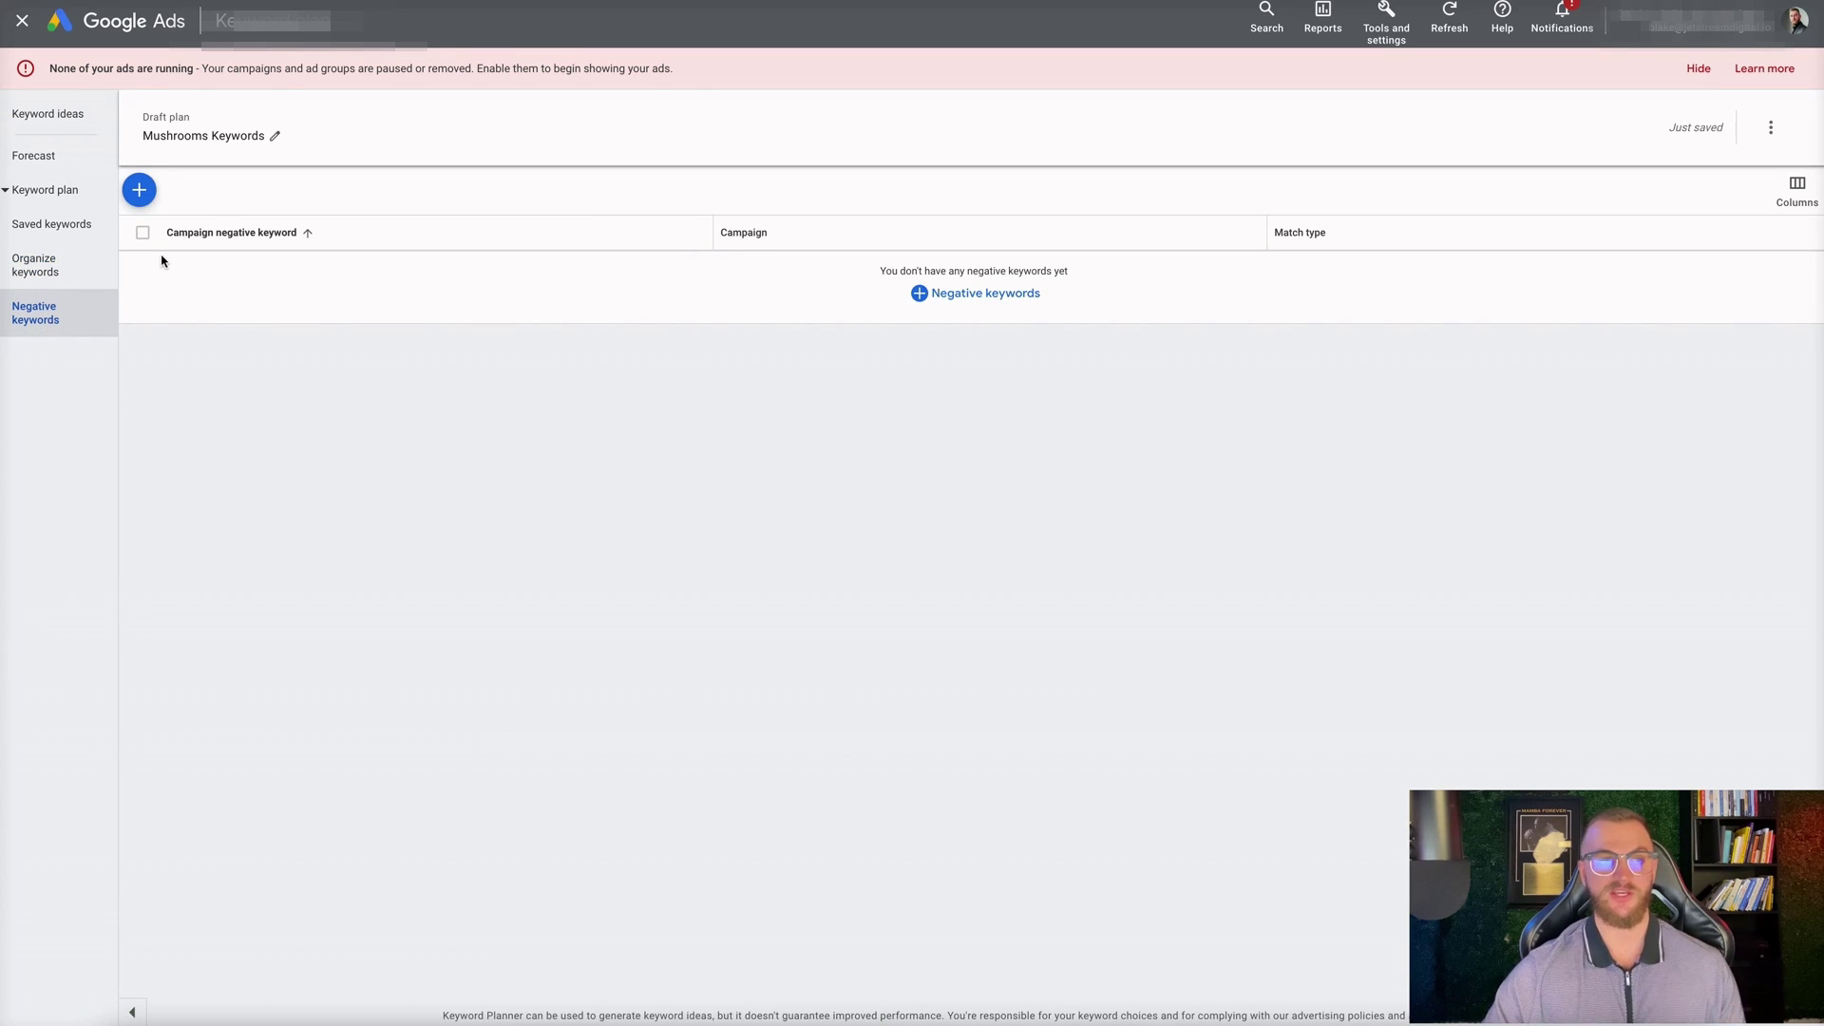
click(48, 113)
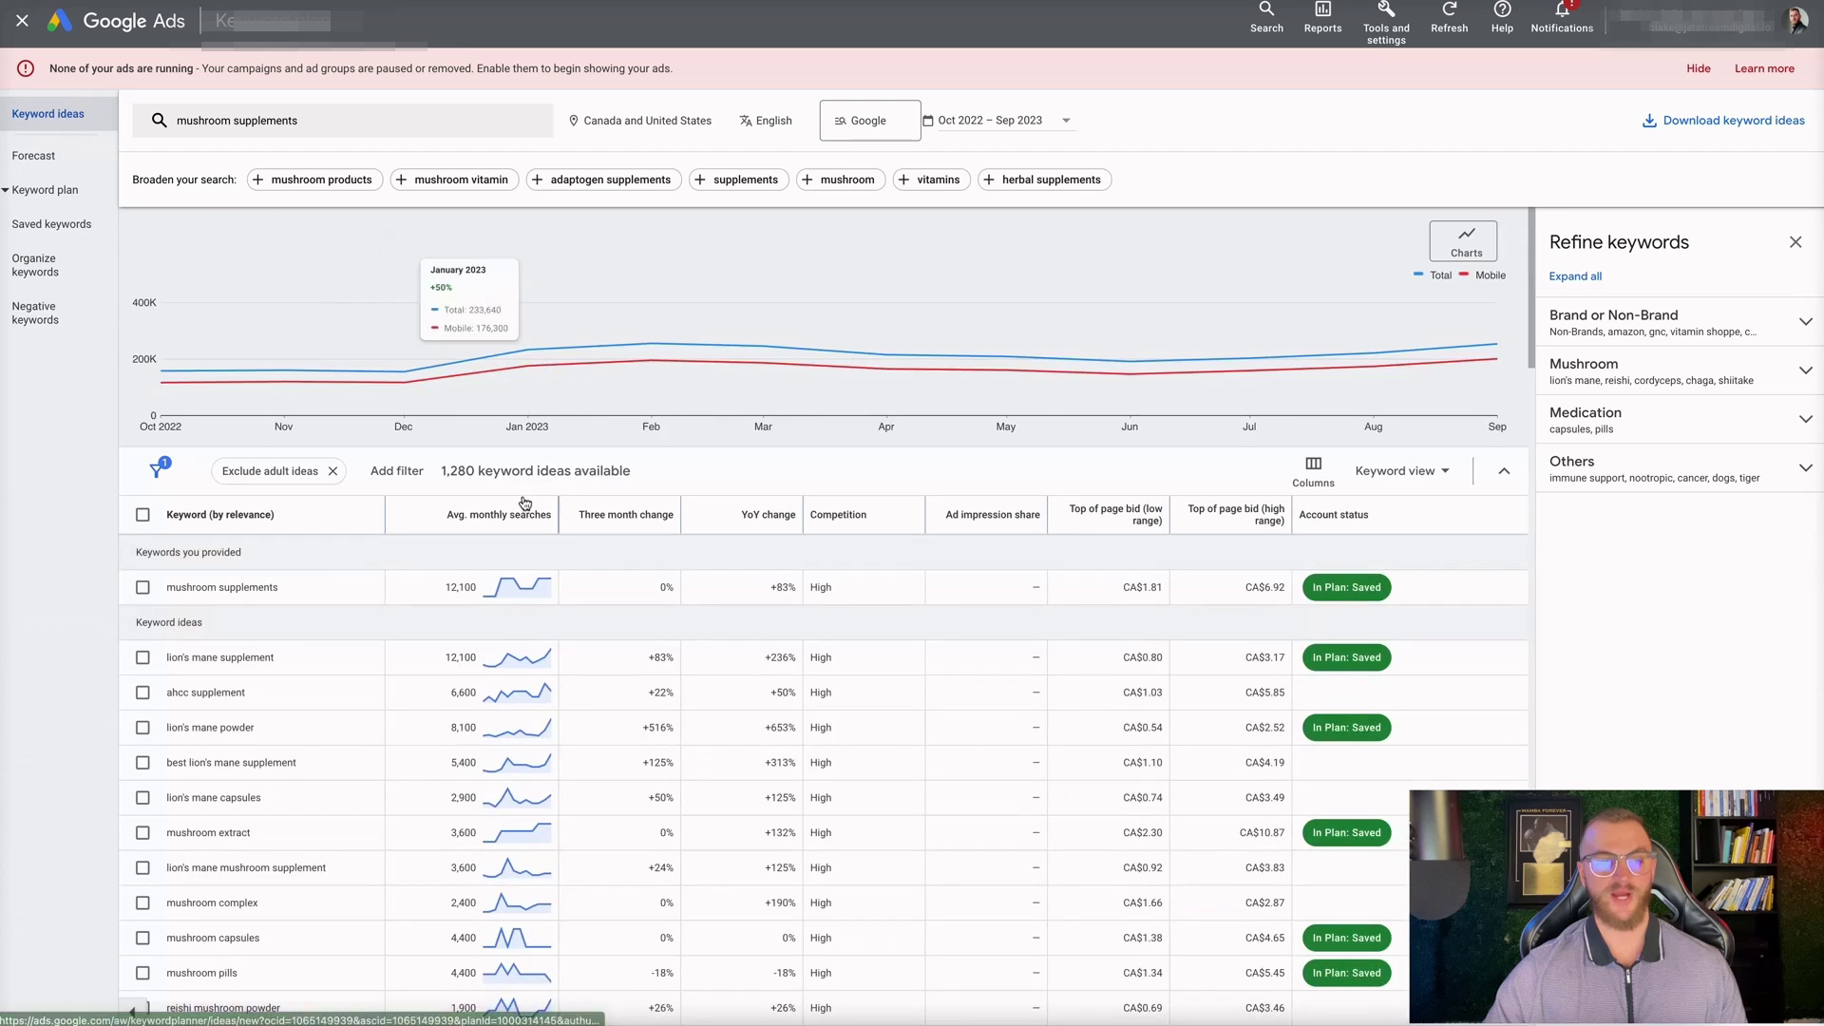
scroll(523, 502, down, 5)
scroll(524, 501, down, 10)
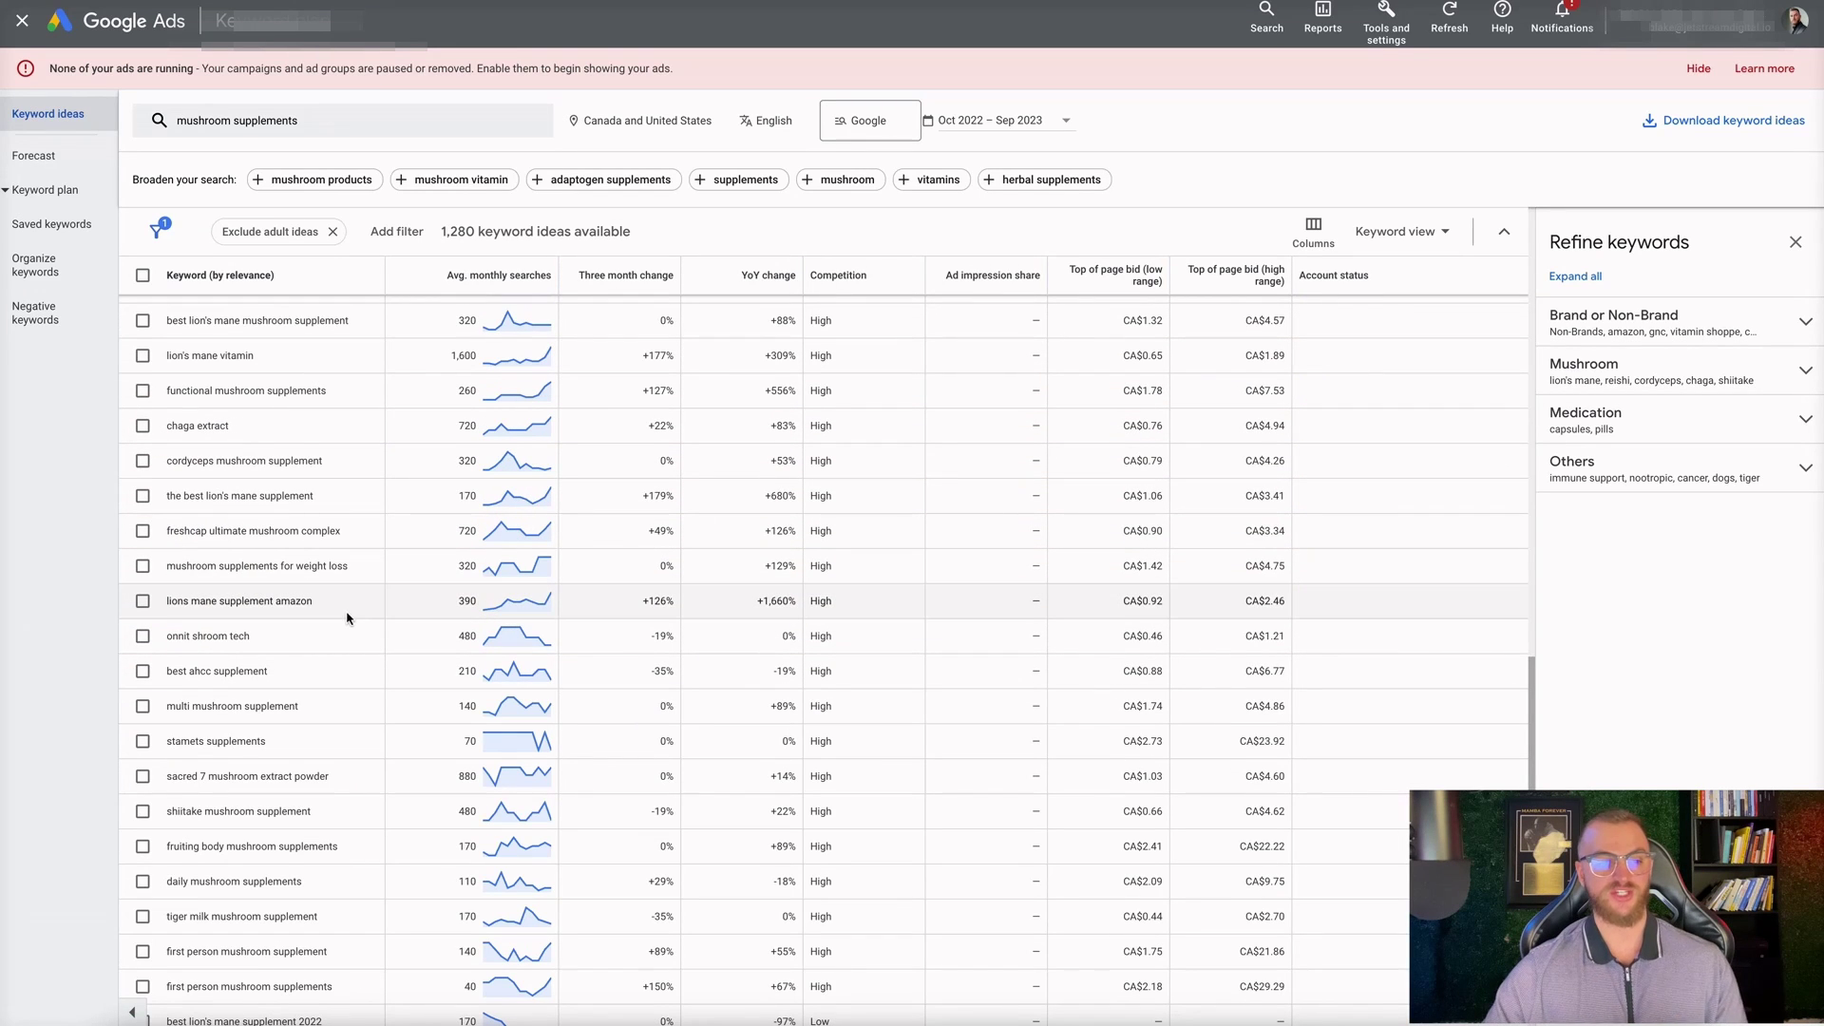
drag(297, 635, 193, 637)
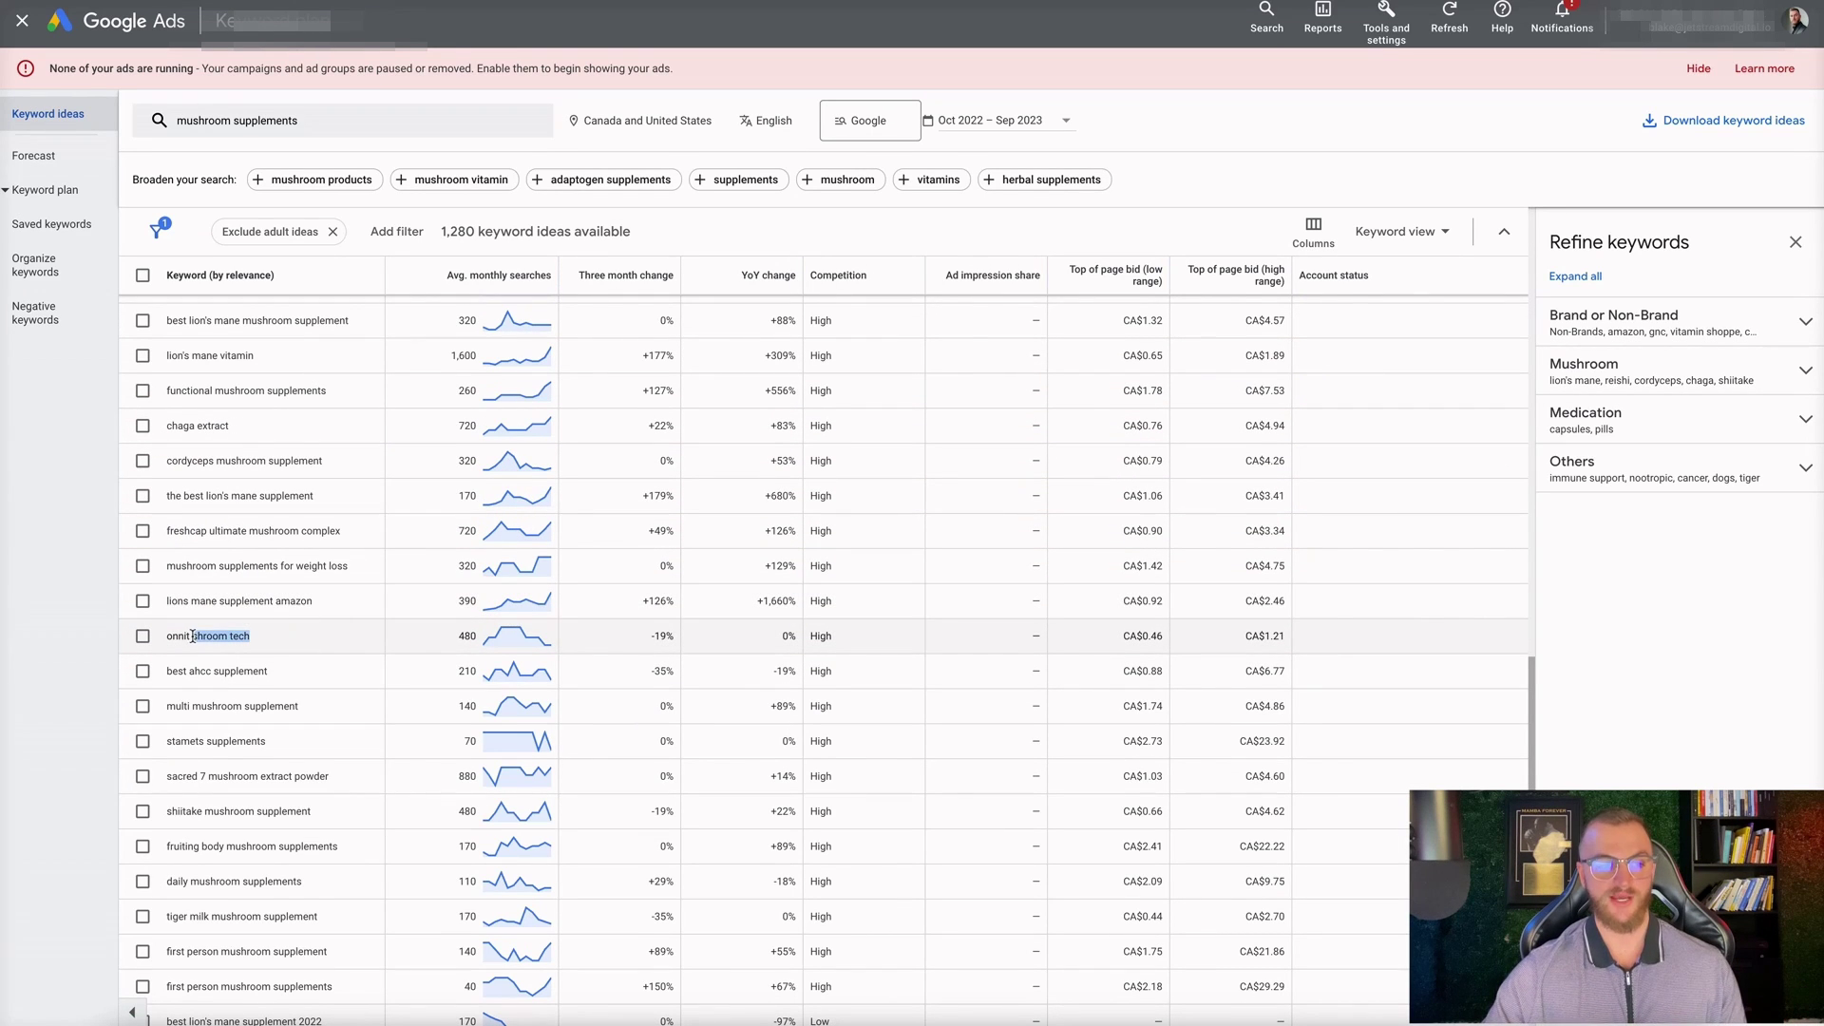
click(35, 313)
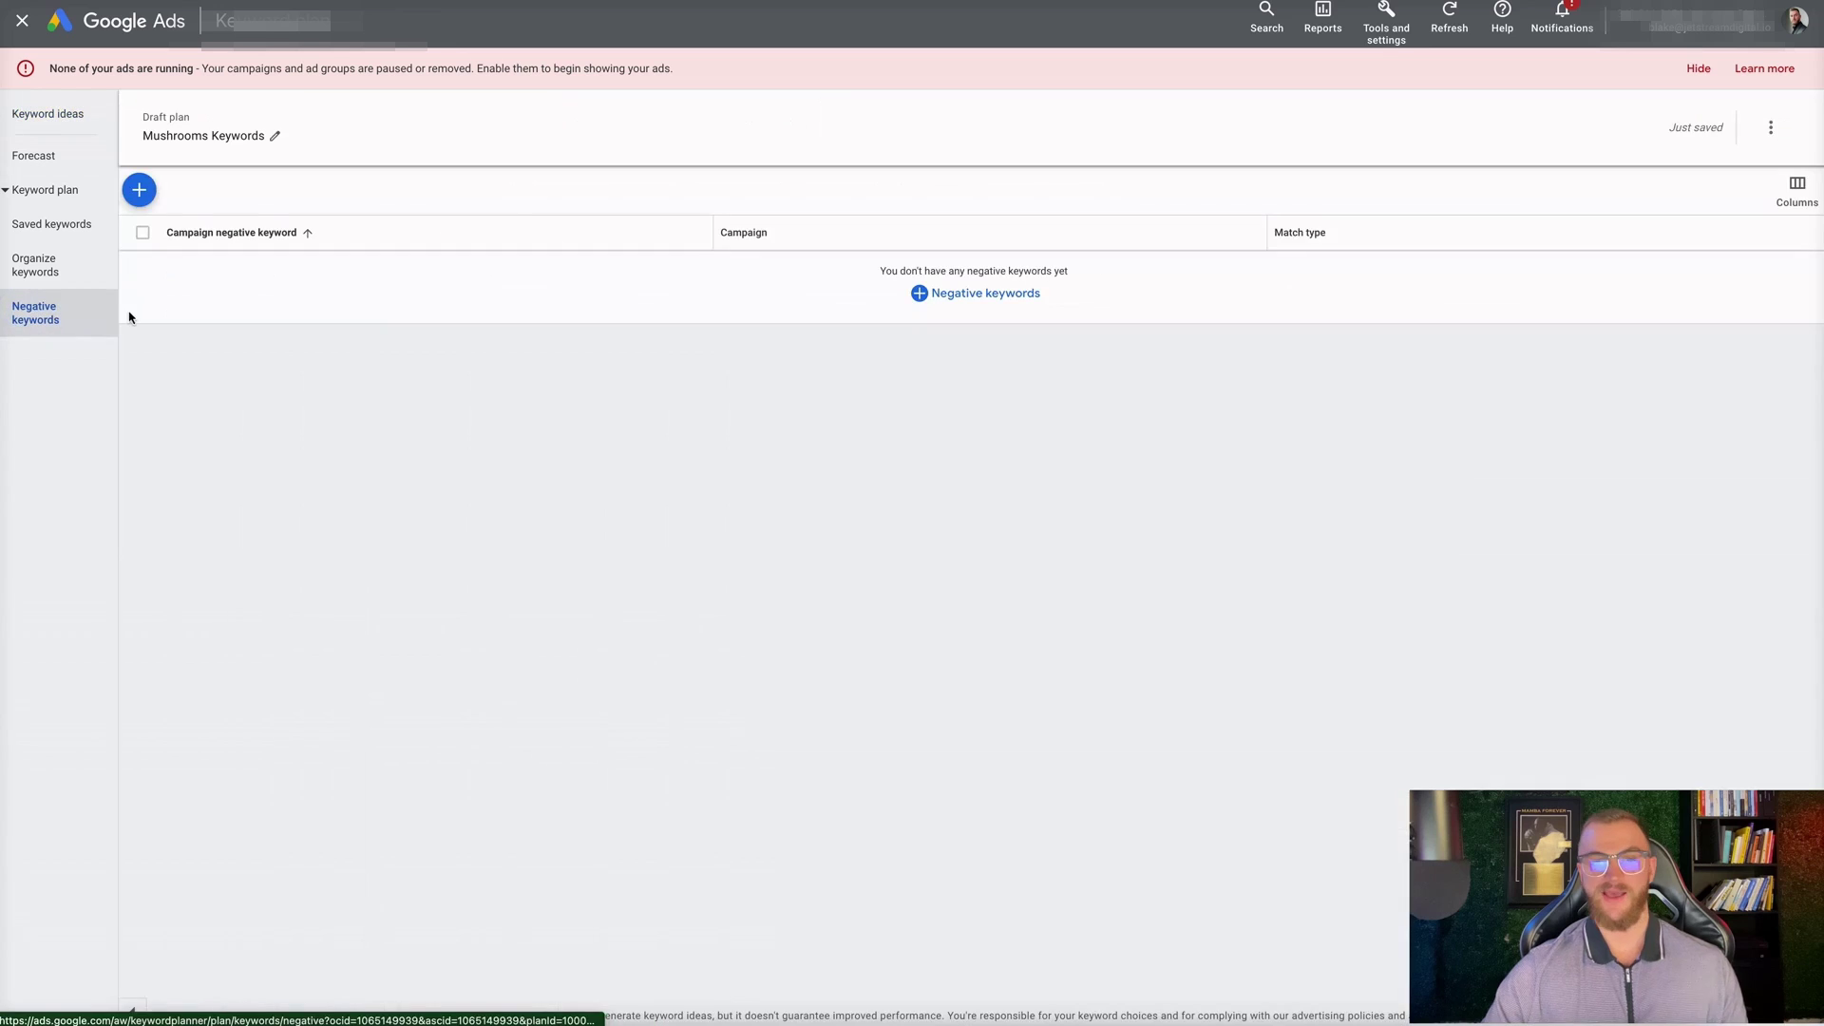
click(67, 111)
scroll(516, 511, down, 10)
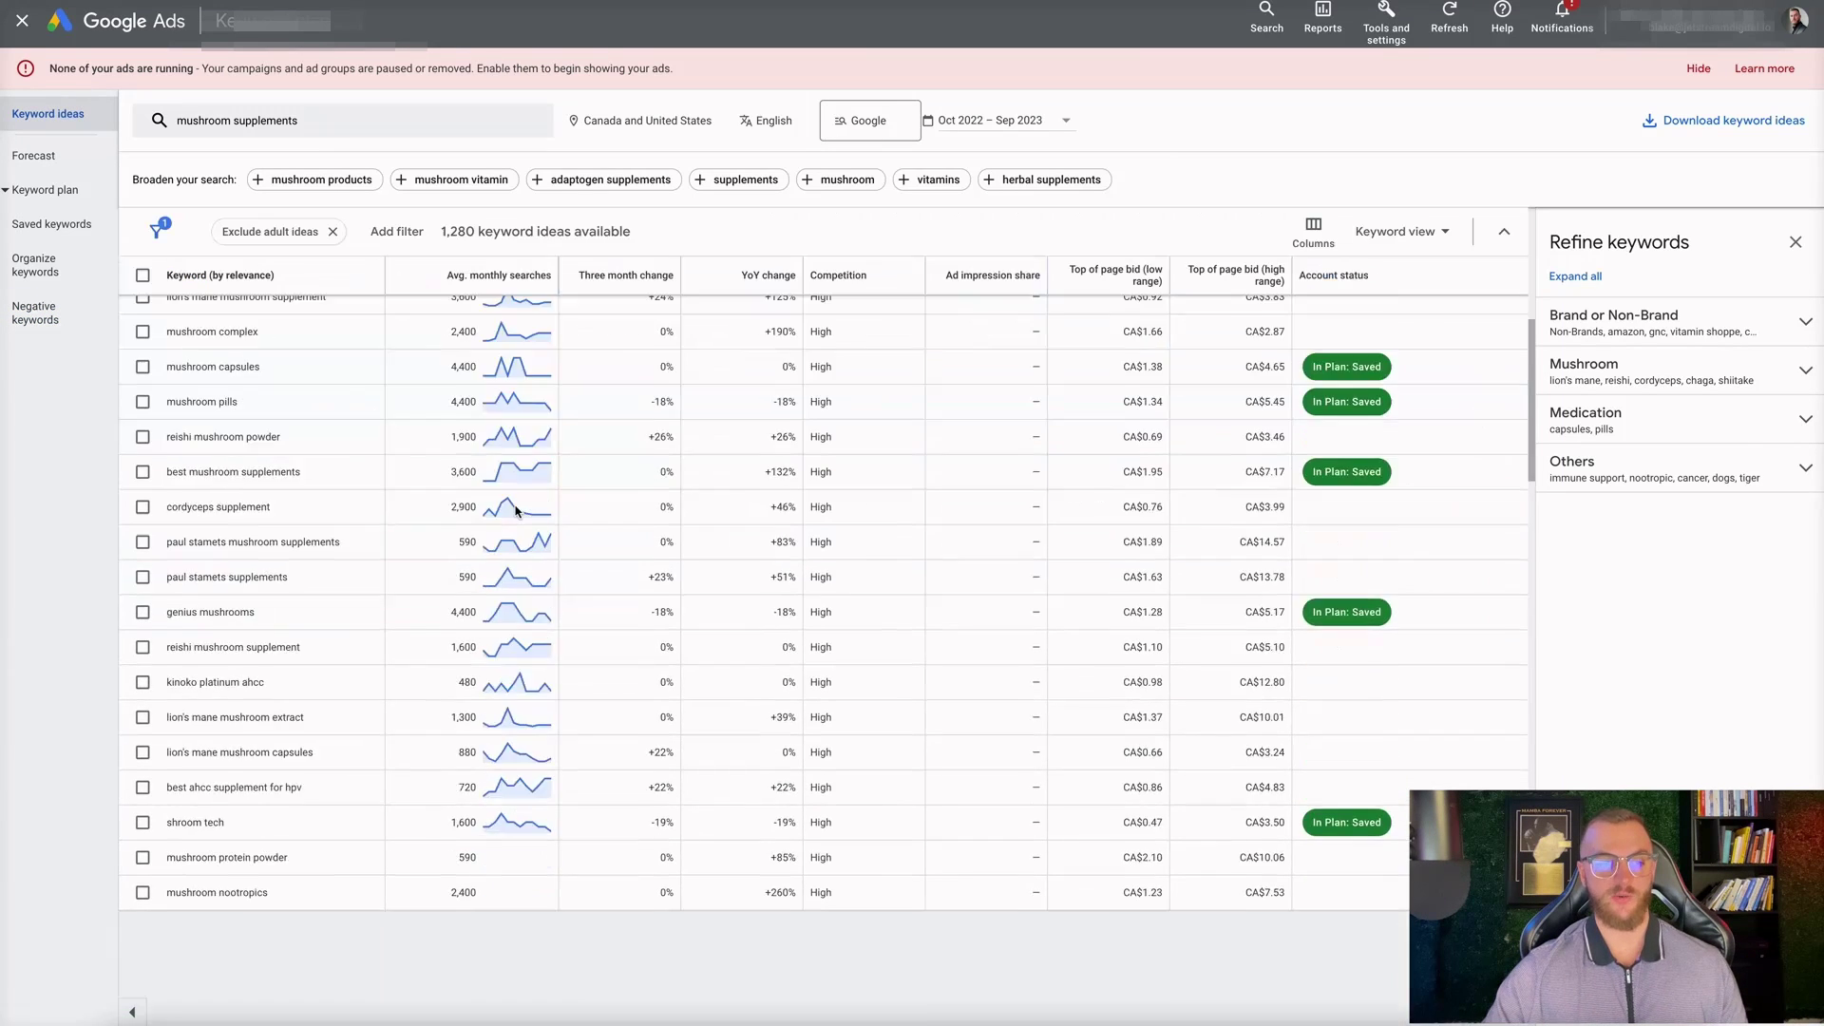
mouse_move(516, 511)
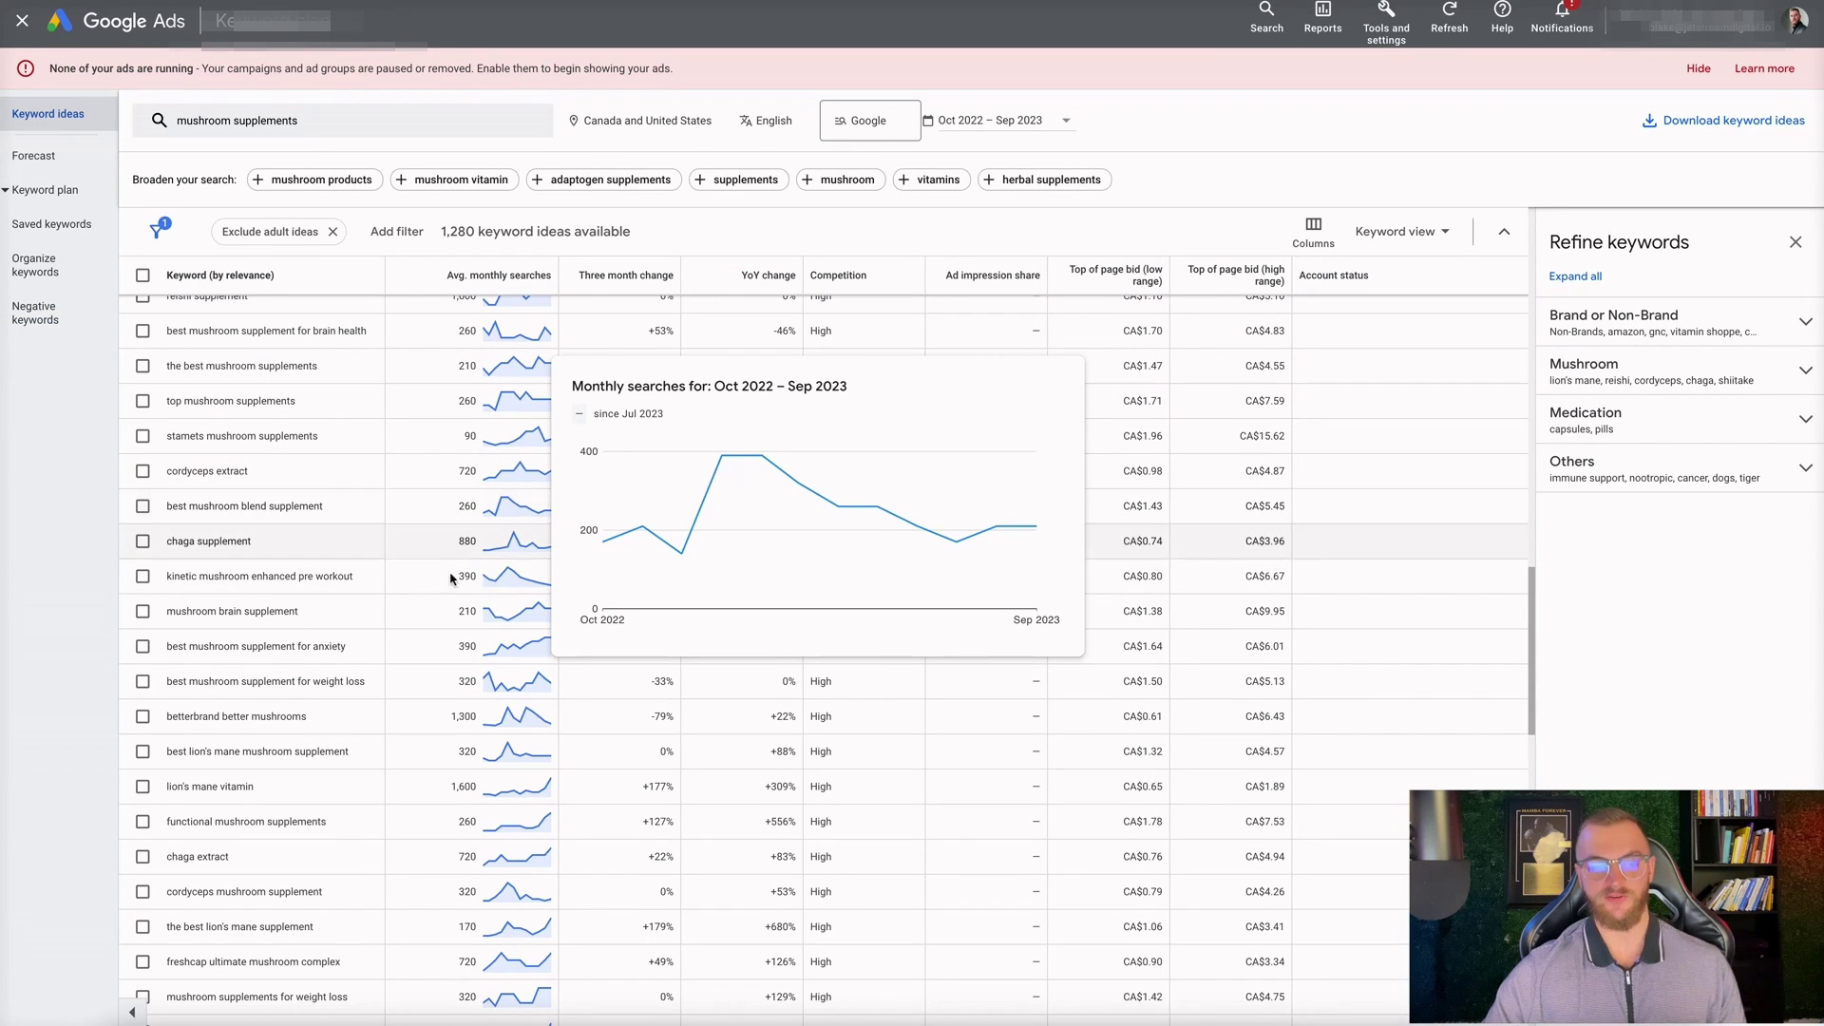
Start adding "shroom tech" as a negative keyword in the plan.
click(35, 314)
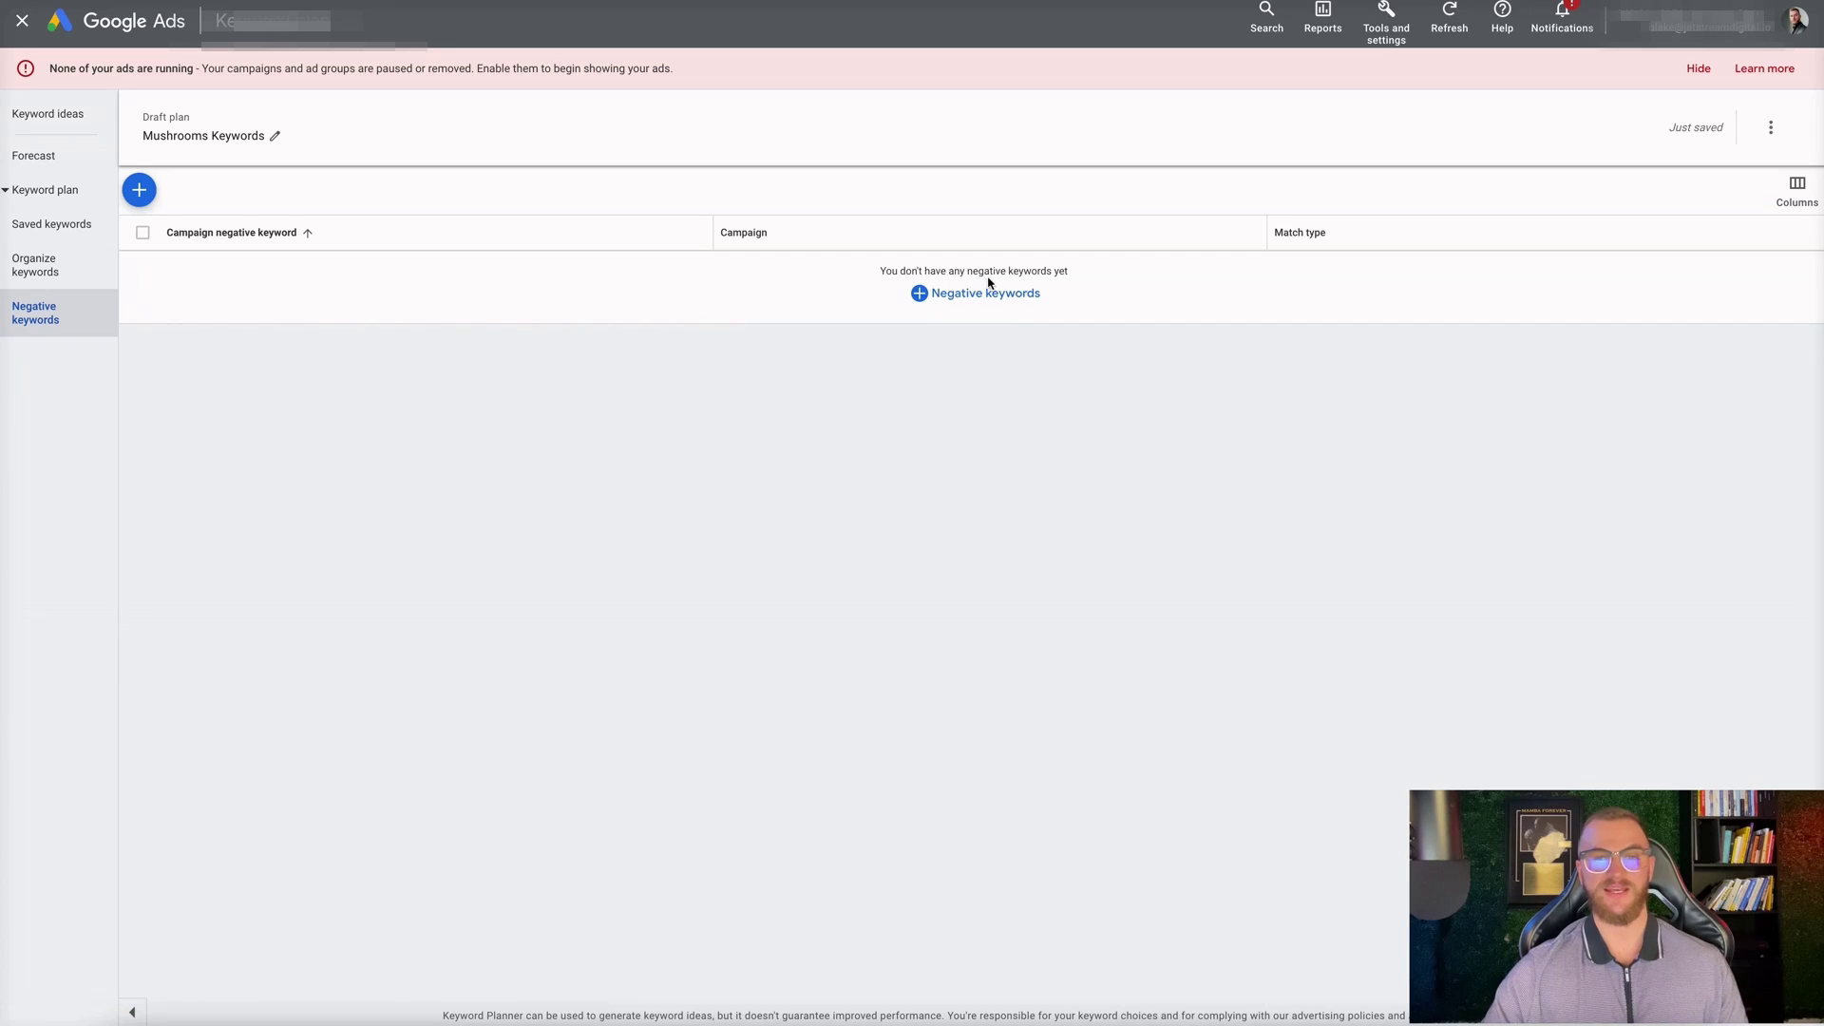
click(988, 288)
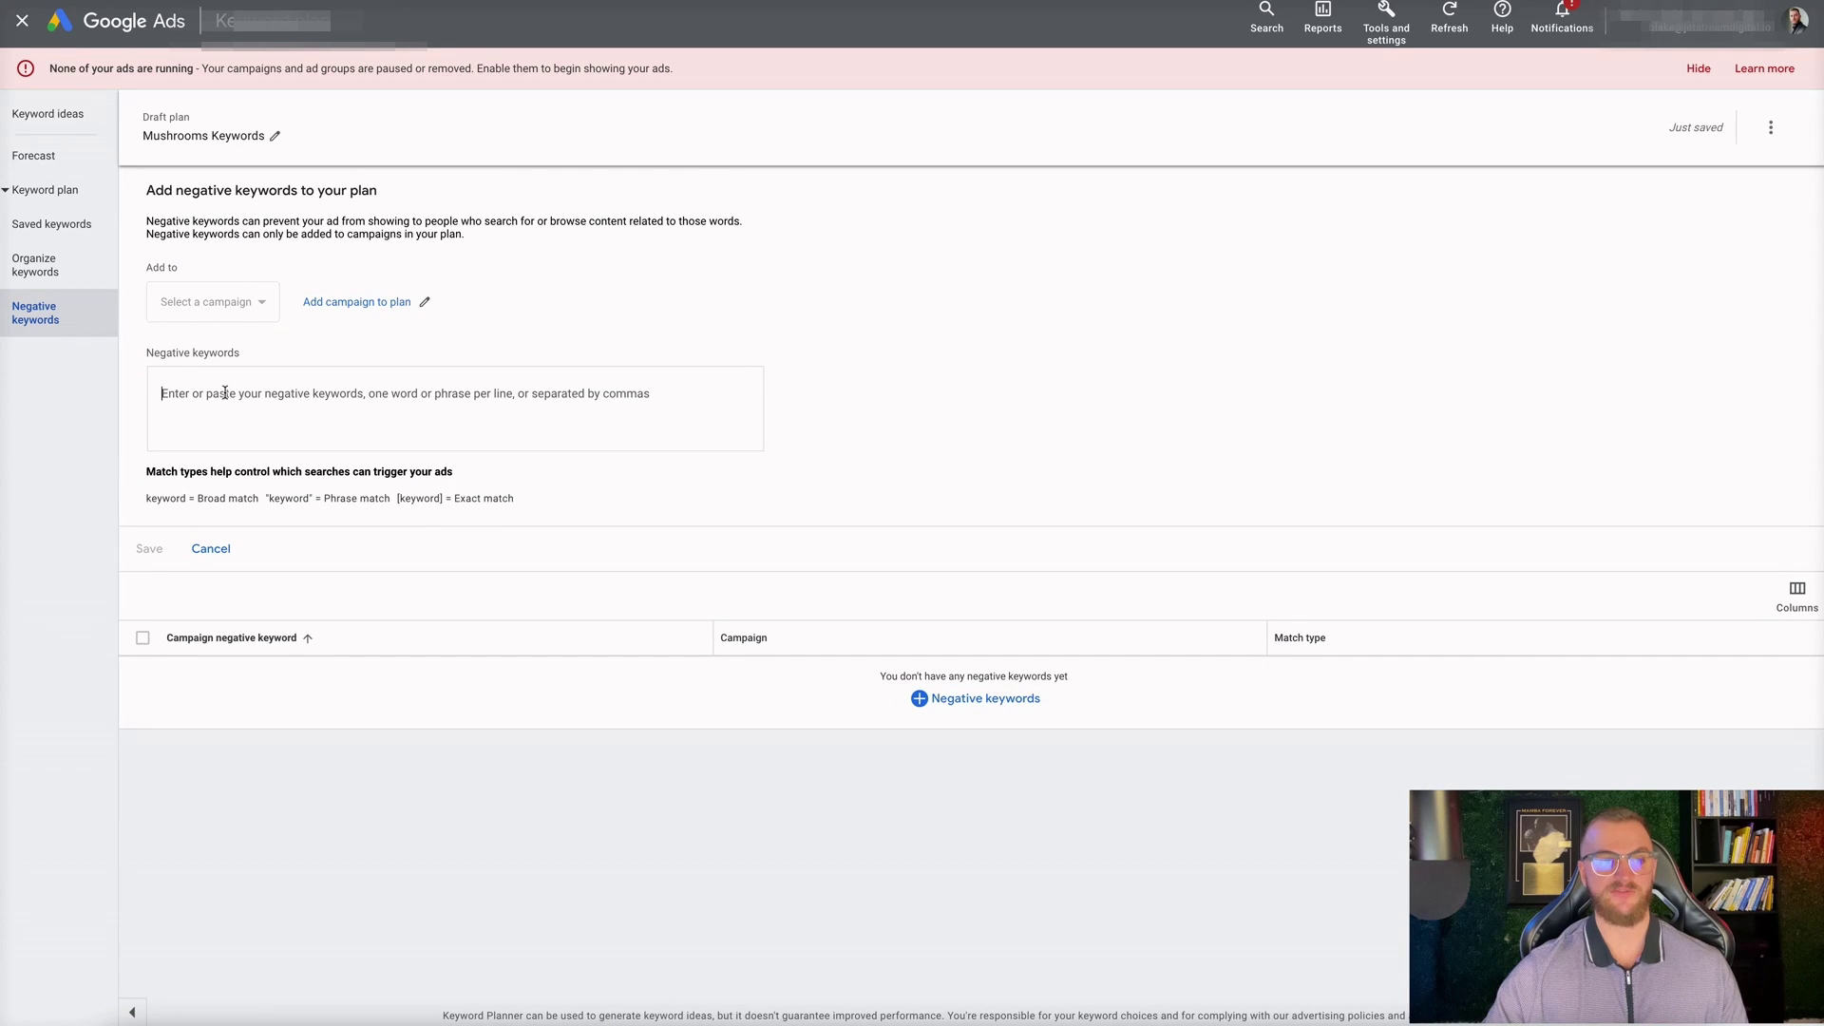
text(shroom tech)
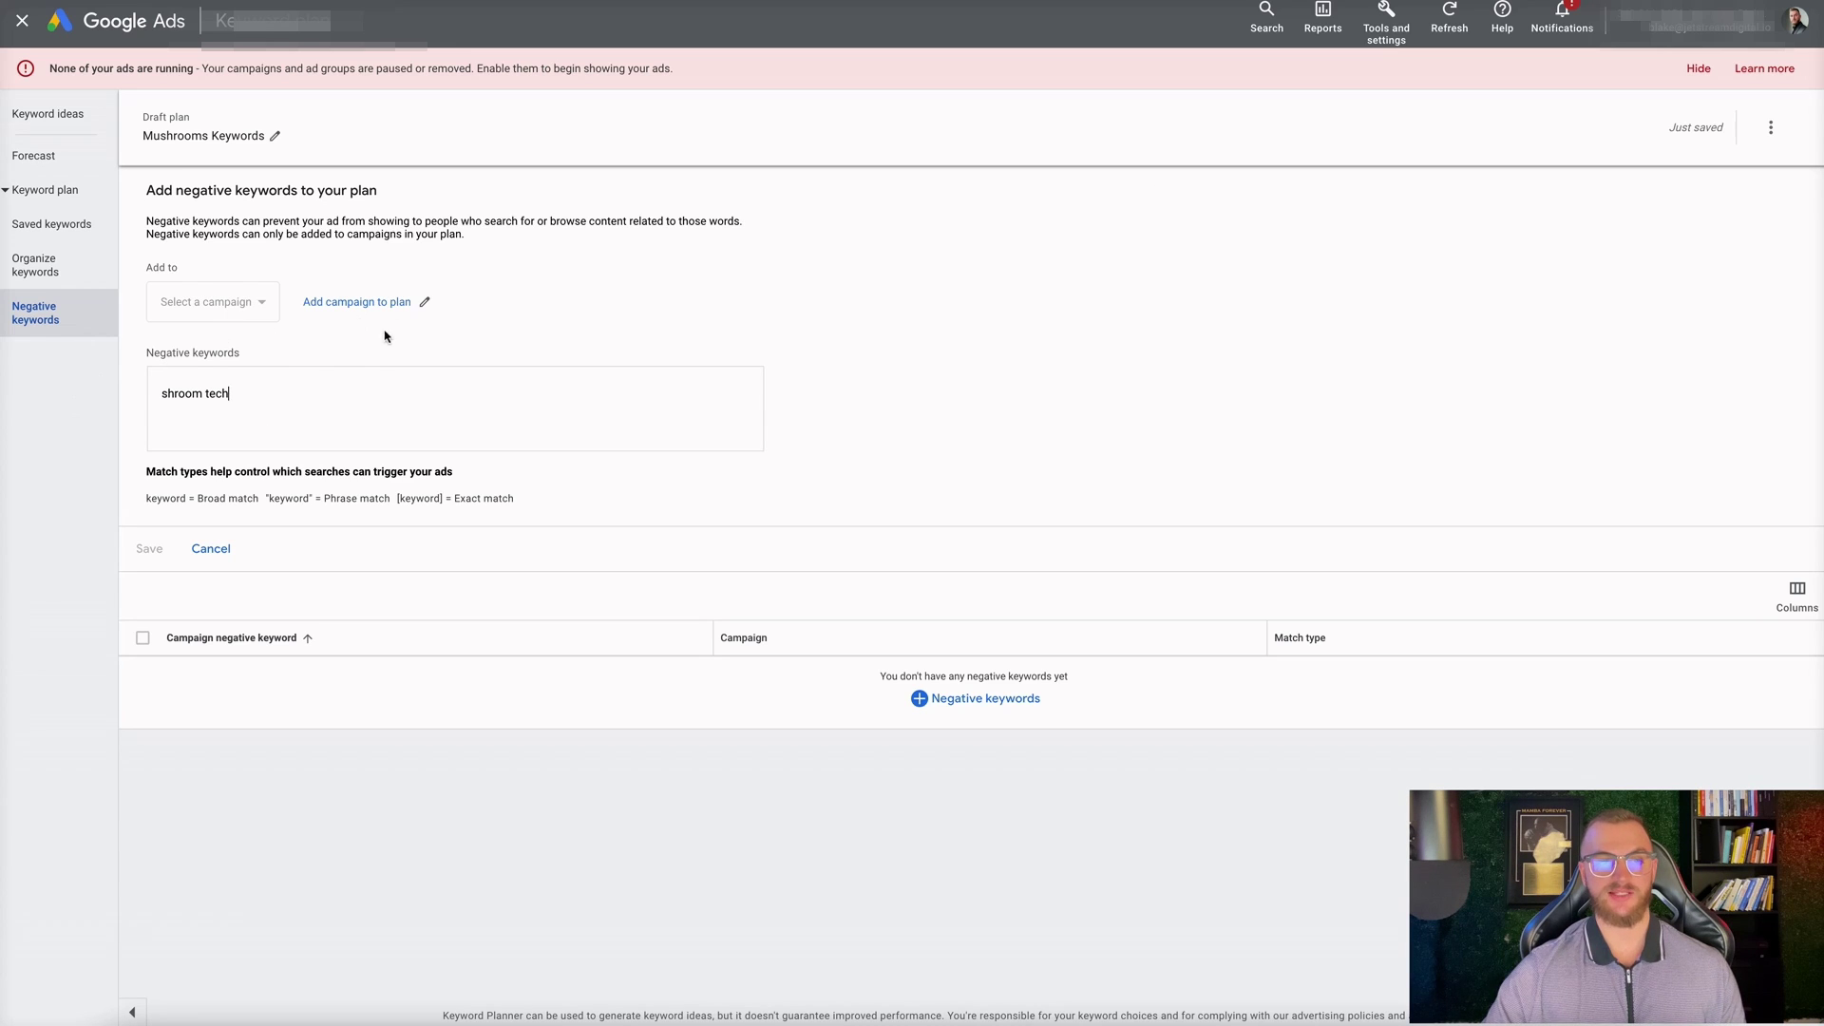
View the account's shared negative keyword lists and reopen the Mushrooms Keywords plan in Keyword Planner.
click(1386, 23)
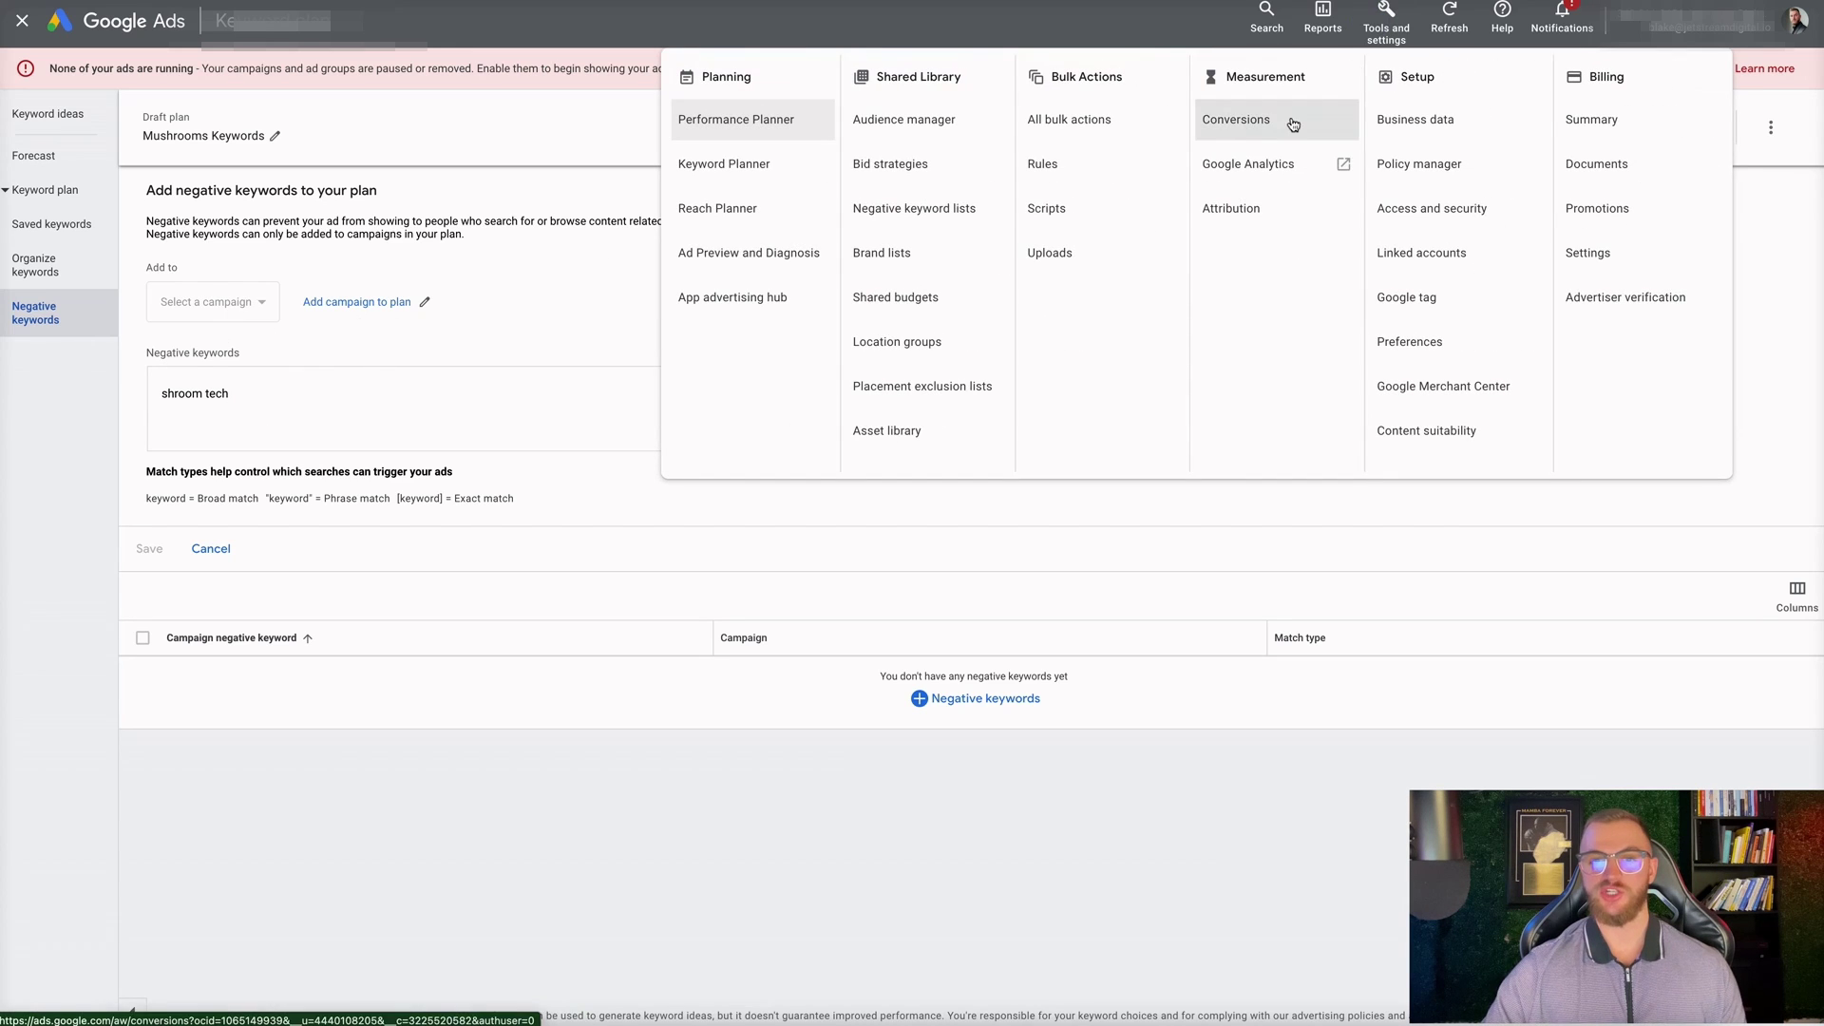
click(932, 215)
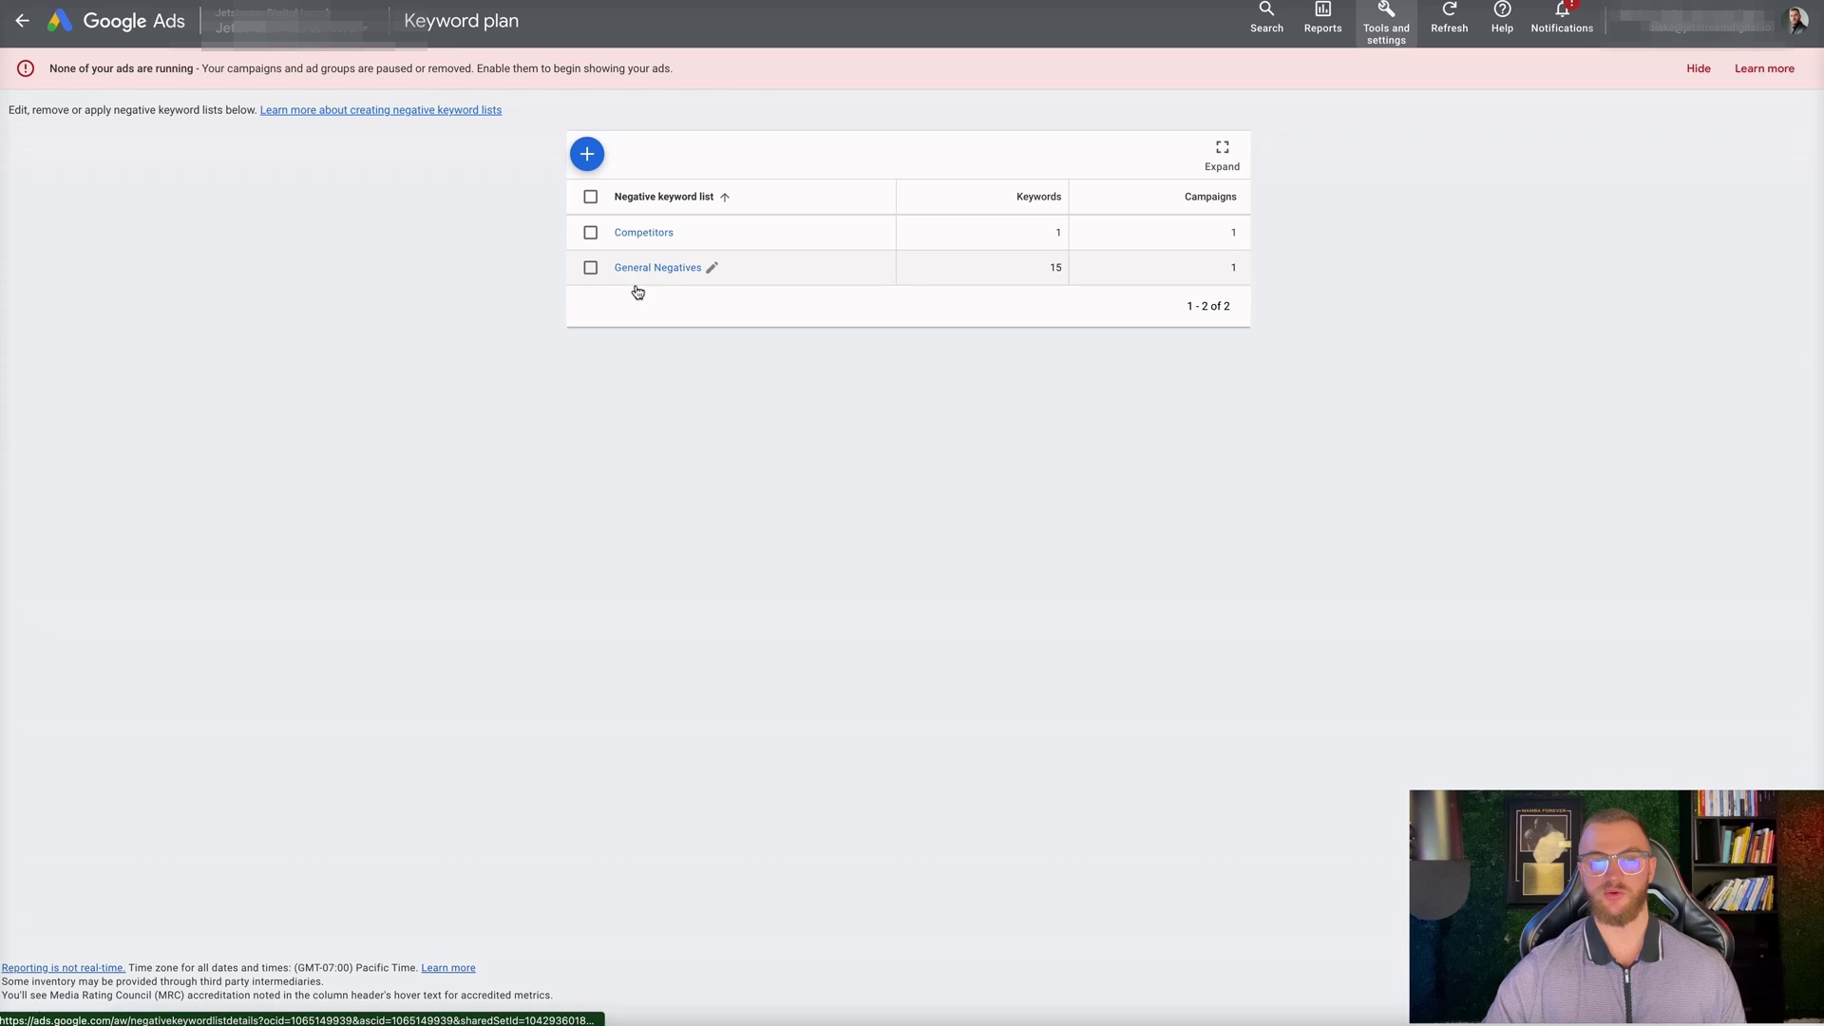
click(1387, 21)
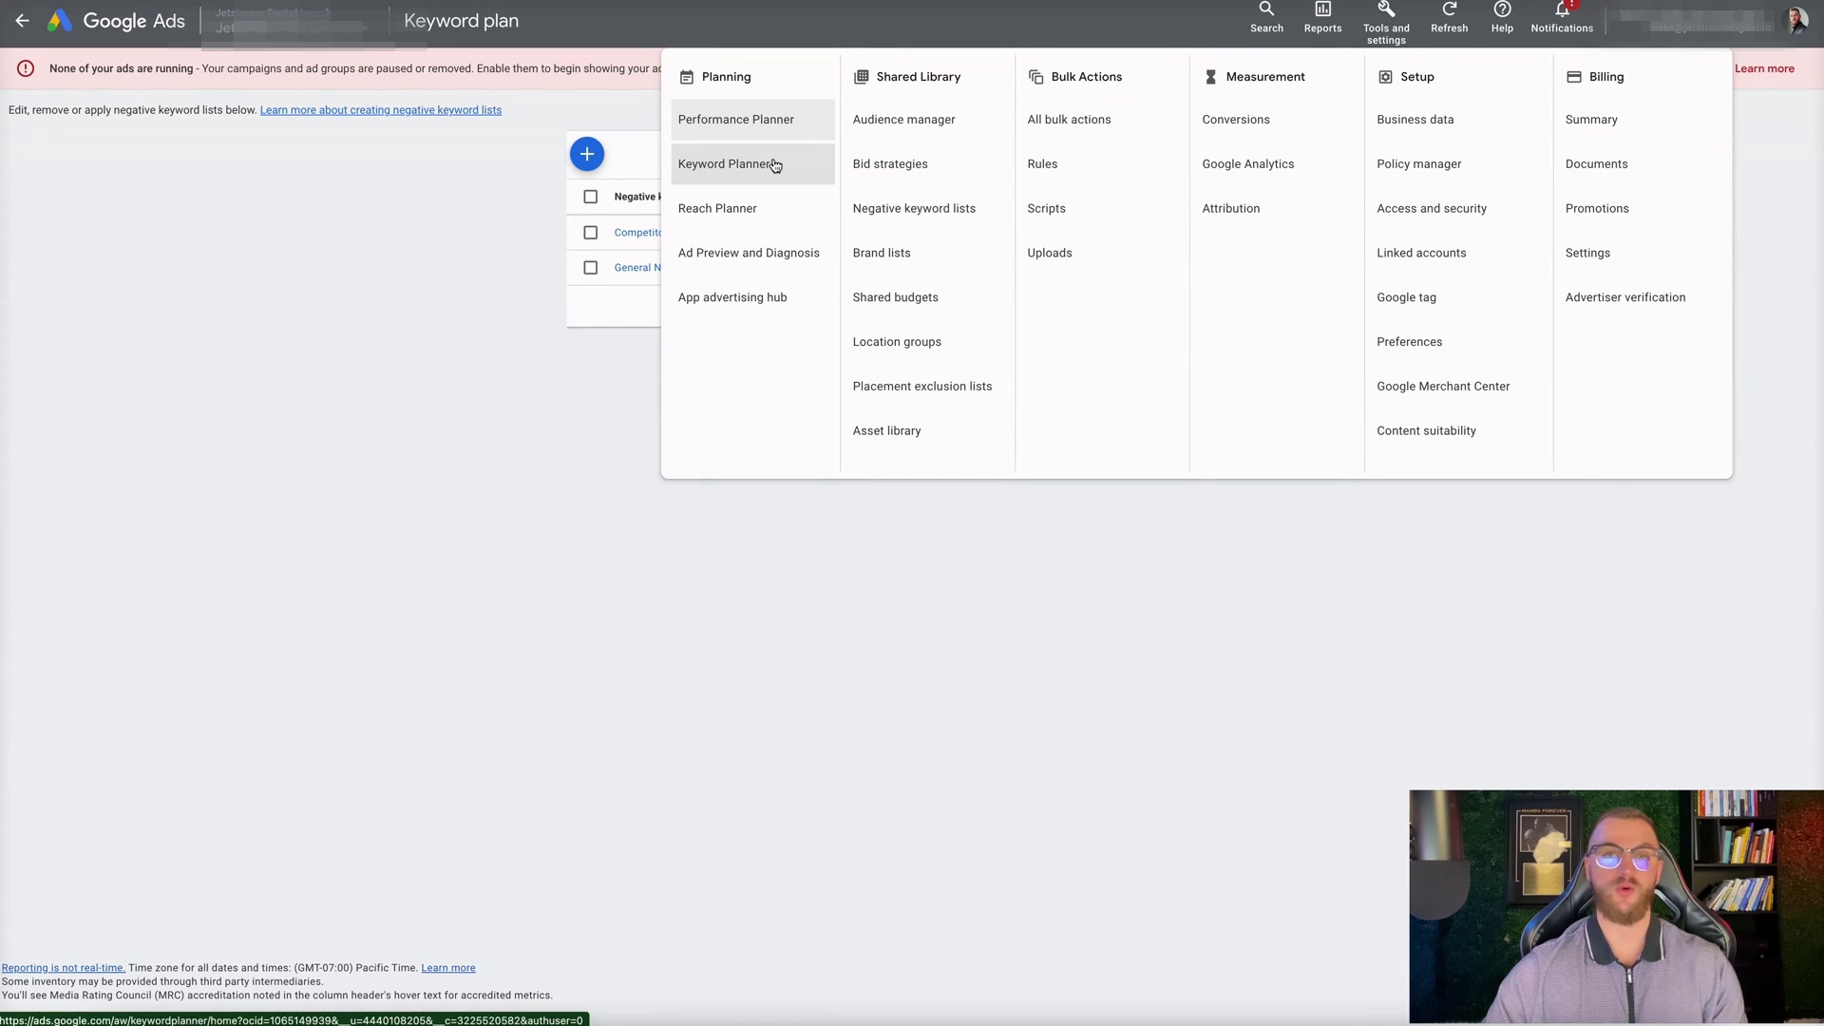
click(775, 165)
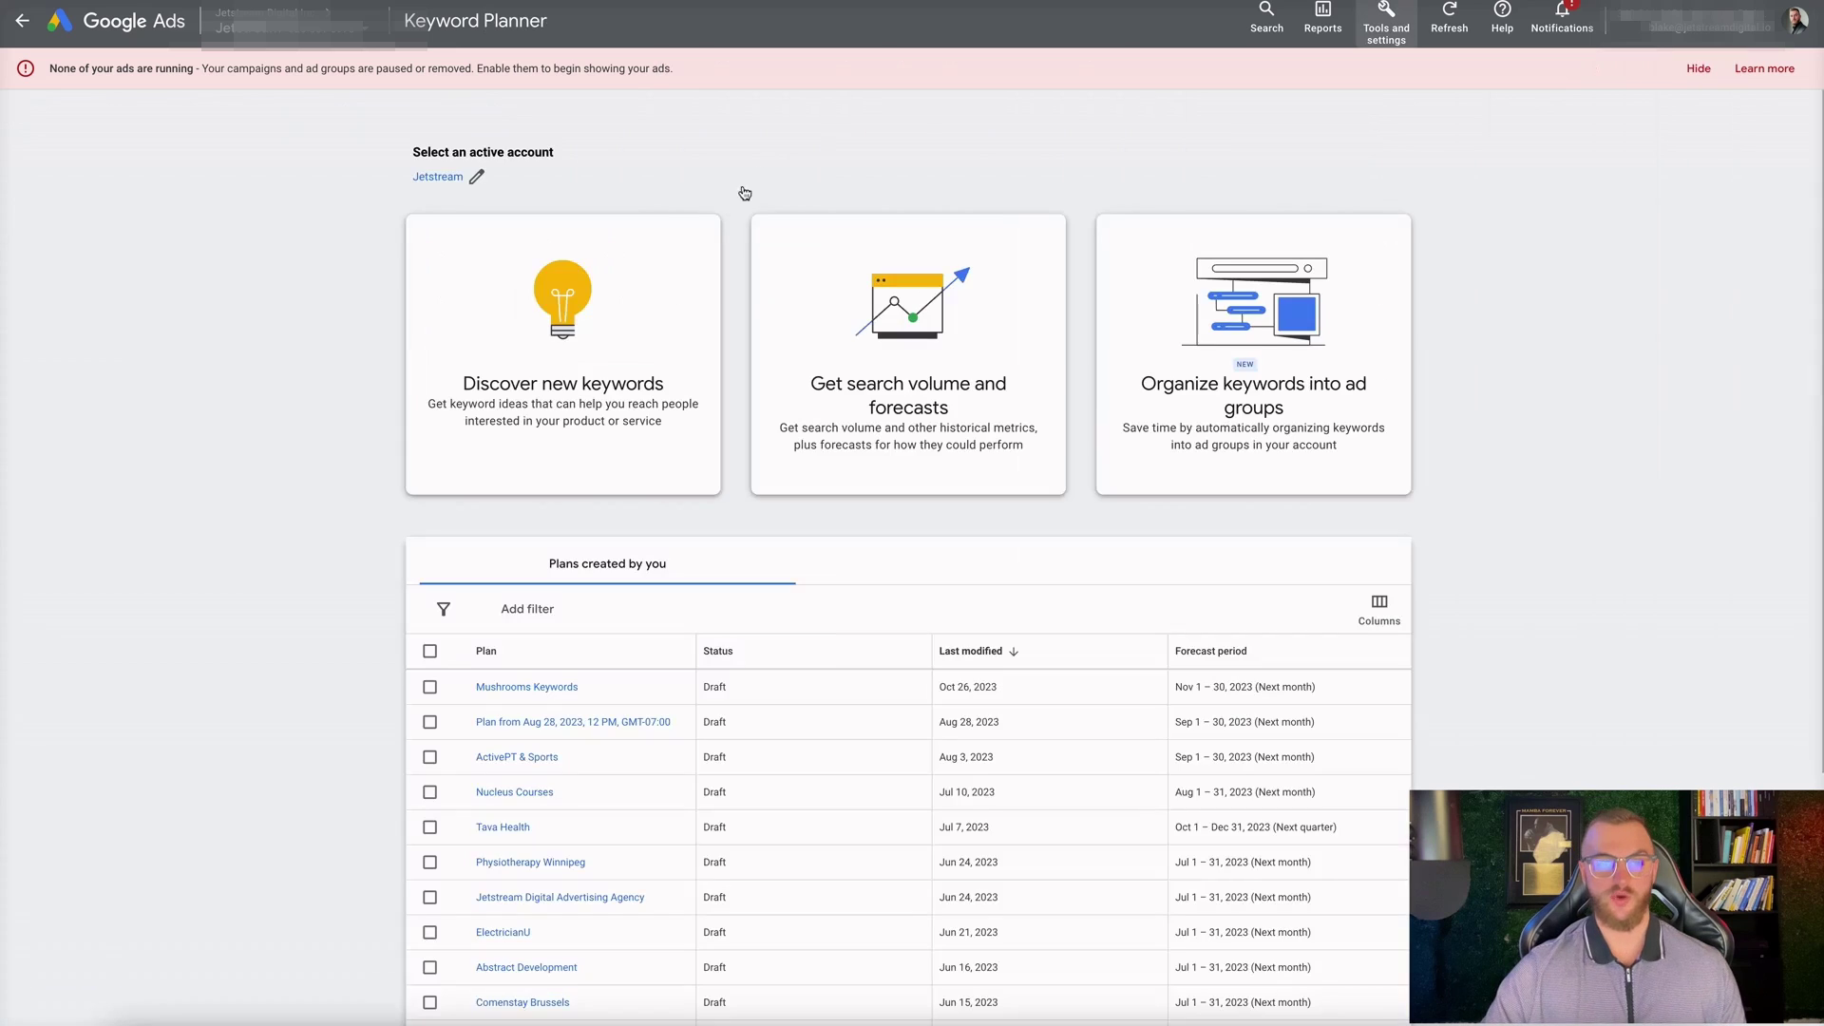
click(528, 687)
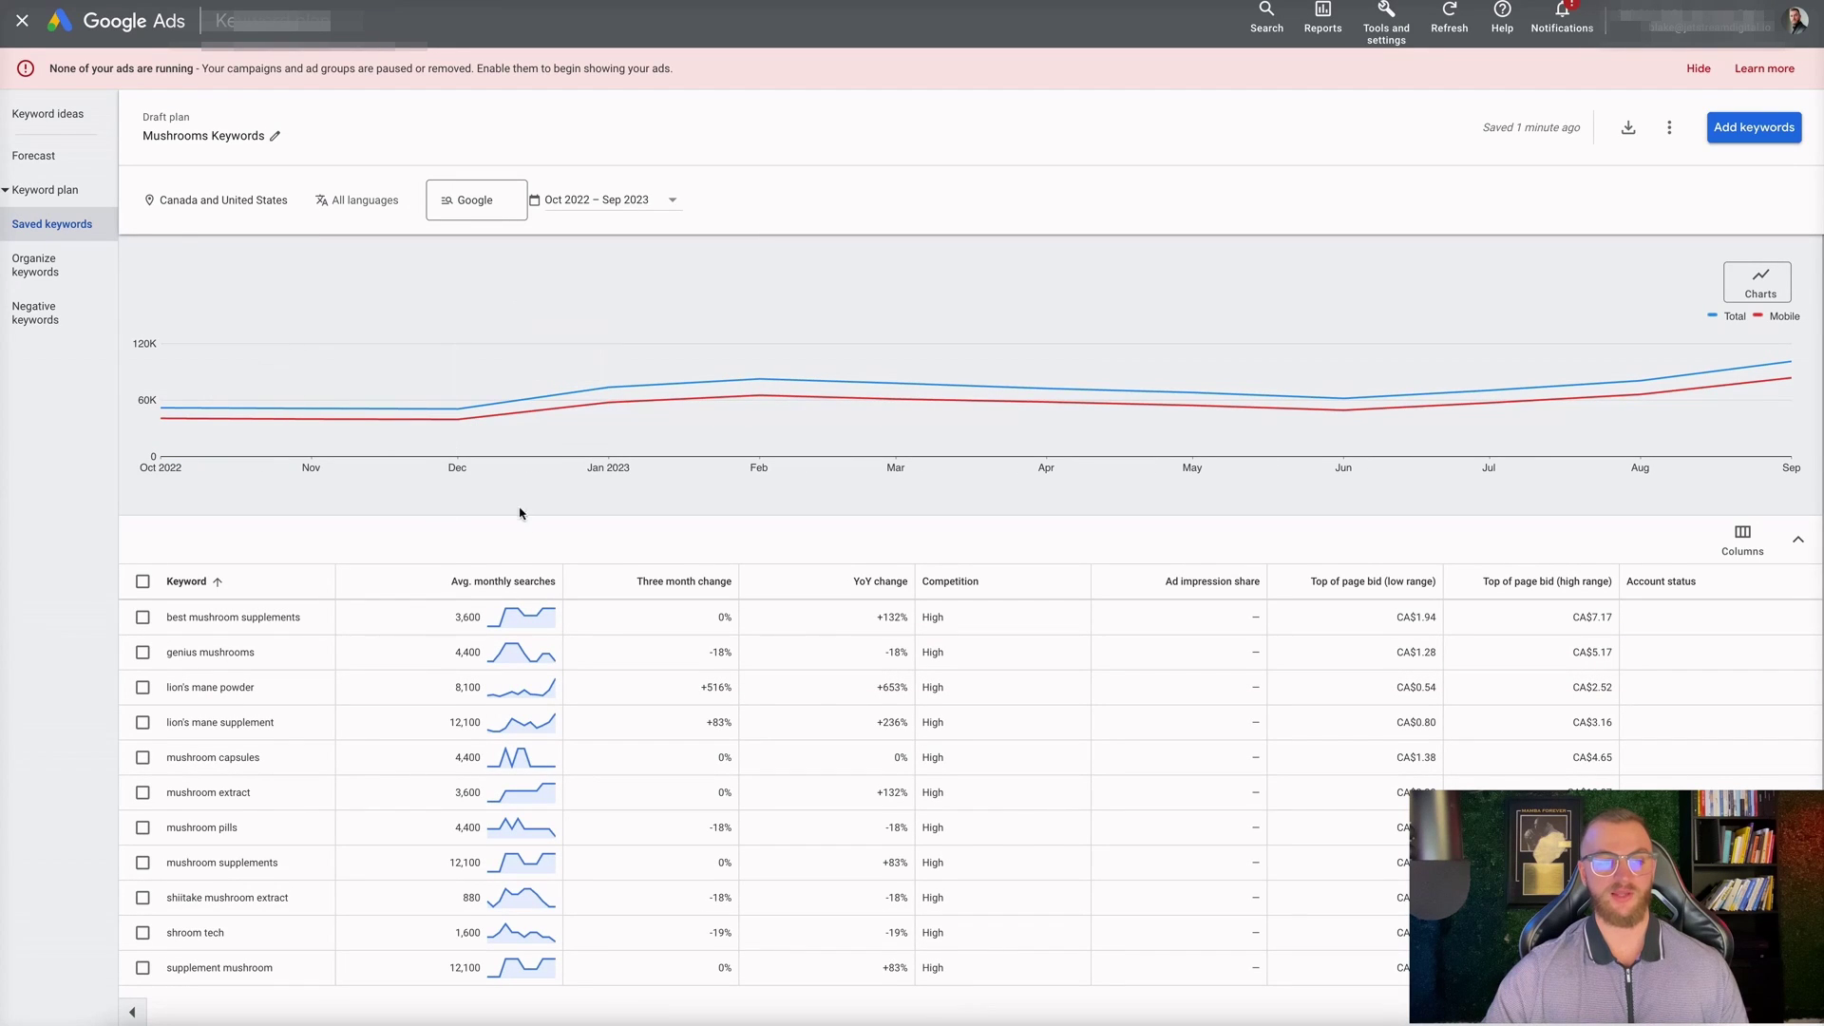
scroll(453, 599, down, 1)
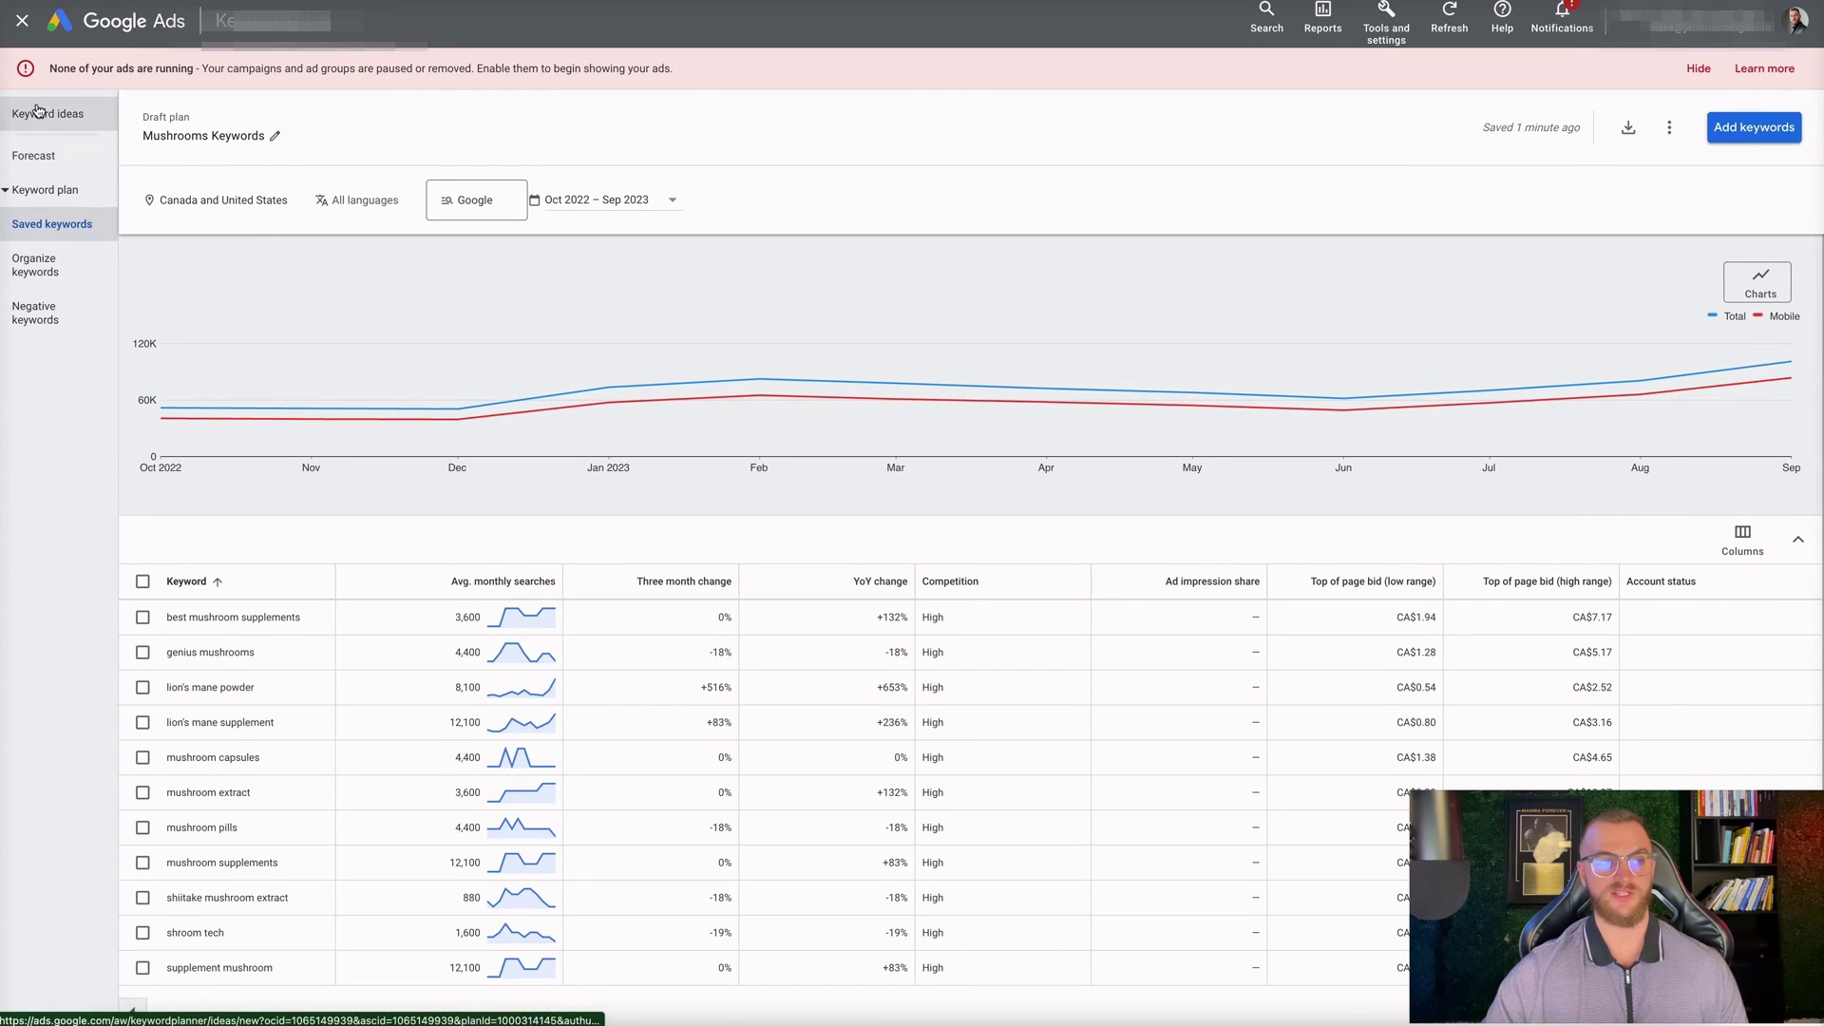
click(48, 113)
click(37, 156)
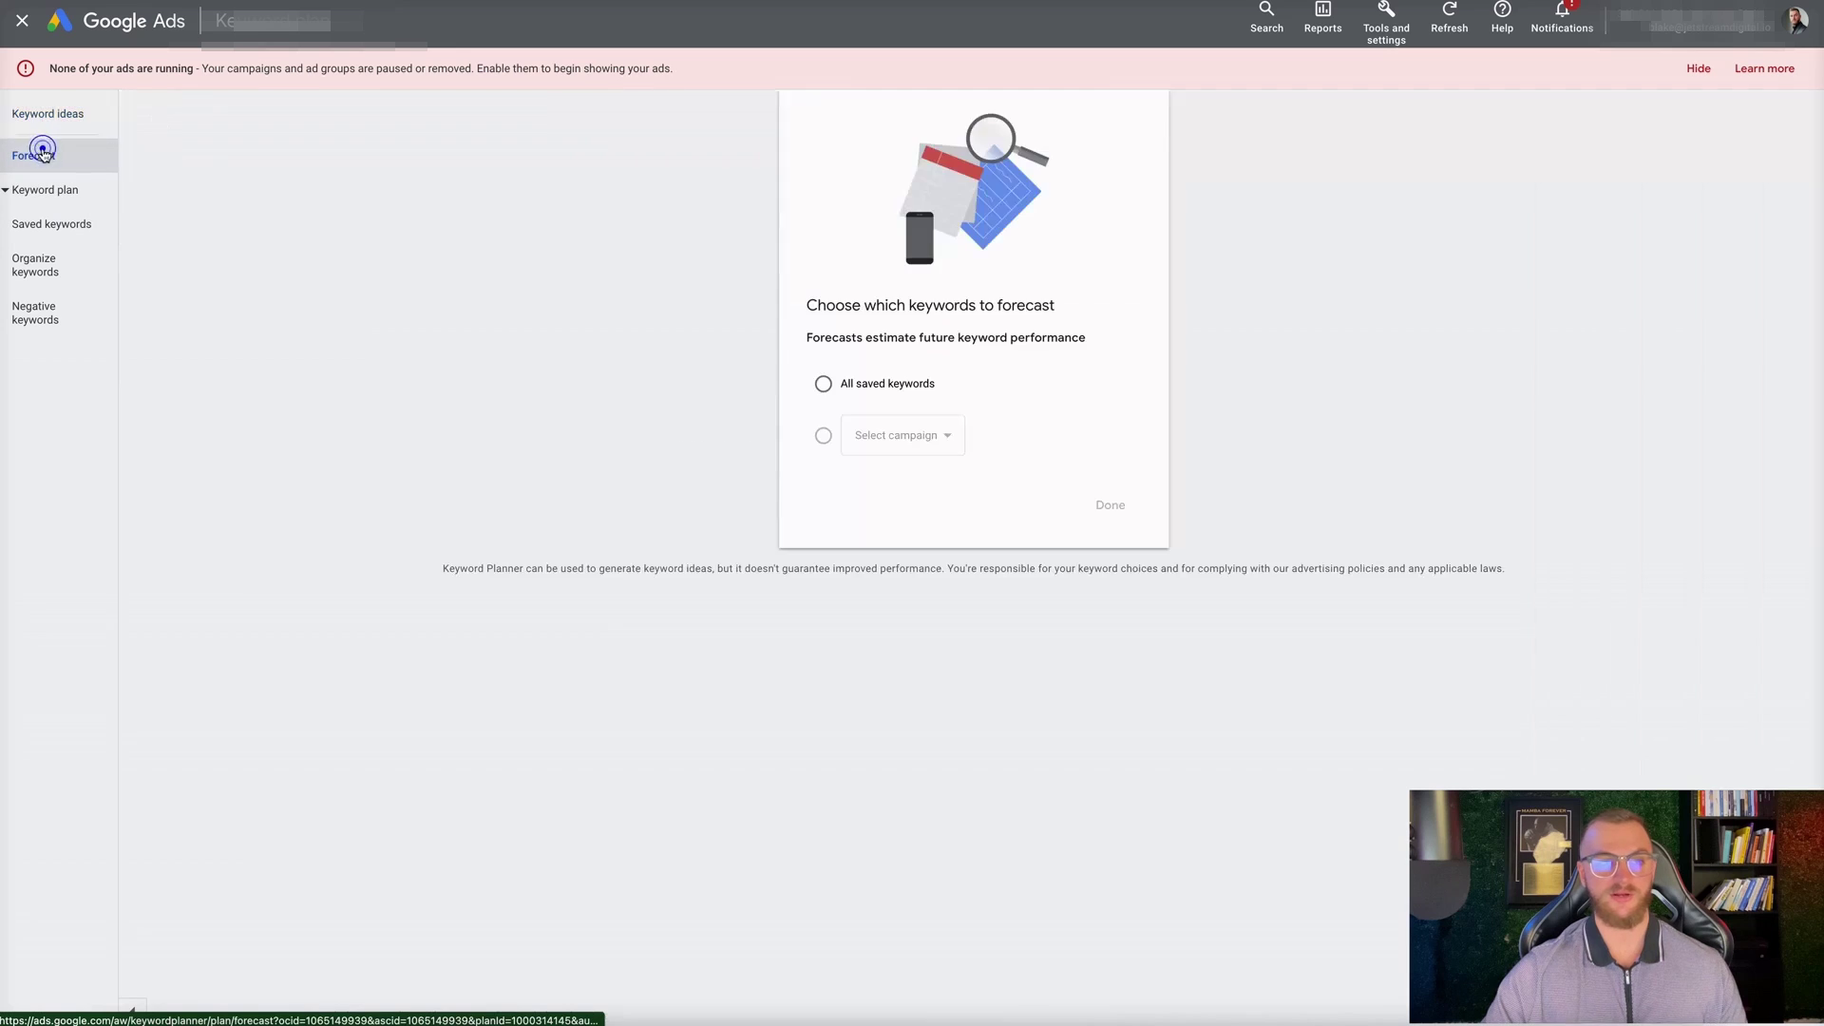
click(43, 107)
click(268, 131)
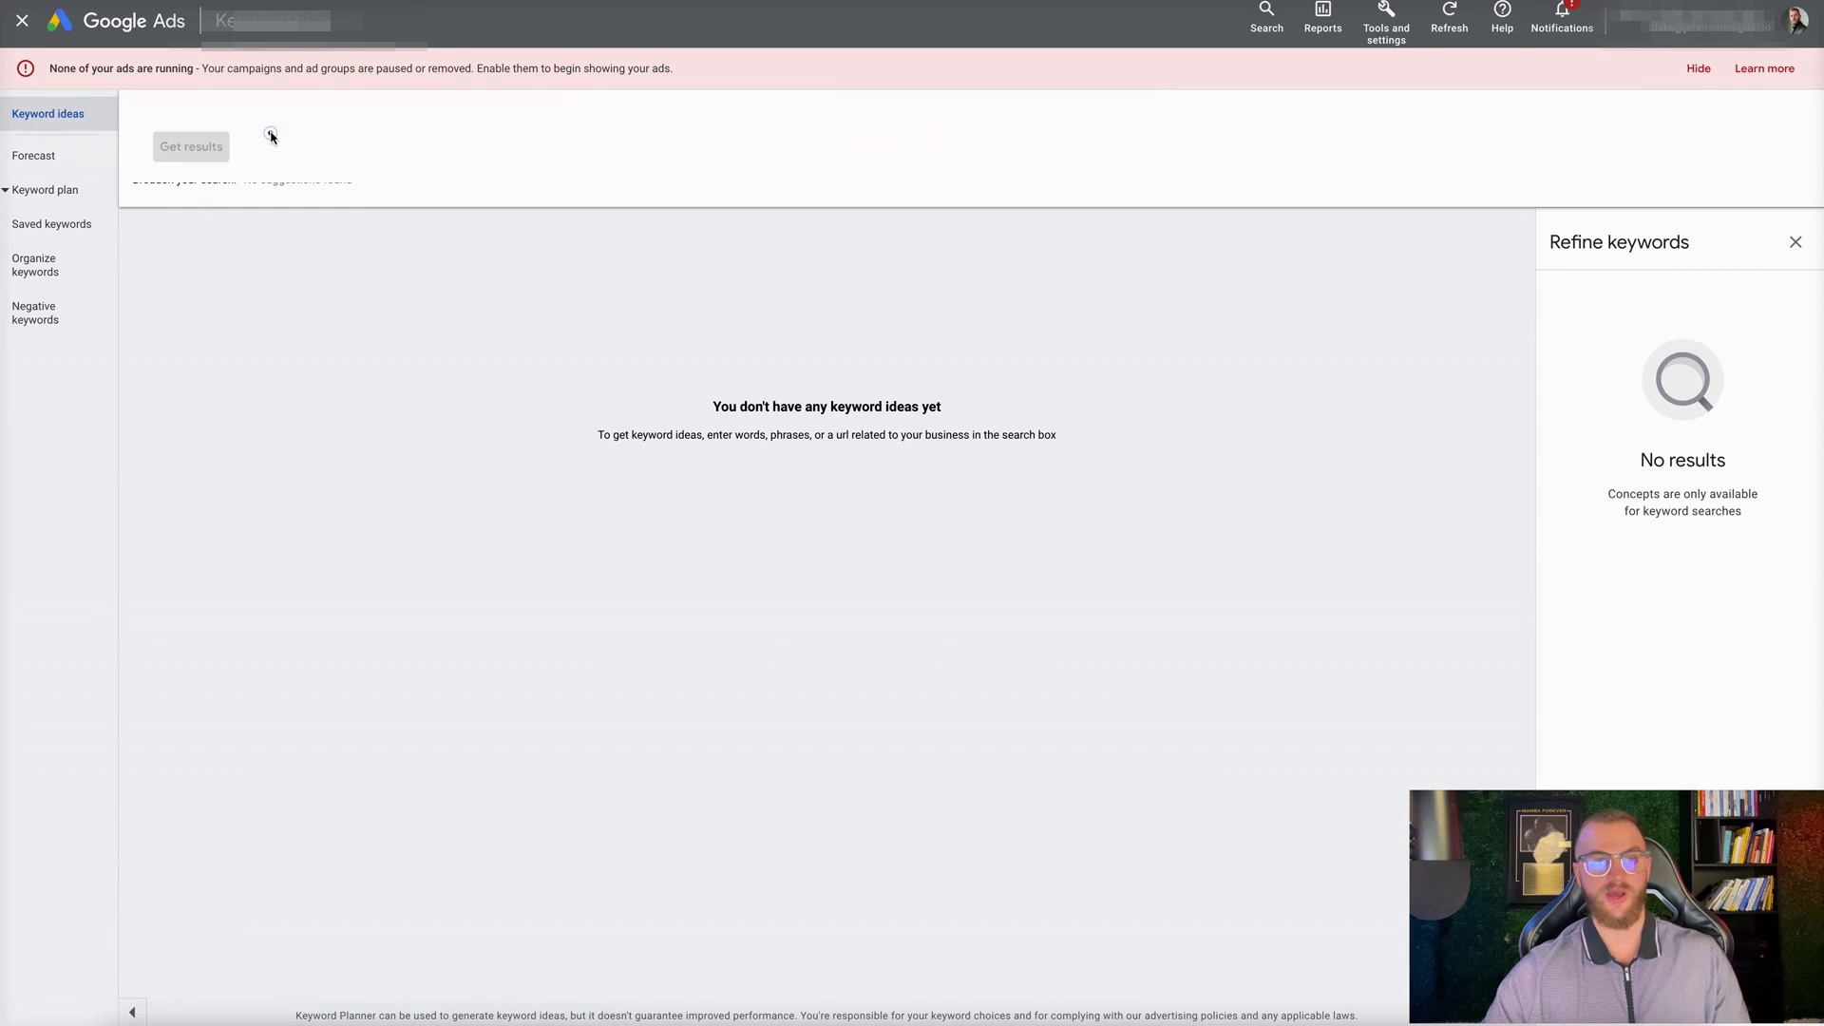
click(282, 199)
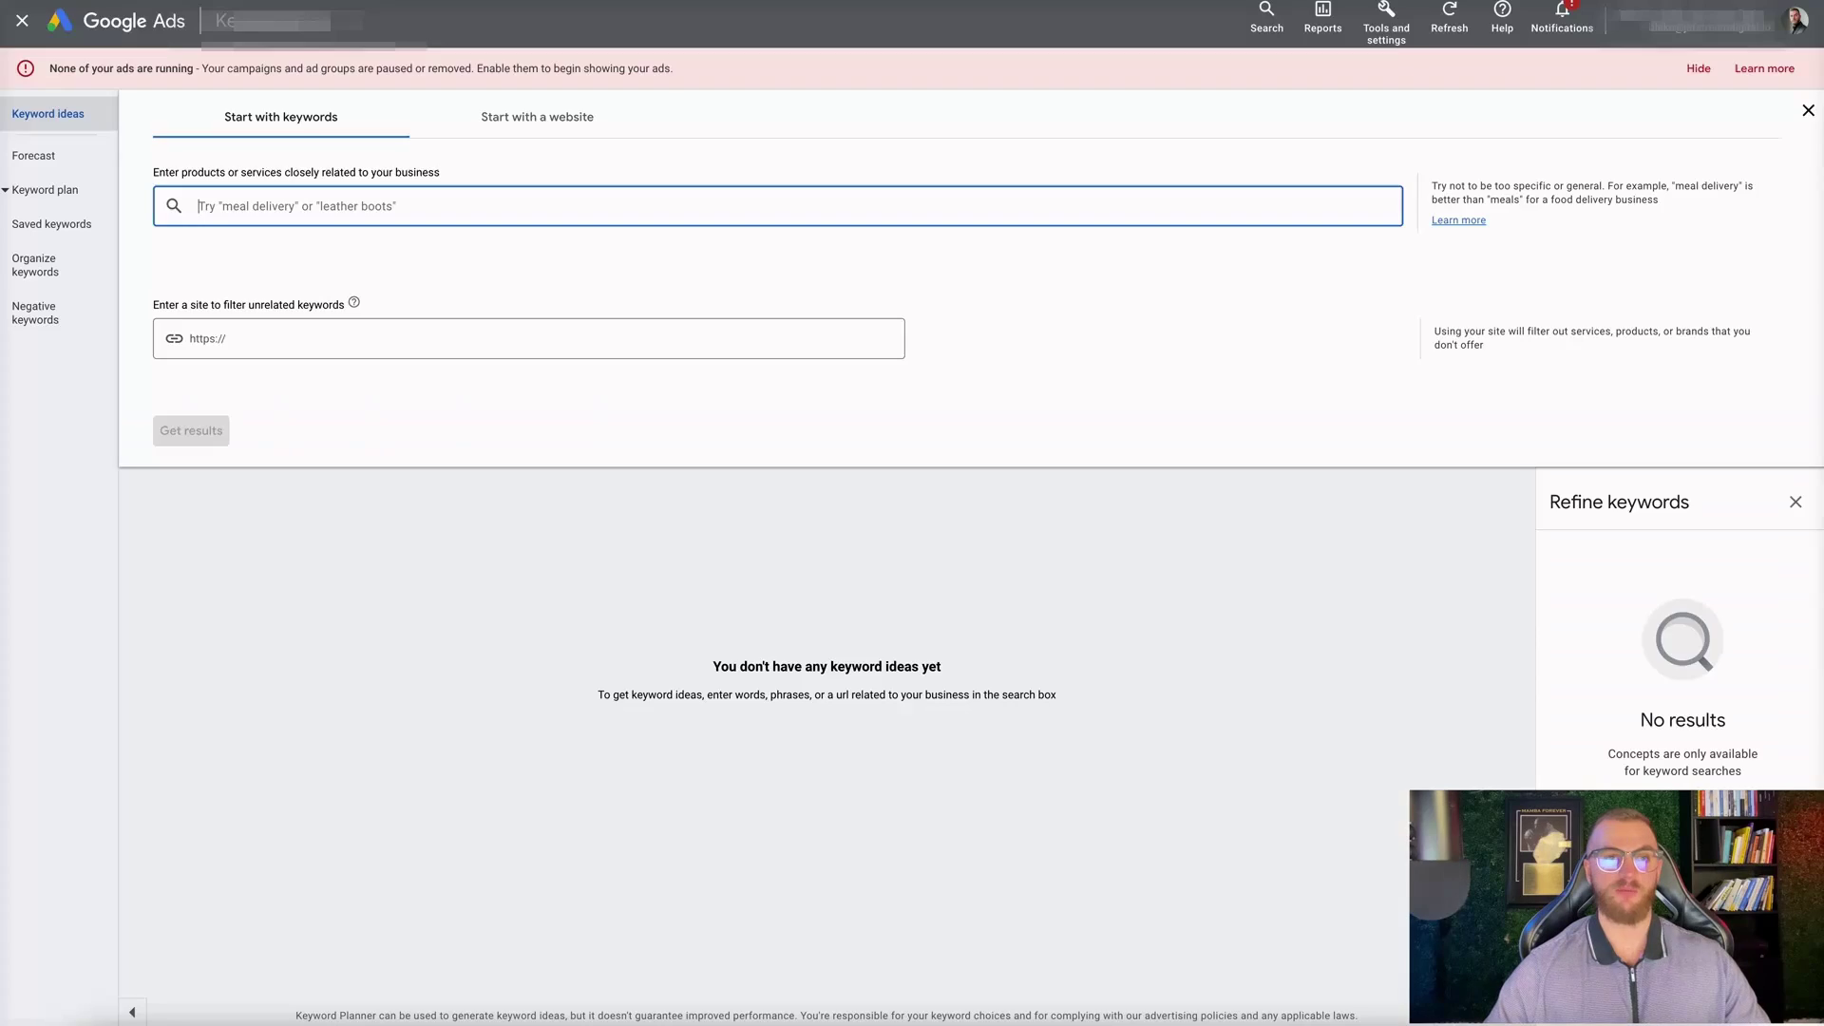
click(487, 122)
text(https://mudwtr.com/)
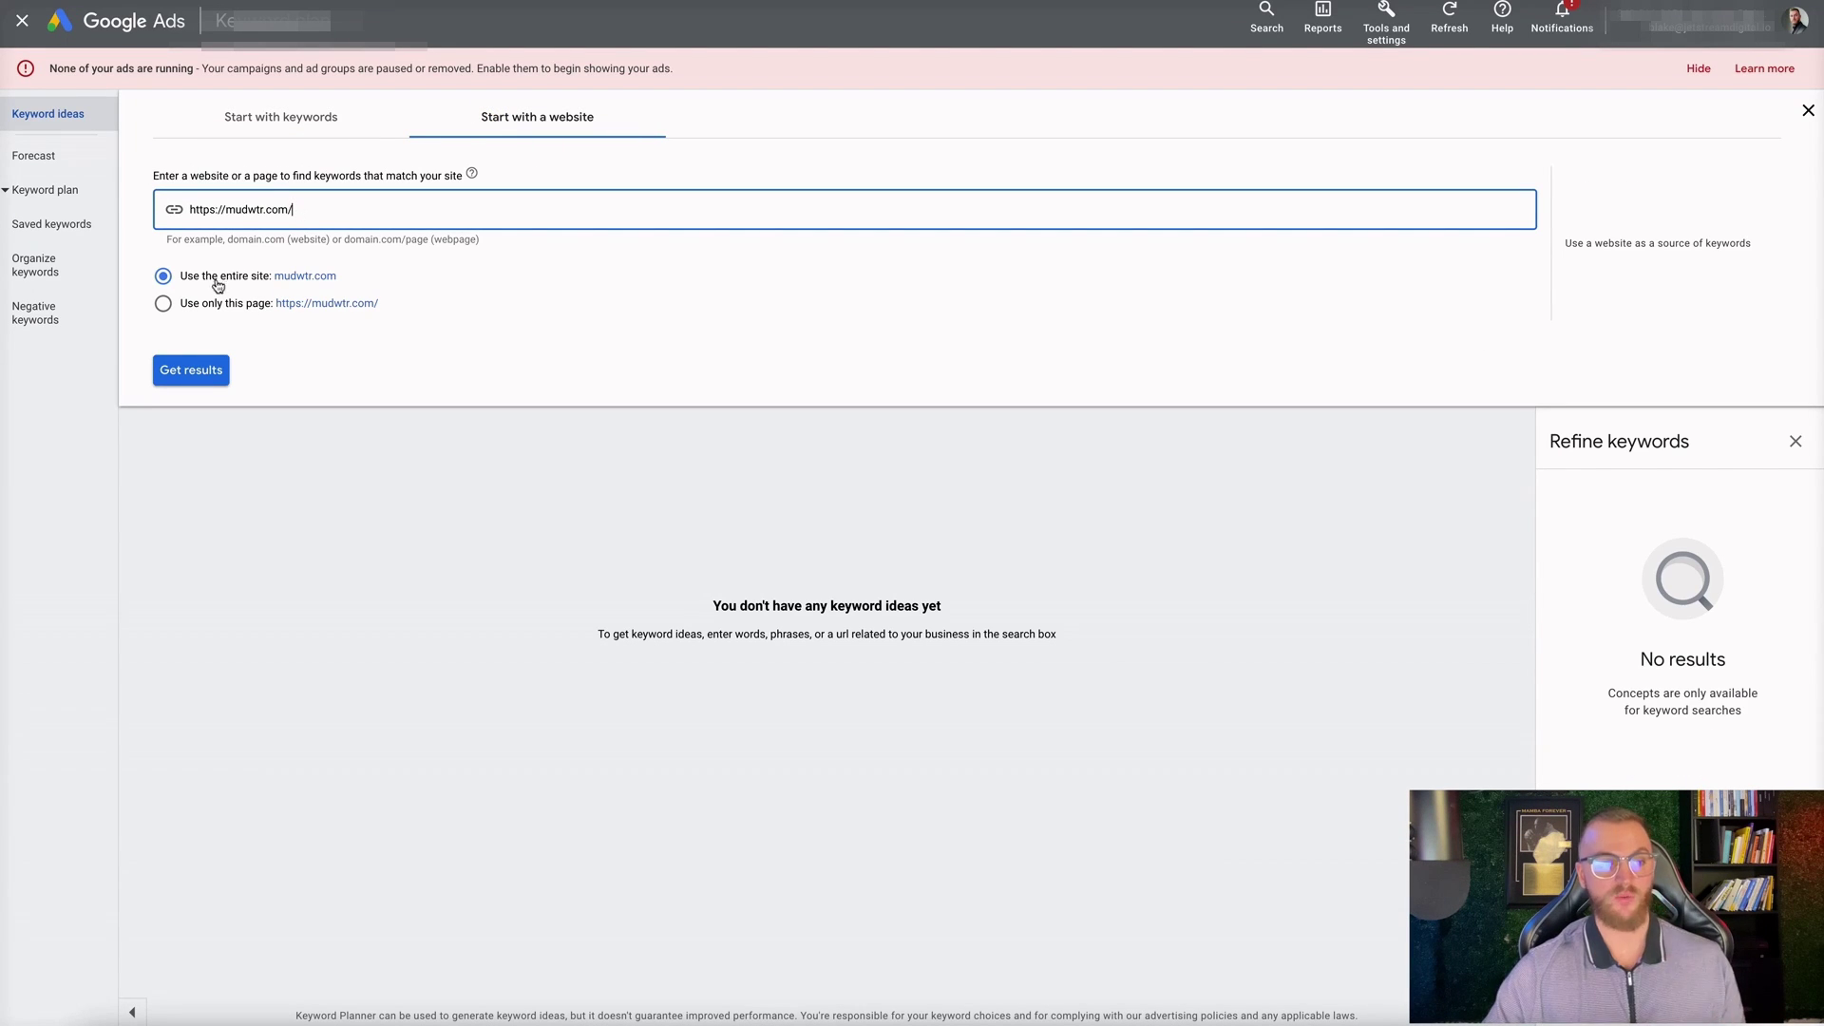
click(375, 279)
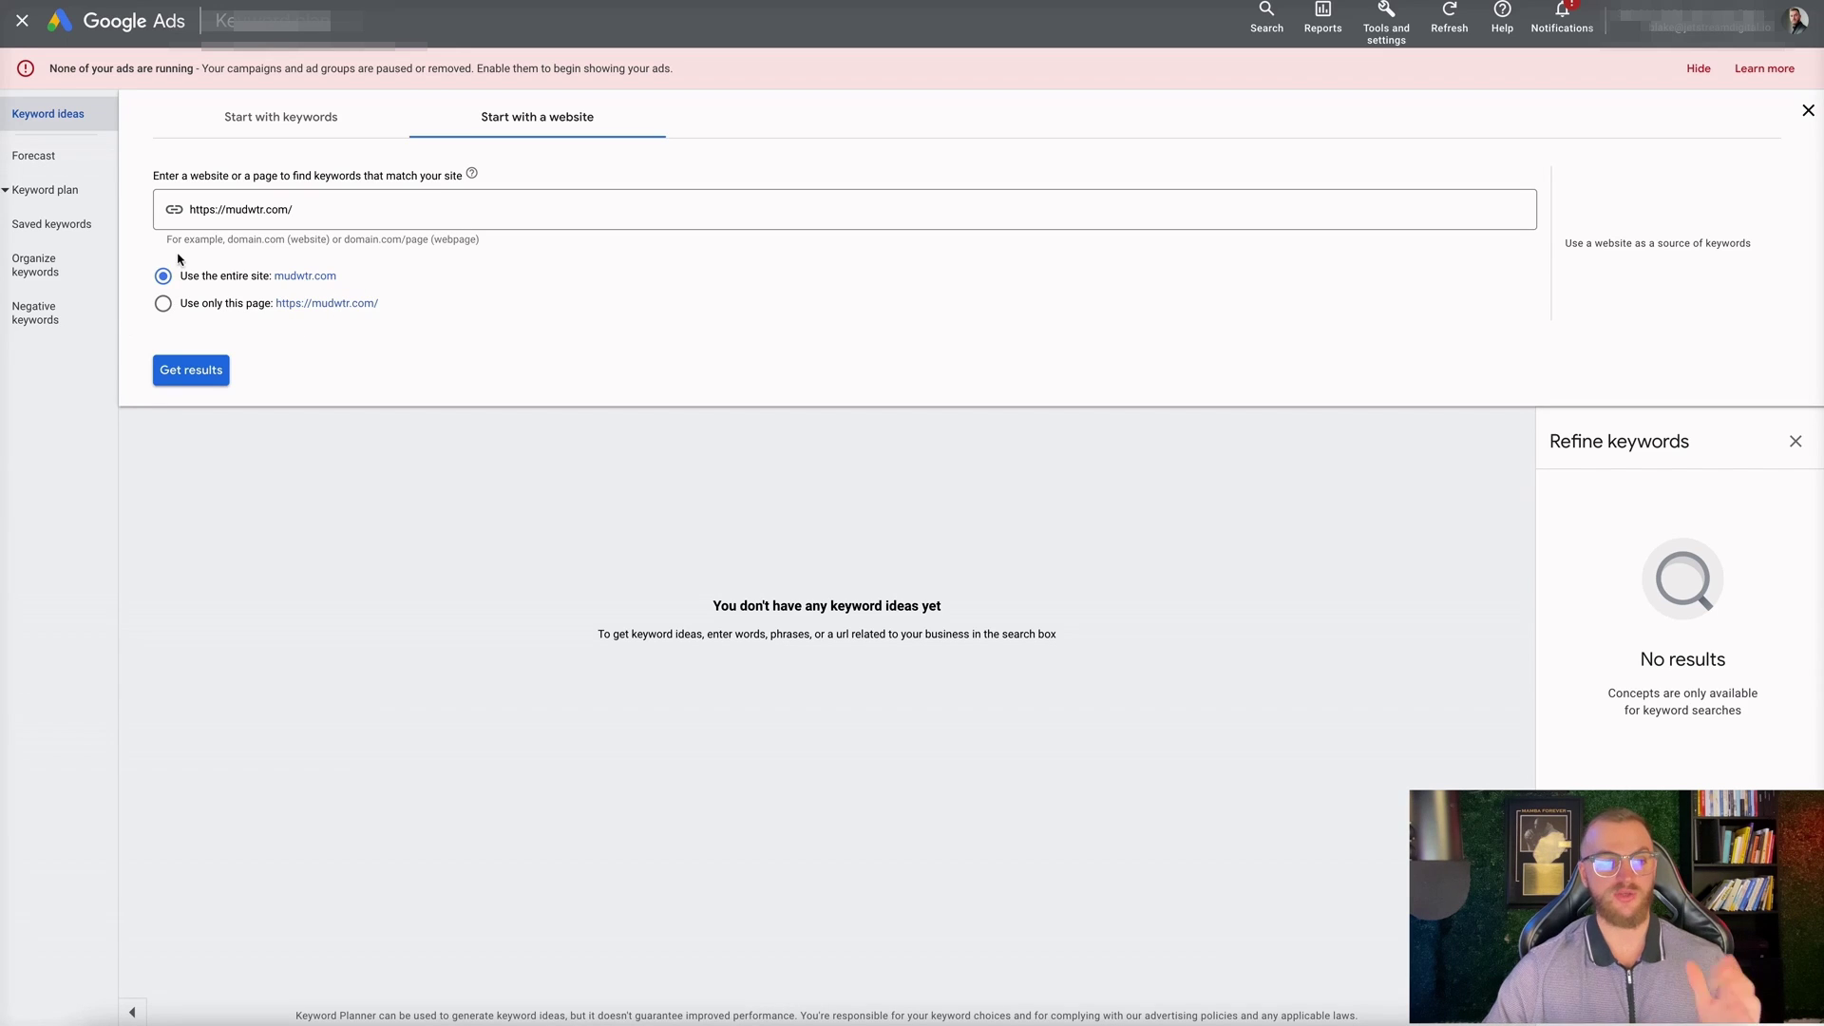
click(208, 369)
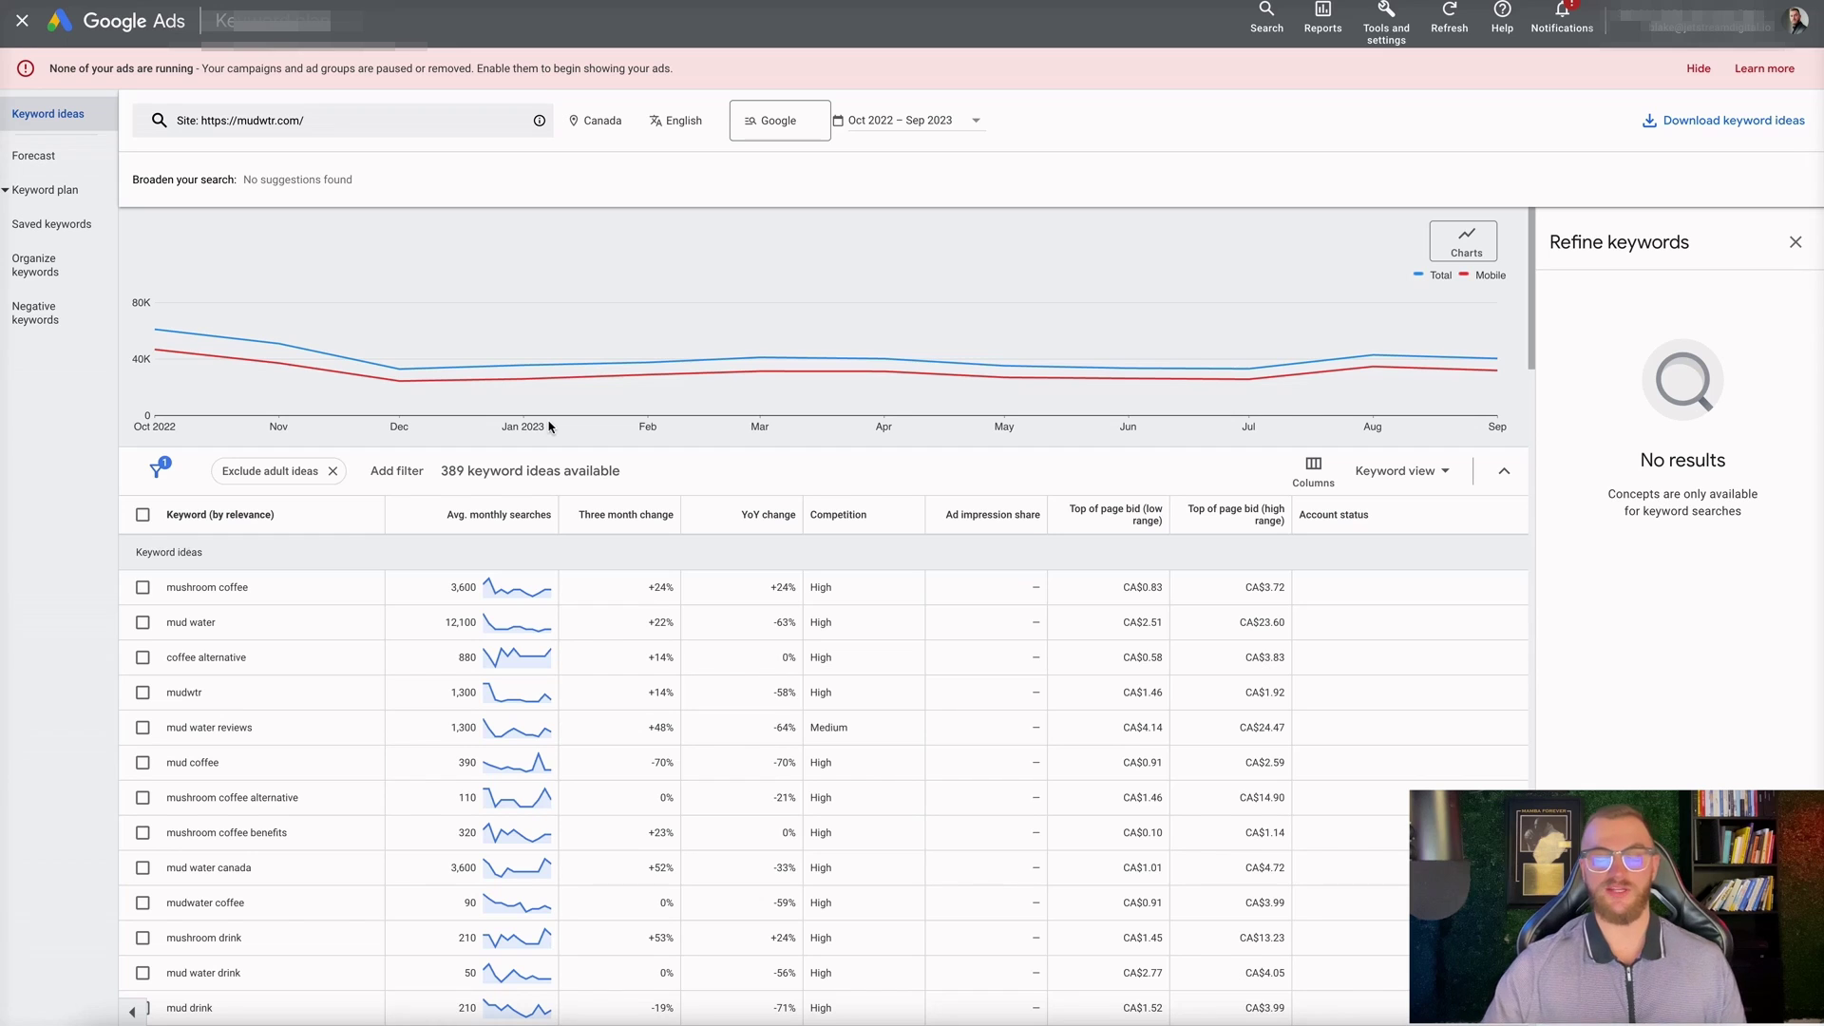
Examine the keyword ideas found from the competitor's website, including their search volumes, trends and bid ranges.
scroll(549, 427, down, 3)
scroll(619, 334, up, 3)
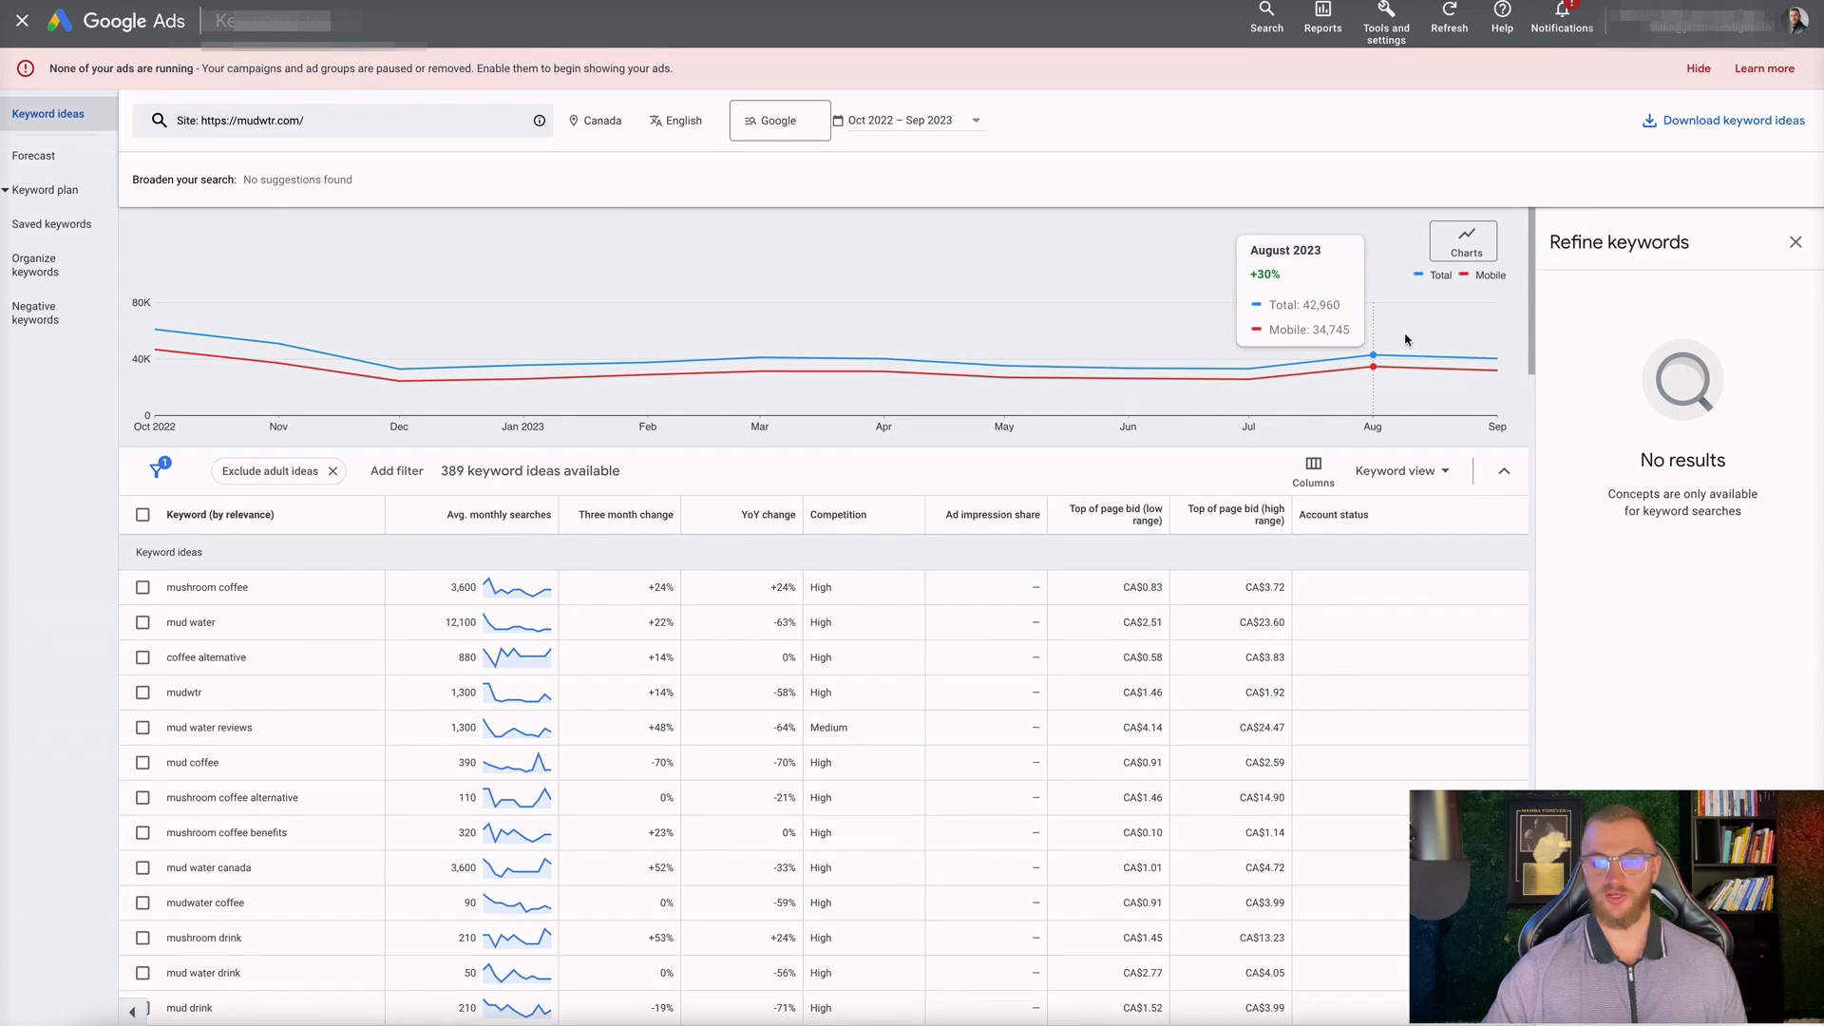
mouse_move(1475, 346)
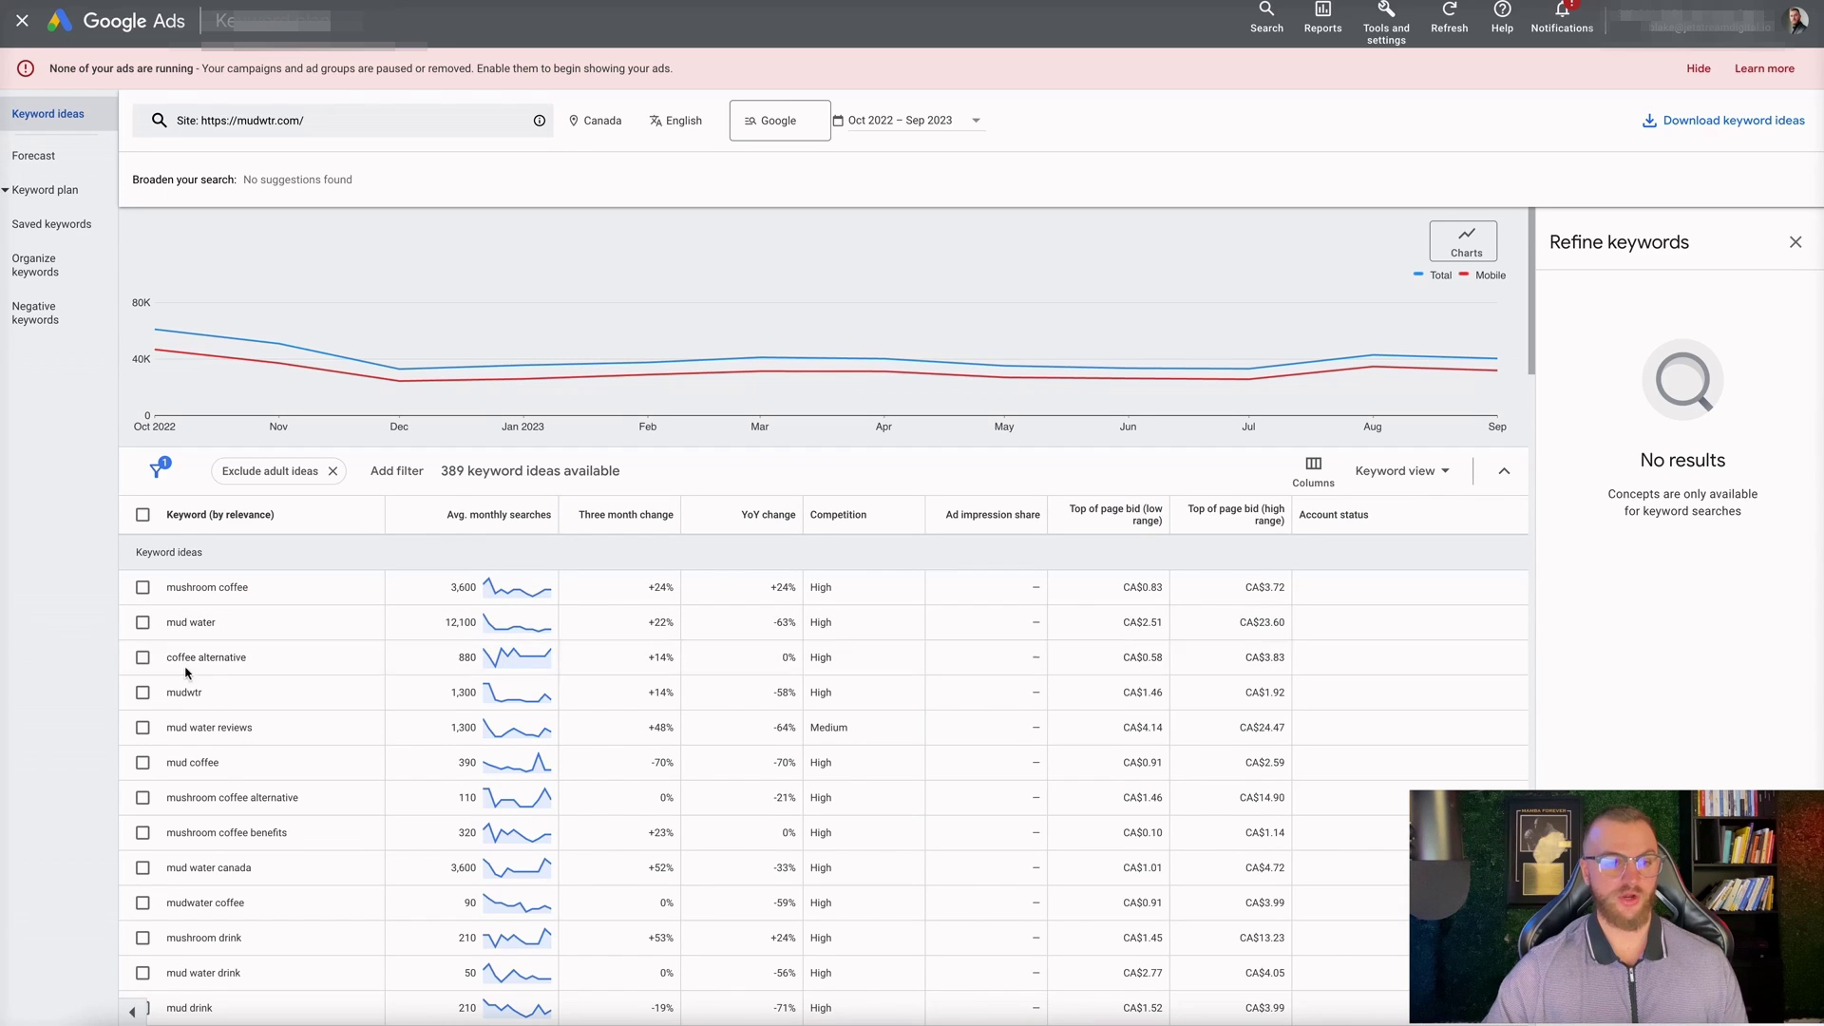
scroll(275, 712, down, 1)
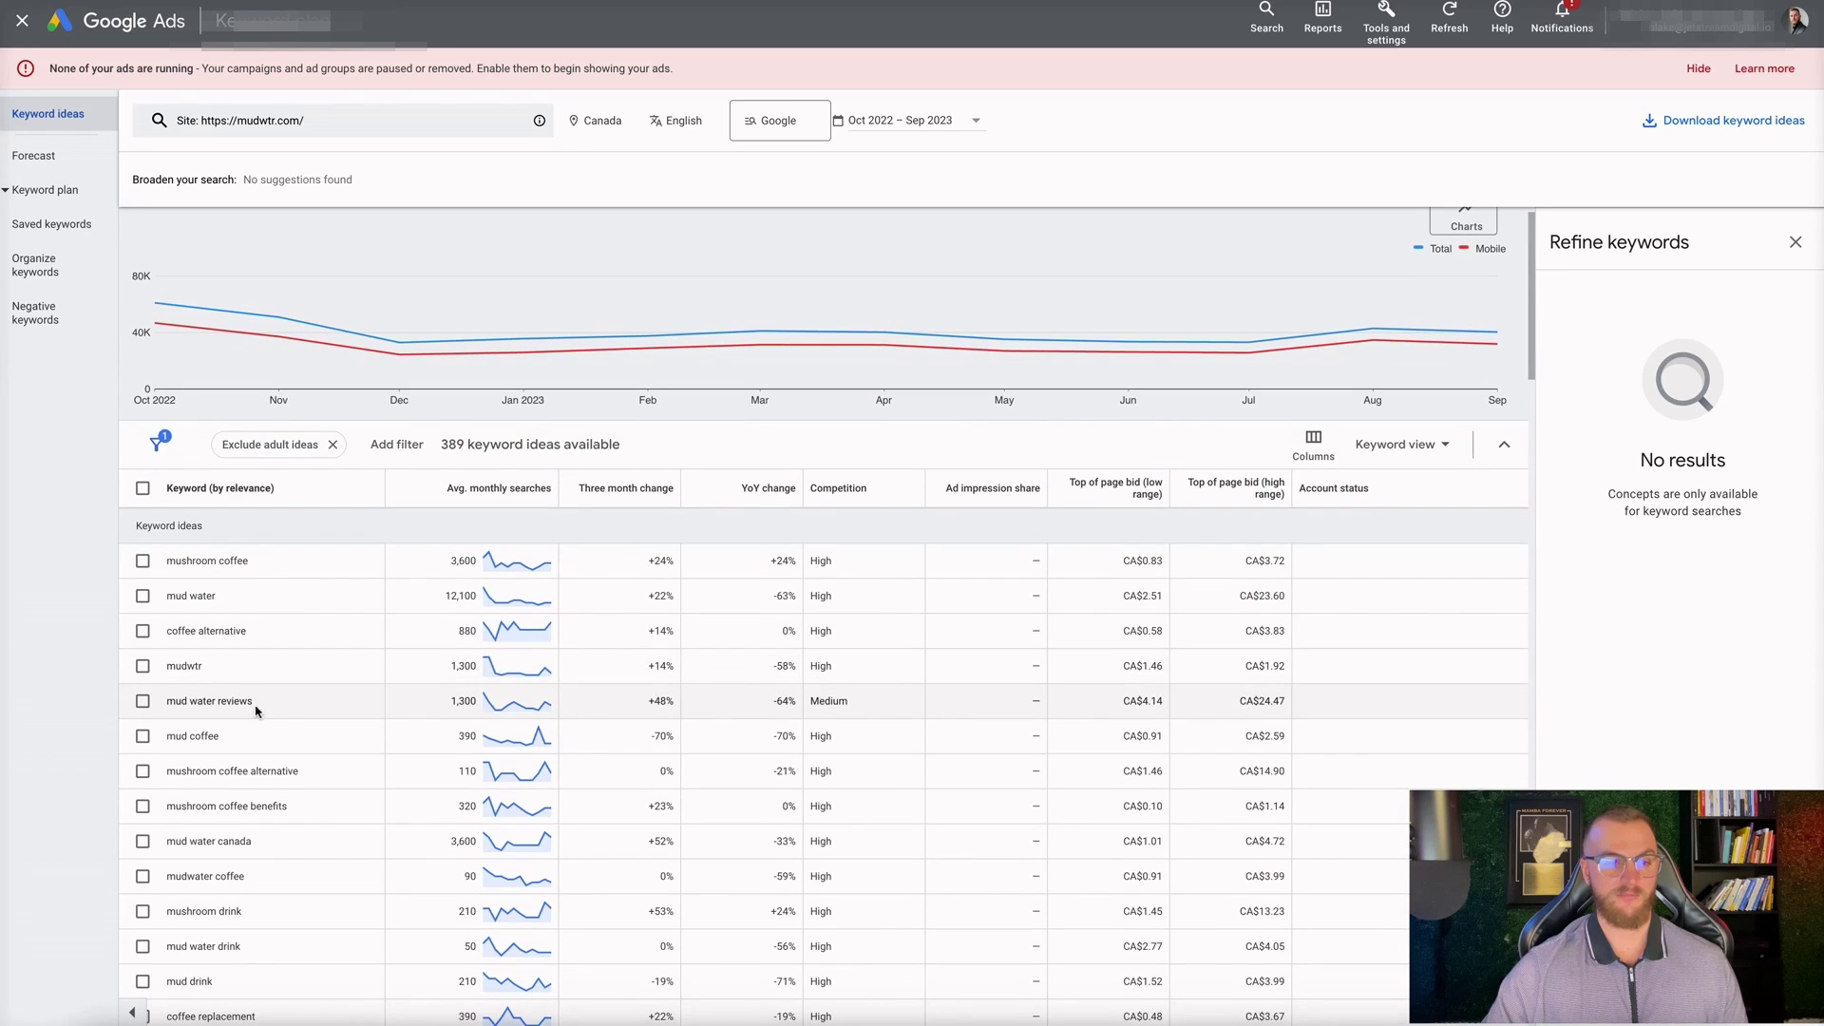
scroll(286, 710, down, 3)
drag(265, 684, 152, 691)
scroll(589, 677, down, 4)
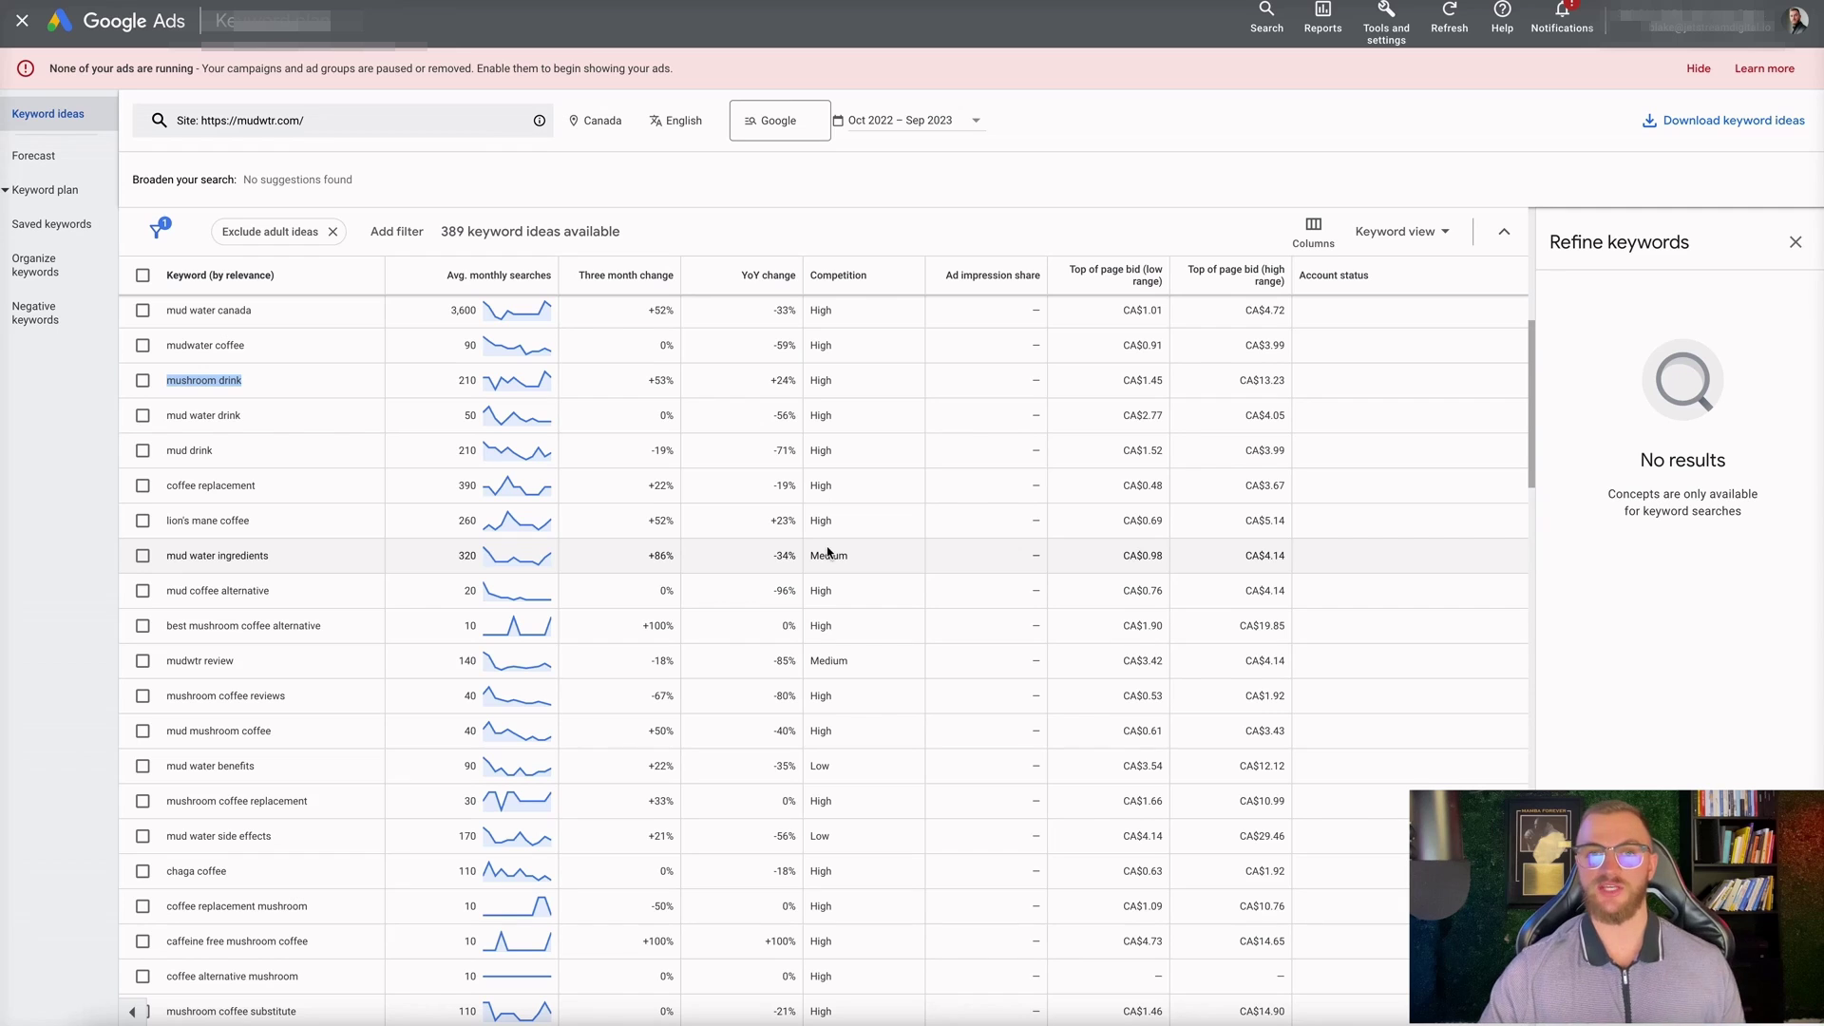
scroll(827, 553, up, 5)
Get search volume and forecasts in Keyword Planner for "mushroom supplement", "lions mane supplement" and "mushroom coffee".
click(1387, 21)
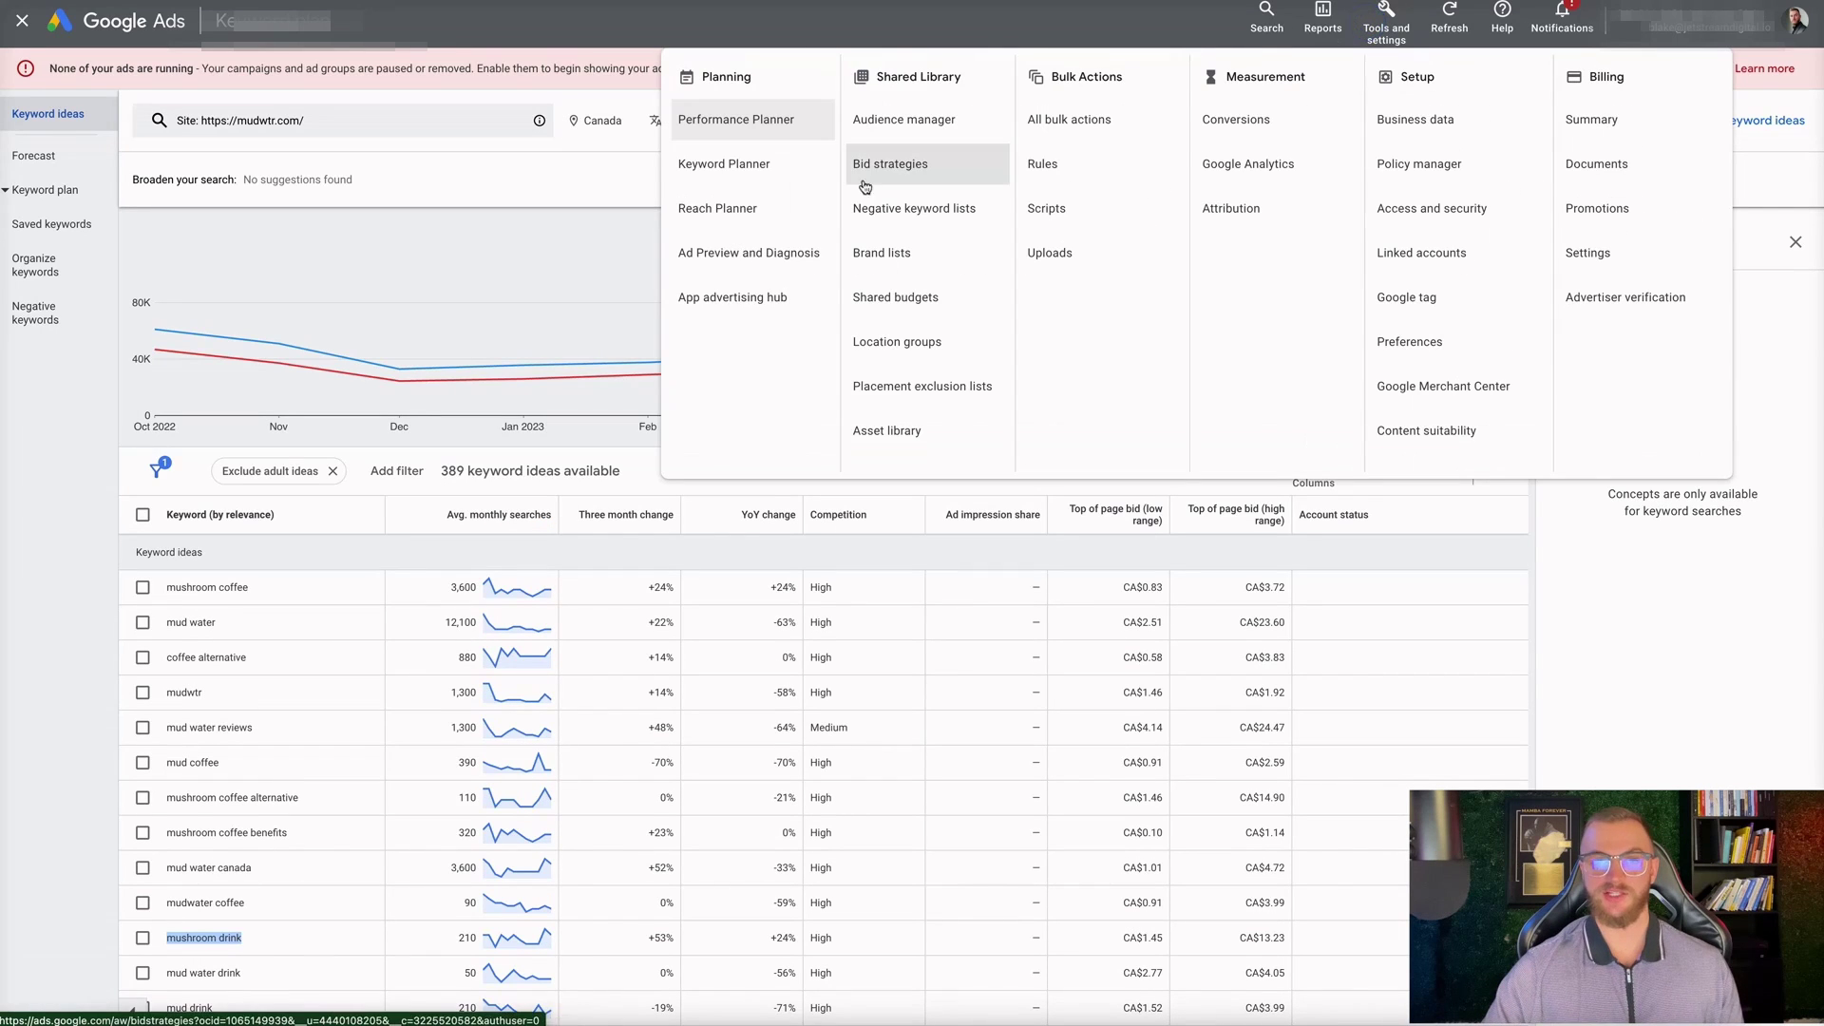
click(751, 167)
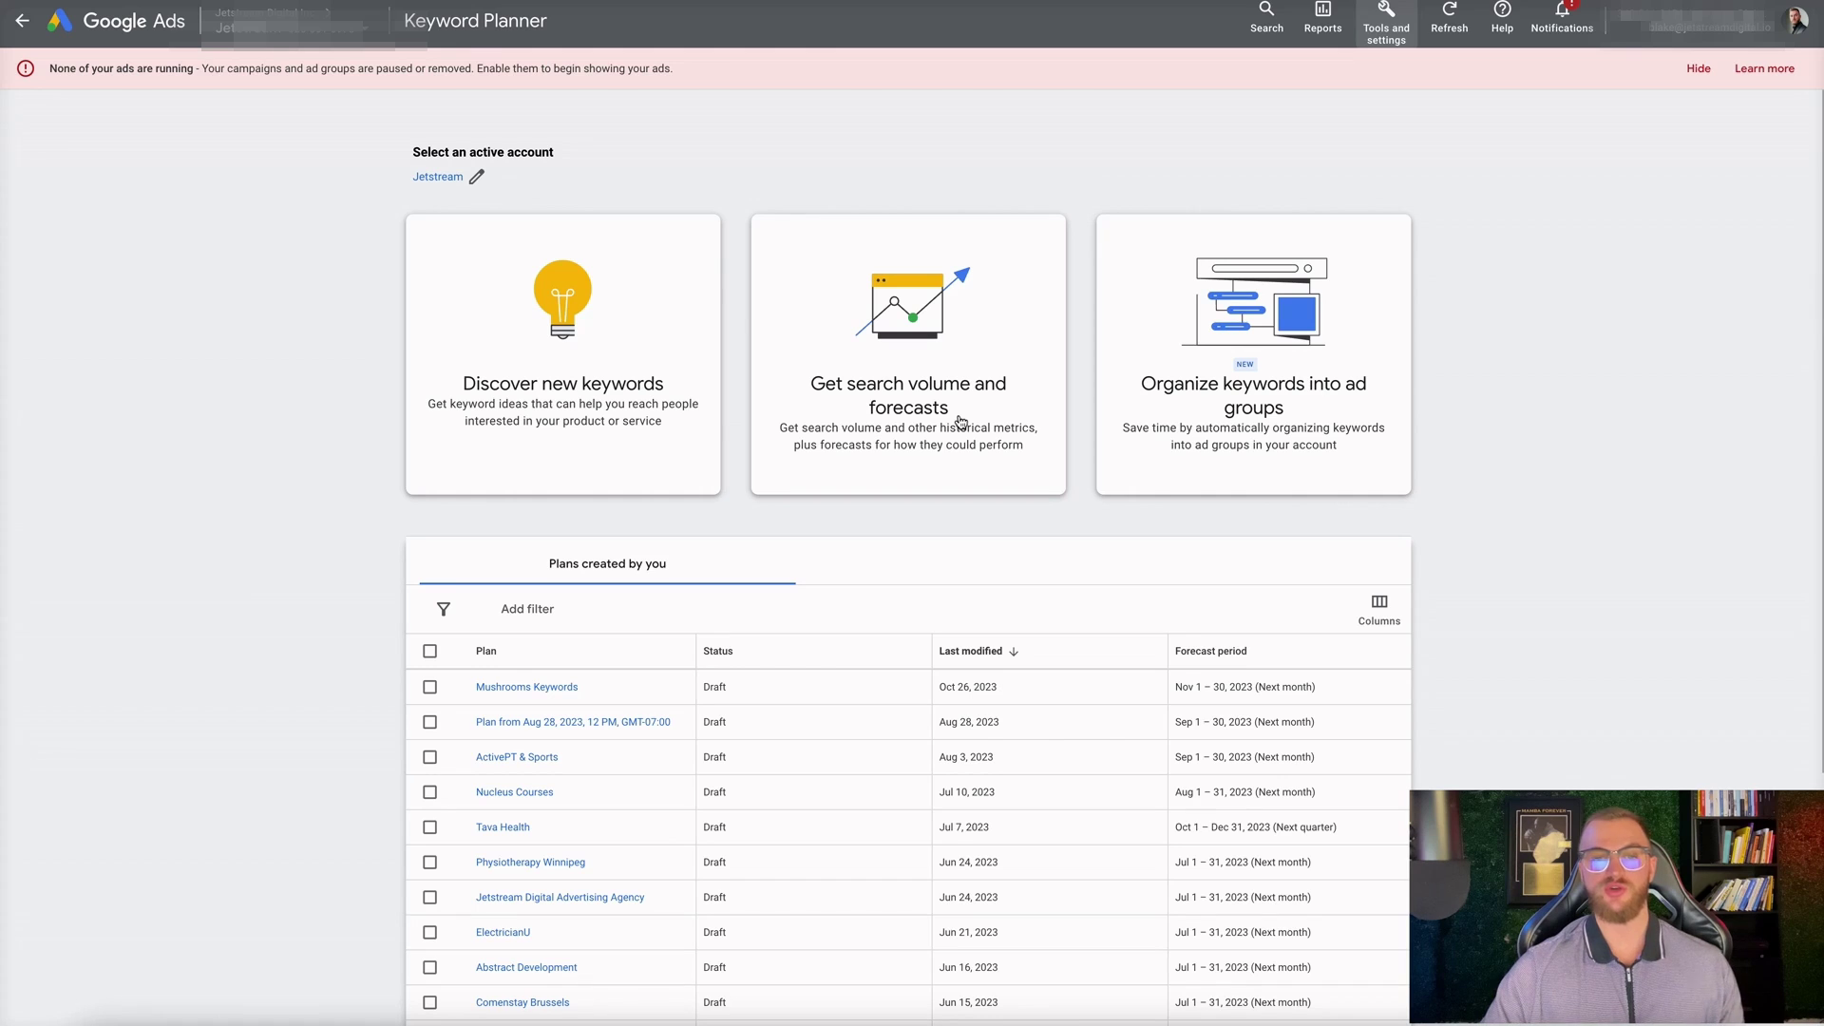
click(960, 421)
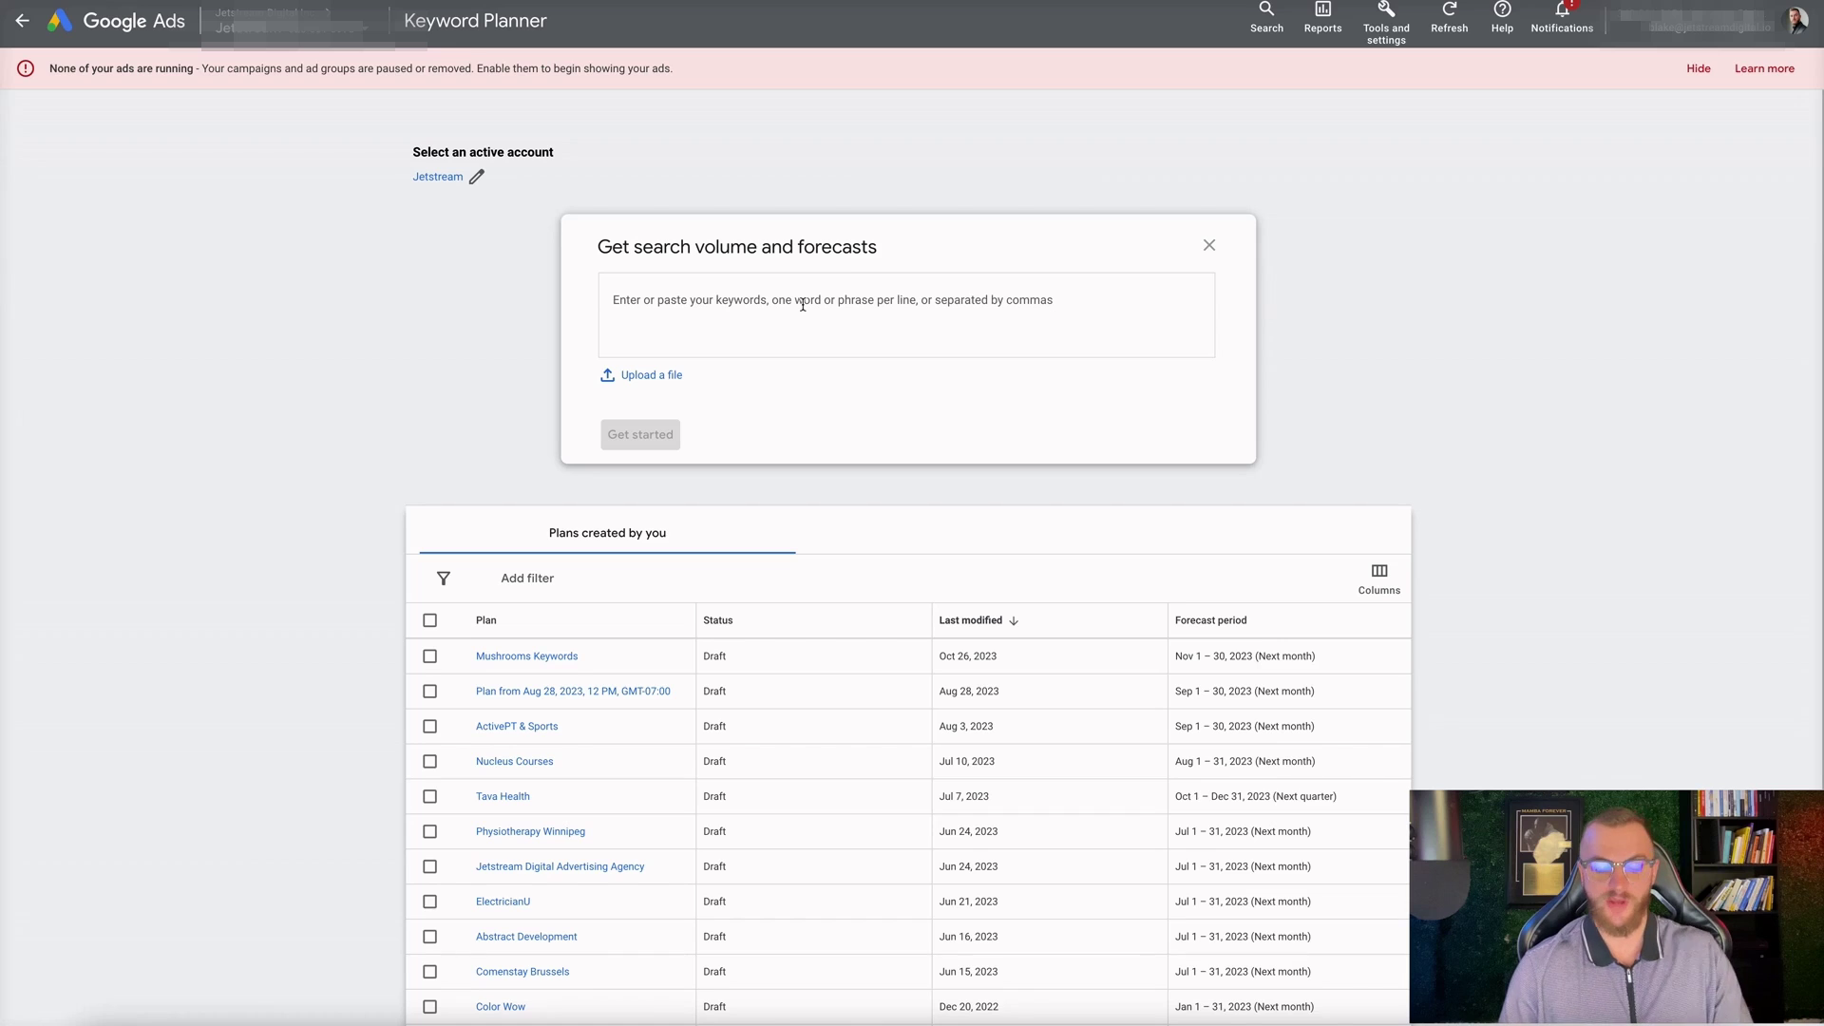
text(k)
key(BackSpace)
text(m)
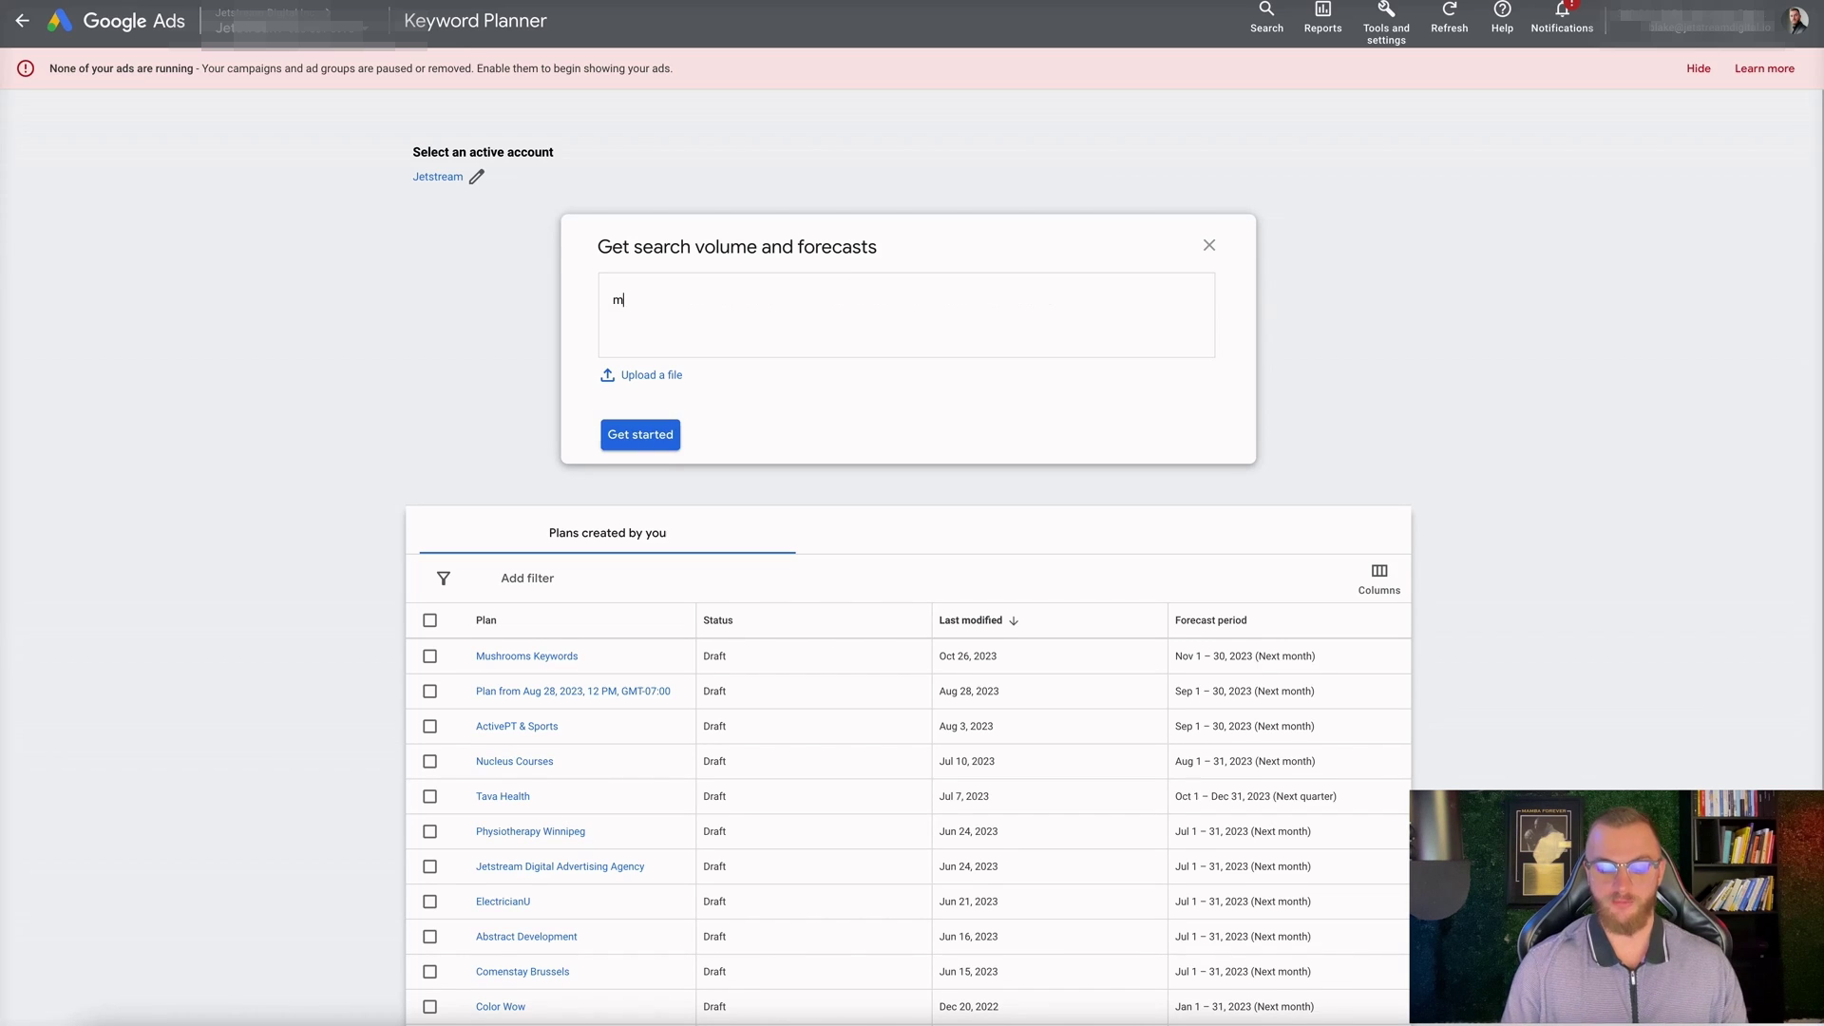
text(ushroom supplement )
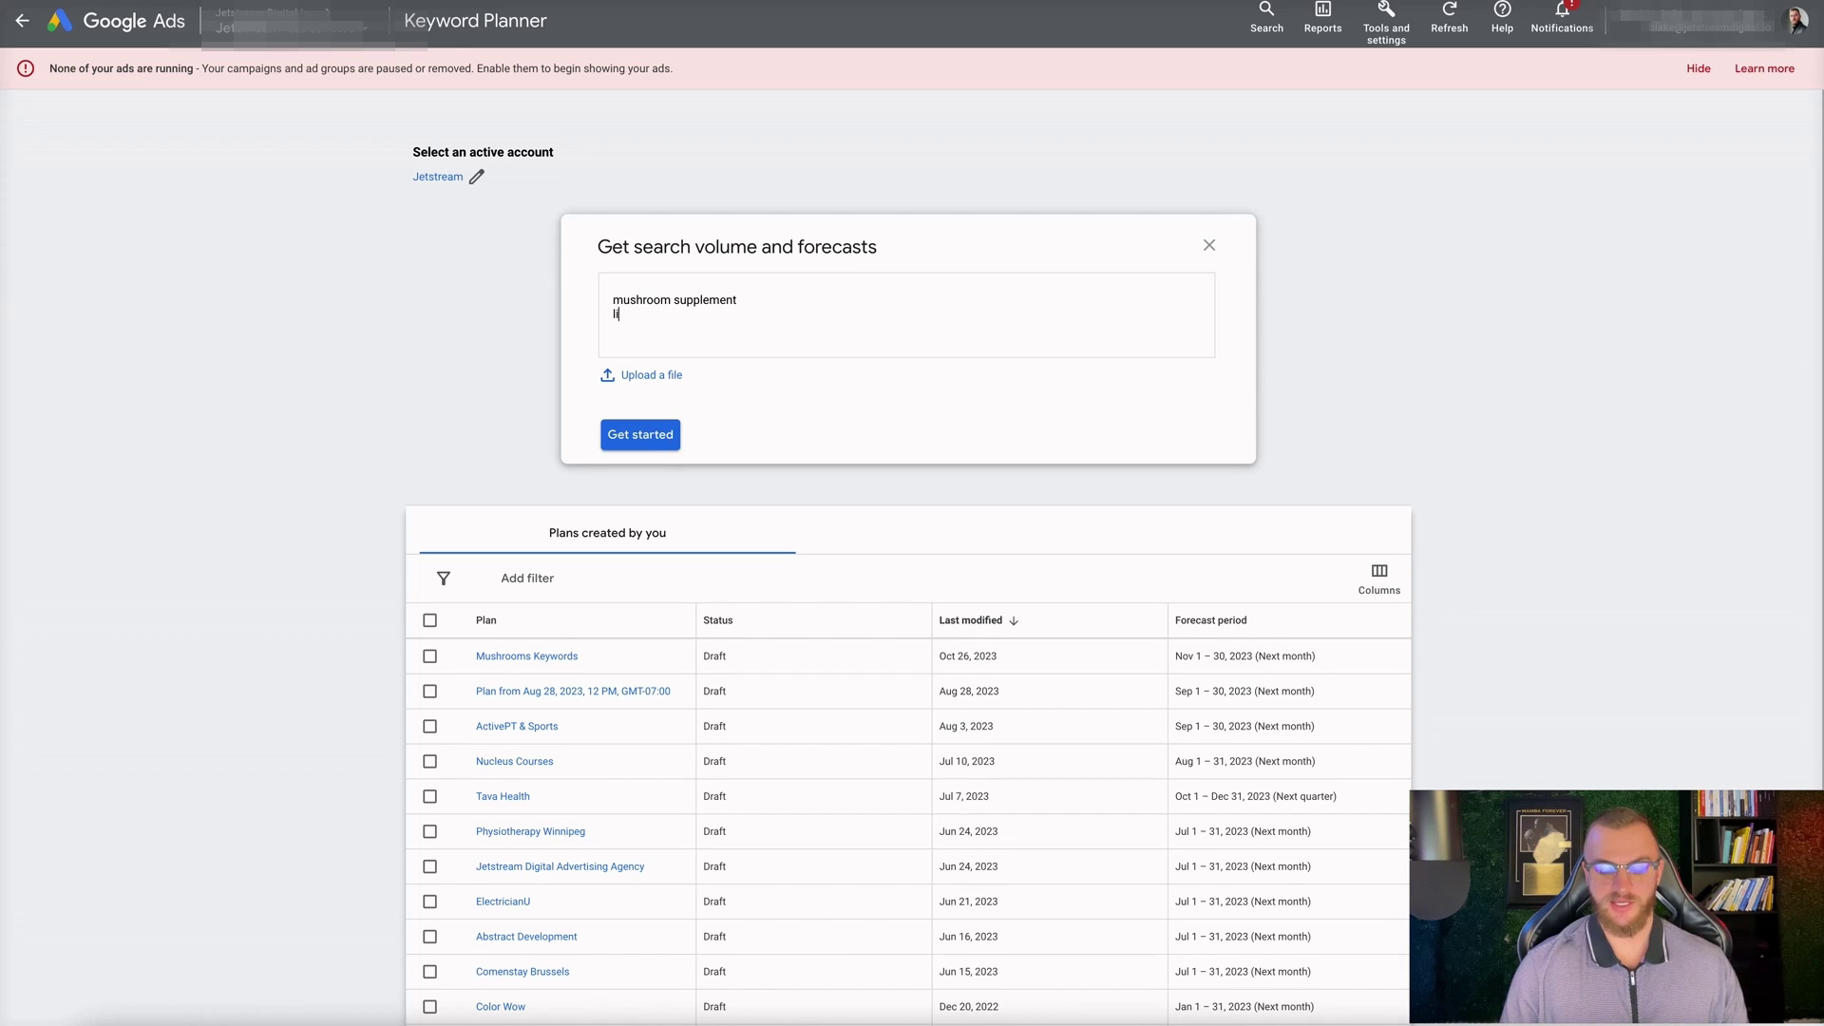
text(lions mane supplement)
key(Return)
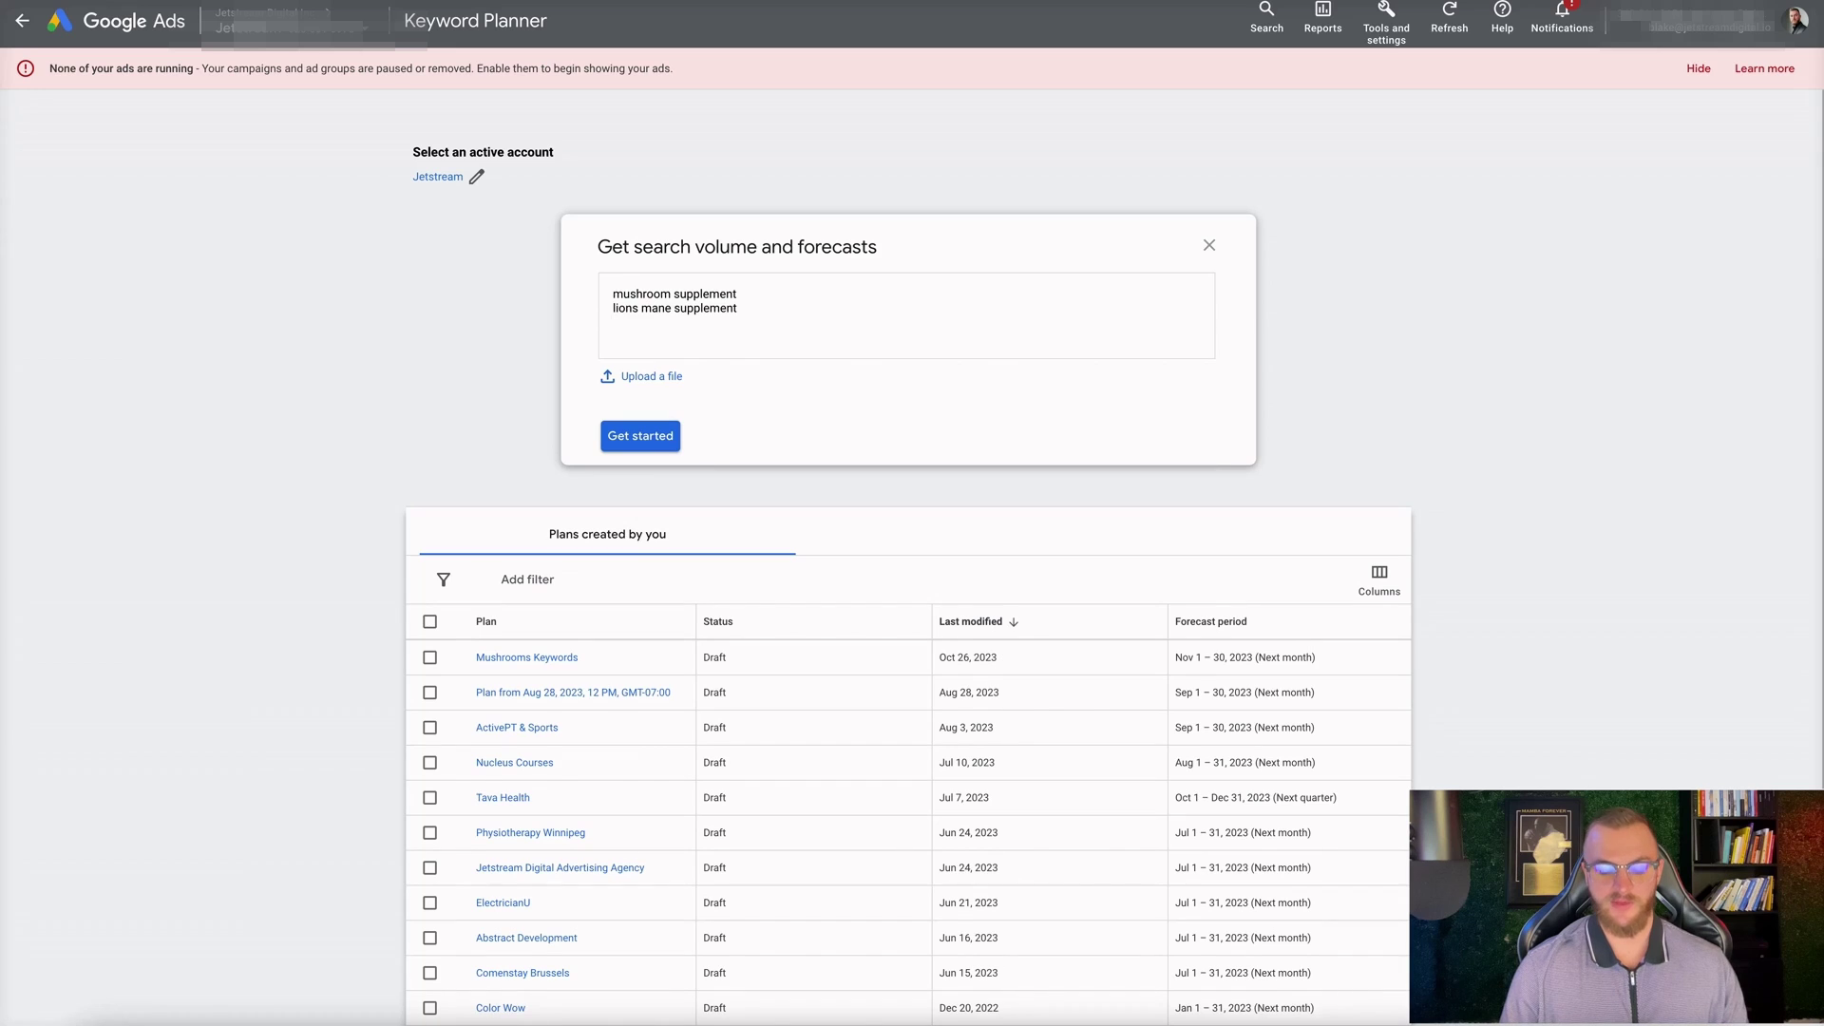
text(mushroom cof)
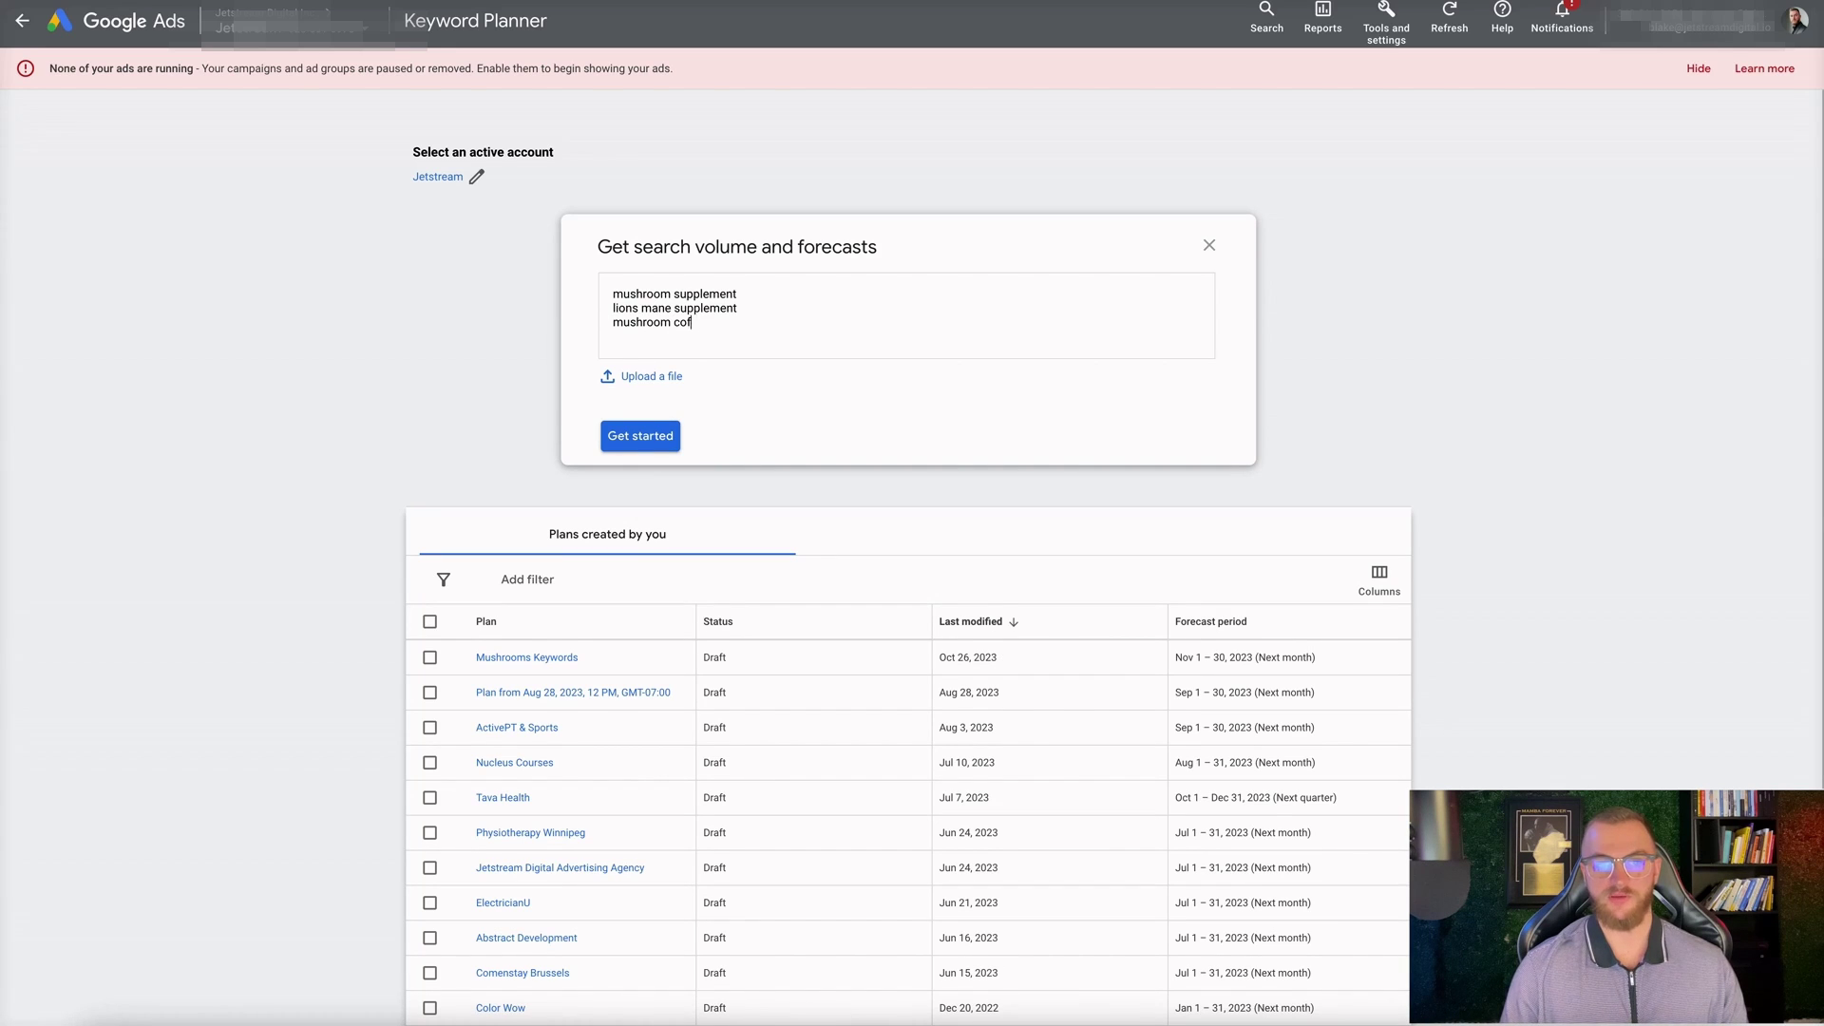
text(fee)
key(Return)
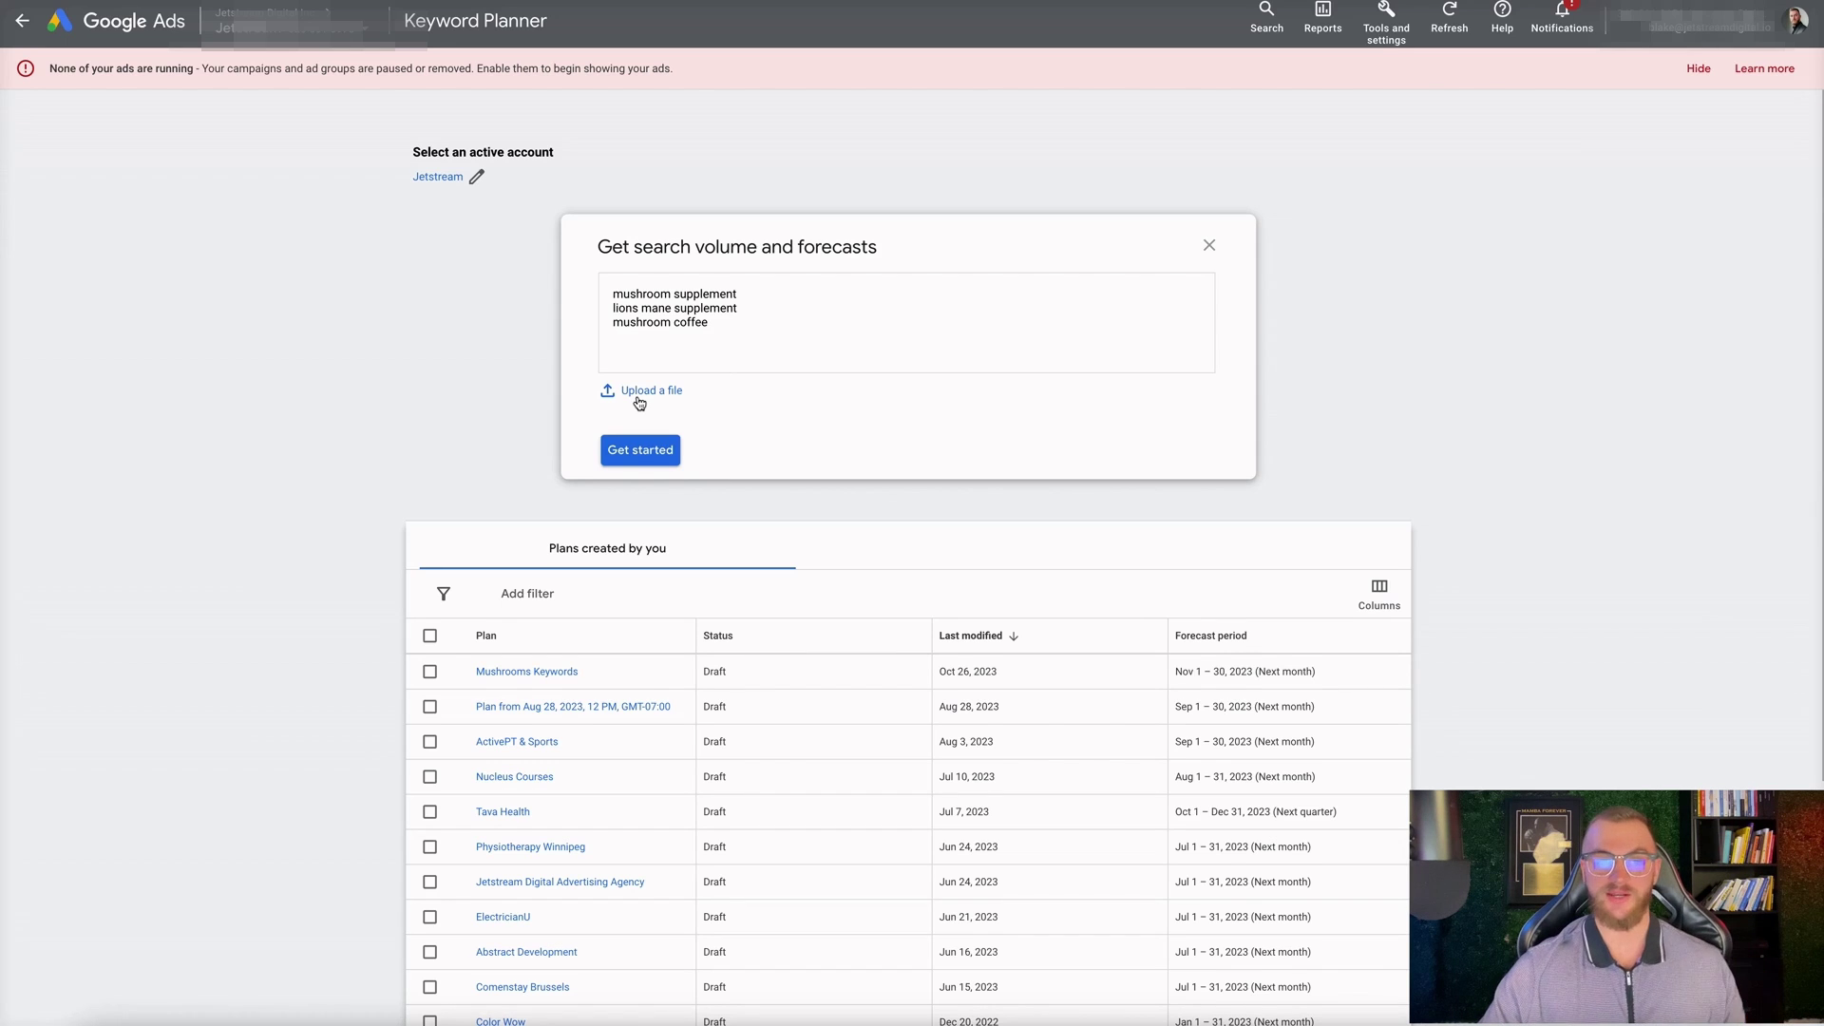
click(640, 451)
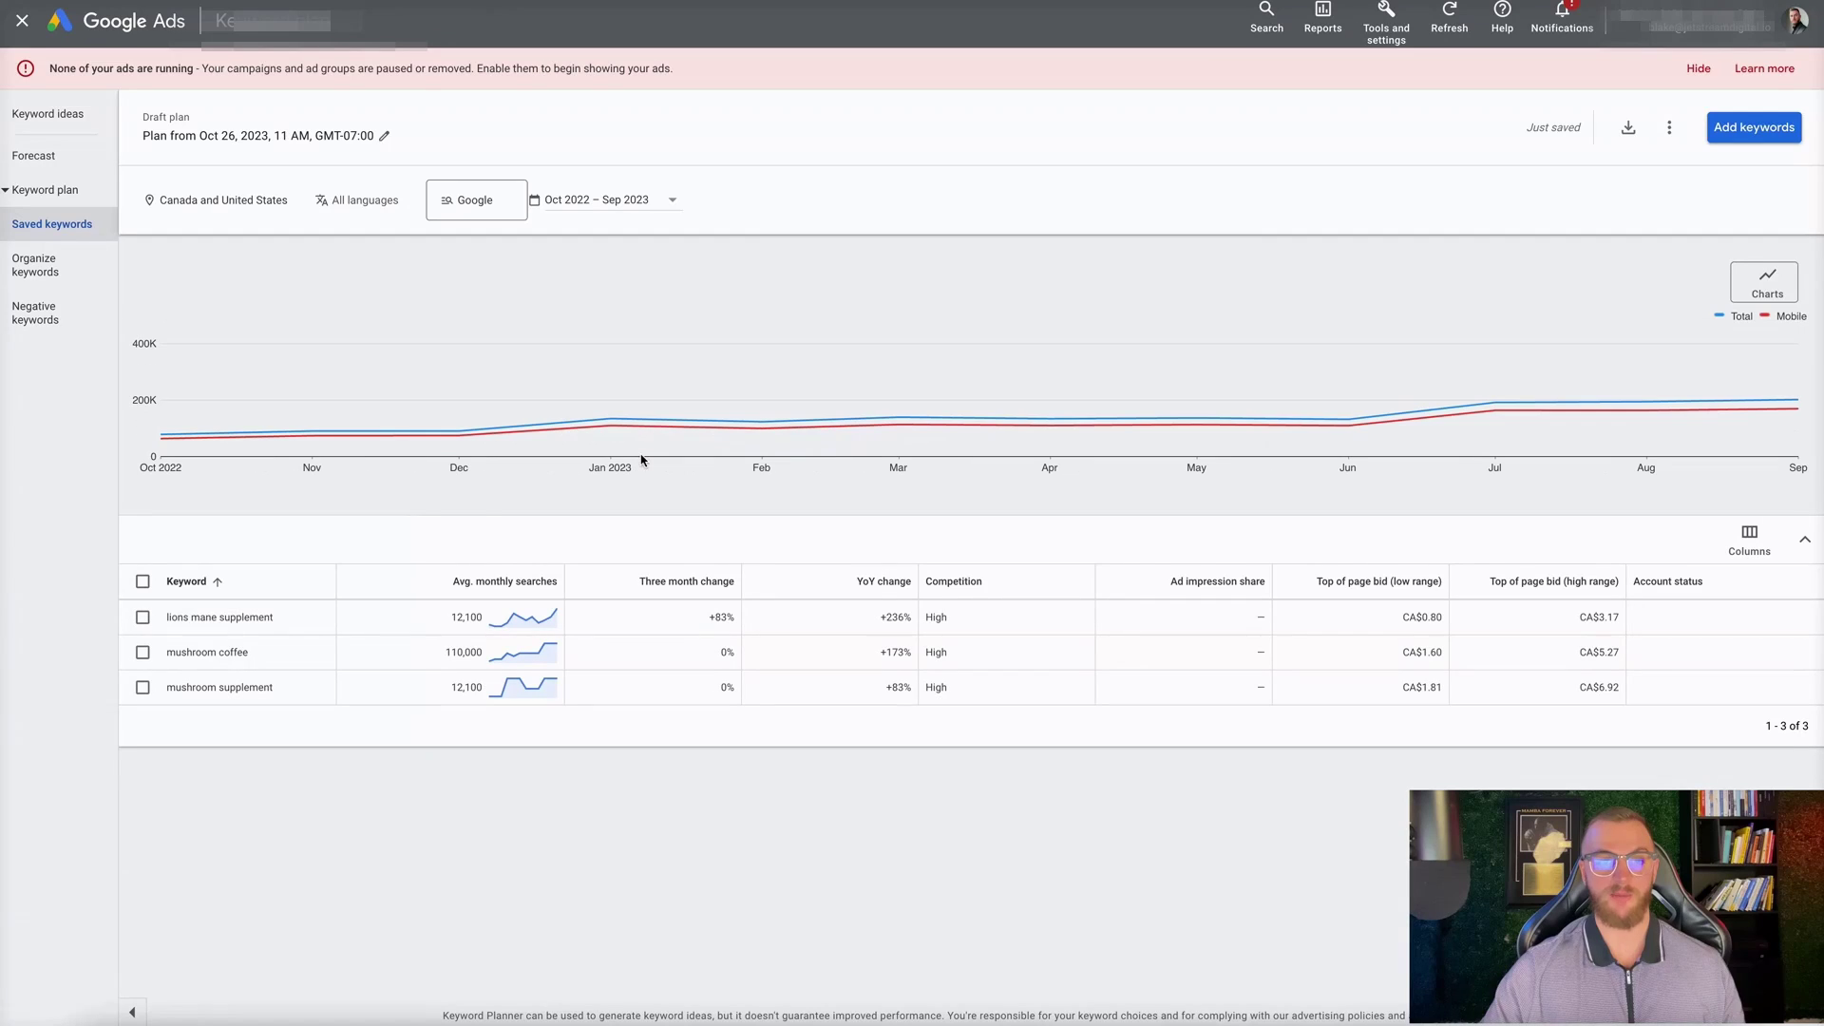
Reopen the plan from Oct 26, 2023, 11 AM from the Keyword Planner overview and choose to organize its keywords manually.
mouse_move(500, 651)
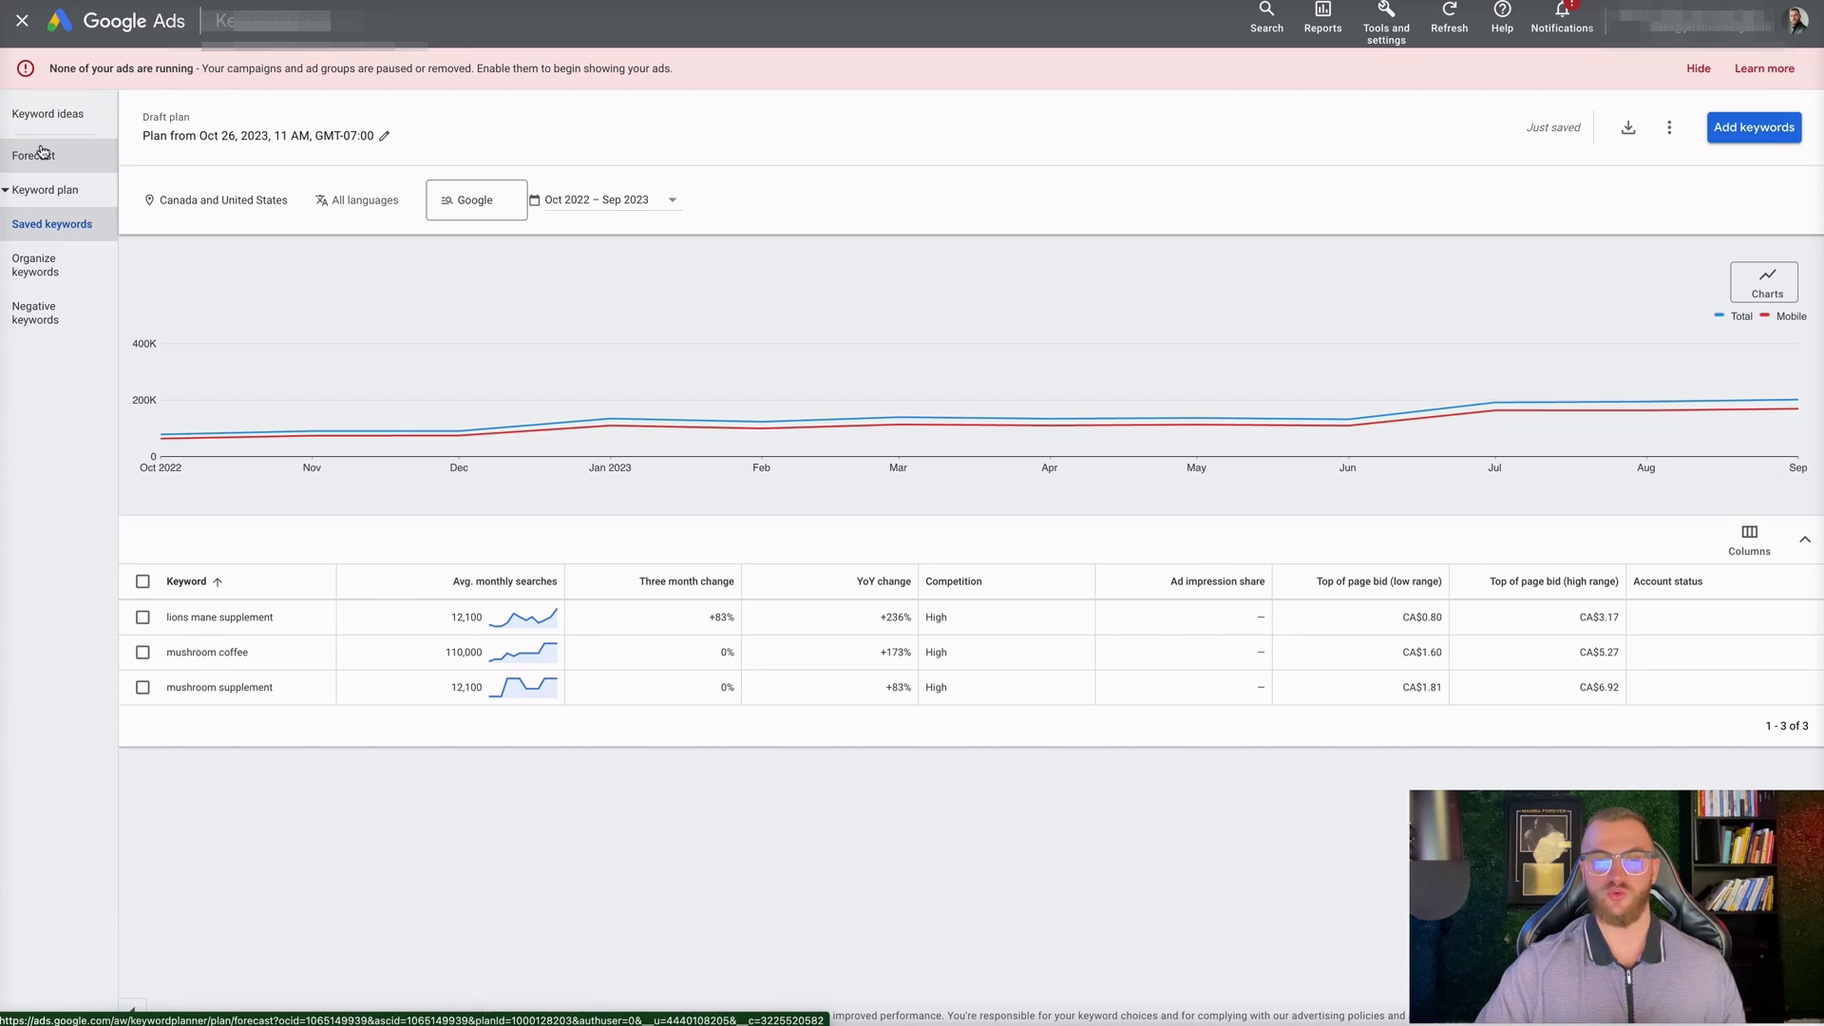
click(1386, 19)
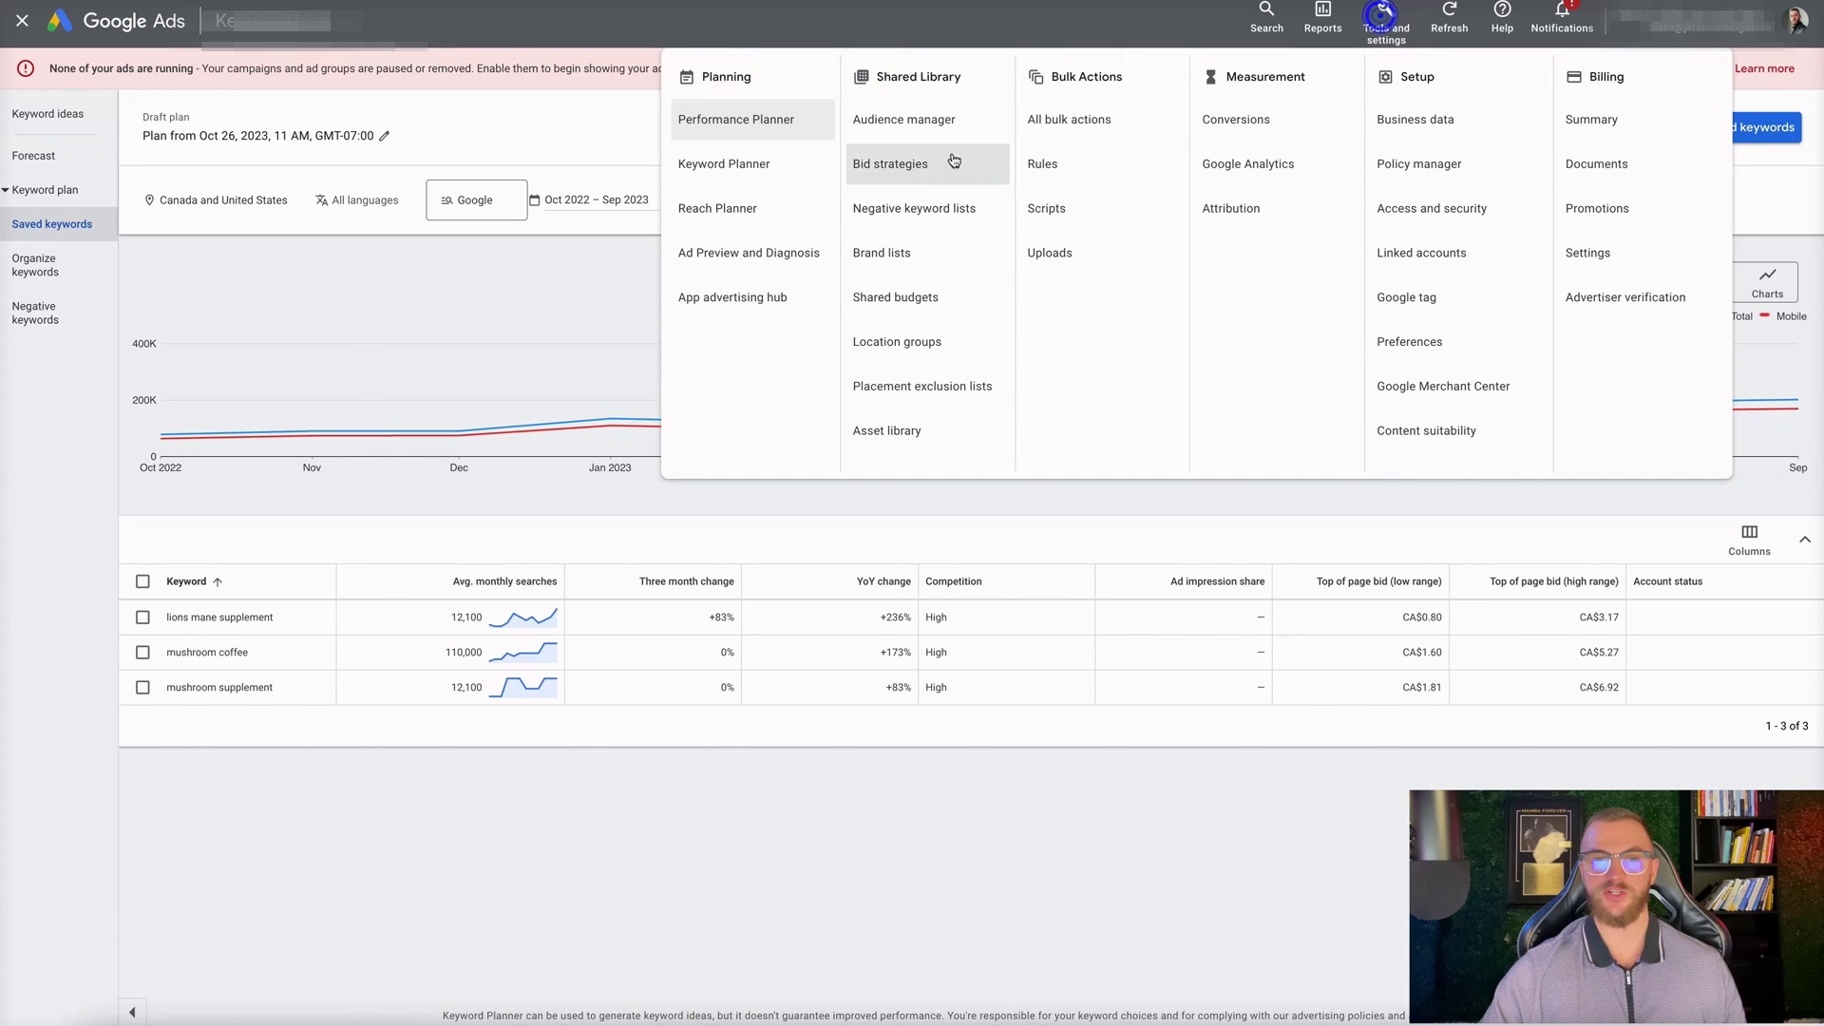
click(784, 170)
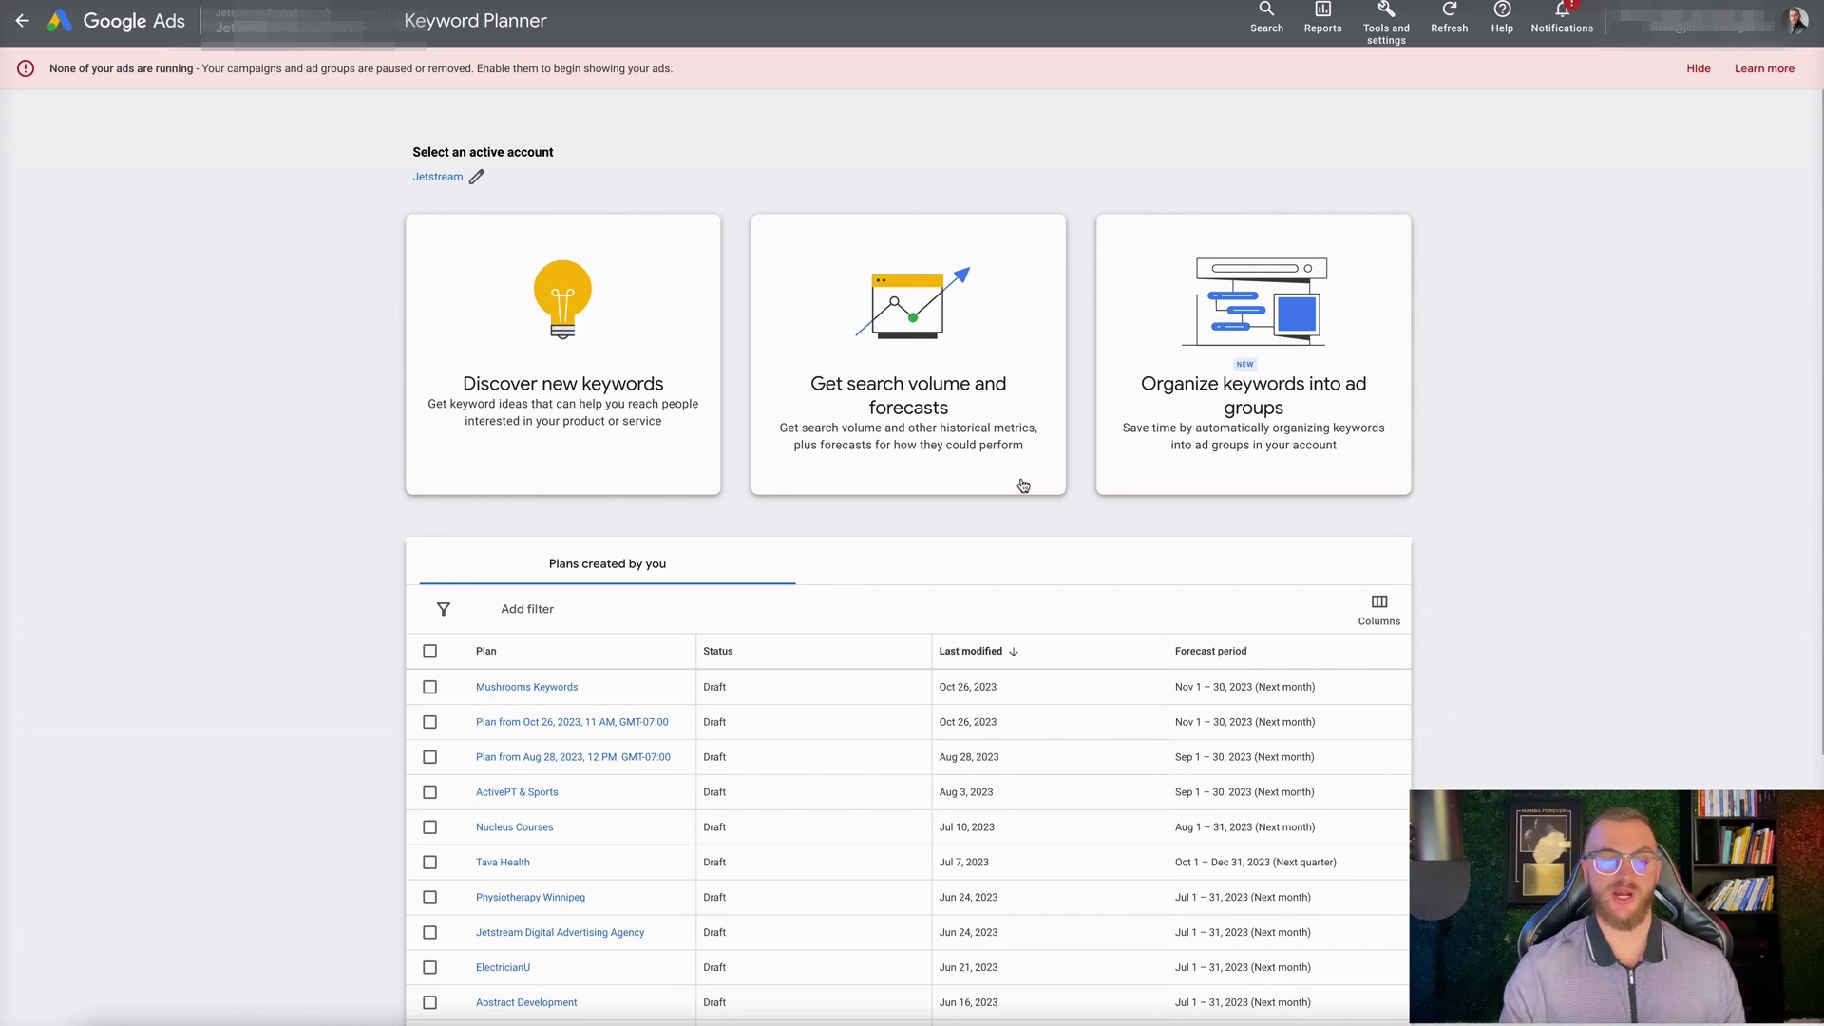
click(542, 718)
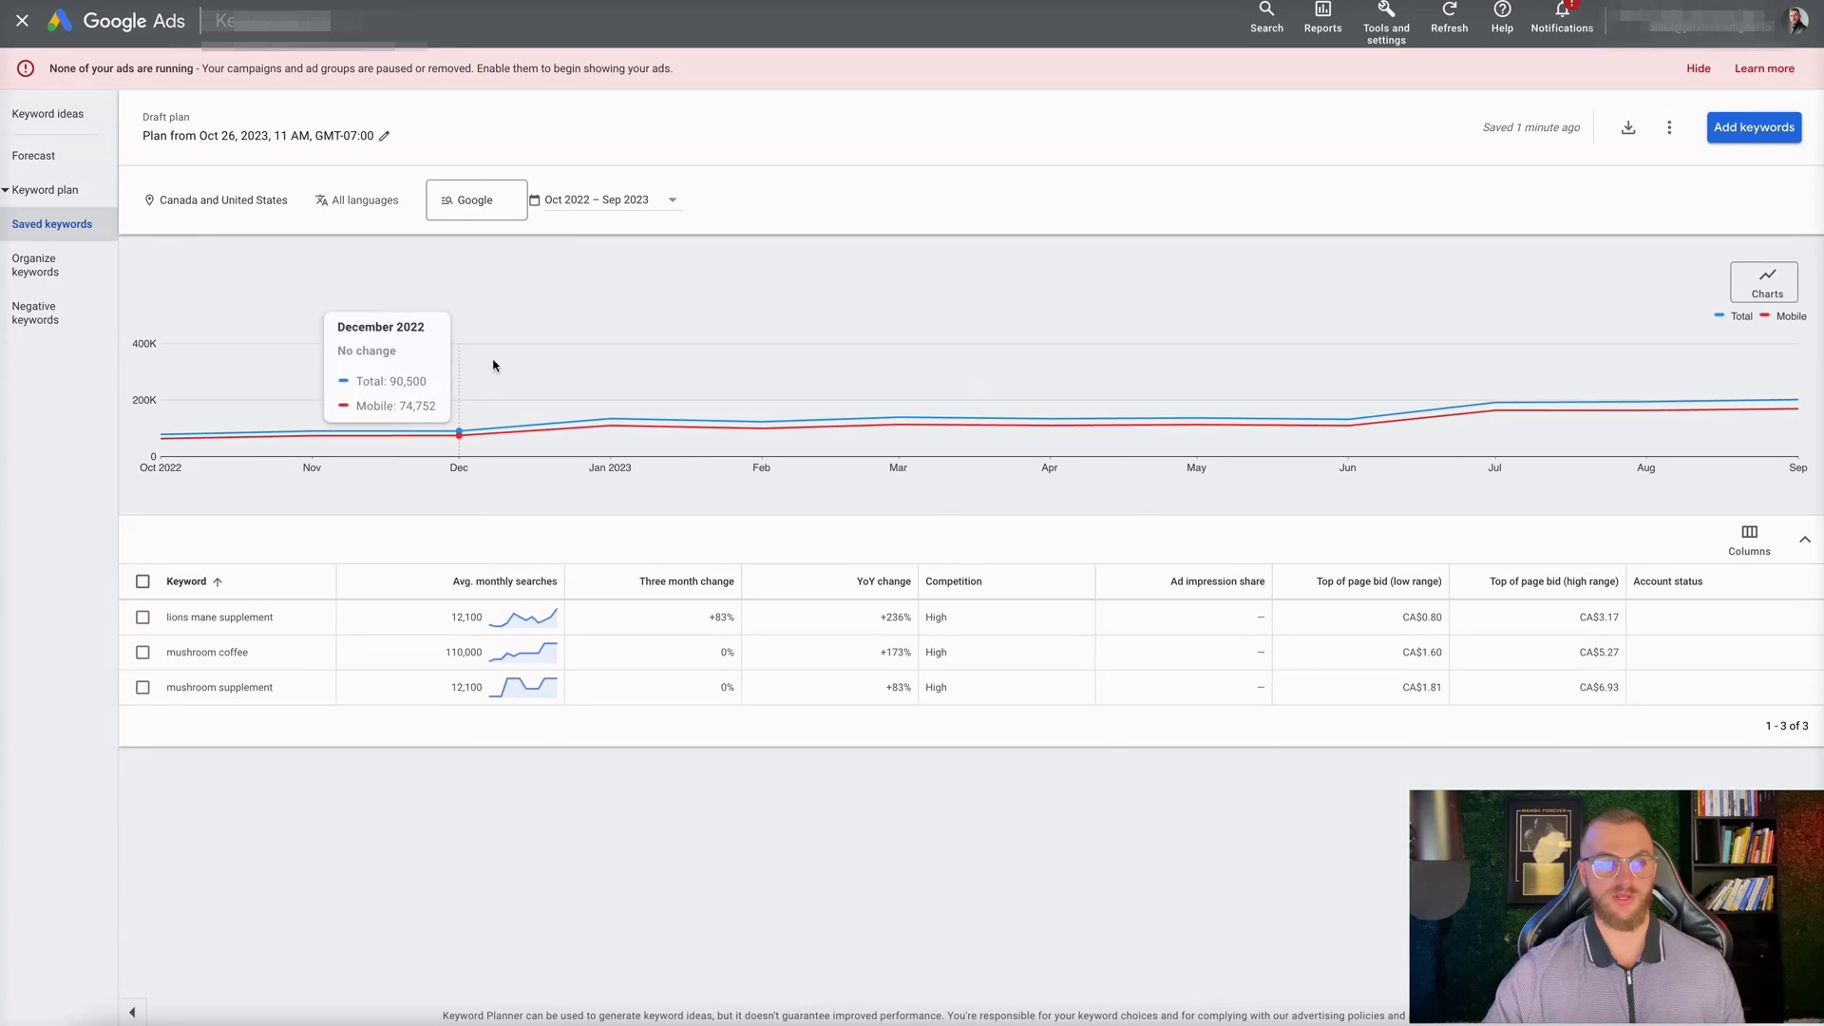
click(52, 267)
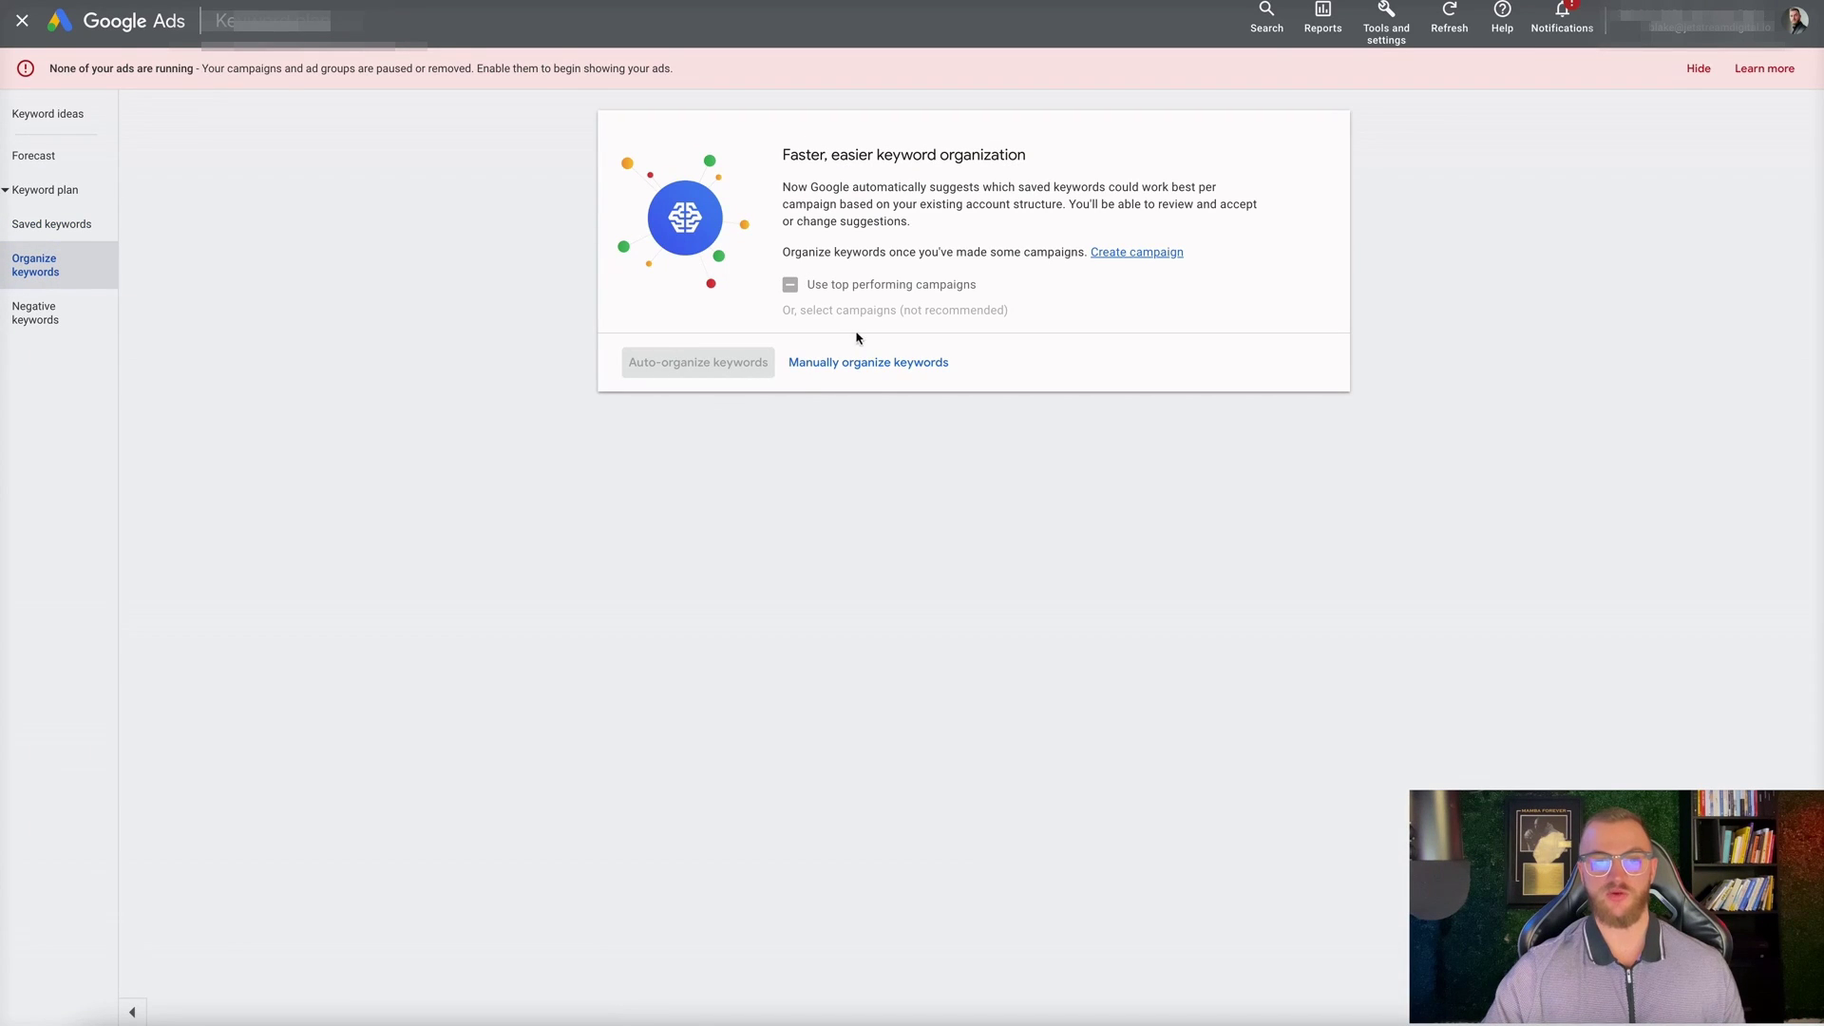
click(866, 374)
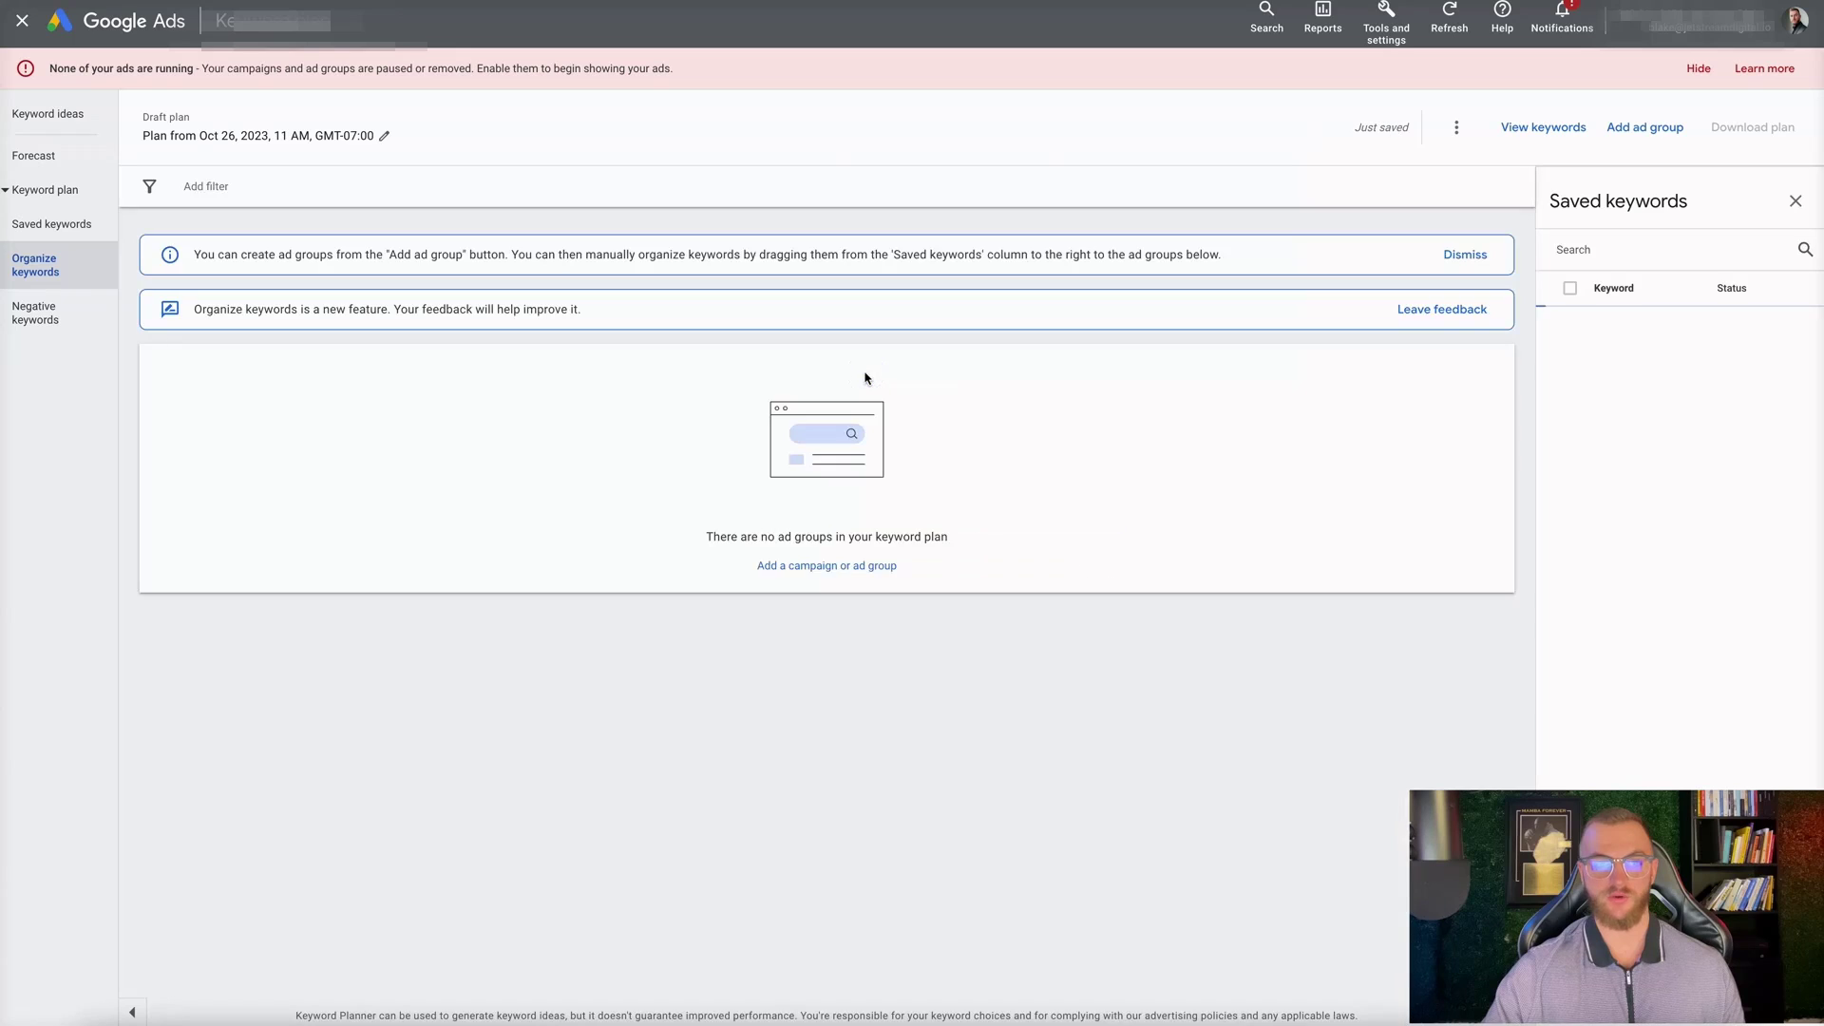
Add a new campaign "Mushroom Keywords" to the plan with the ad groups "Lions mane", "mushroom coffee" and "mushroom supplements".
click(800, 566)
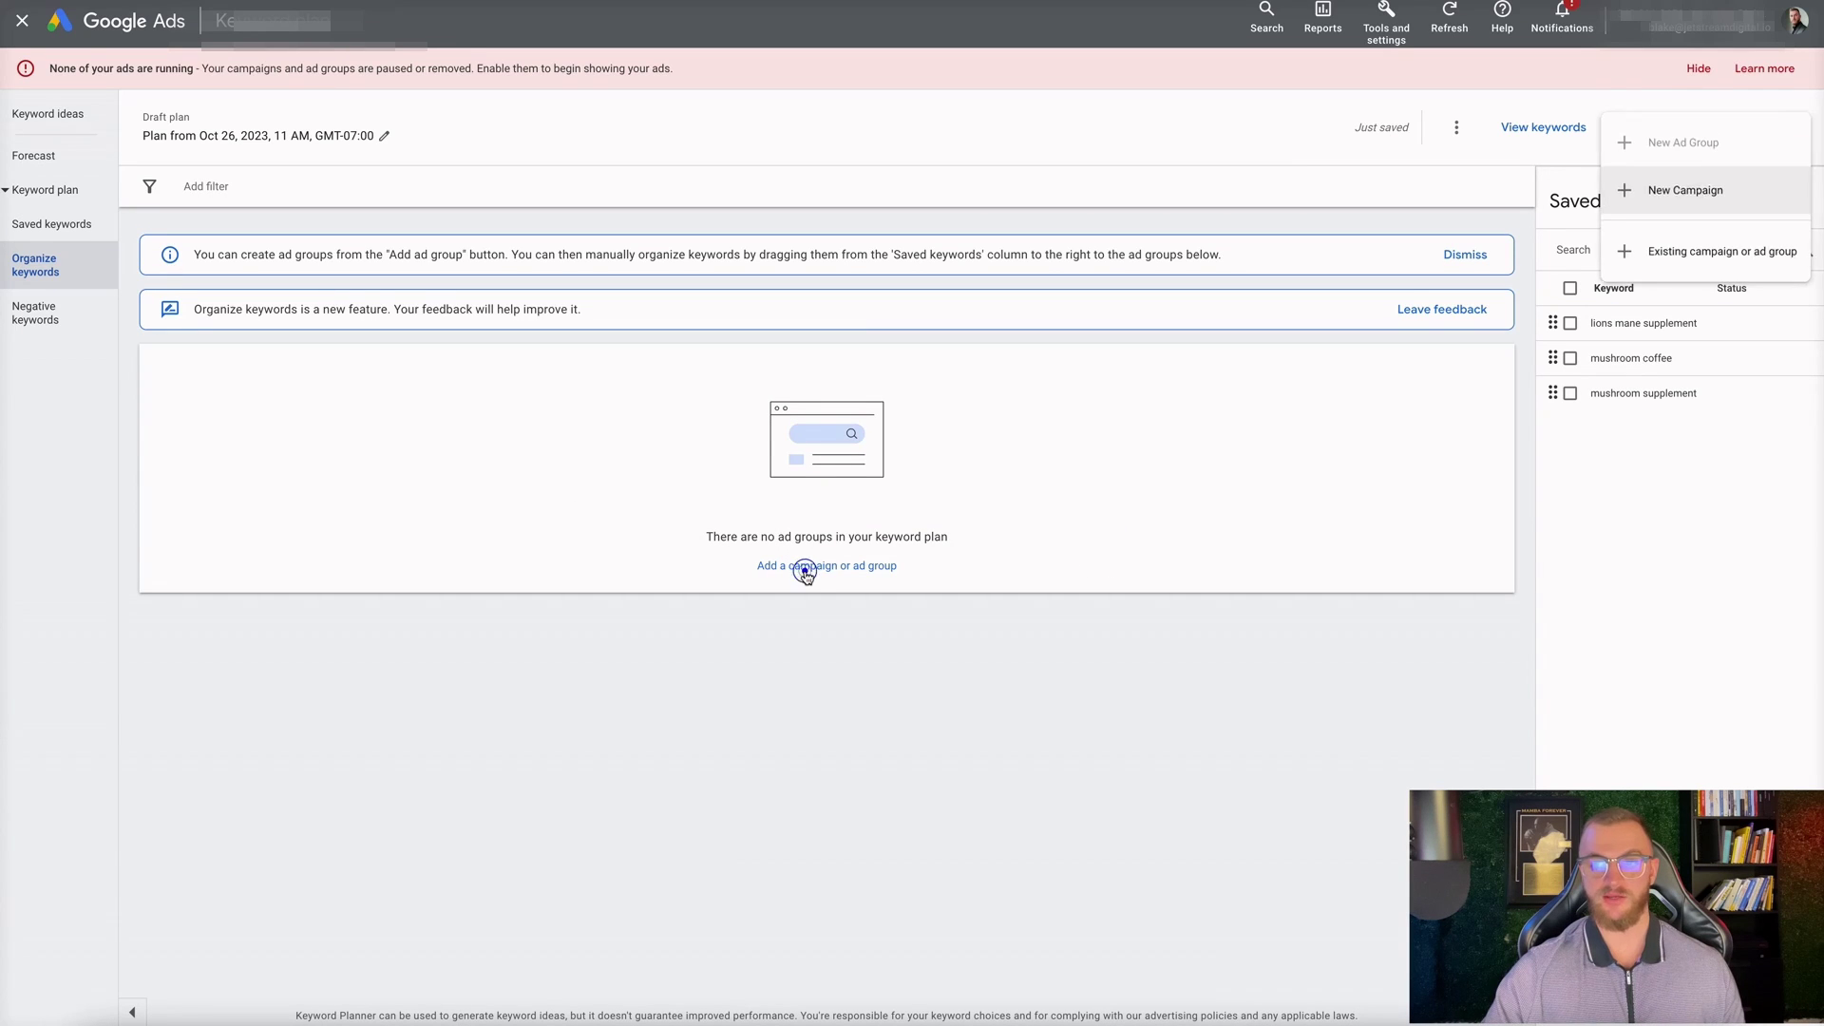
click(1682, 202)
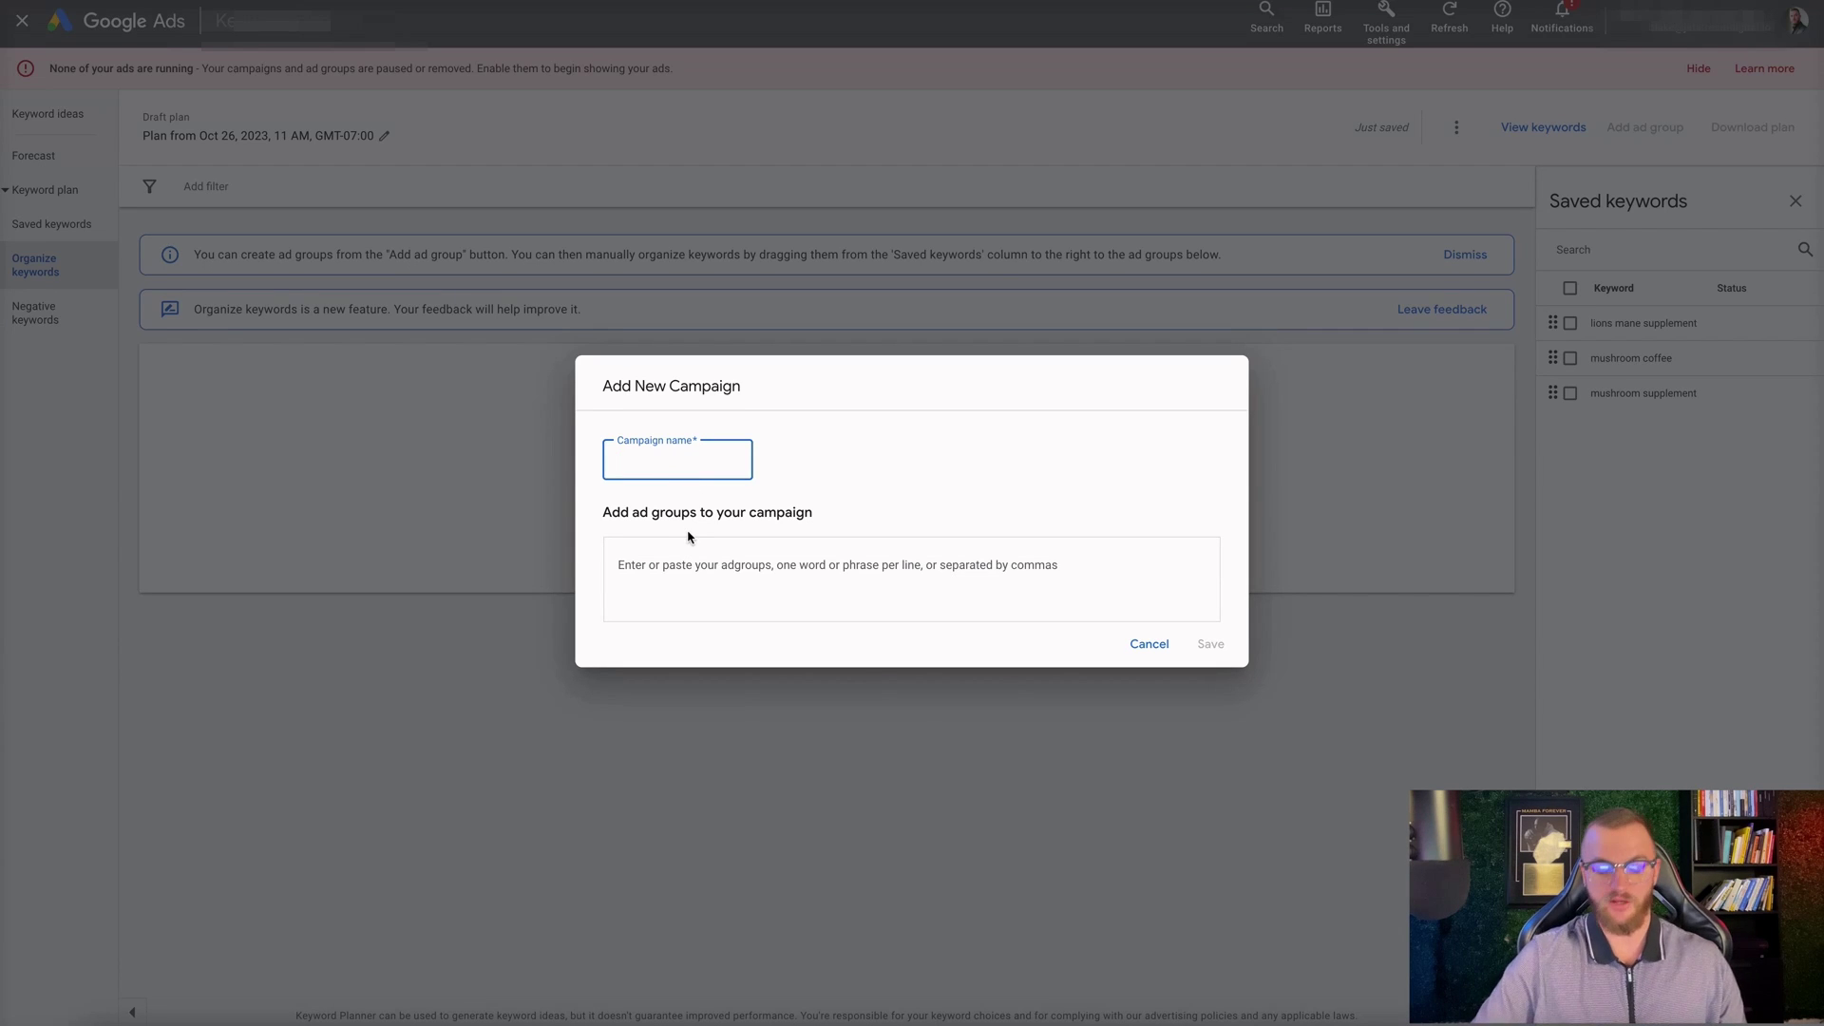
text(Mushroom Keywords)
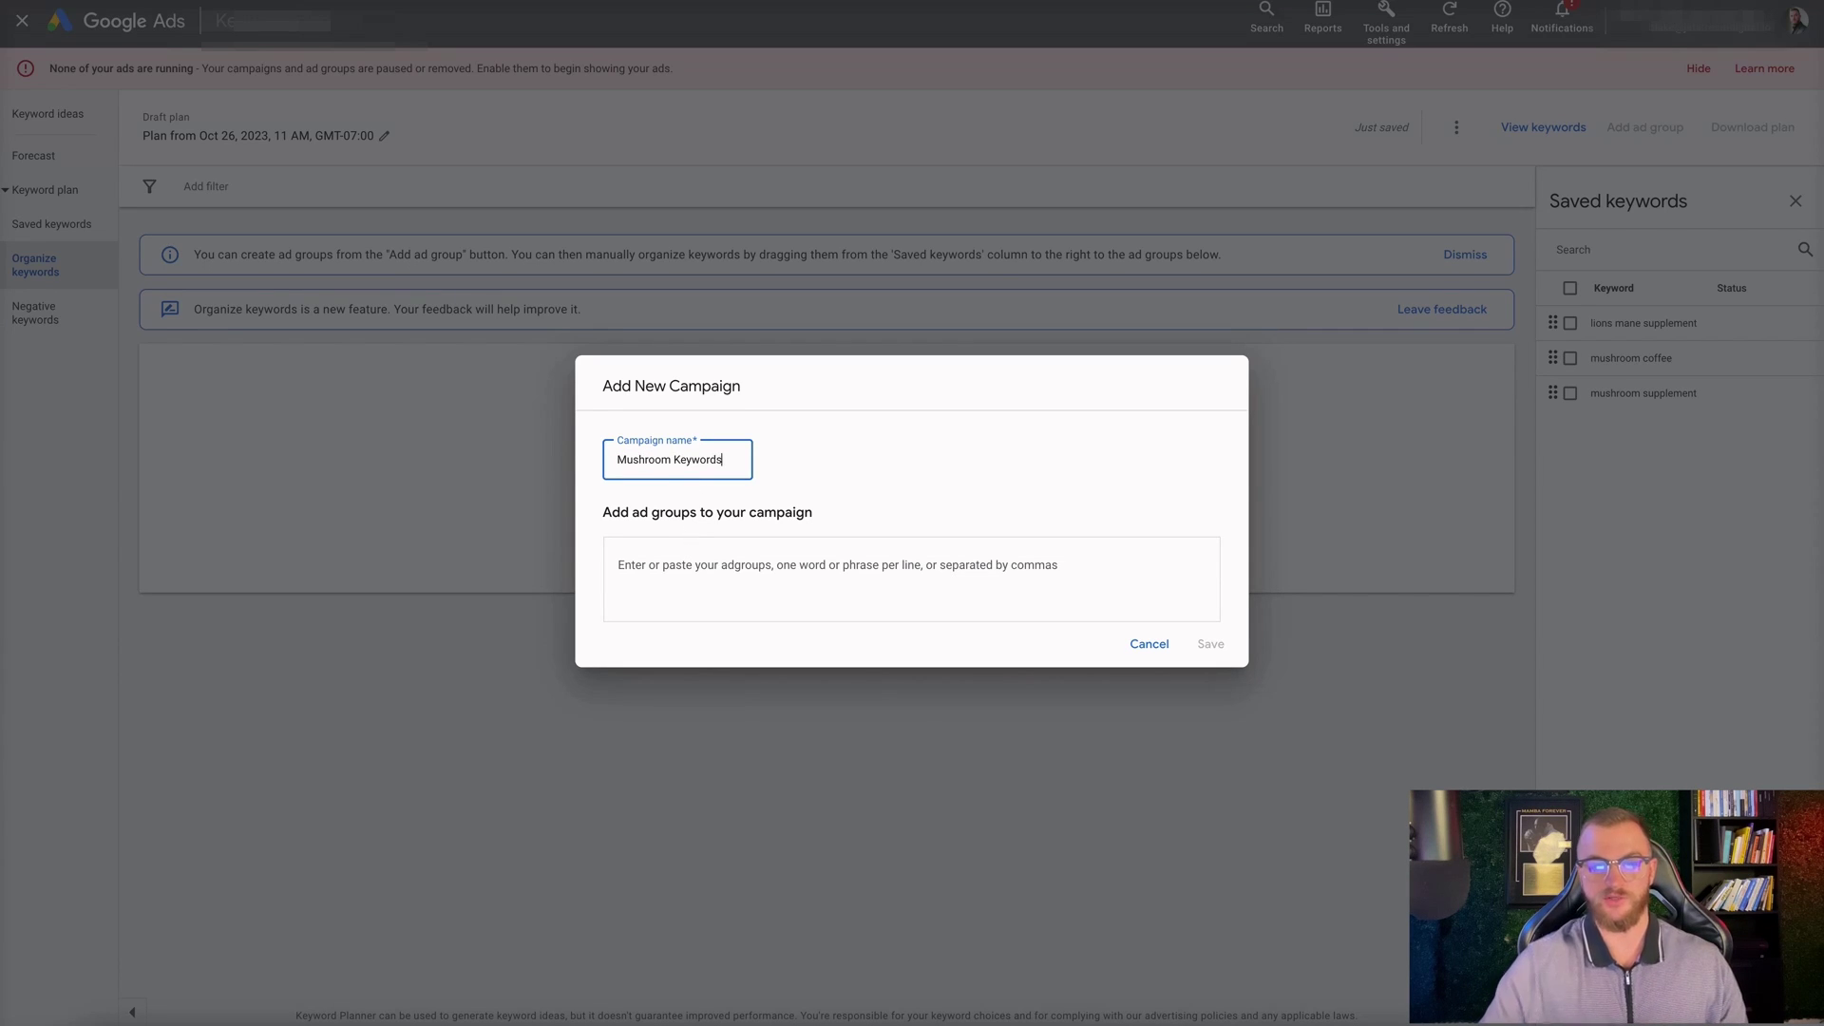
click(803, 579)
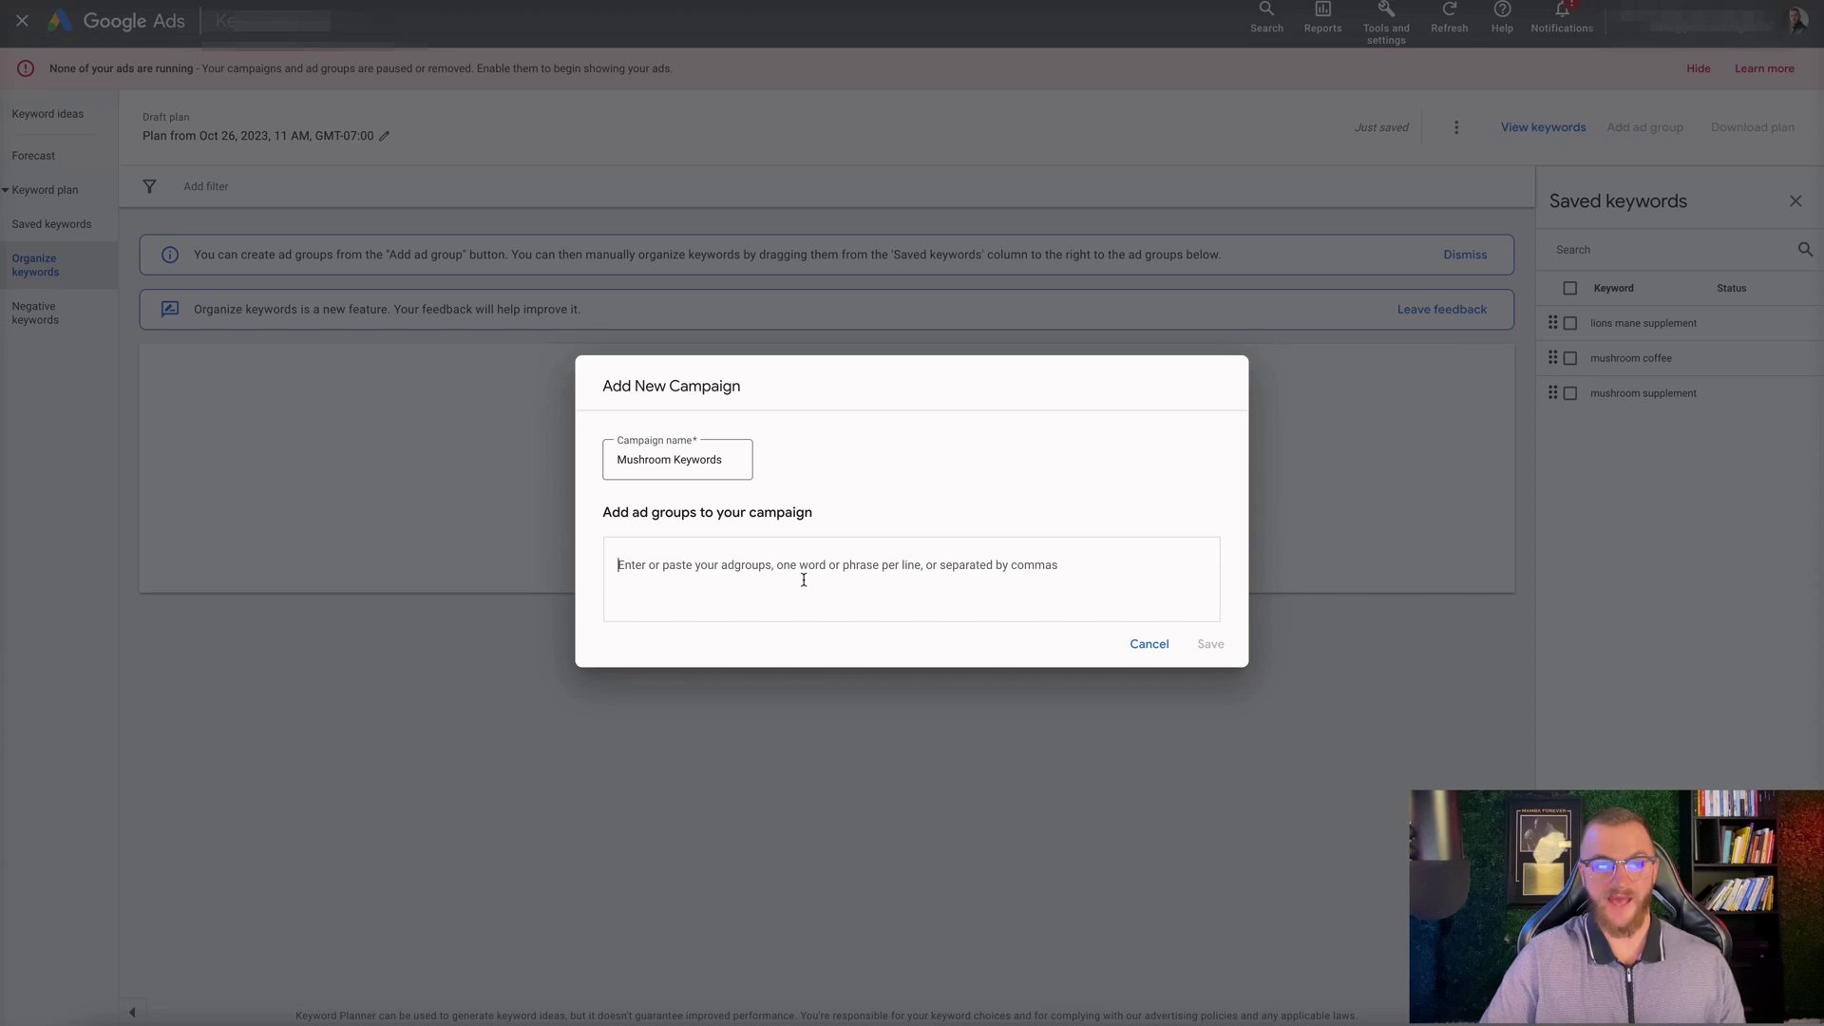
text(Lion)
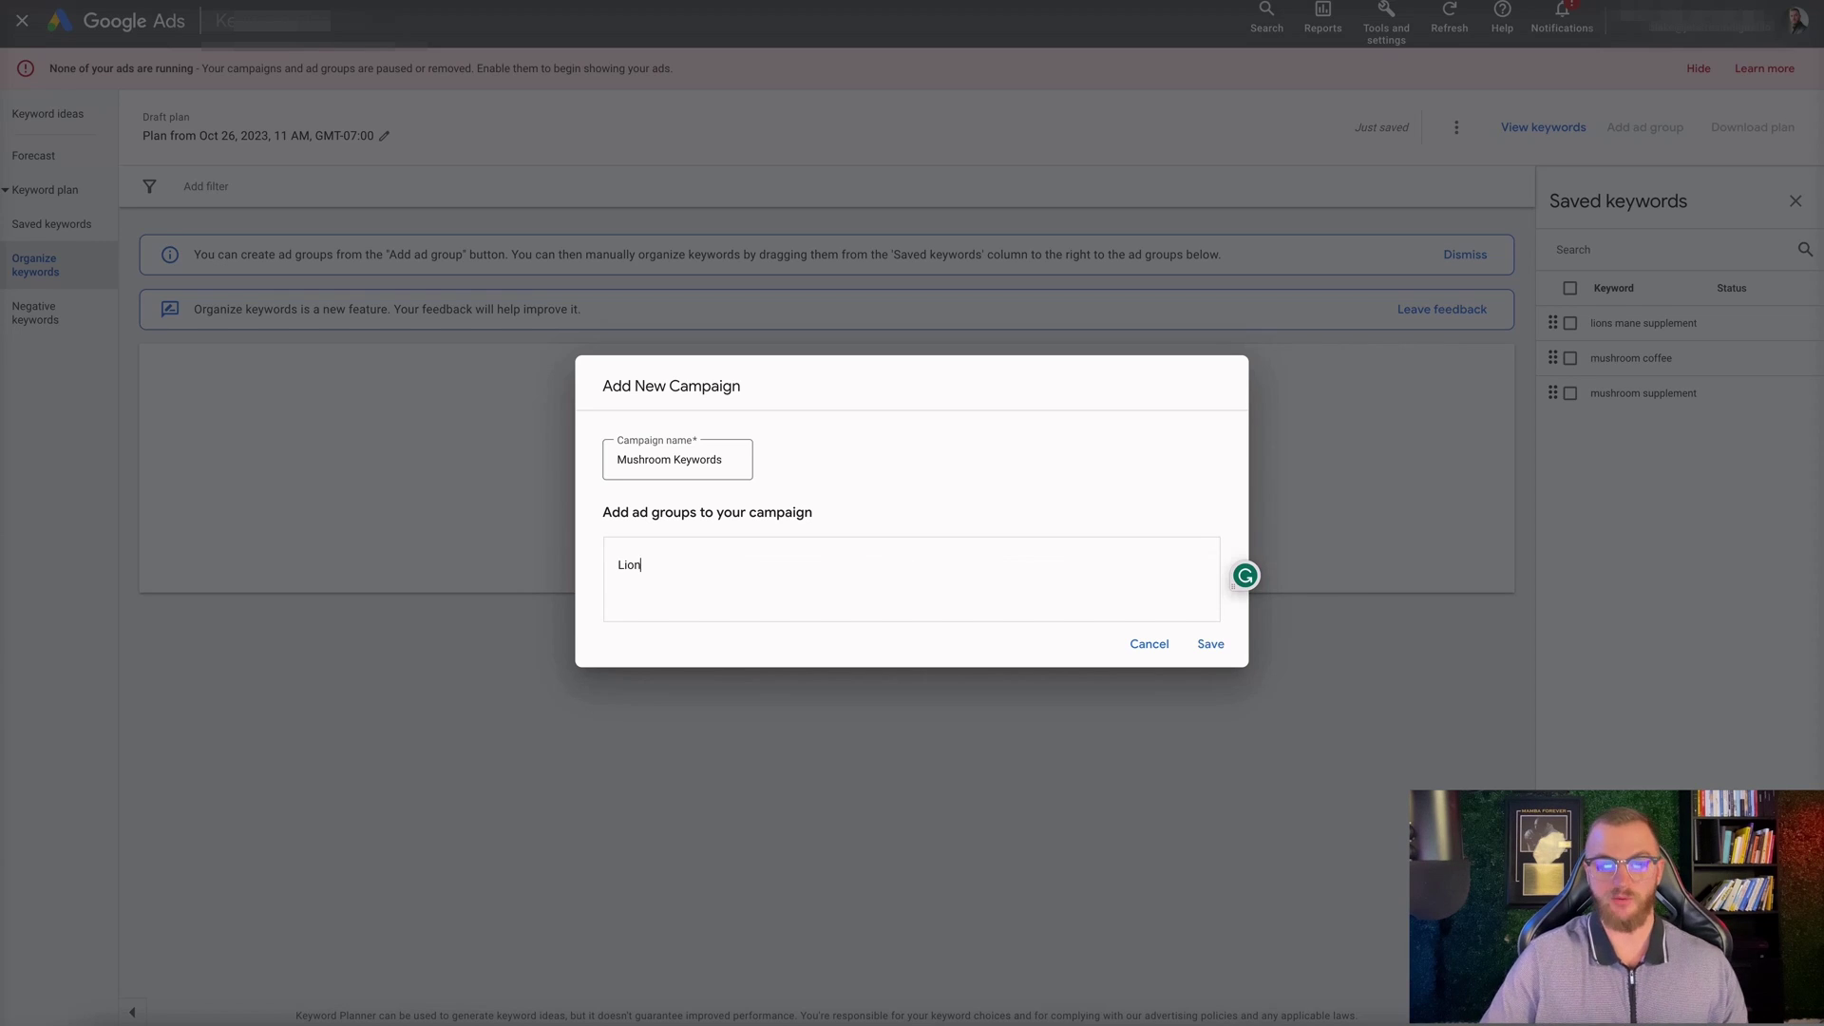
text(s mane)
key(Return)
text(mushroom)
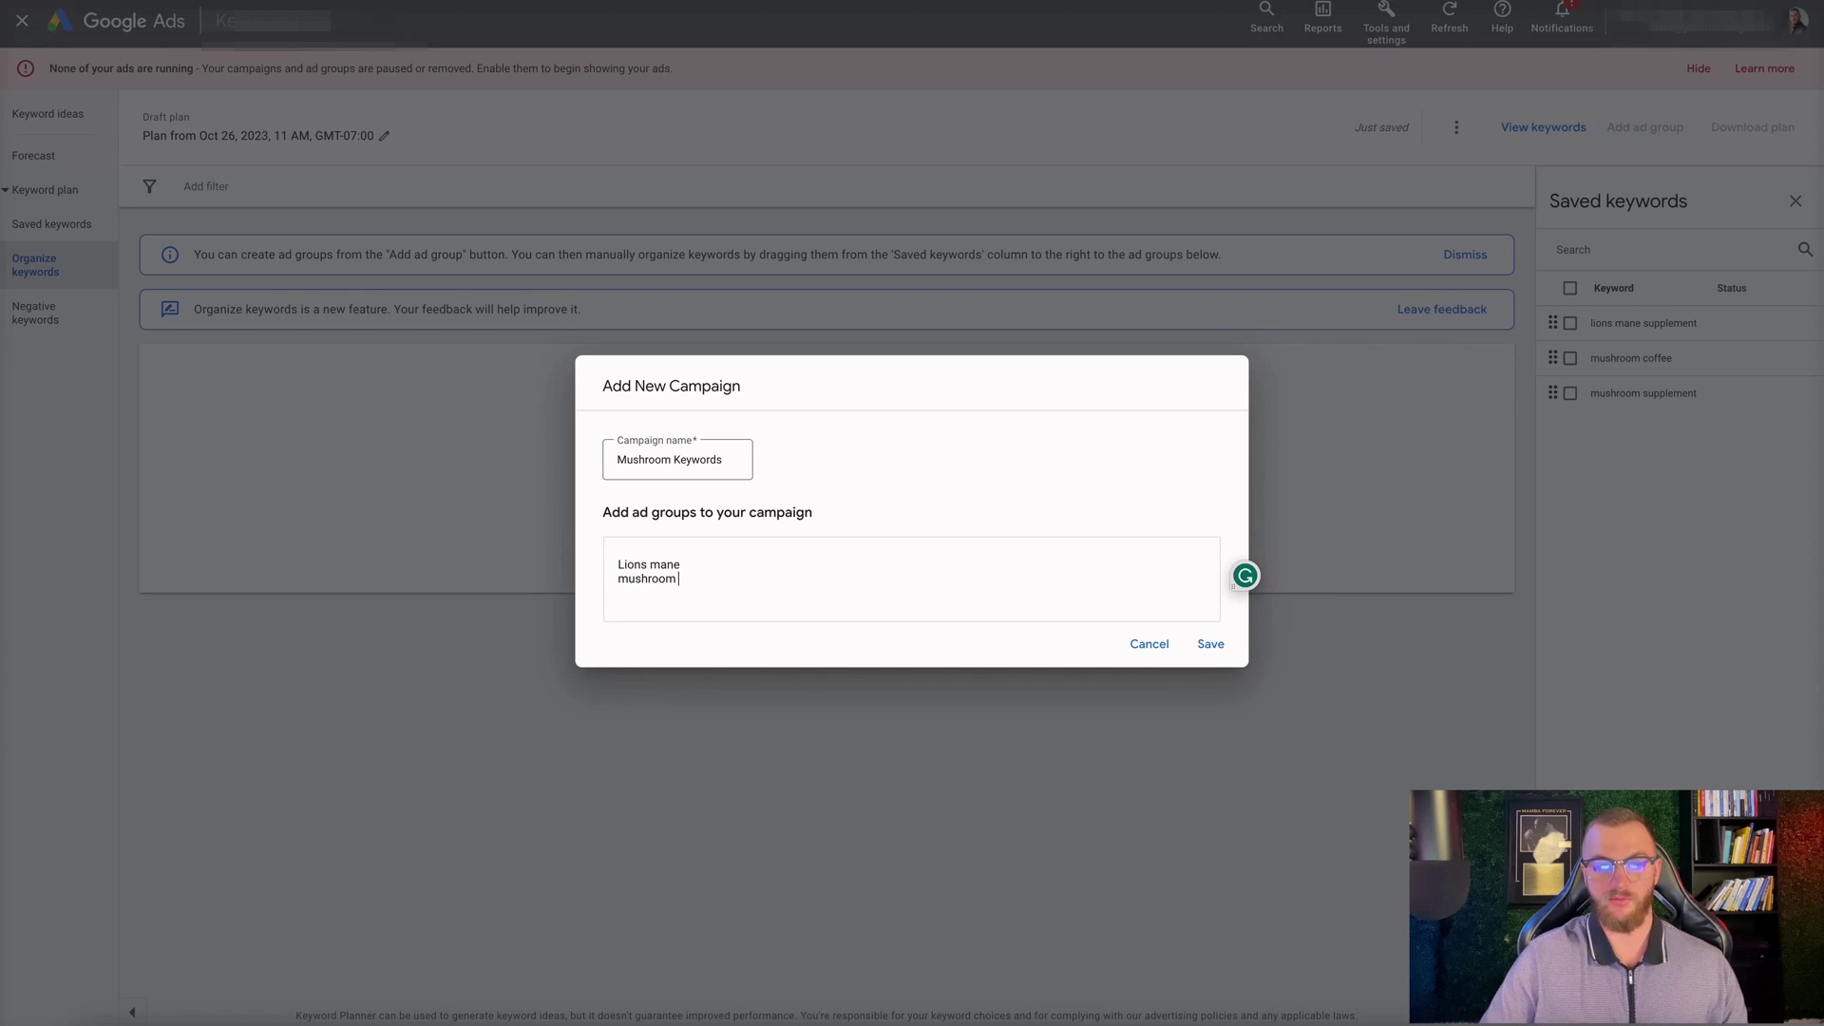
text( coffee)
key(Return)
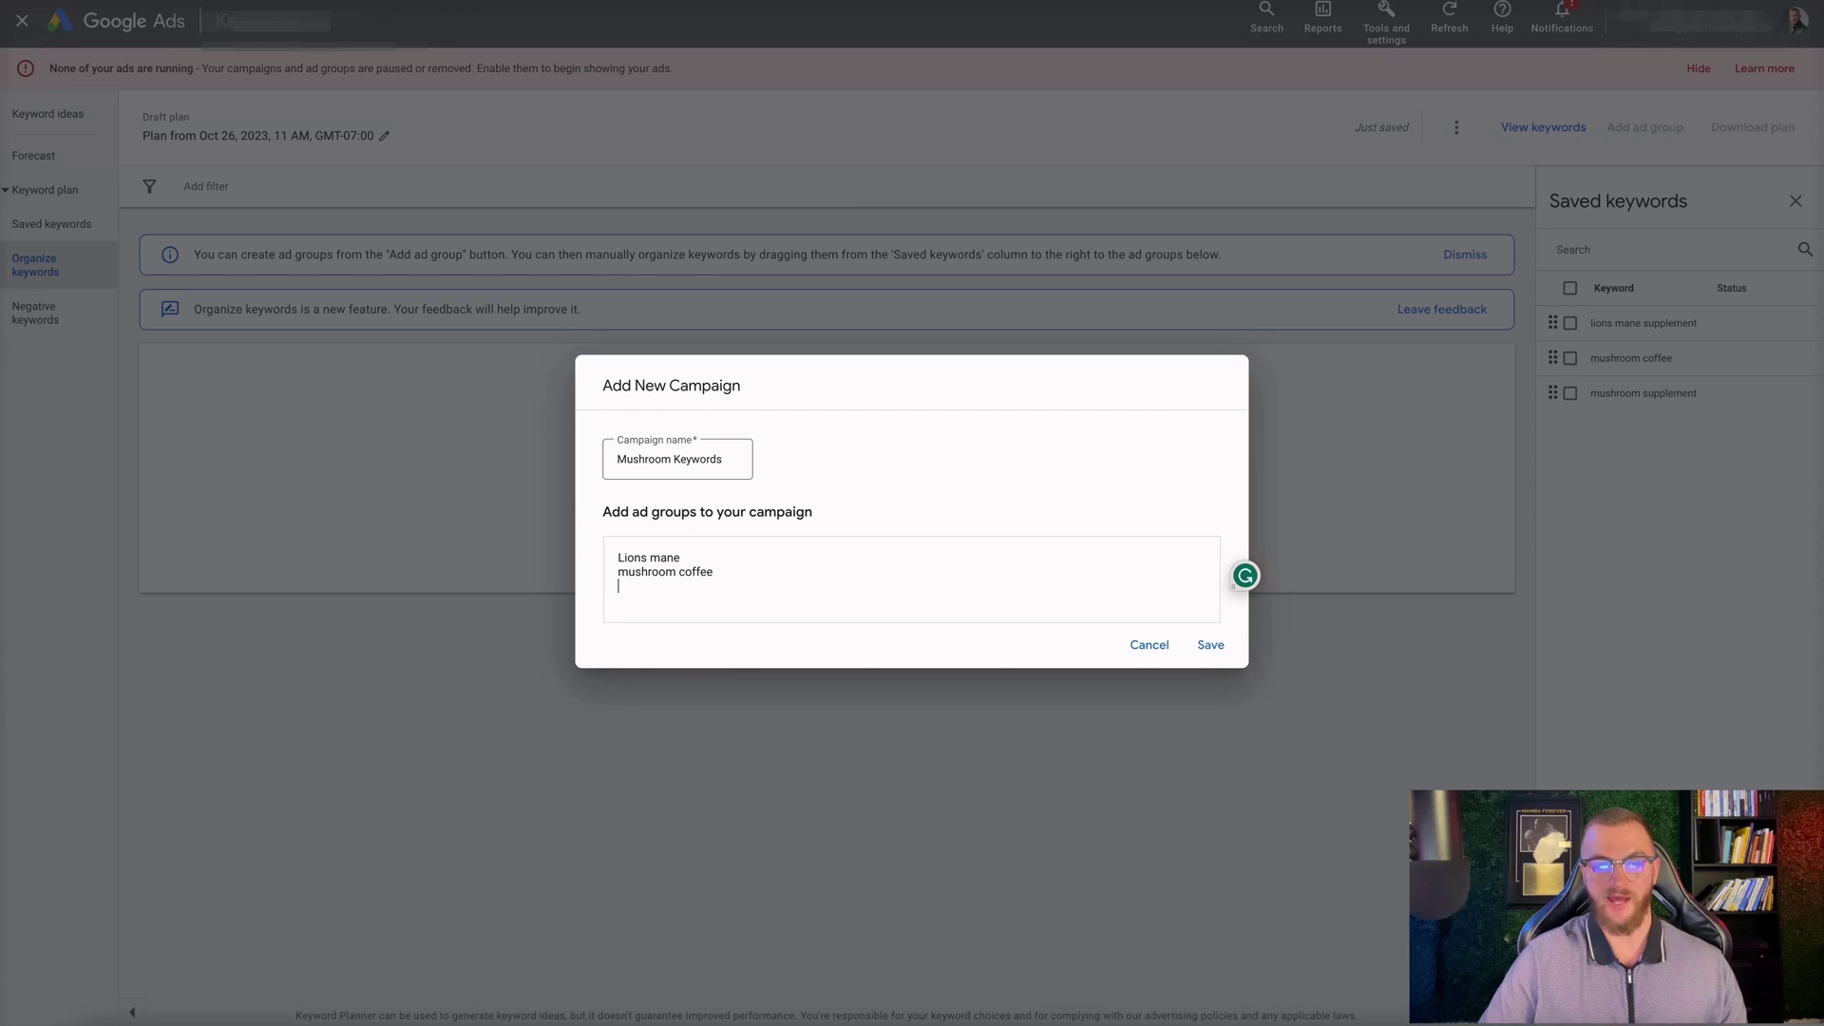
text(mushroom supplement)
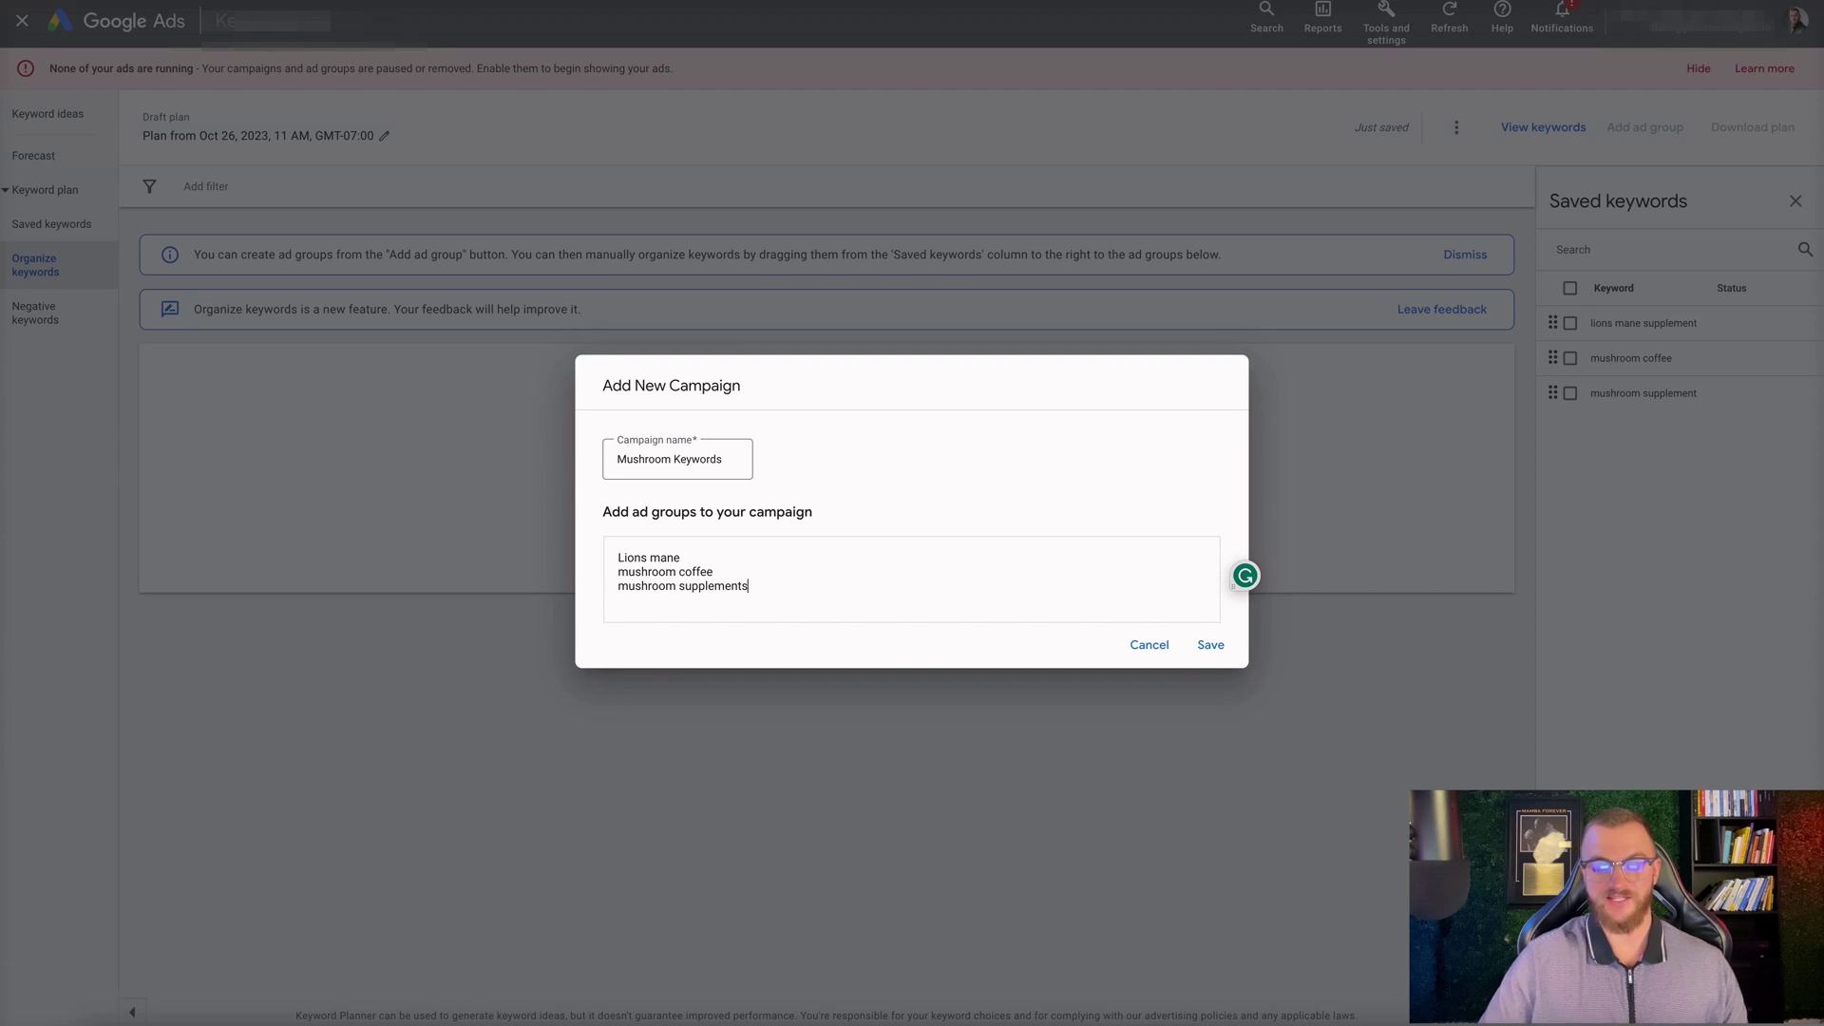
text(s)
click(1210, 645)
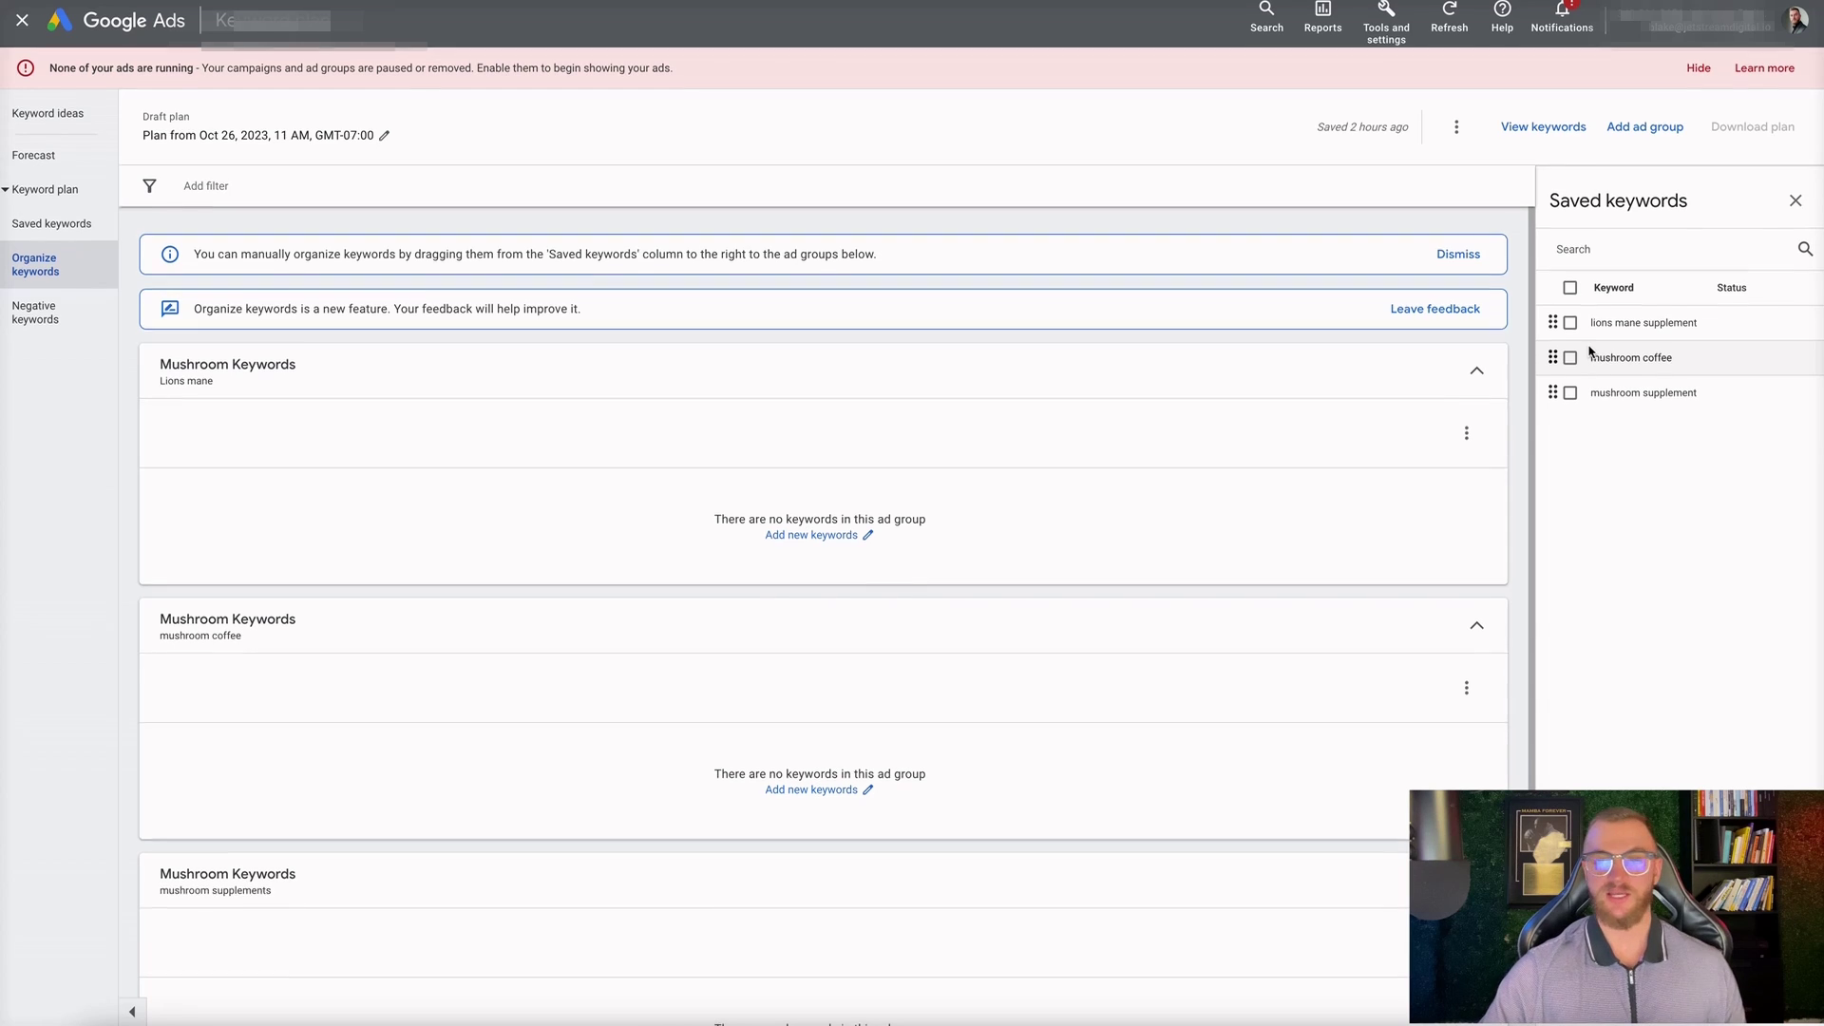
Put the saved keyword "lions mane supplement" into the "Lions mane" ad group and check its available match types.
drag(1554, 328, 835, 472)
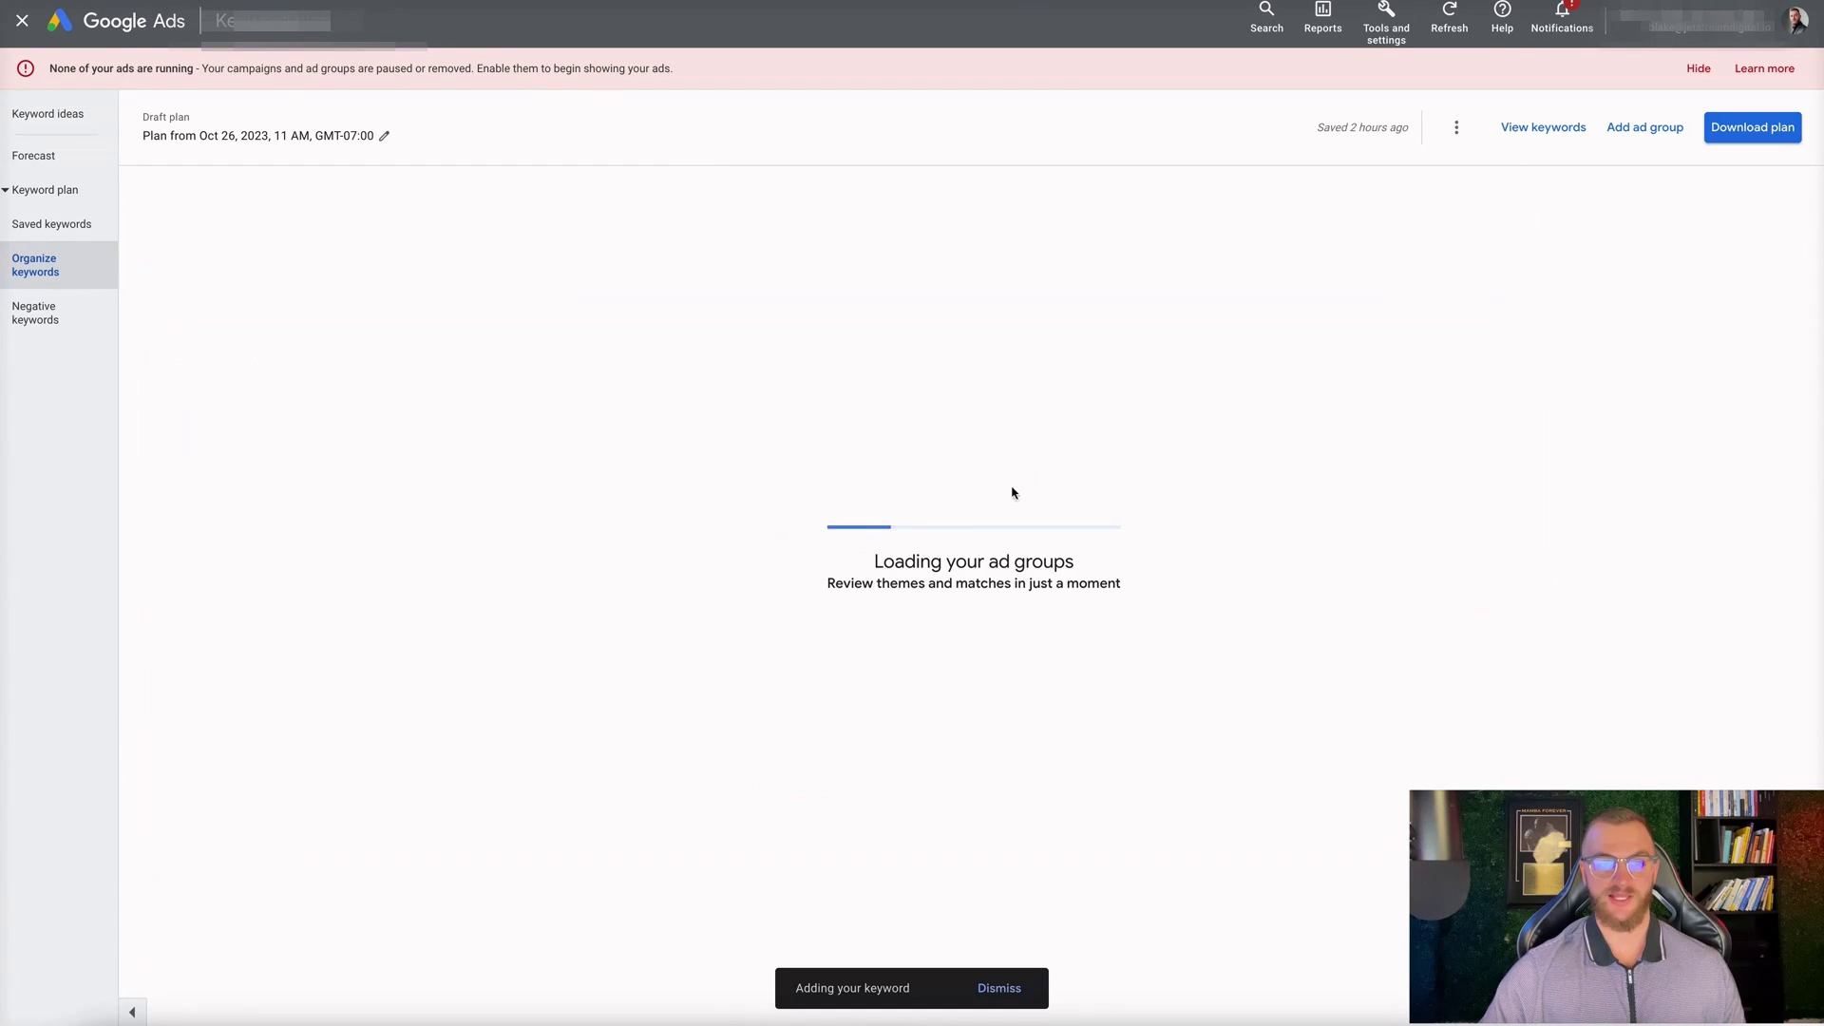
scroll(636, 520, down, 1)
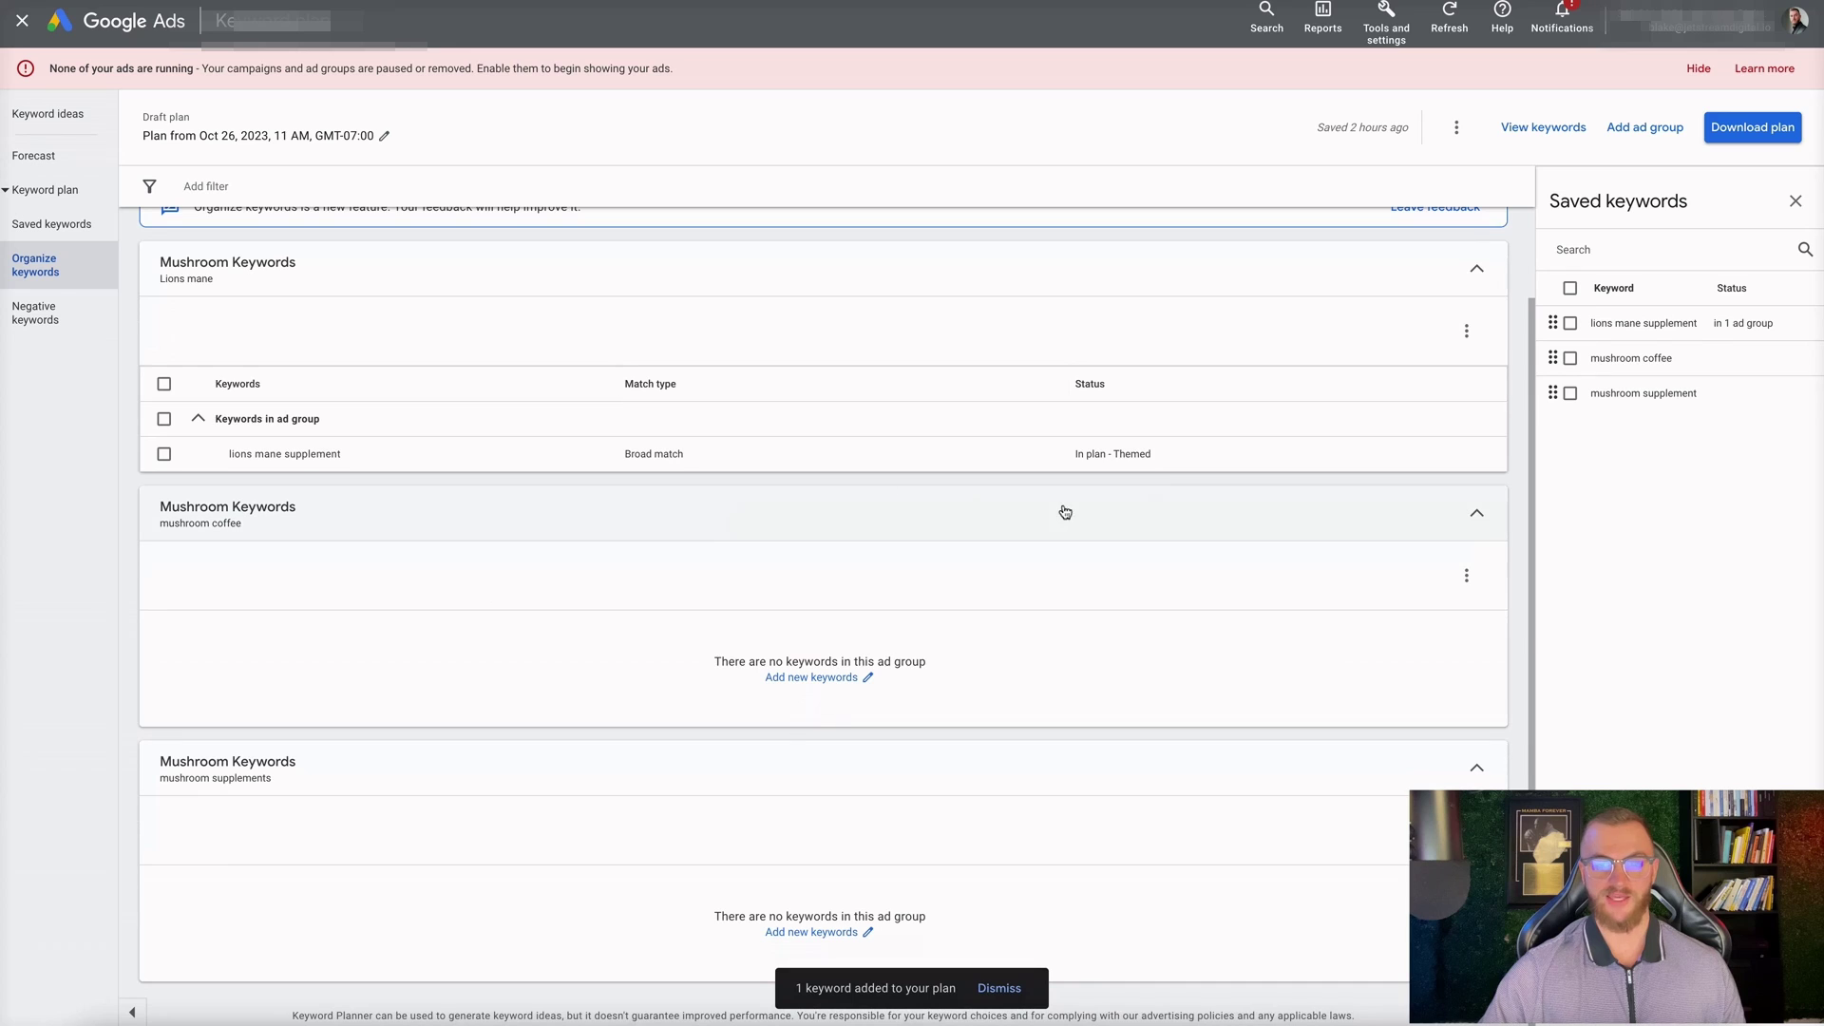
click(667, 462)
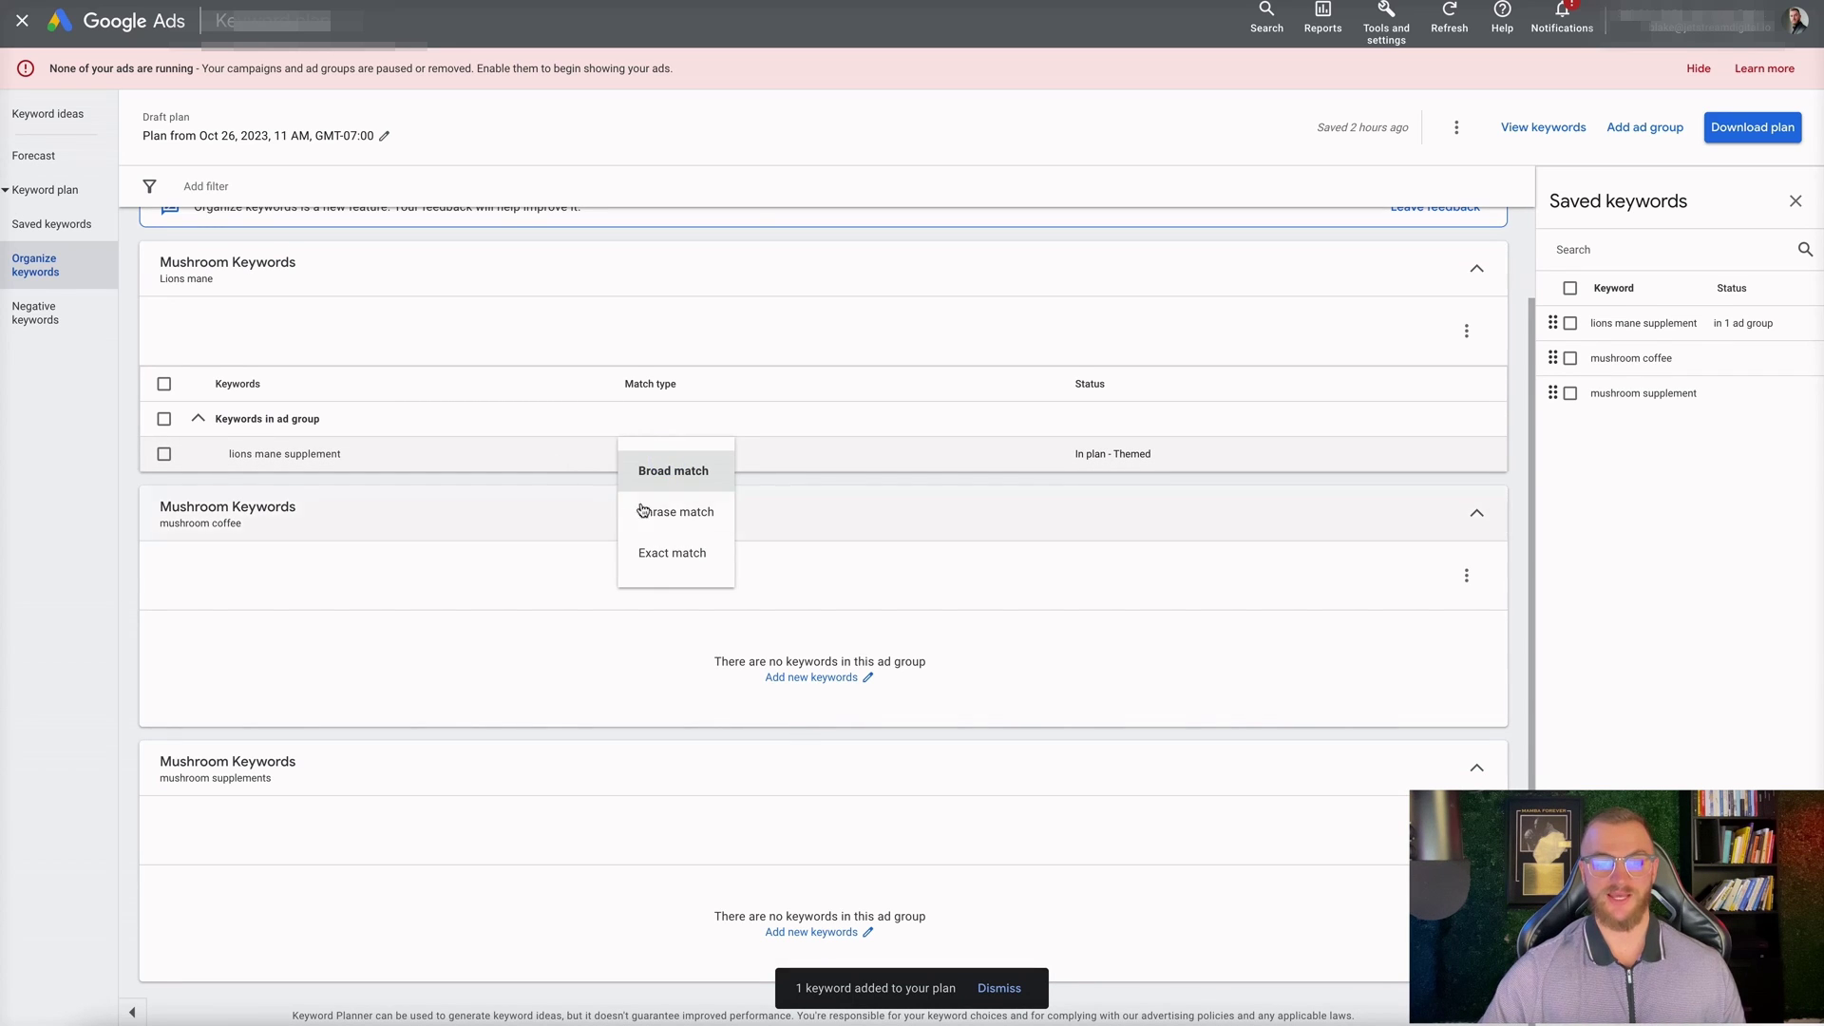
click(562, 485)
Put the saved keyword "mushroom coffee" into the "mushroom coffee" ad group and "mushroom supplement" into the "mushroom supplements" ad group.
drag(1553, 357, 871, 618)
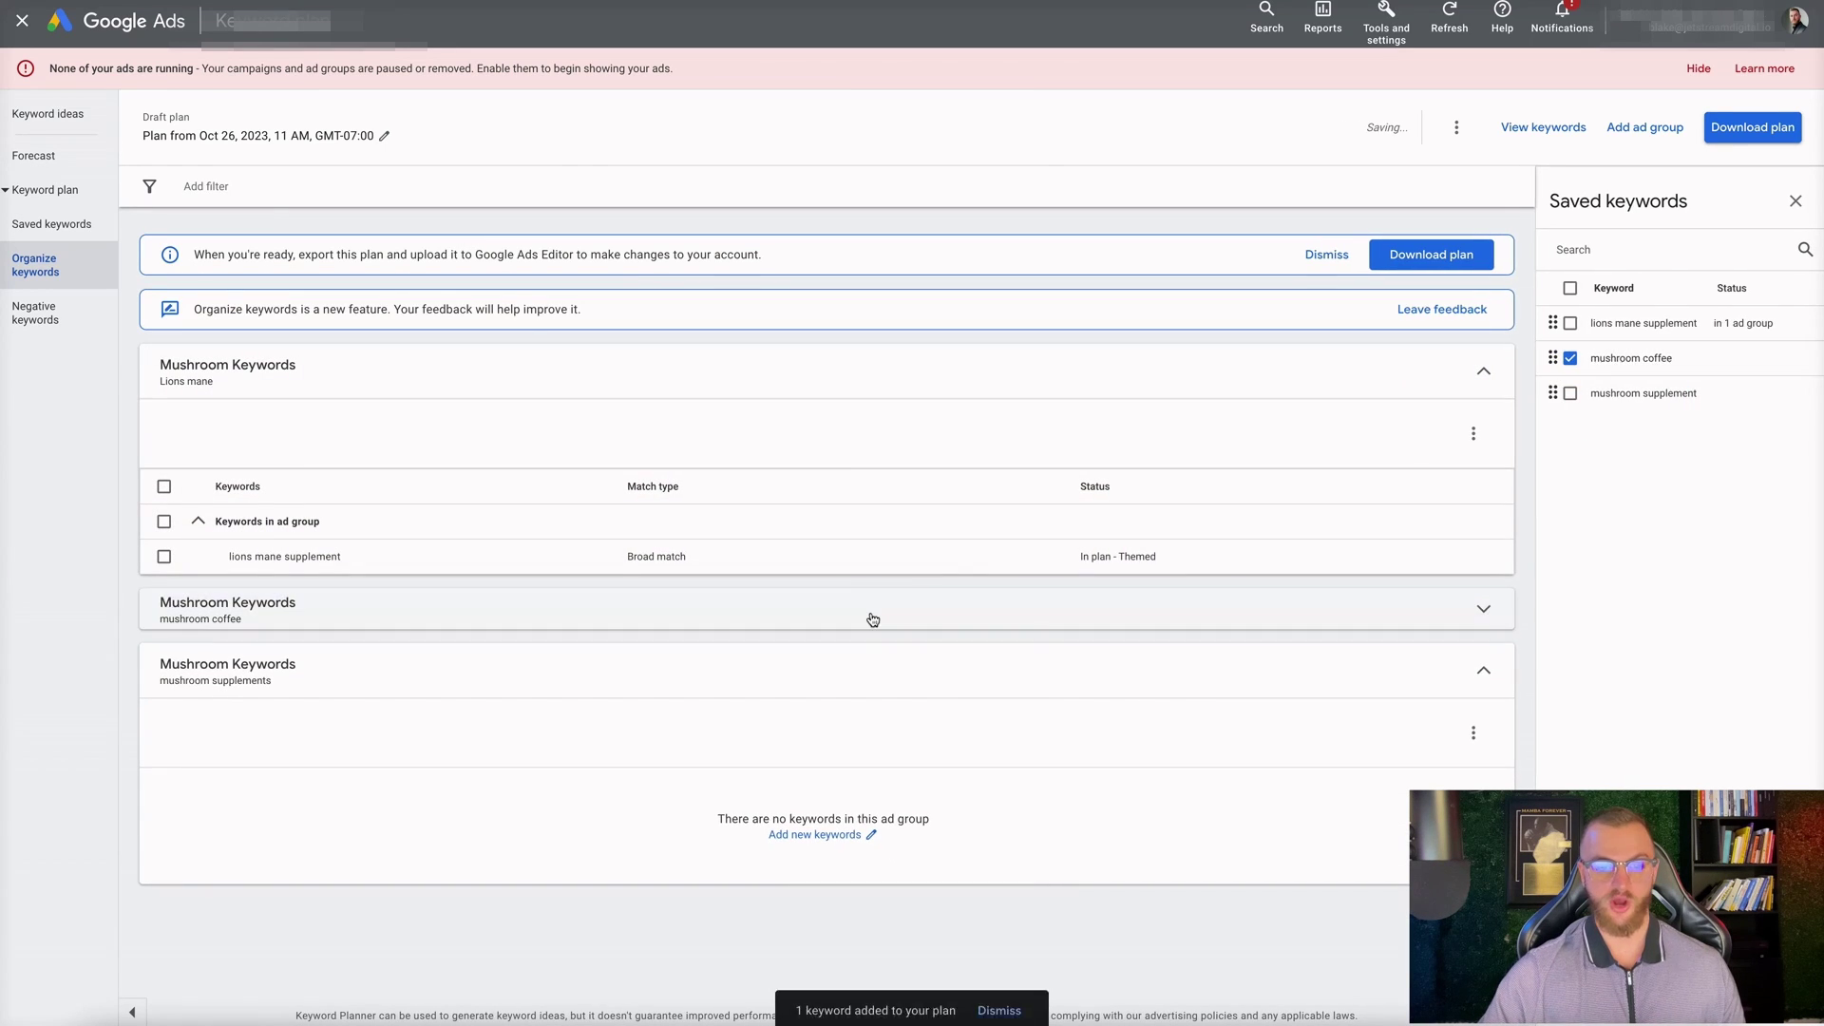
click(664, 624)
drag(1552, 397, 713, 883)
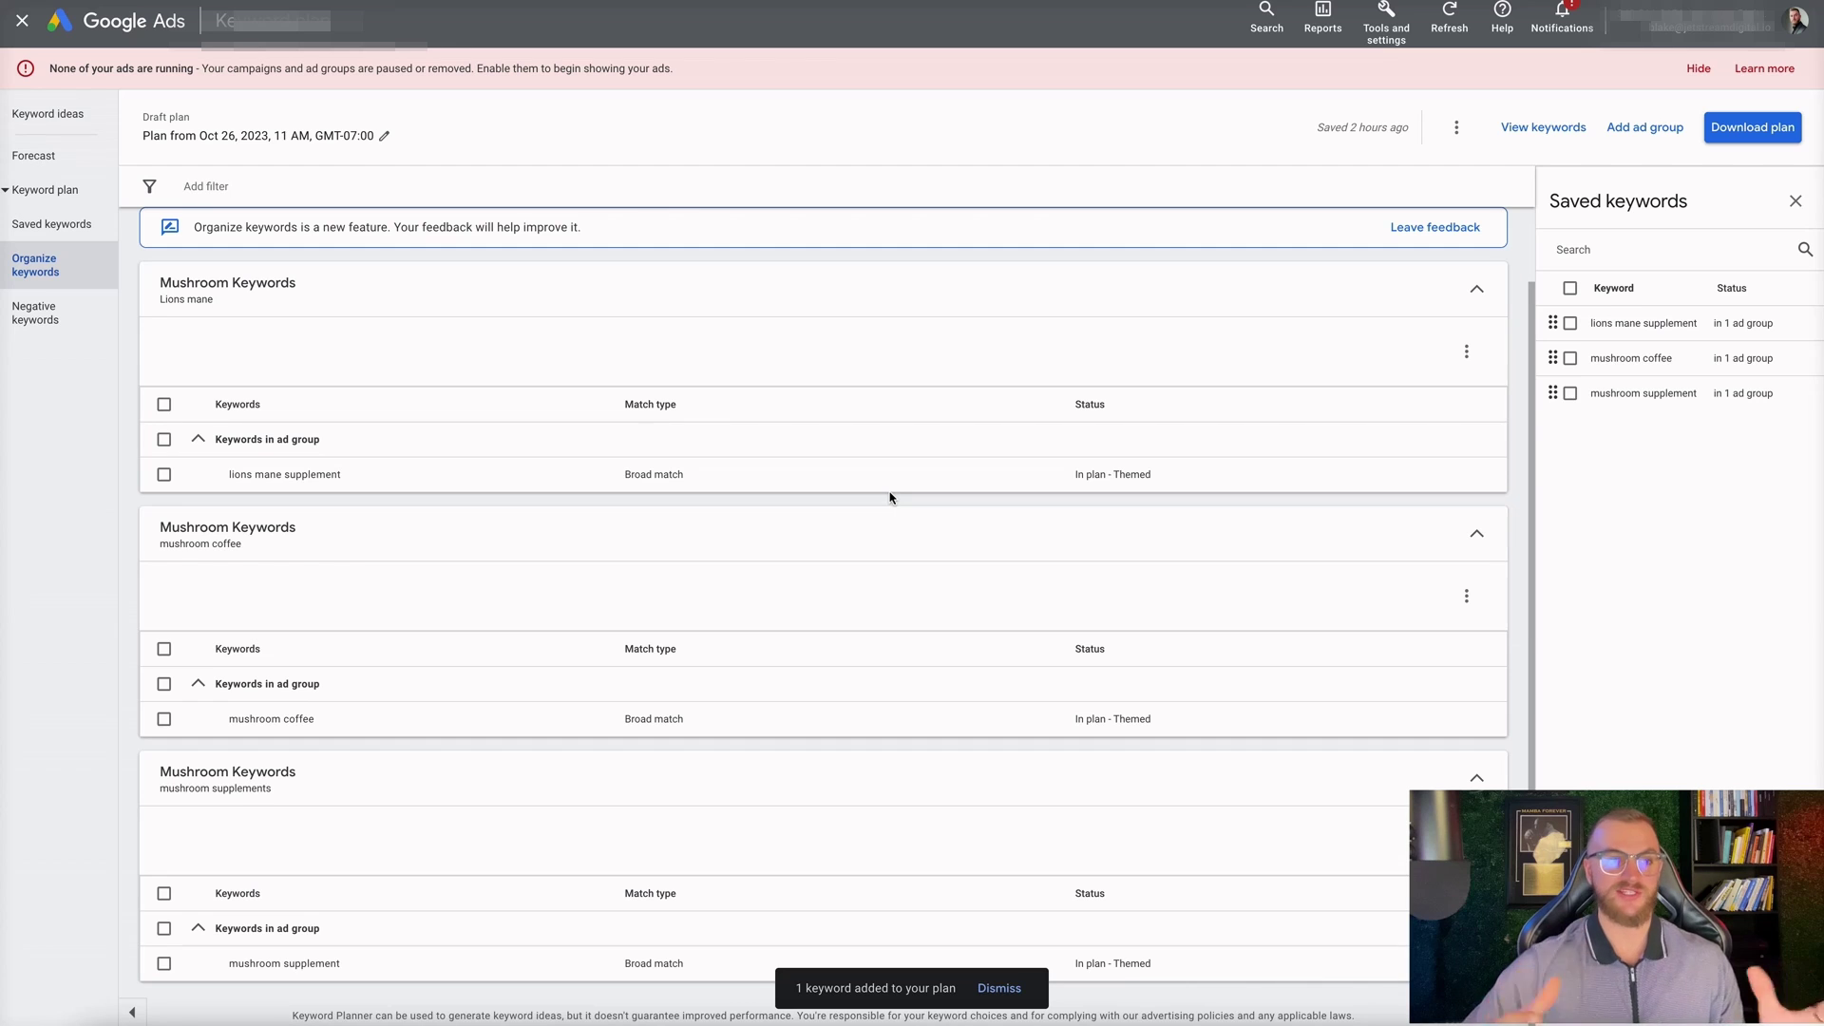
Rename the draft plan as "Mushroom product keyword plan" and check the format options for downloading it.
click(380, 134)
key(ctrl+a)
text(Mushroom p)
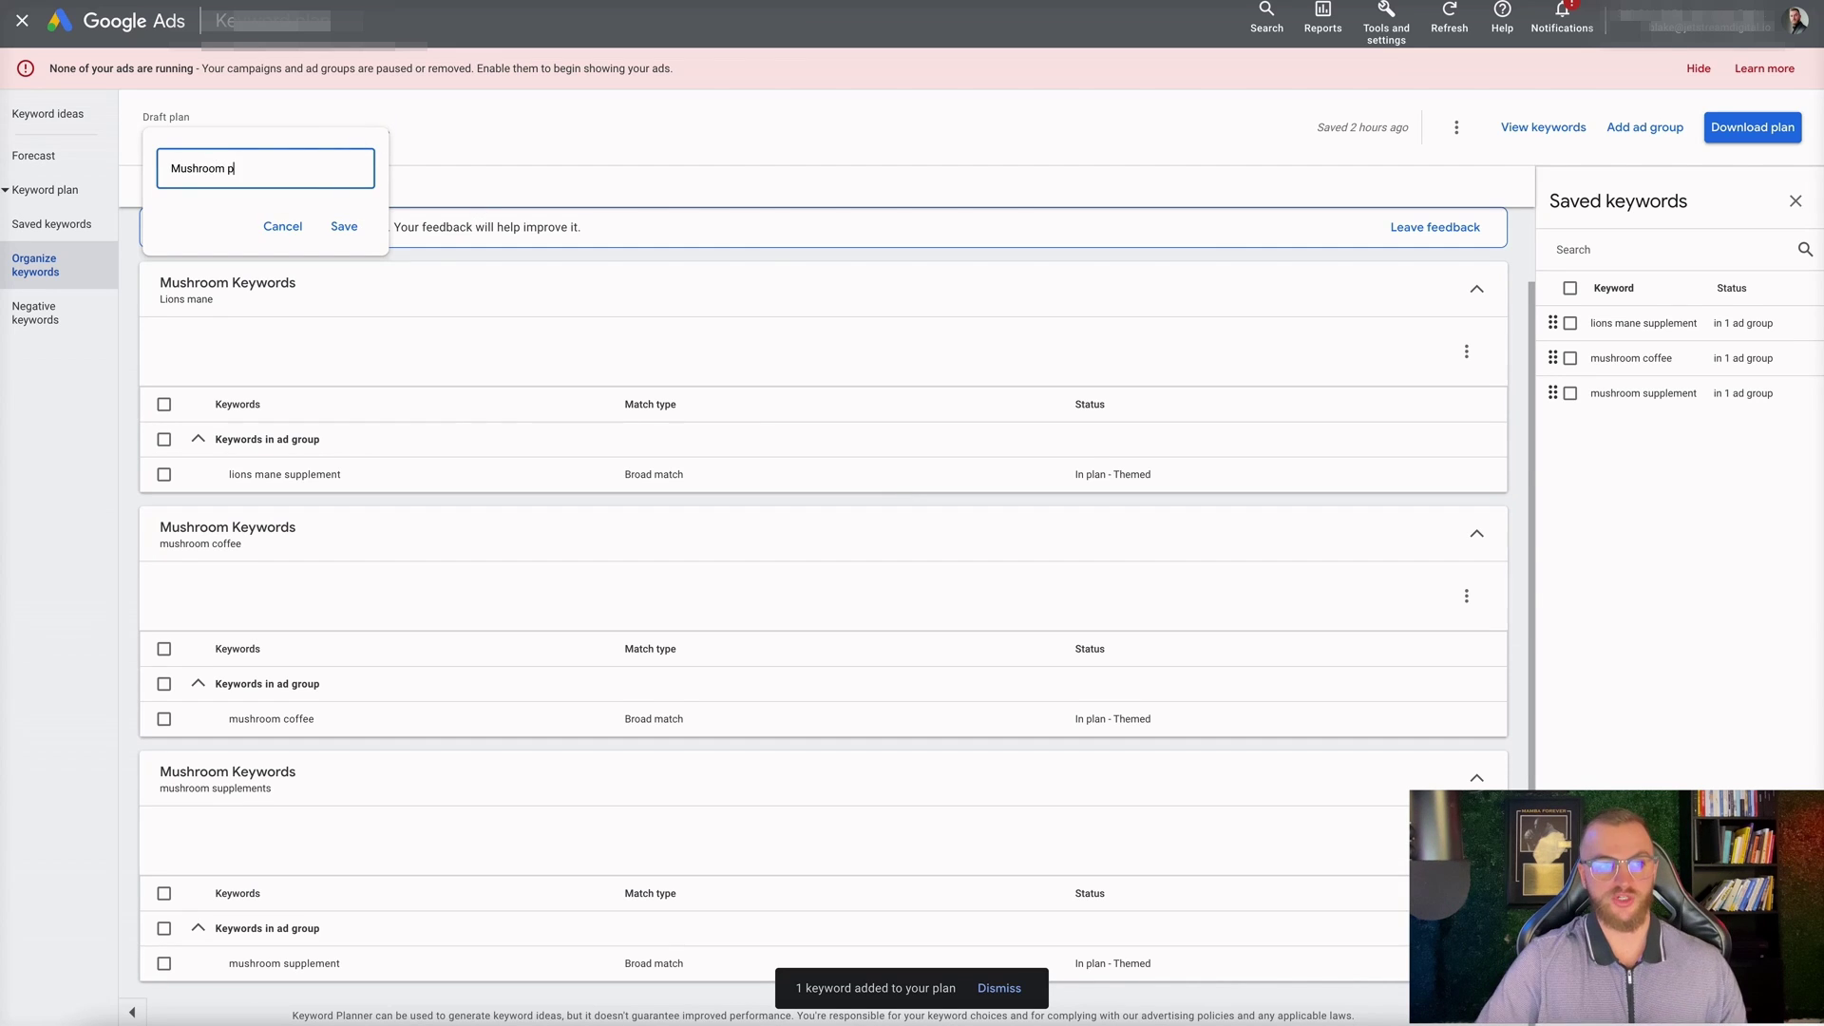
text(roduct keyword plan)
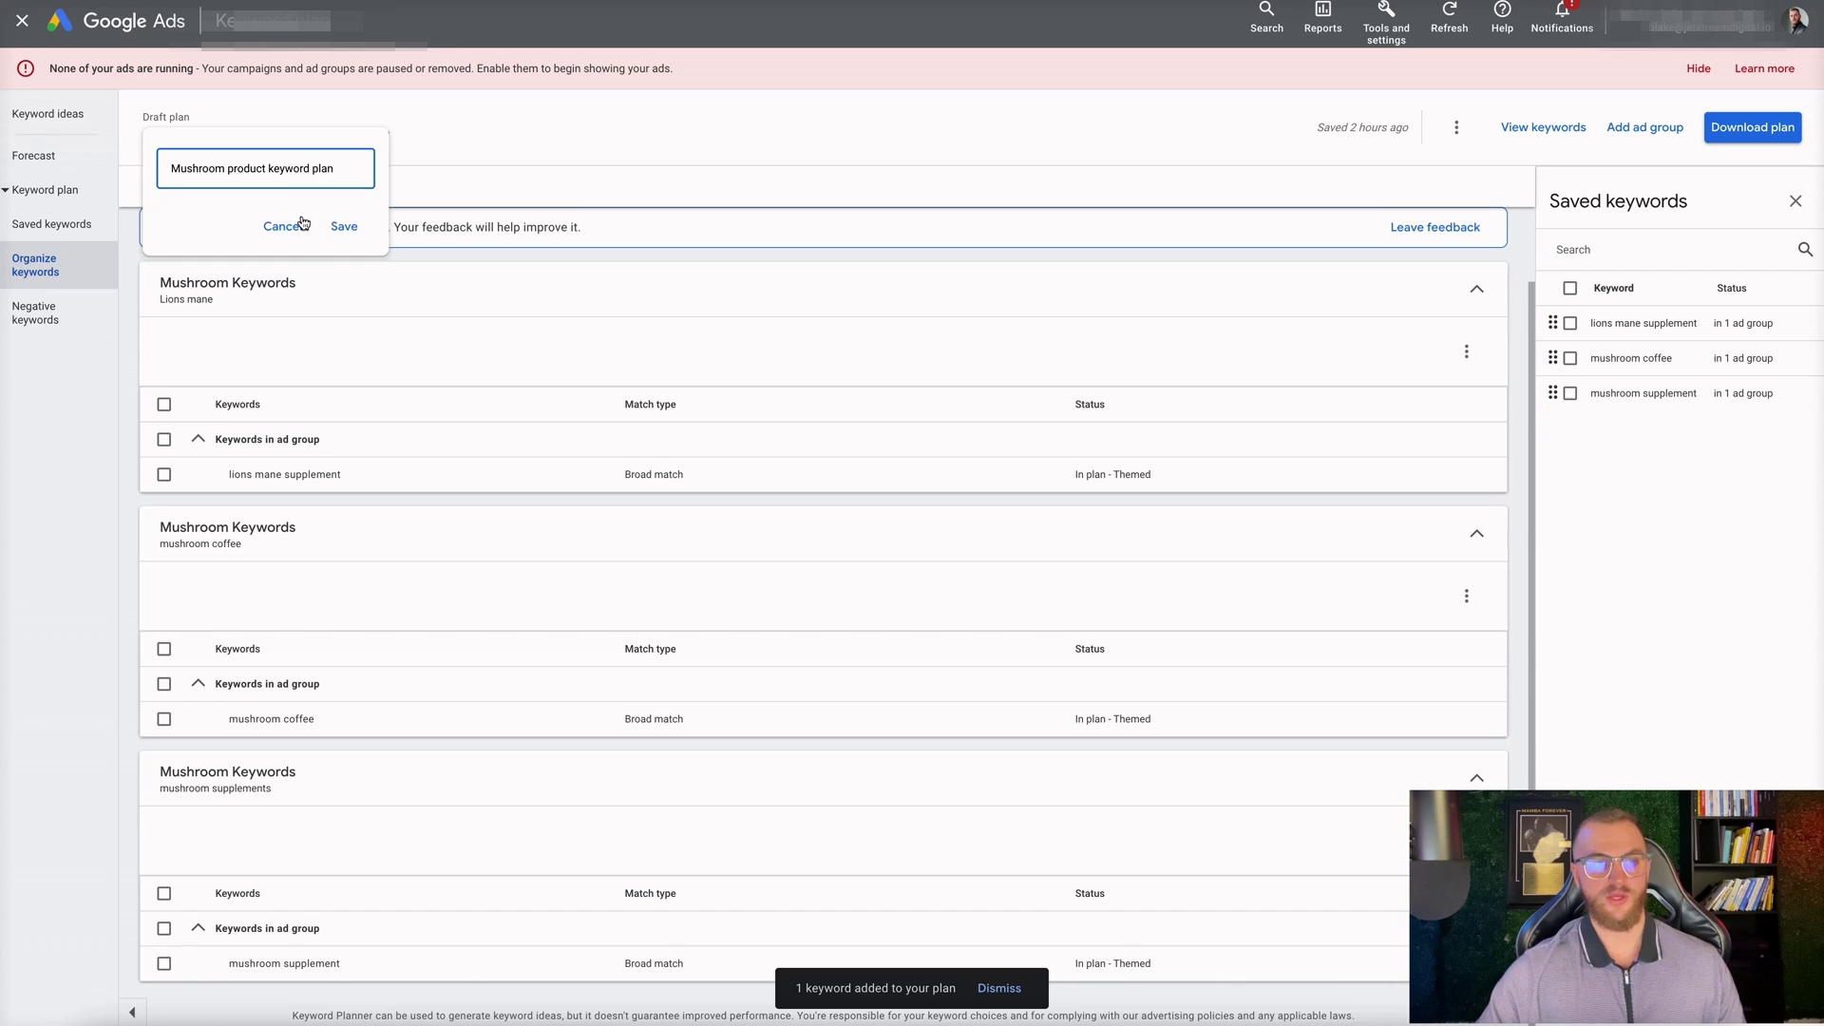
click(342, 228)
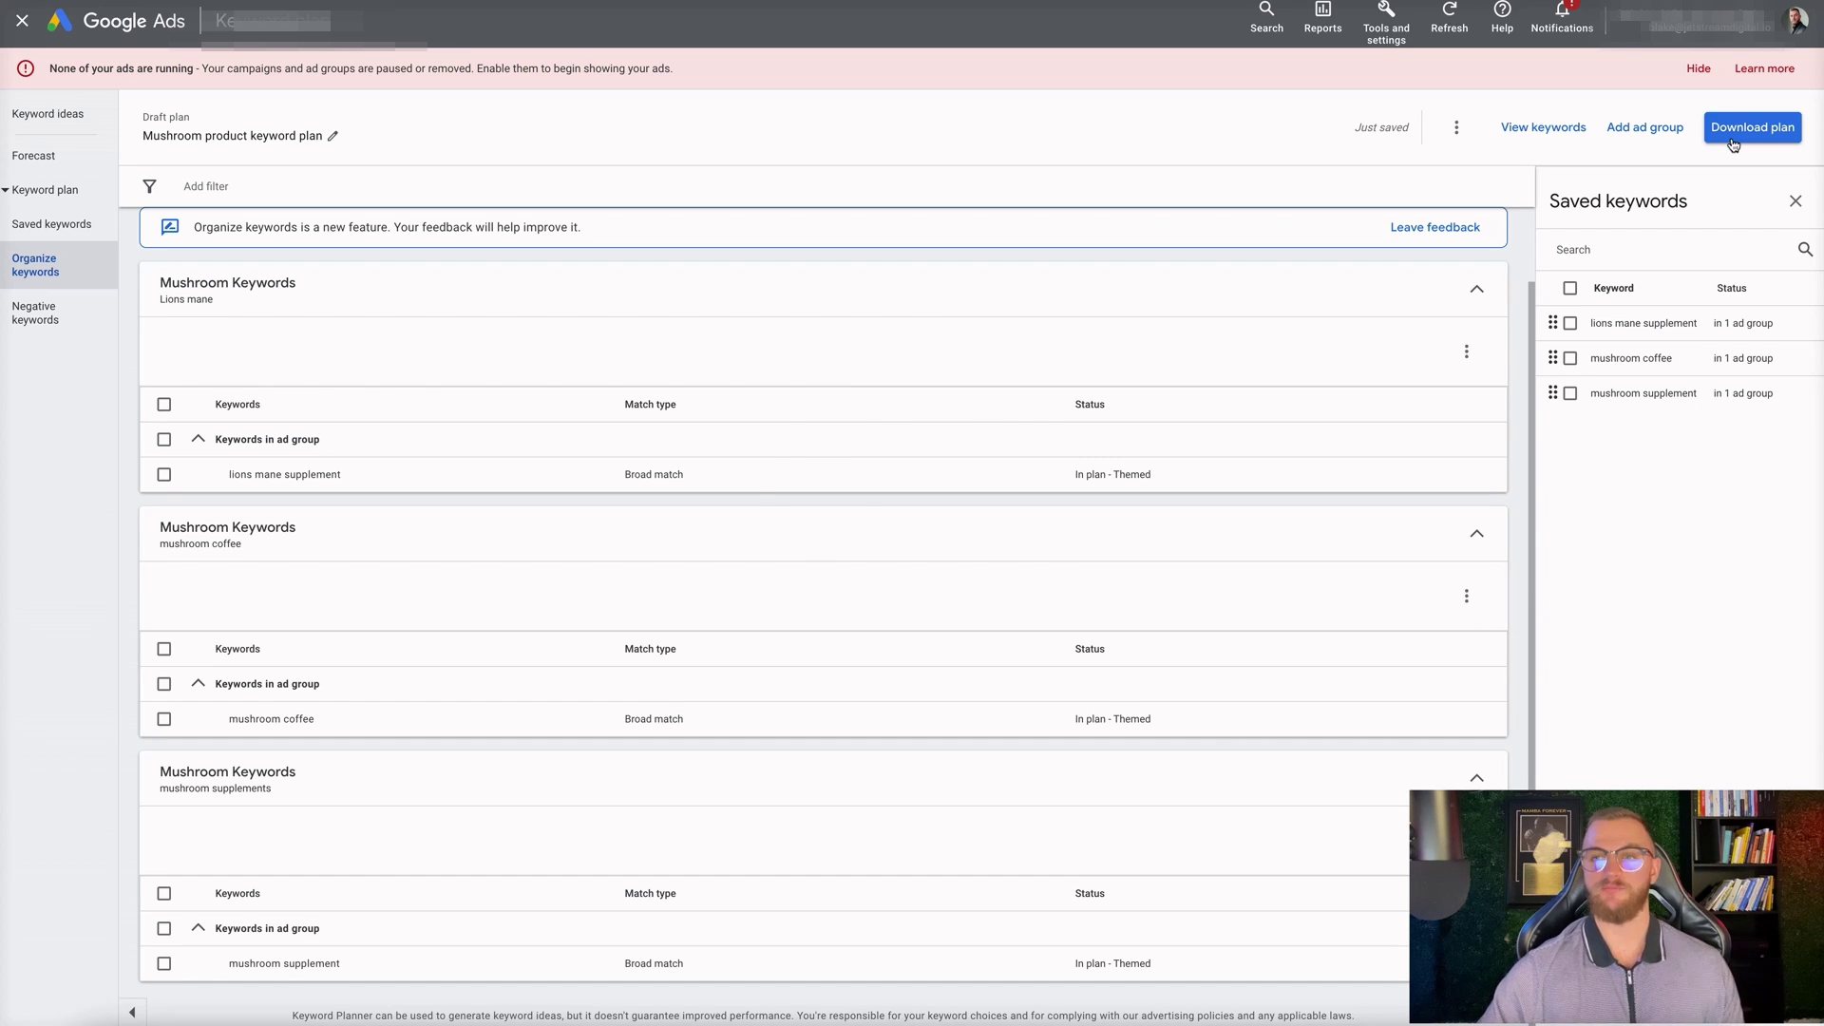
click(1733, 133)
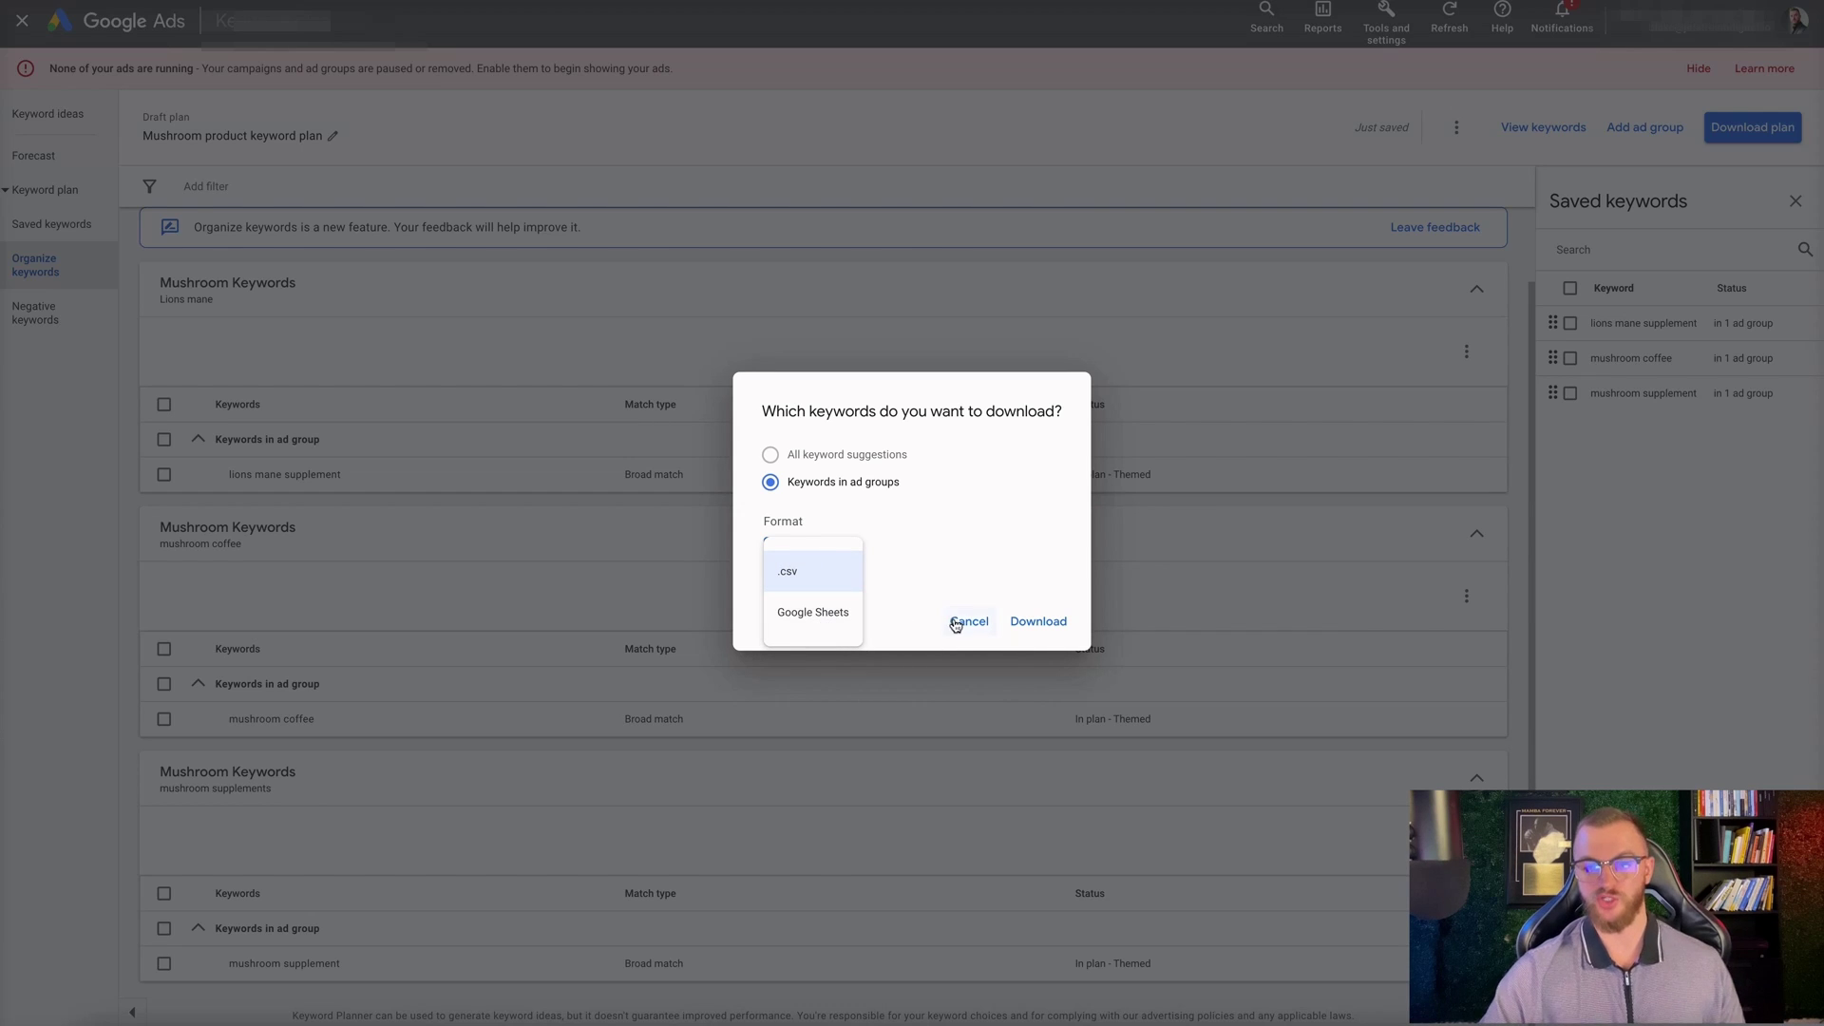
click(956, 623)
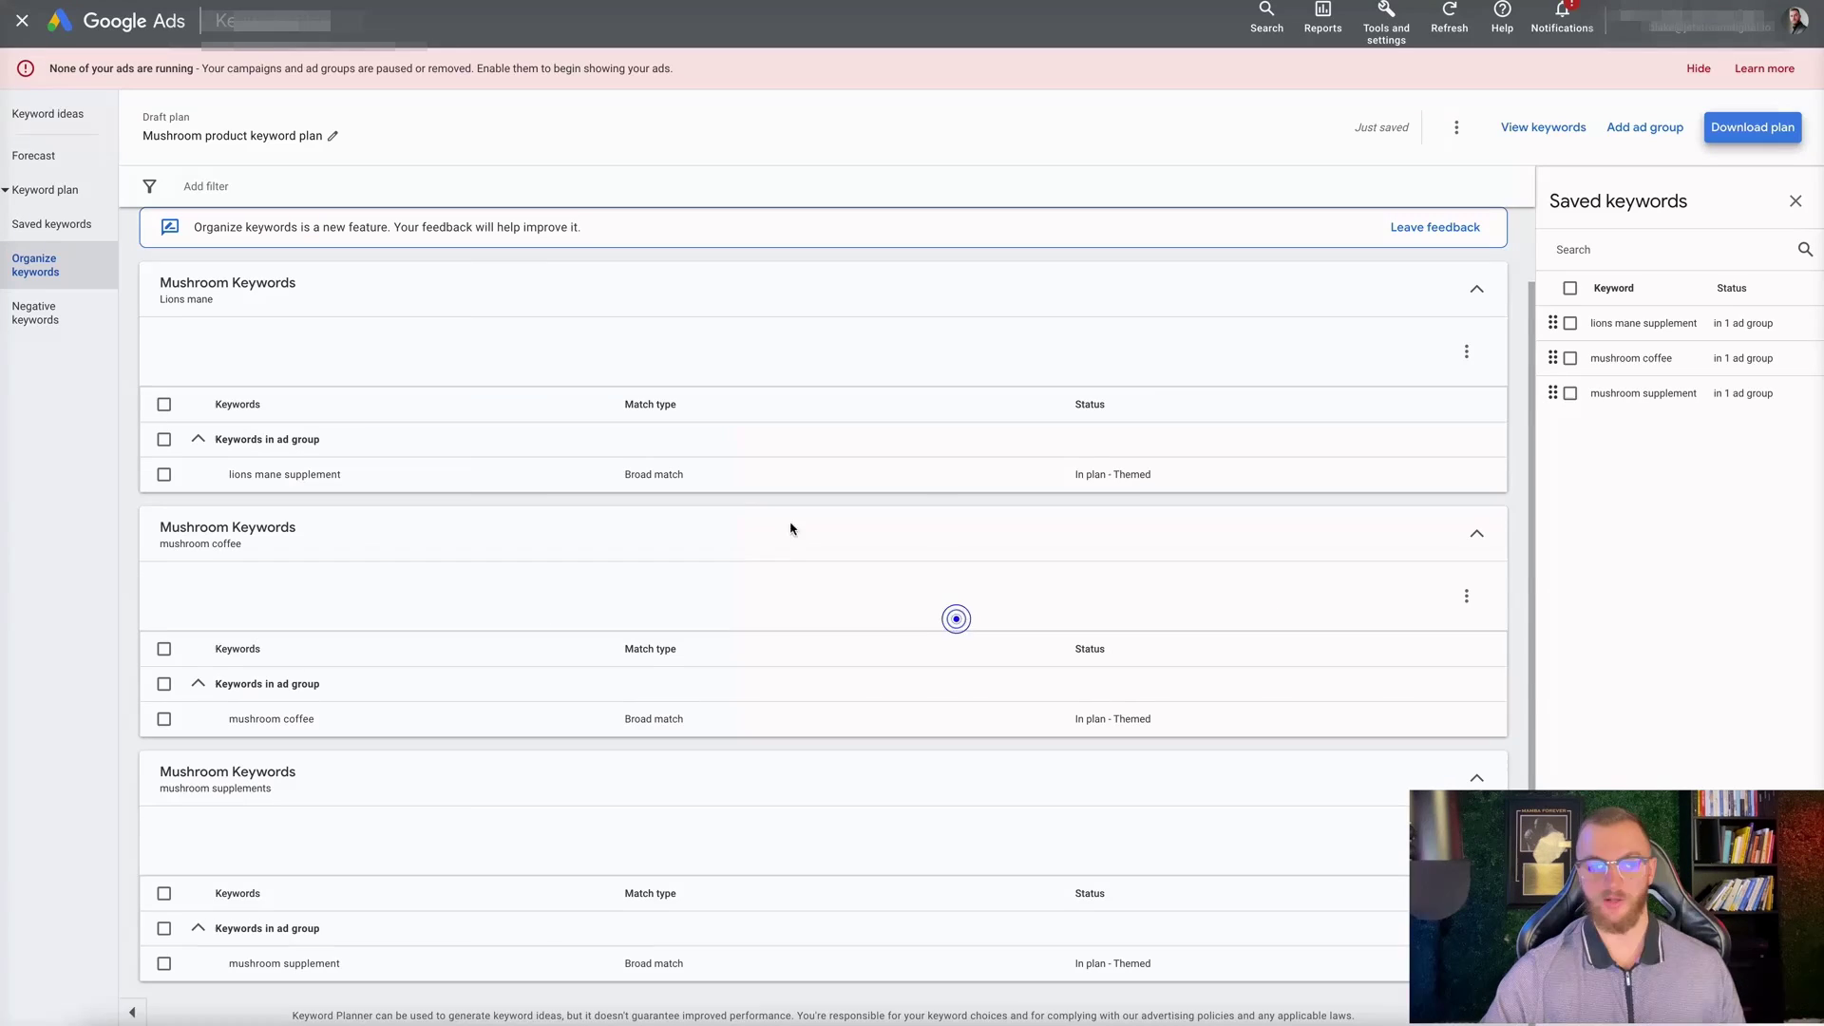
Return to the Keyword Planner overview and open the form for automatically organizing keywords into ad groups.
click(1371, 31)
click(745, 277)
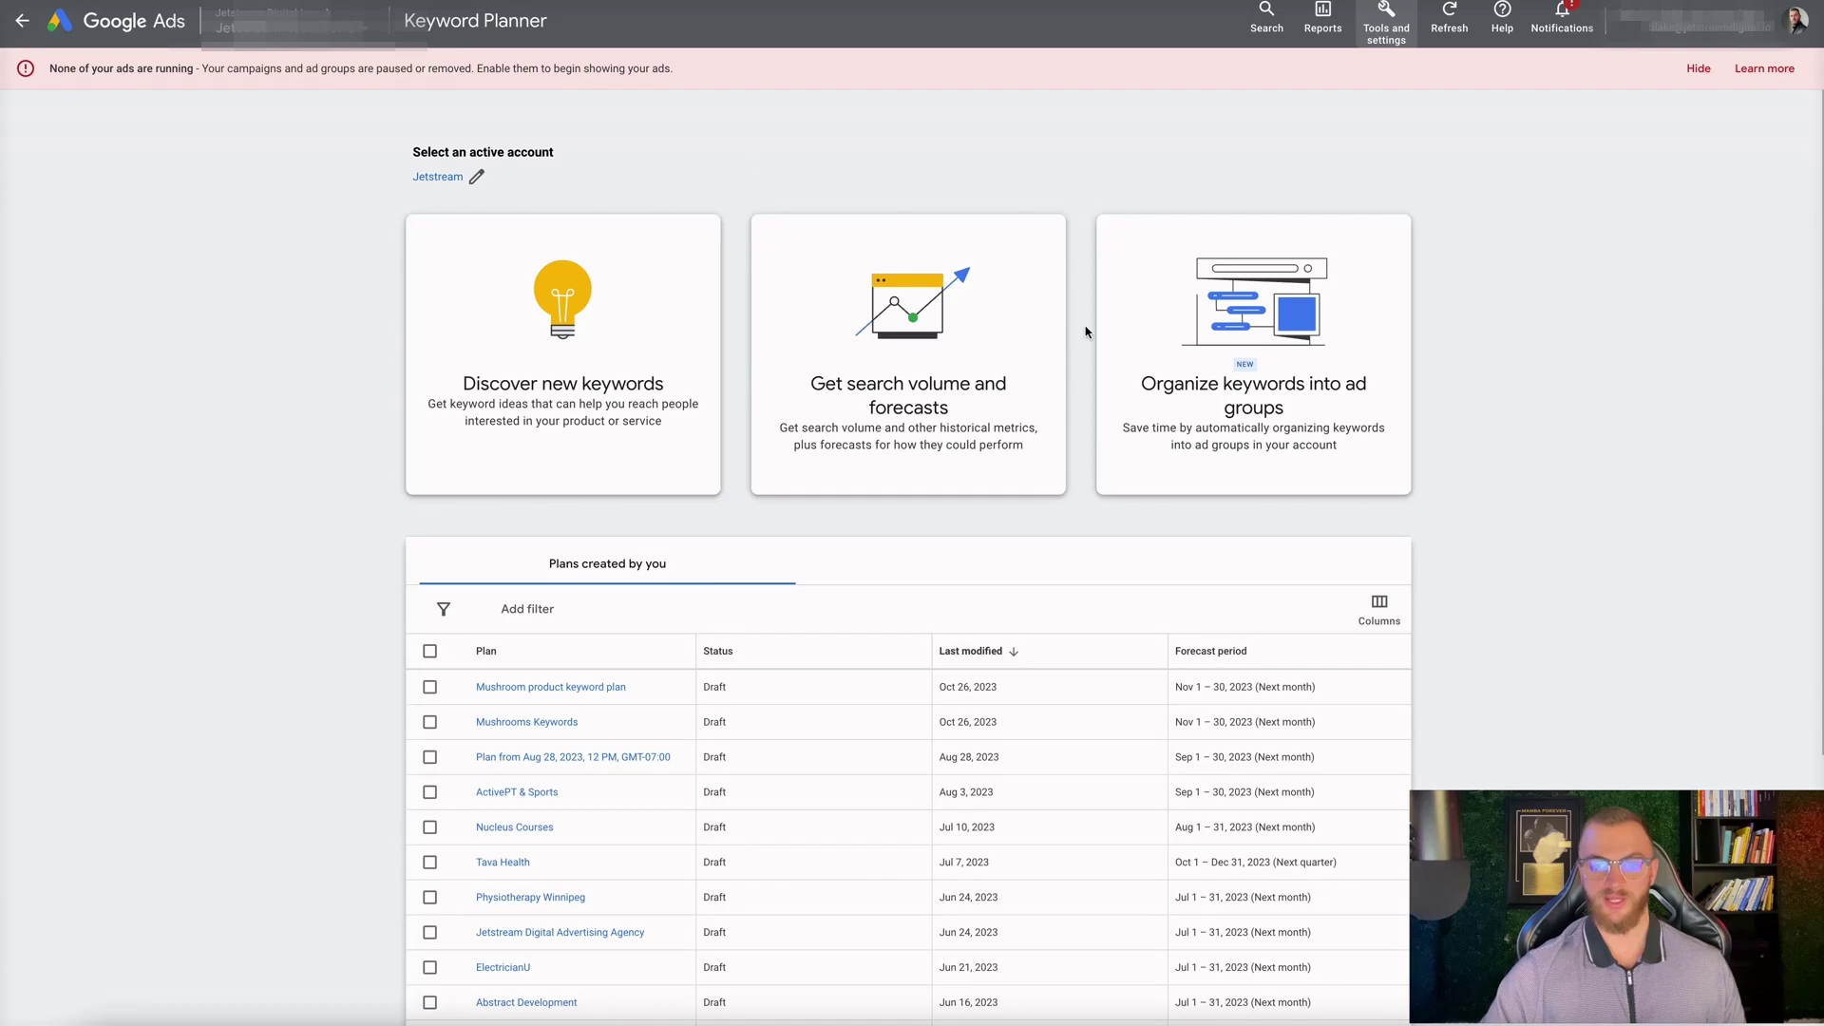
click(1209, 421)
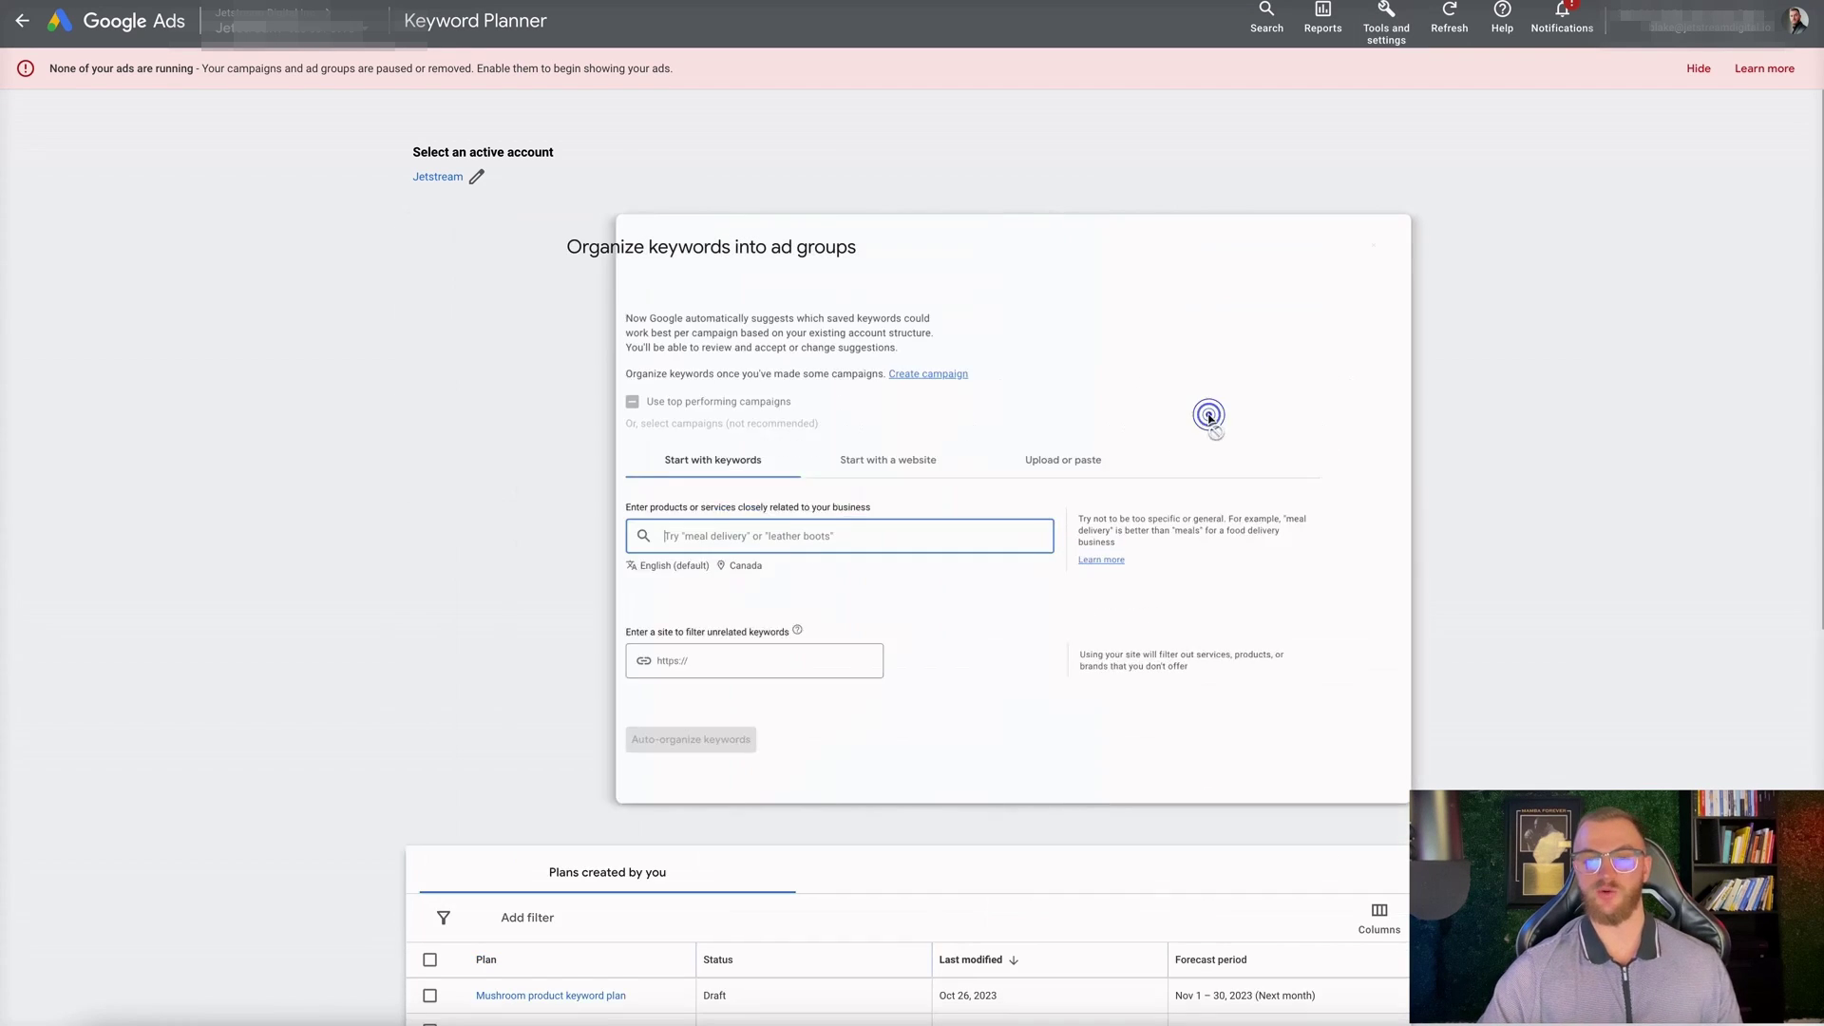